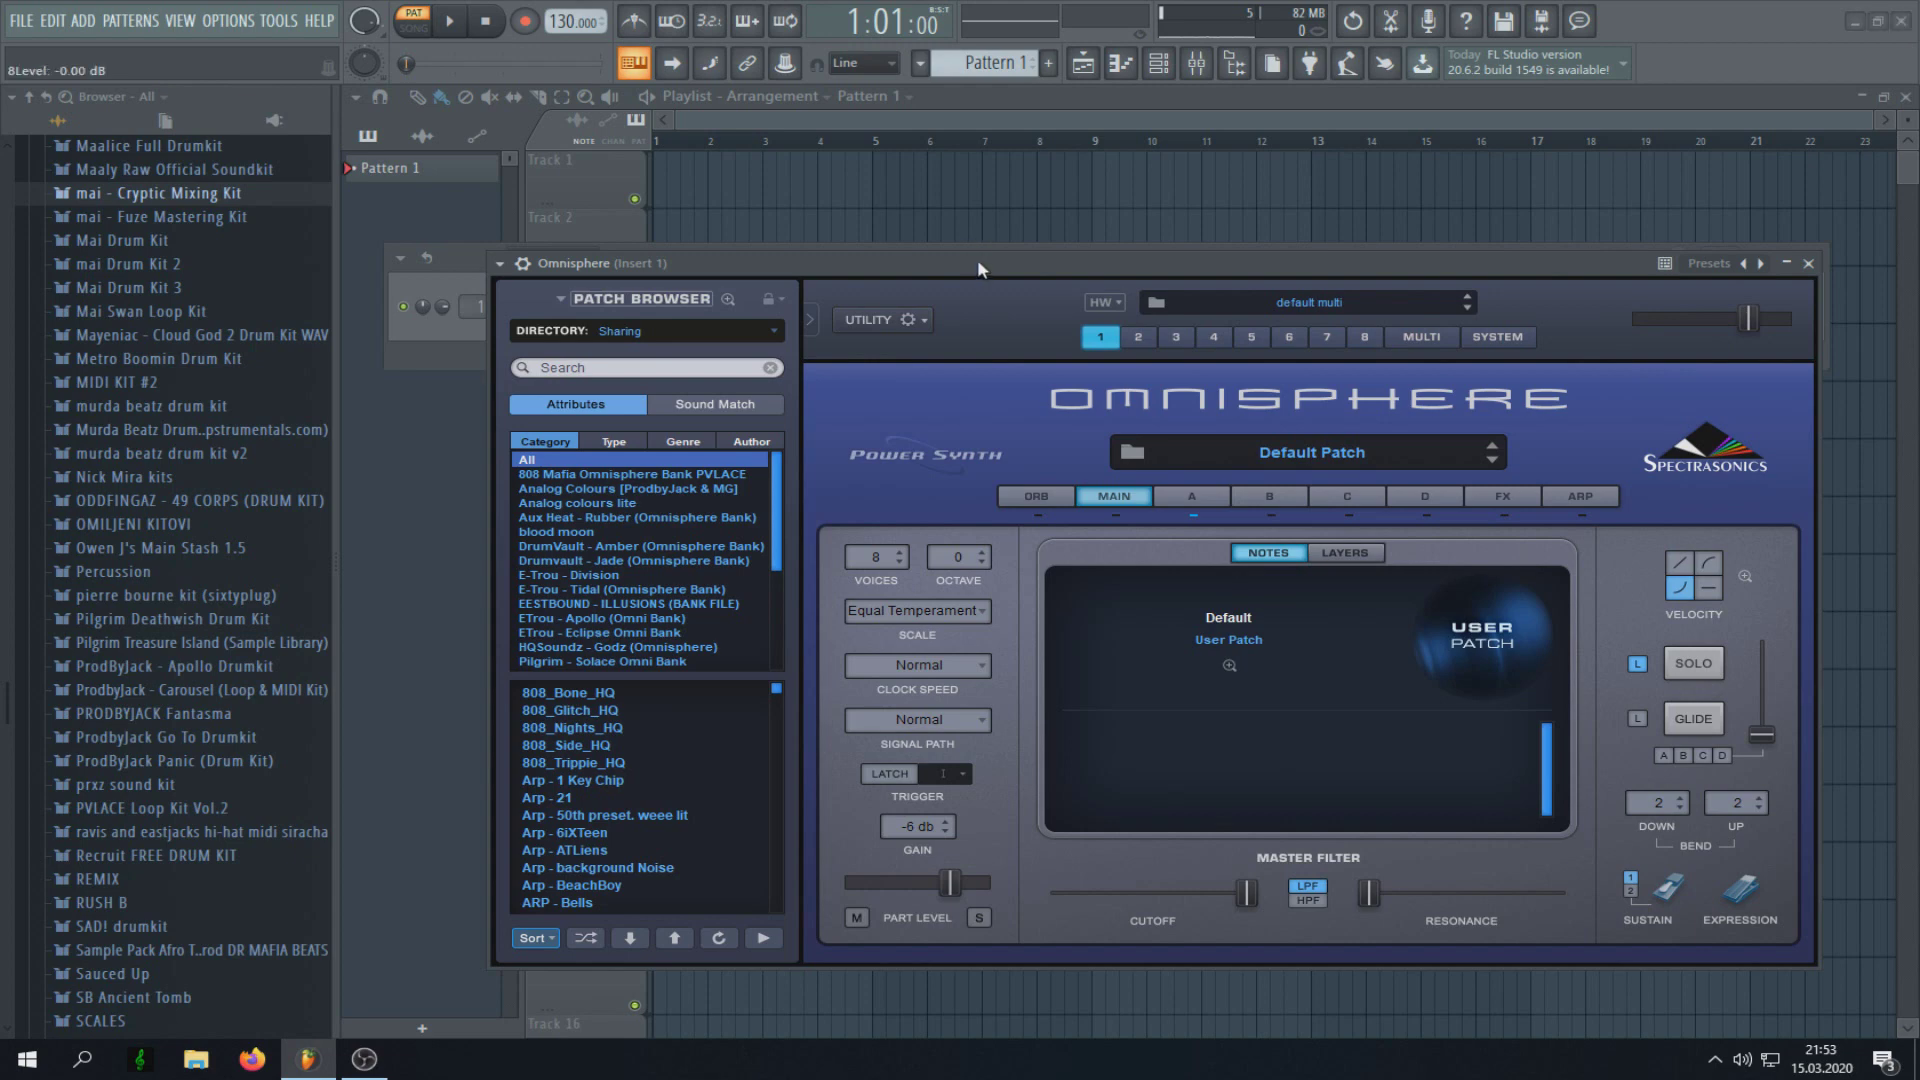
Step: Browse the Sharing directory's patch banks, including the ETrou - Eclipse and Pilgrim - Solace Omni Bank patches, for a melody sound
drag(976, 260, 944, 212)
scroll(675, 514, down, 2)
scroll(675, 514, up, 1)
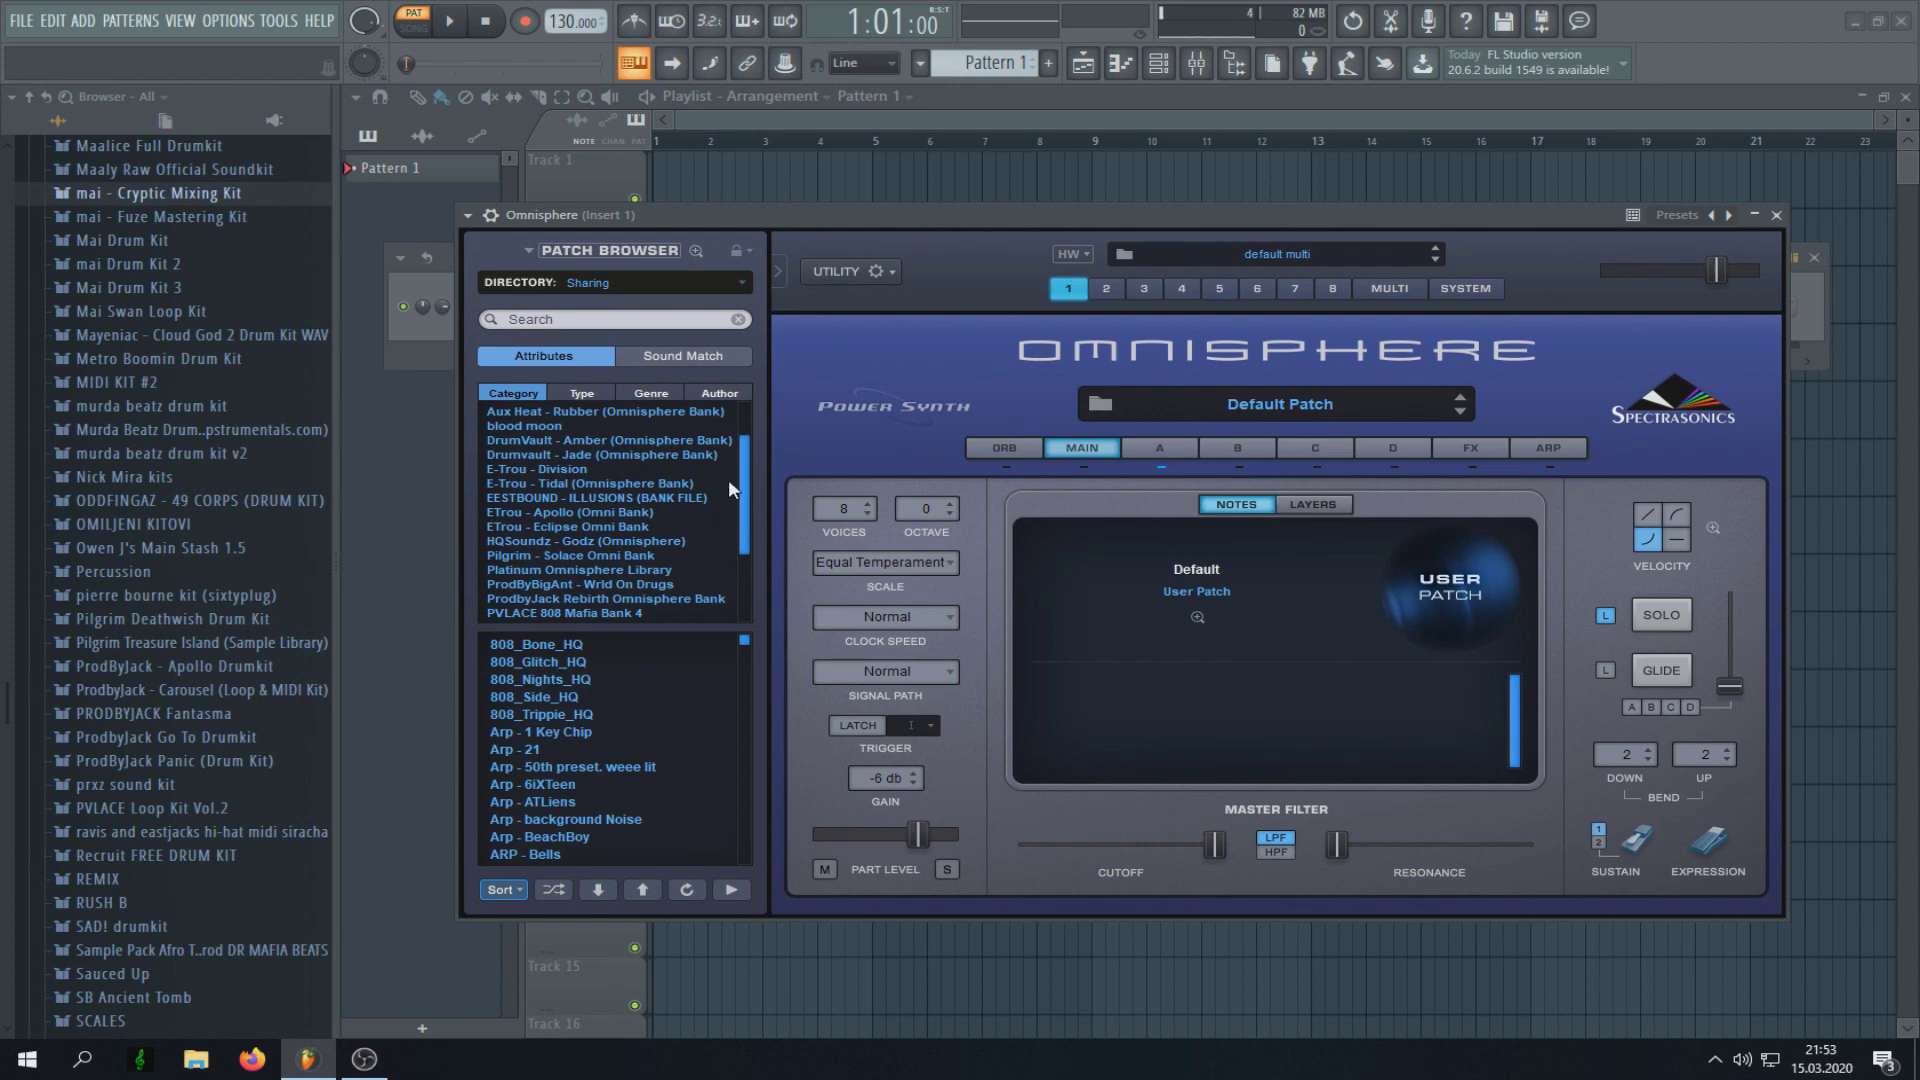
scroll(728, 478, down, 1)
click(610, 511)
scroll(587, 713, down, 2)
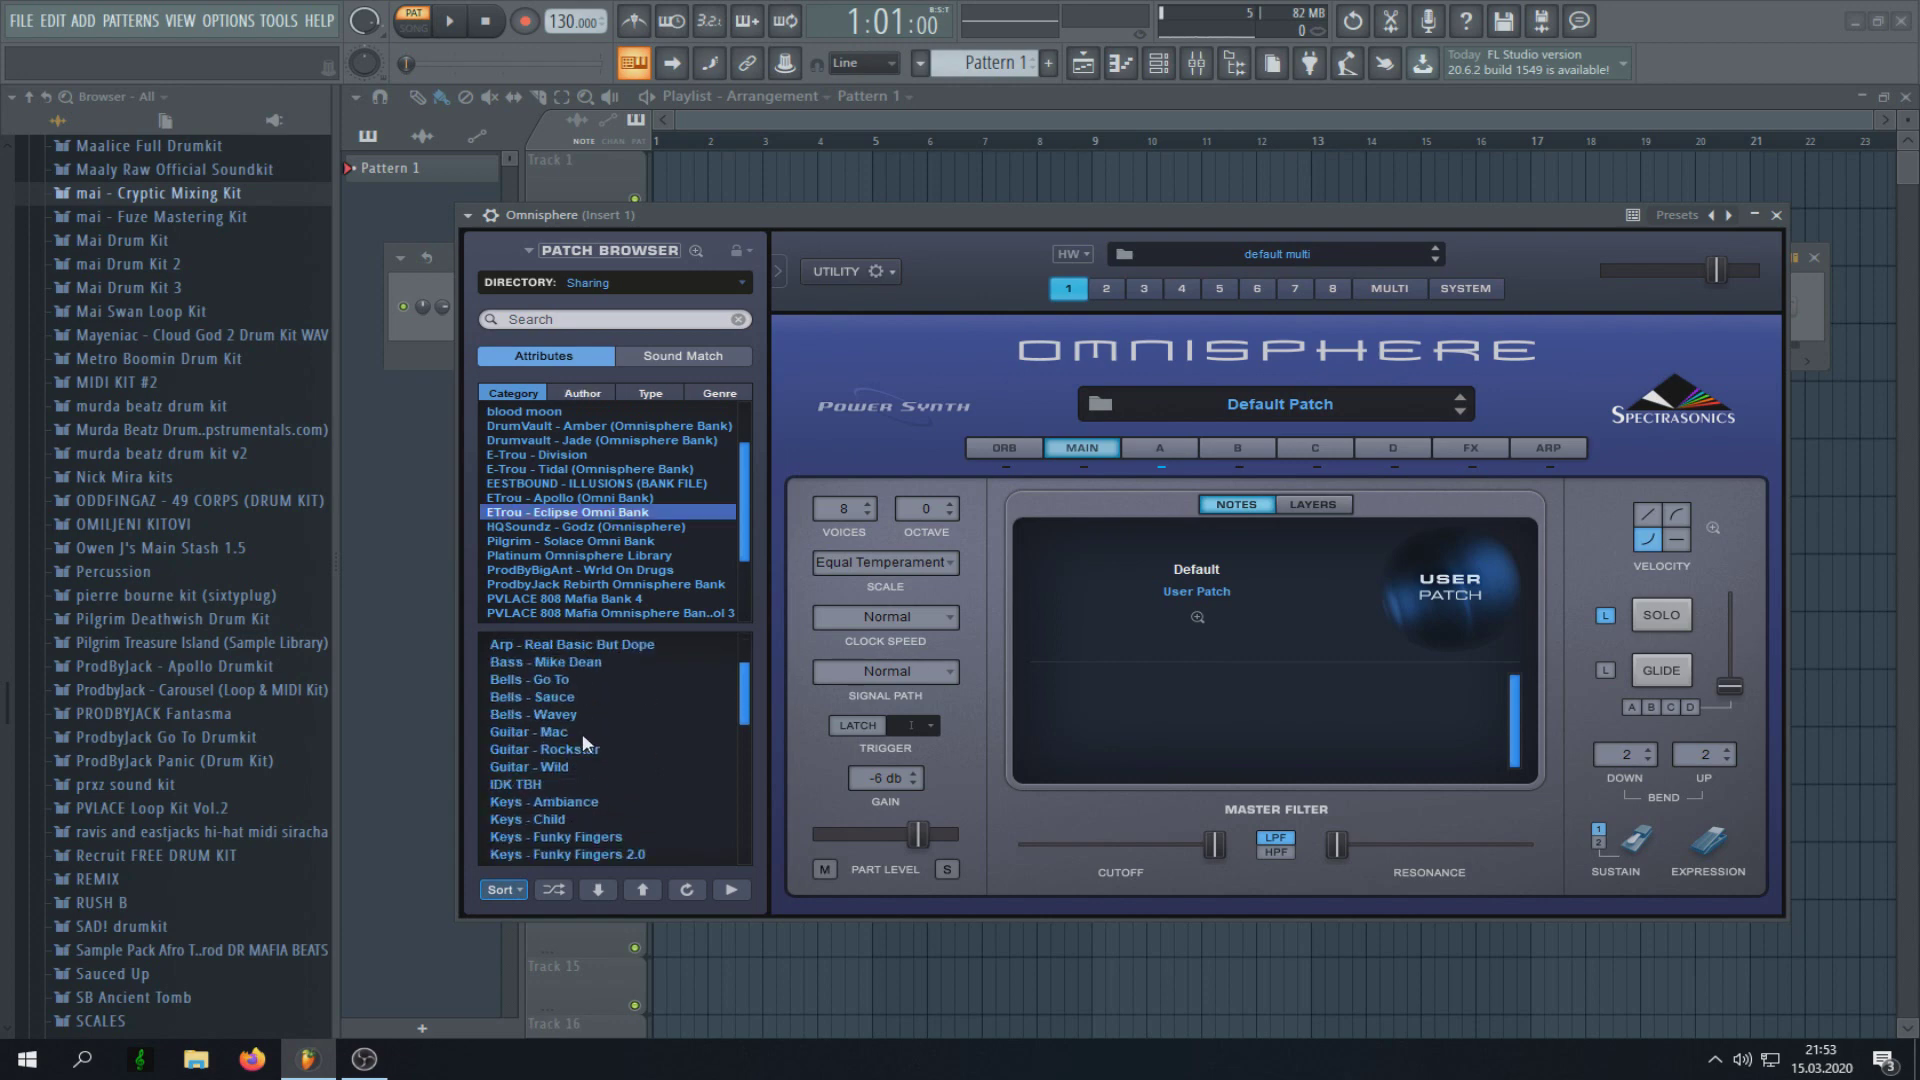
click(570, 540)
scroll(580, 750, down, 3)
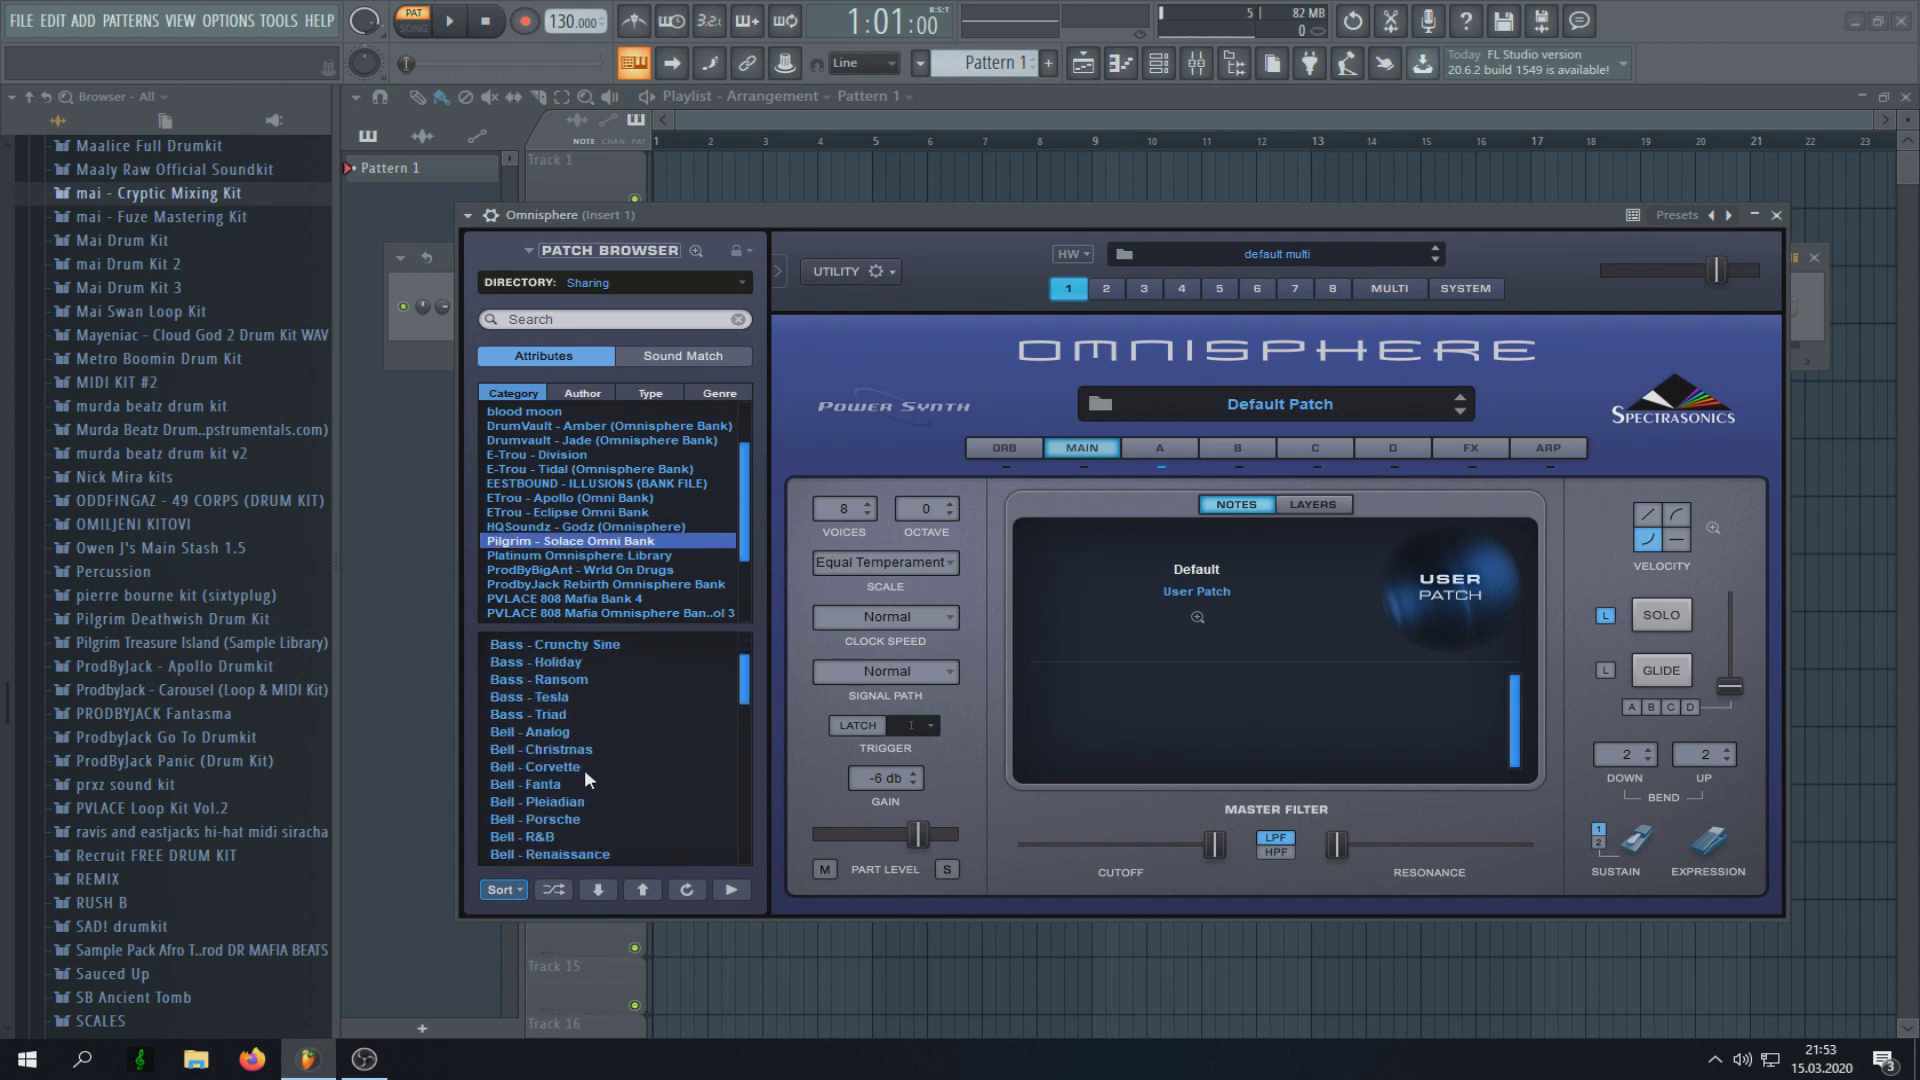
scroll(658, 598, down, 2)
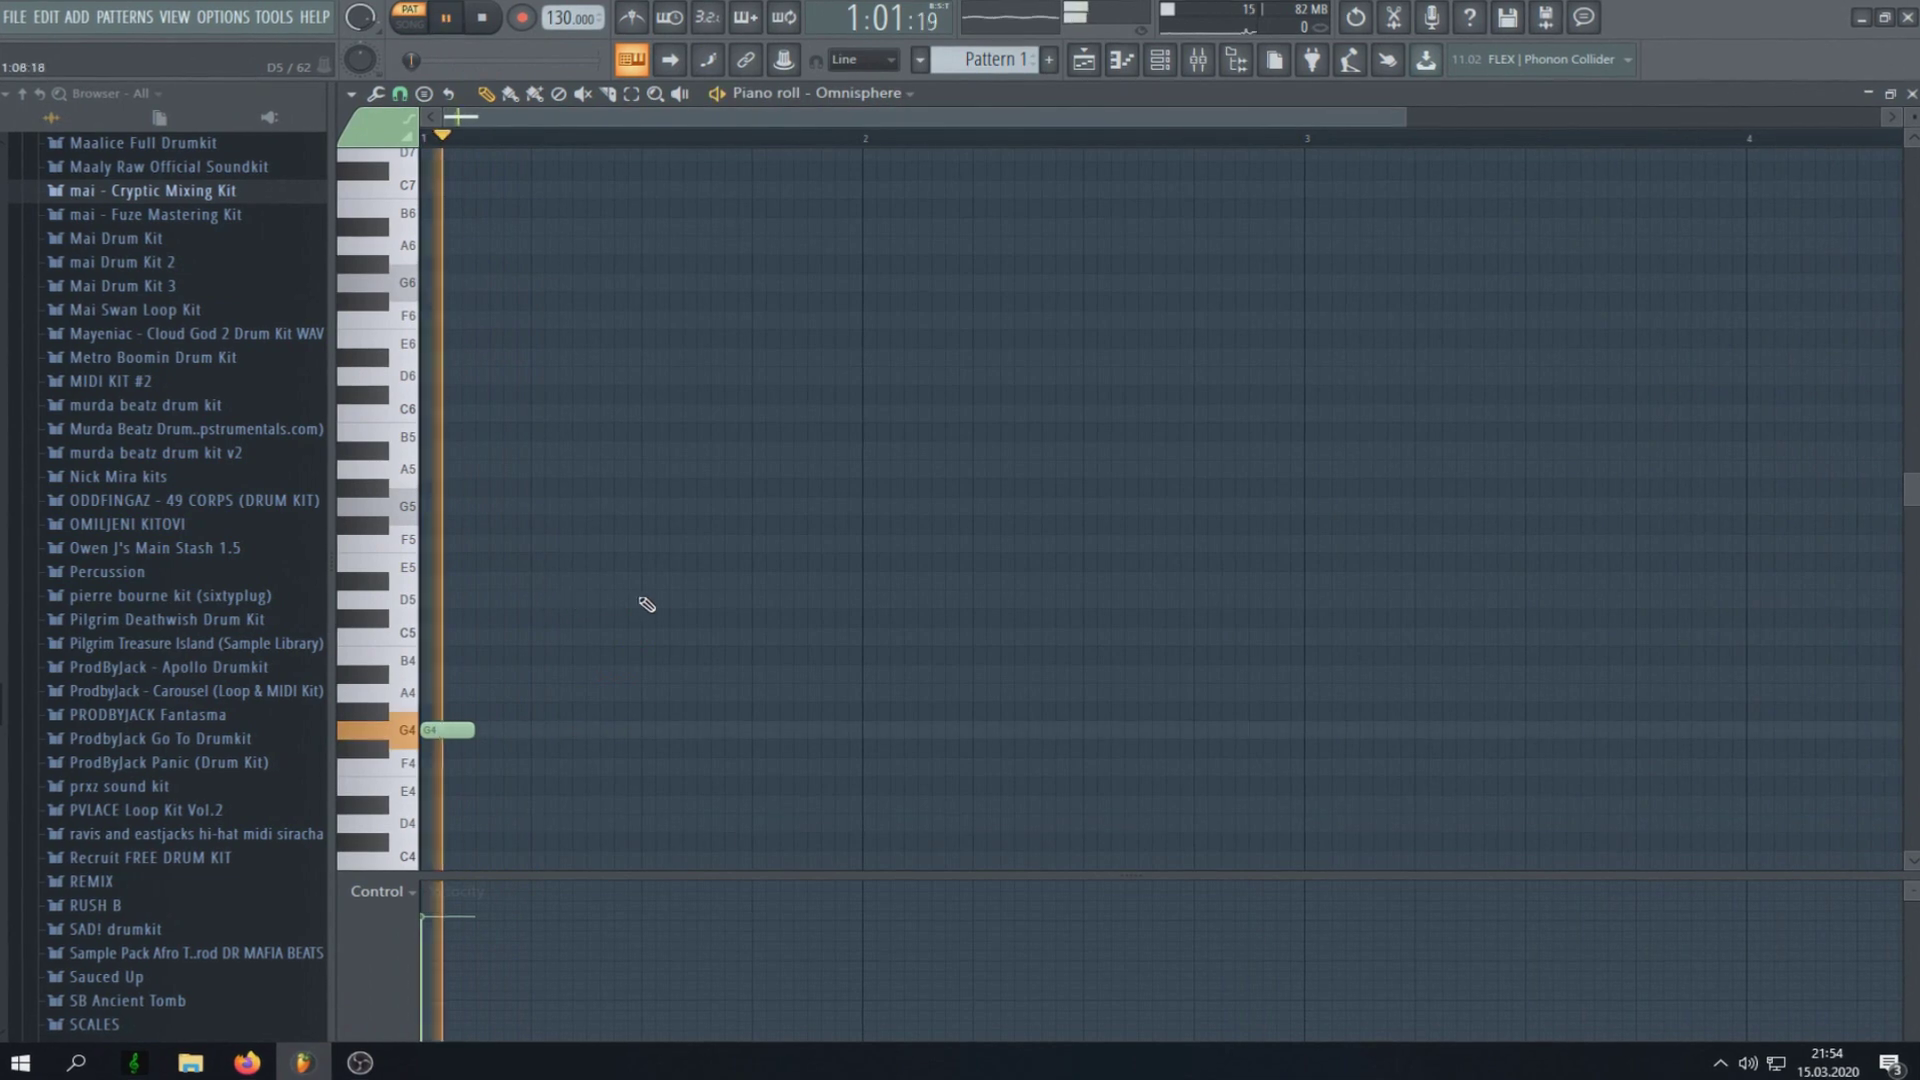
Step: Add short melody notes after the opening G4: D#5 late in bar 1, D5 at bar 2 and A#4 late in bar 2
click(752, 581)
key(space)
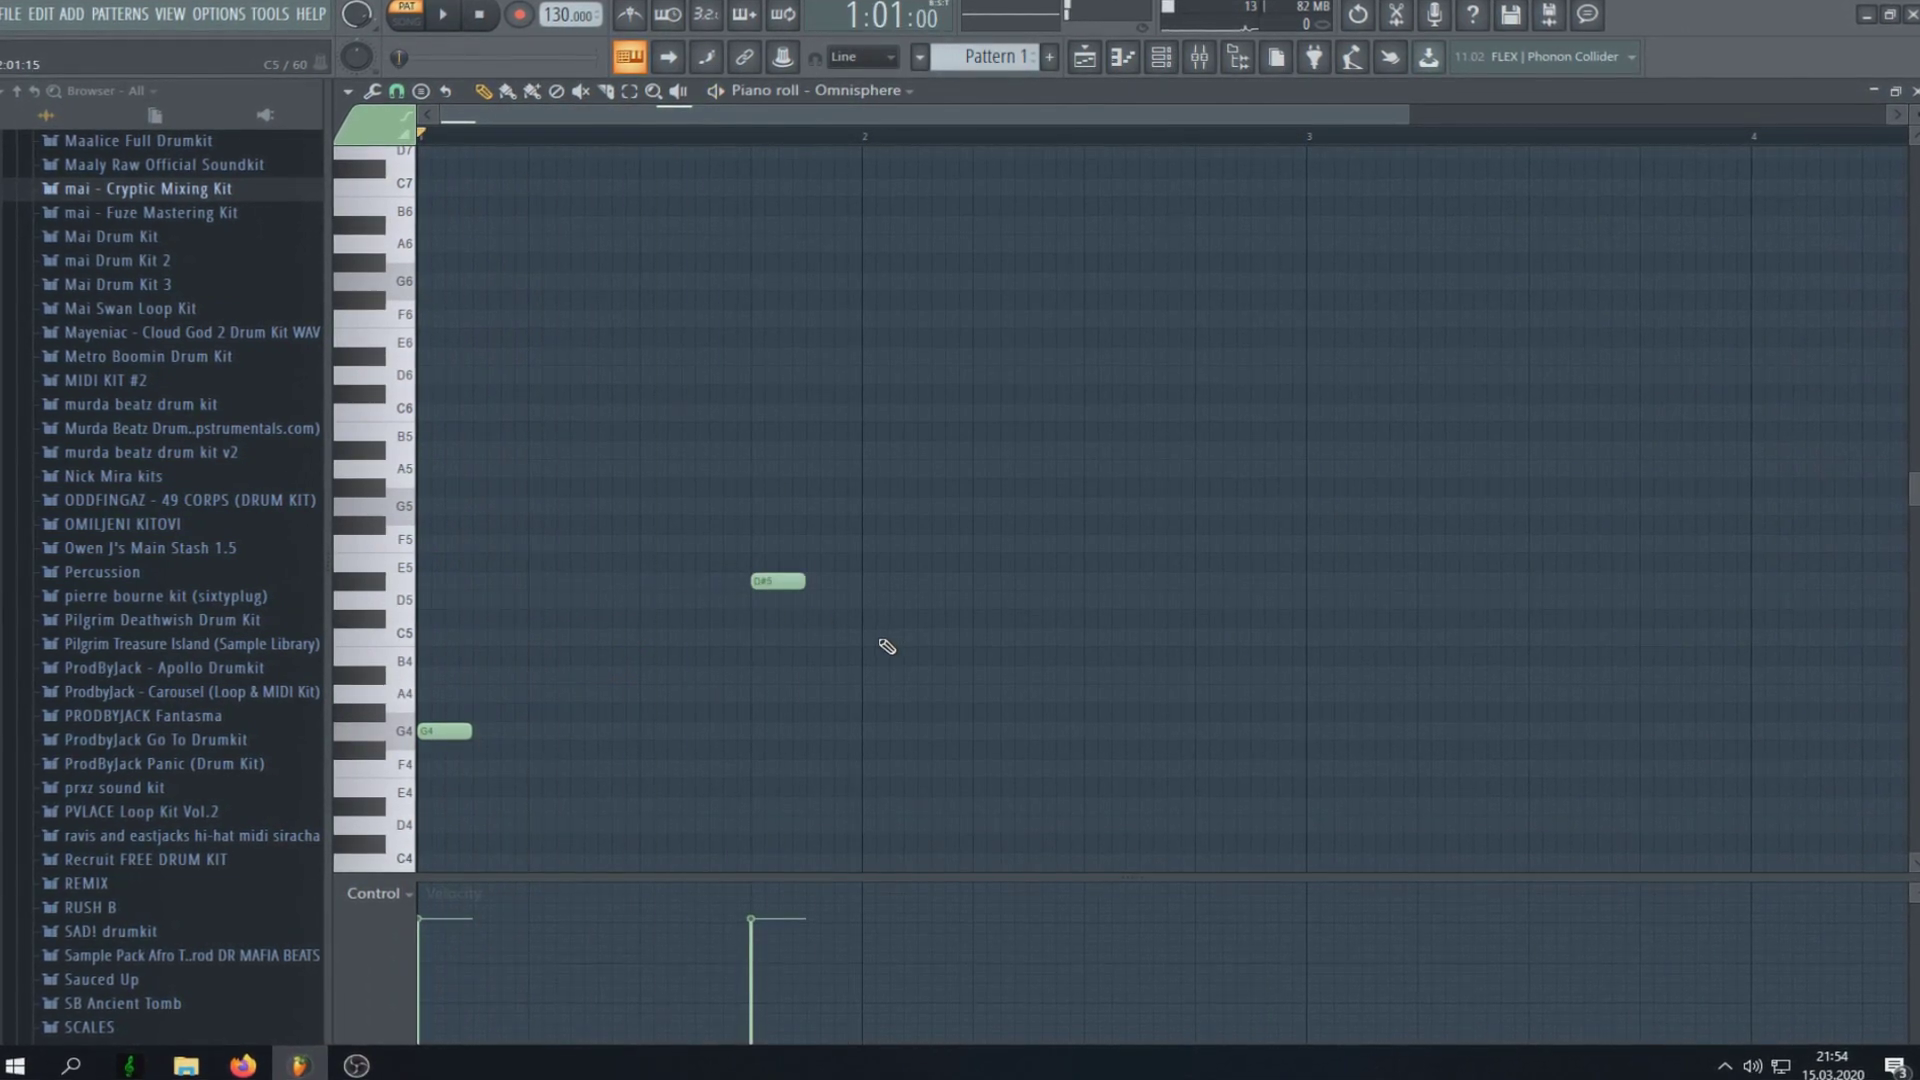
key(space)
scroll(820, 644, down, 2)
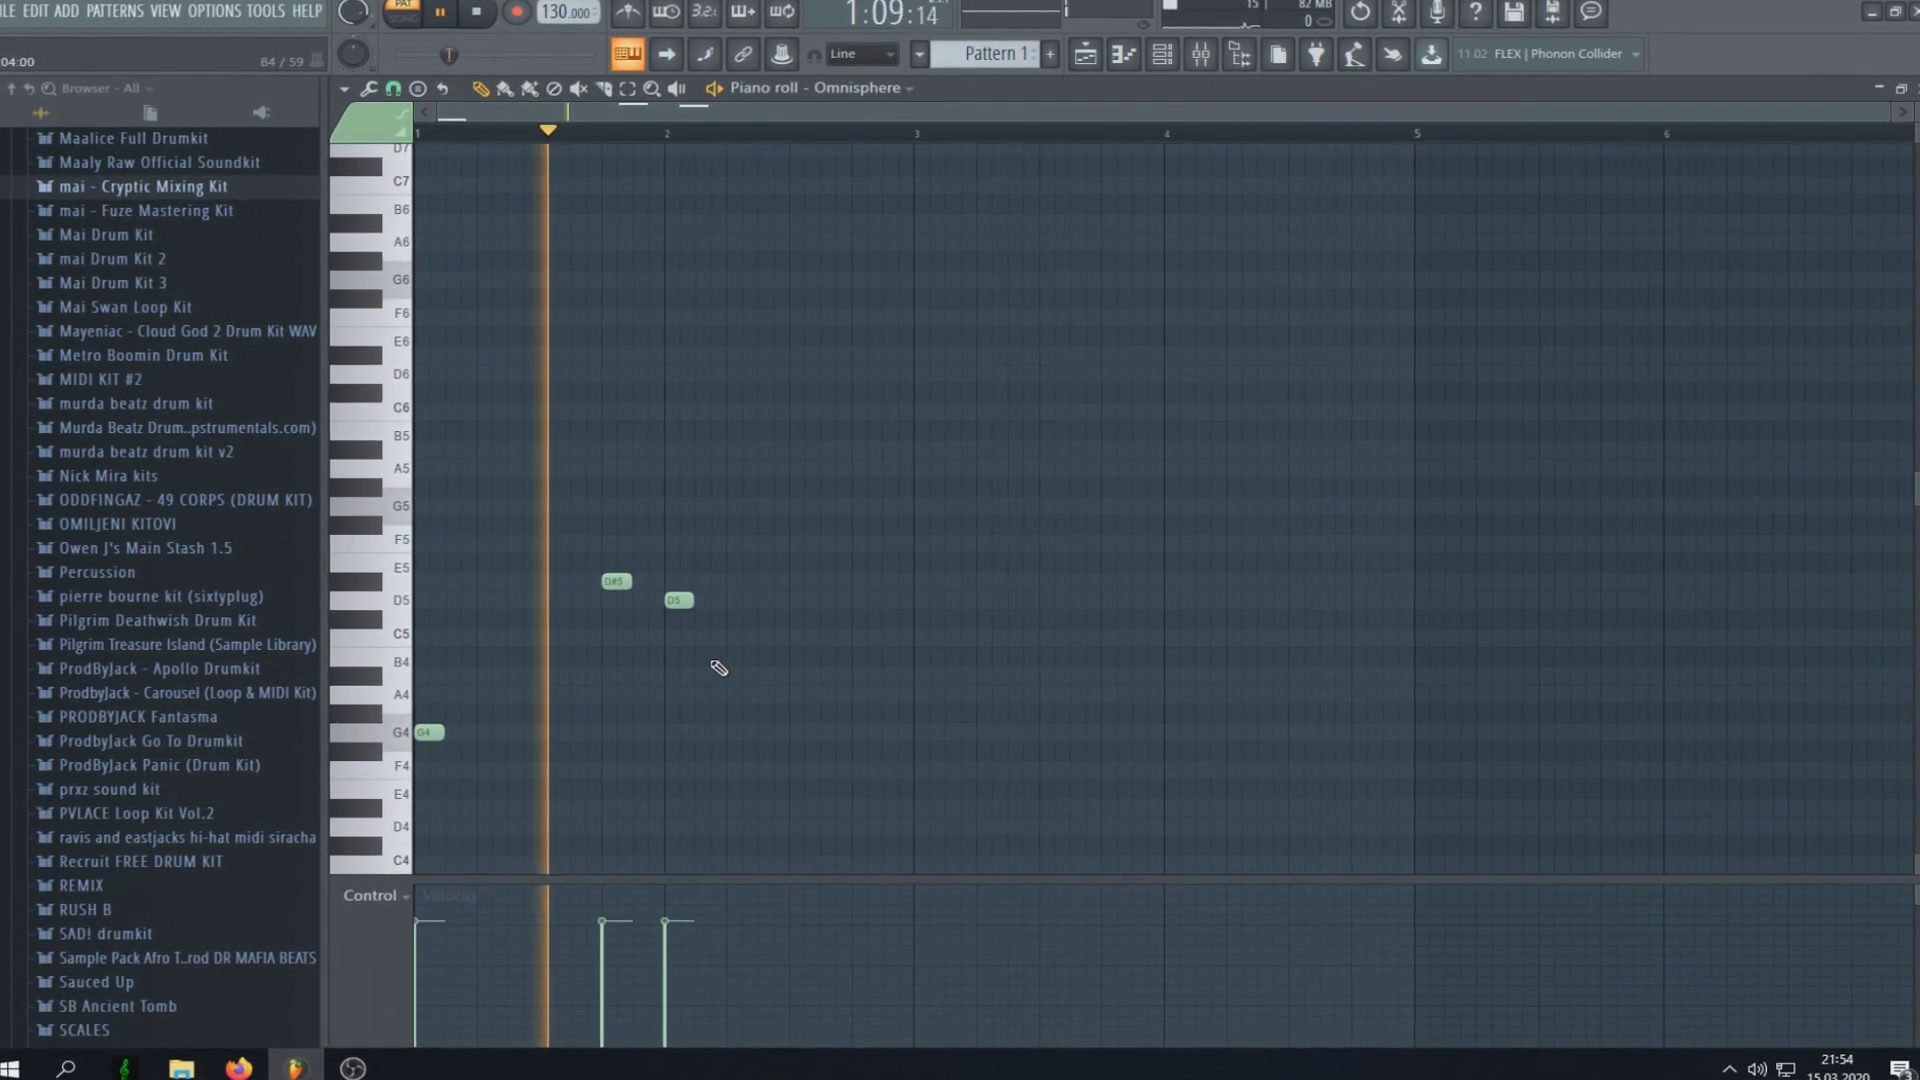
click(872, 698)
key(space)
key(space)
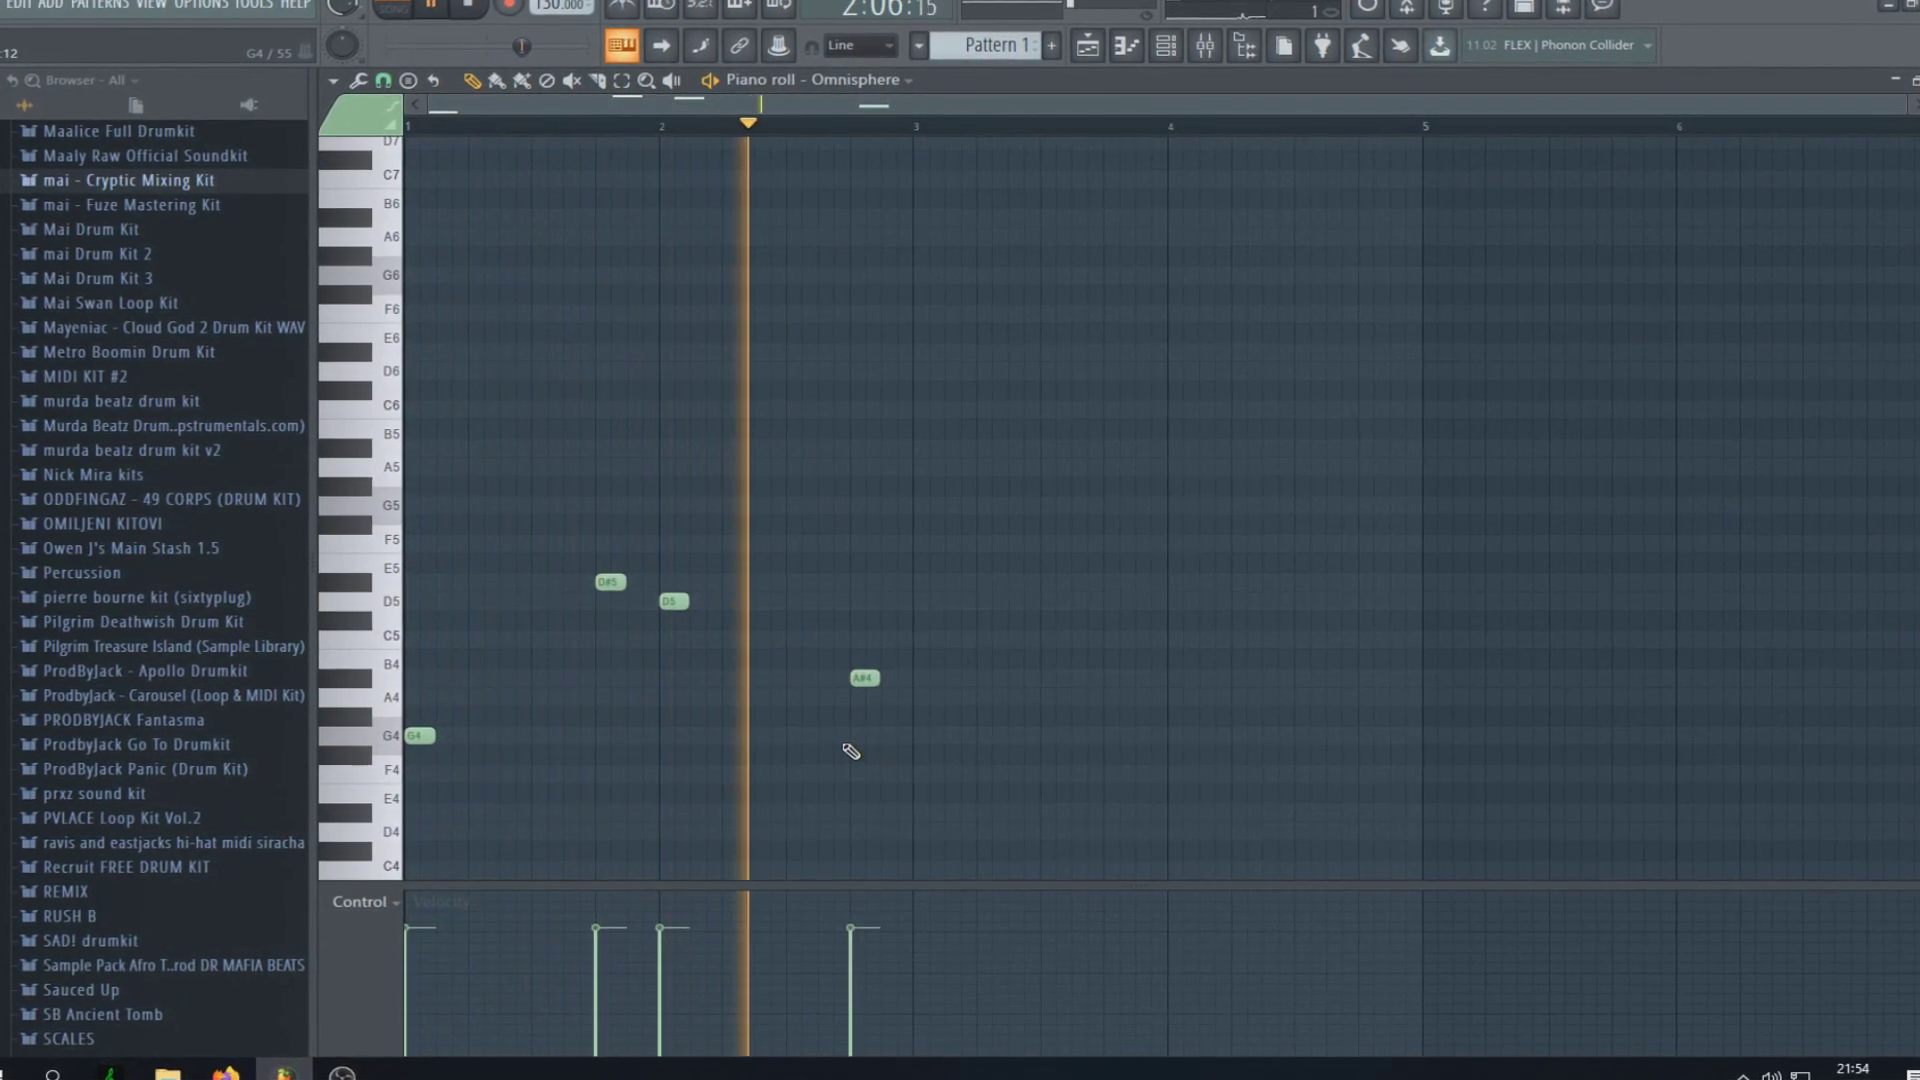
Step: Duplicate the two-bar melody into bars 3 and 4 and add octave notes: G5 at bars 1 and 3, A#5 in bar 2
key(space)
key(ctrl+b)
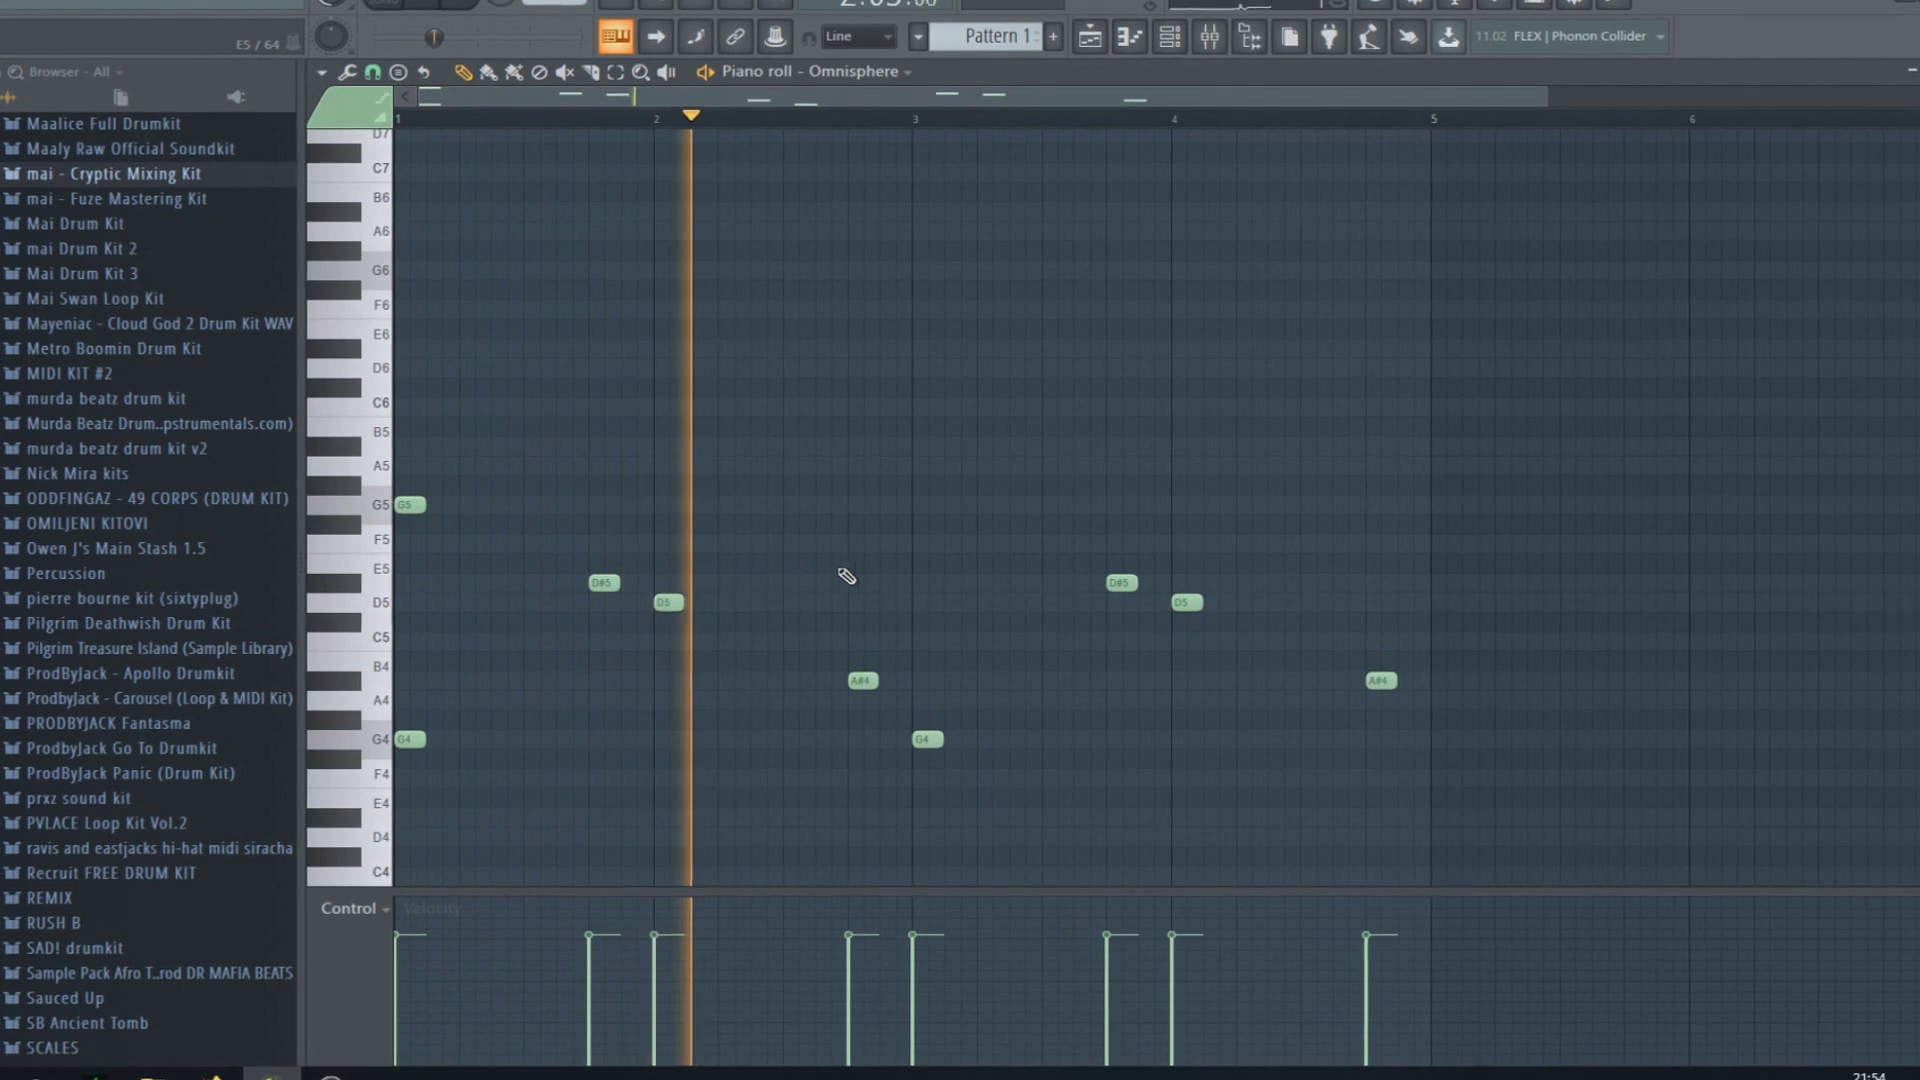
key(space)
key(space)
scroll(767, 570, down, 2)
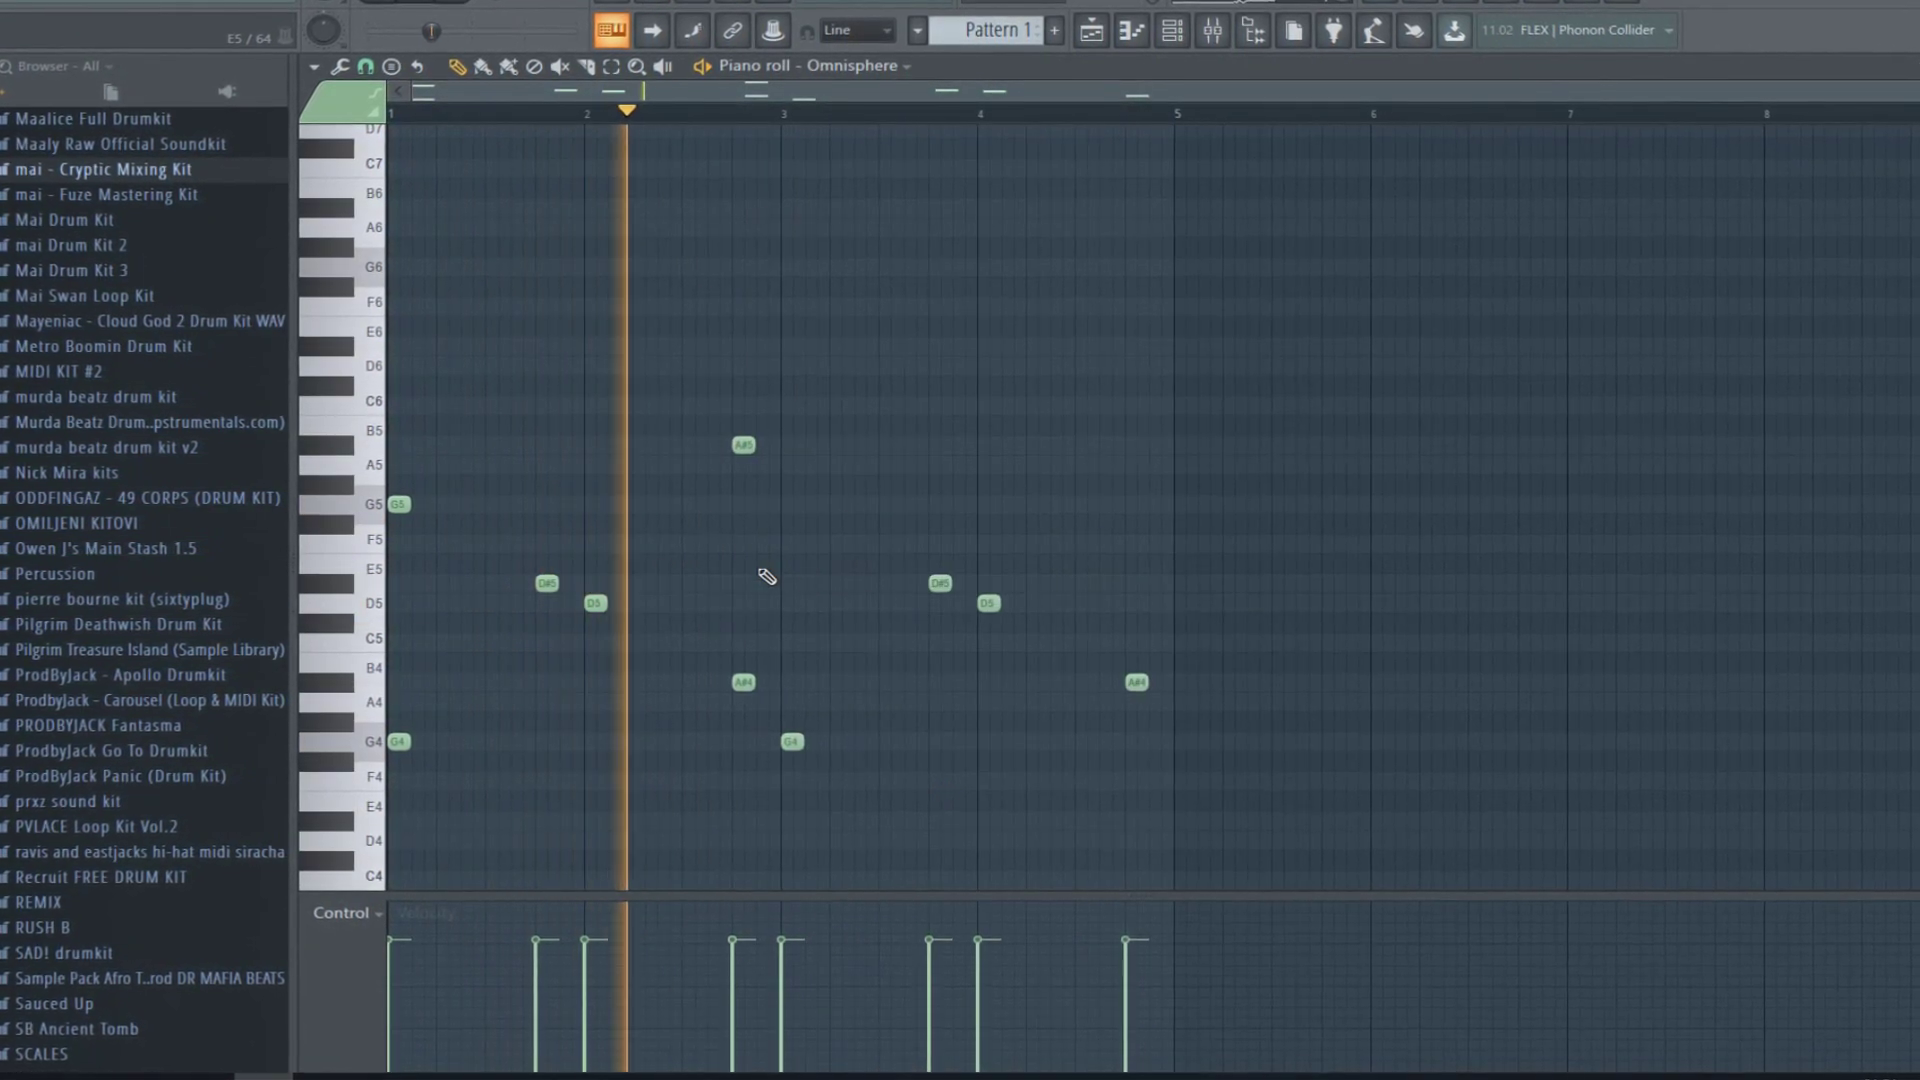
key(space)
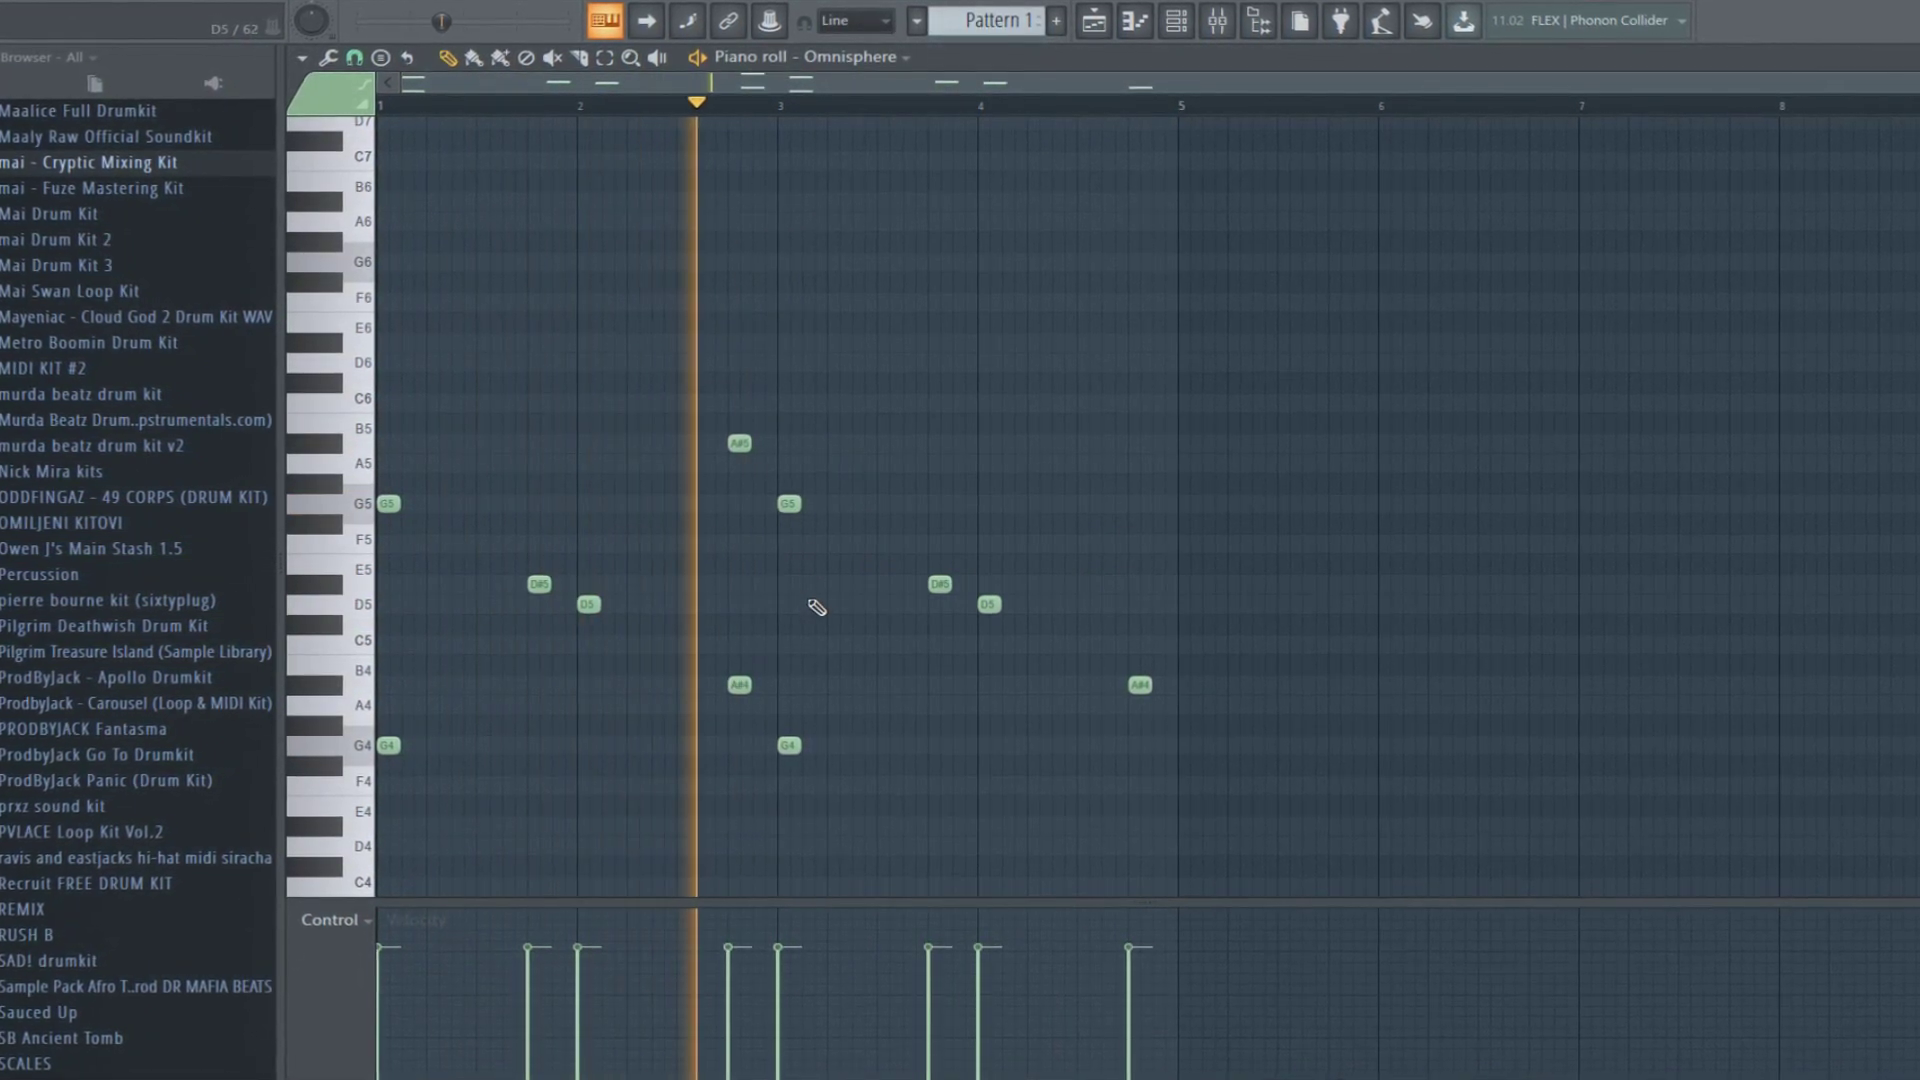
Step: Delete the A#5 in bar 2 and the G5 at bar 3, and lower the final note of bar 4 to F4
right_click(738, 442)
key(space)
drag(1145, 687, 1143, 740)
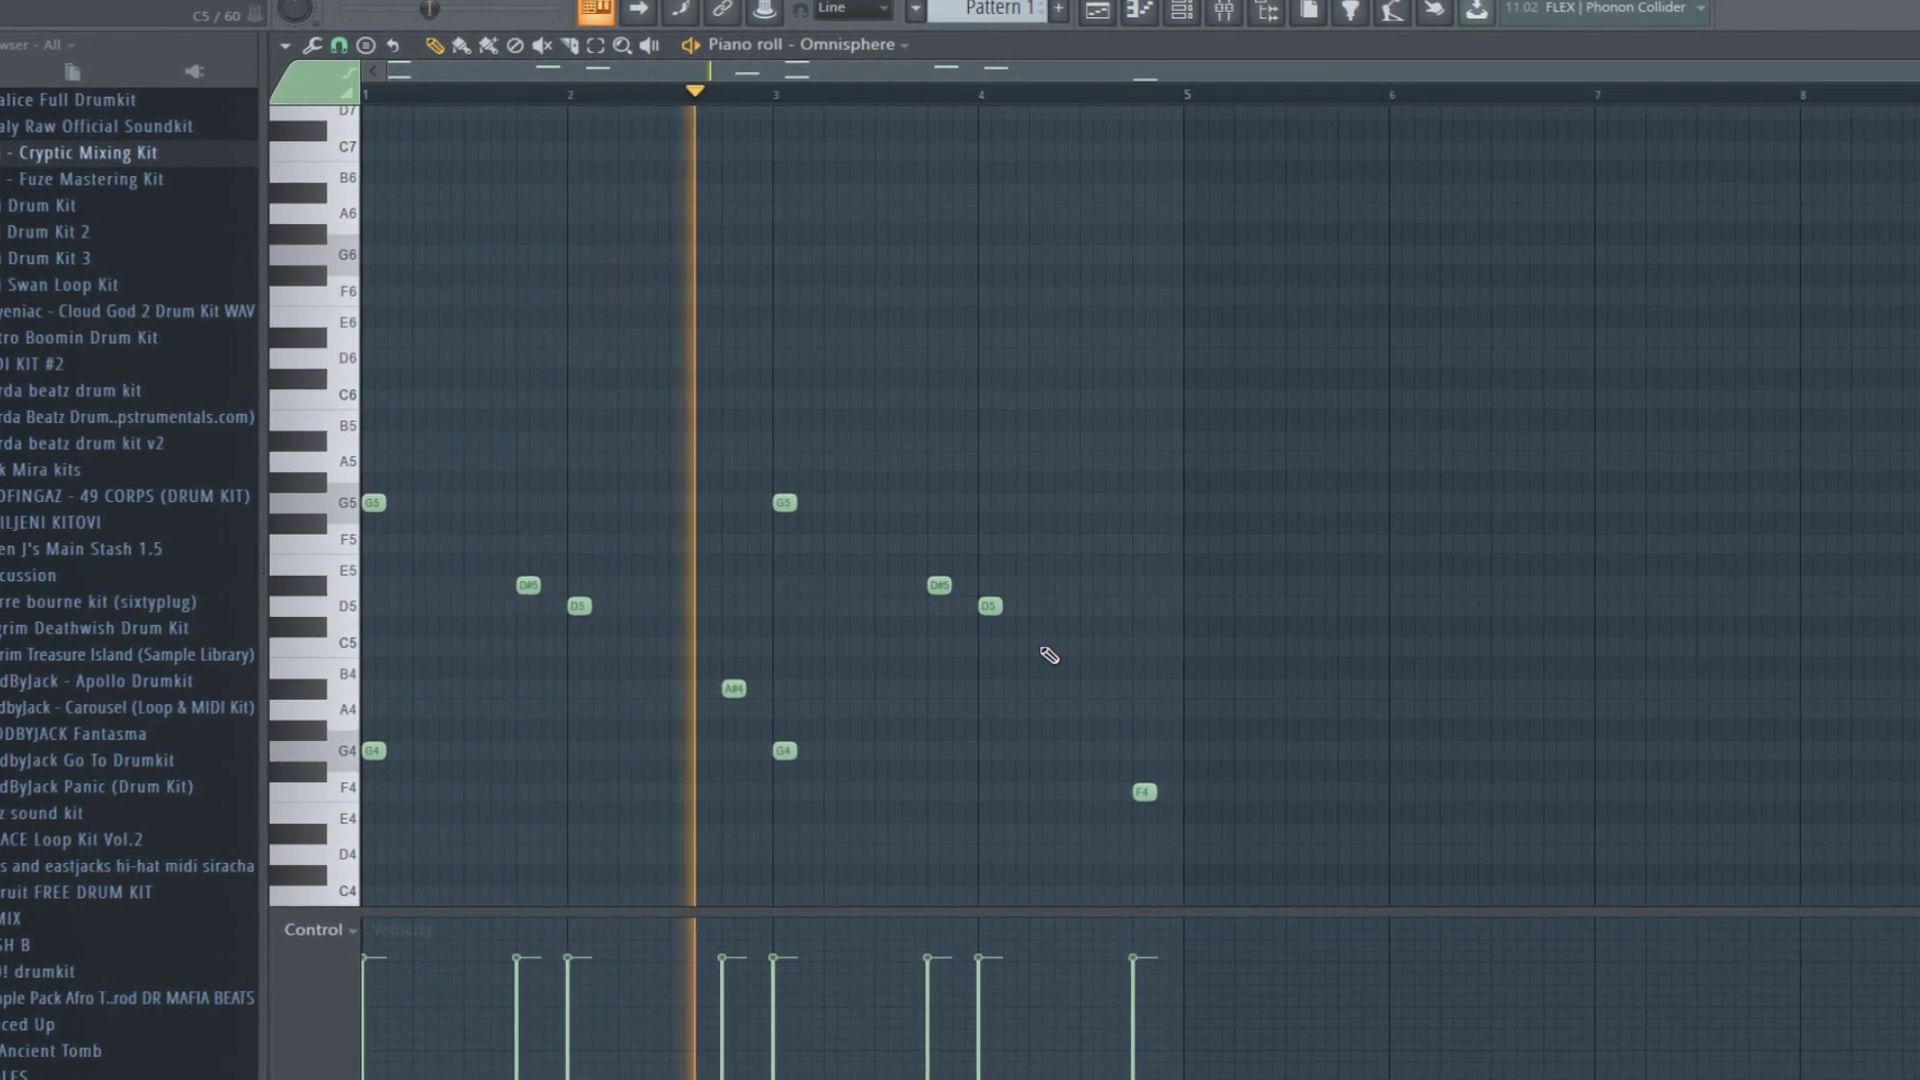
key(space)
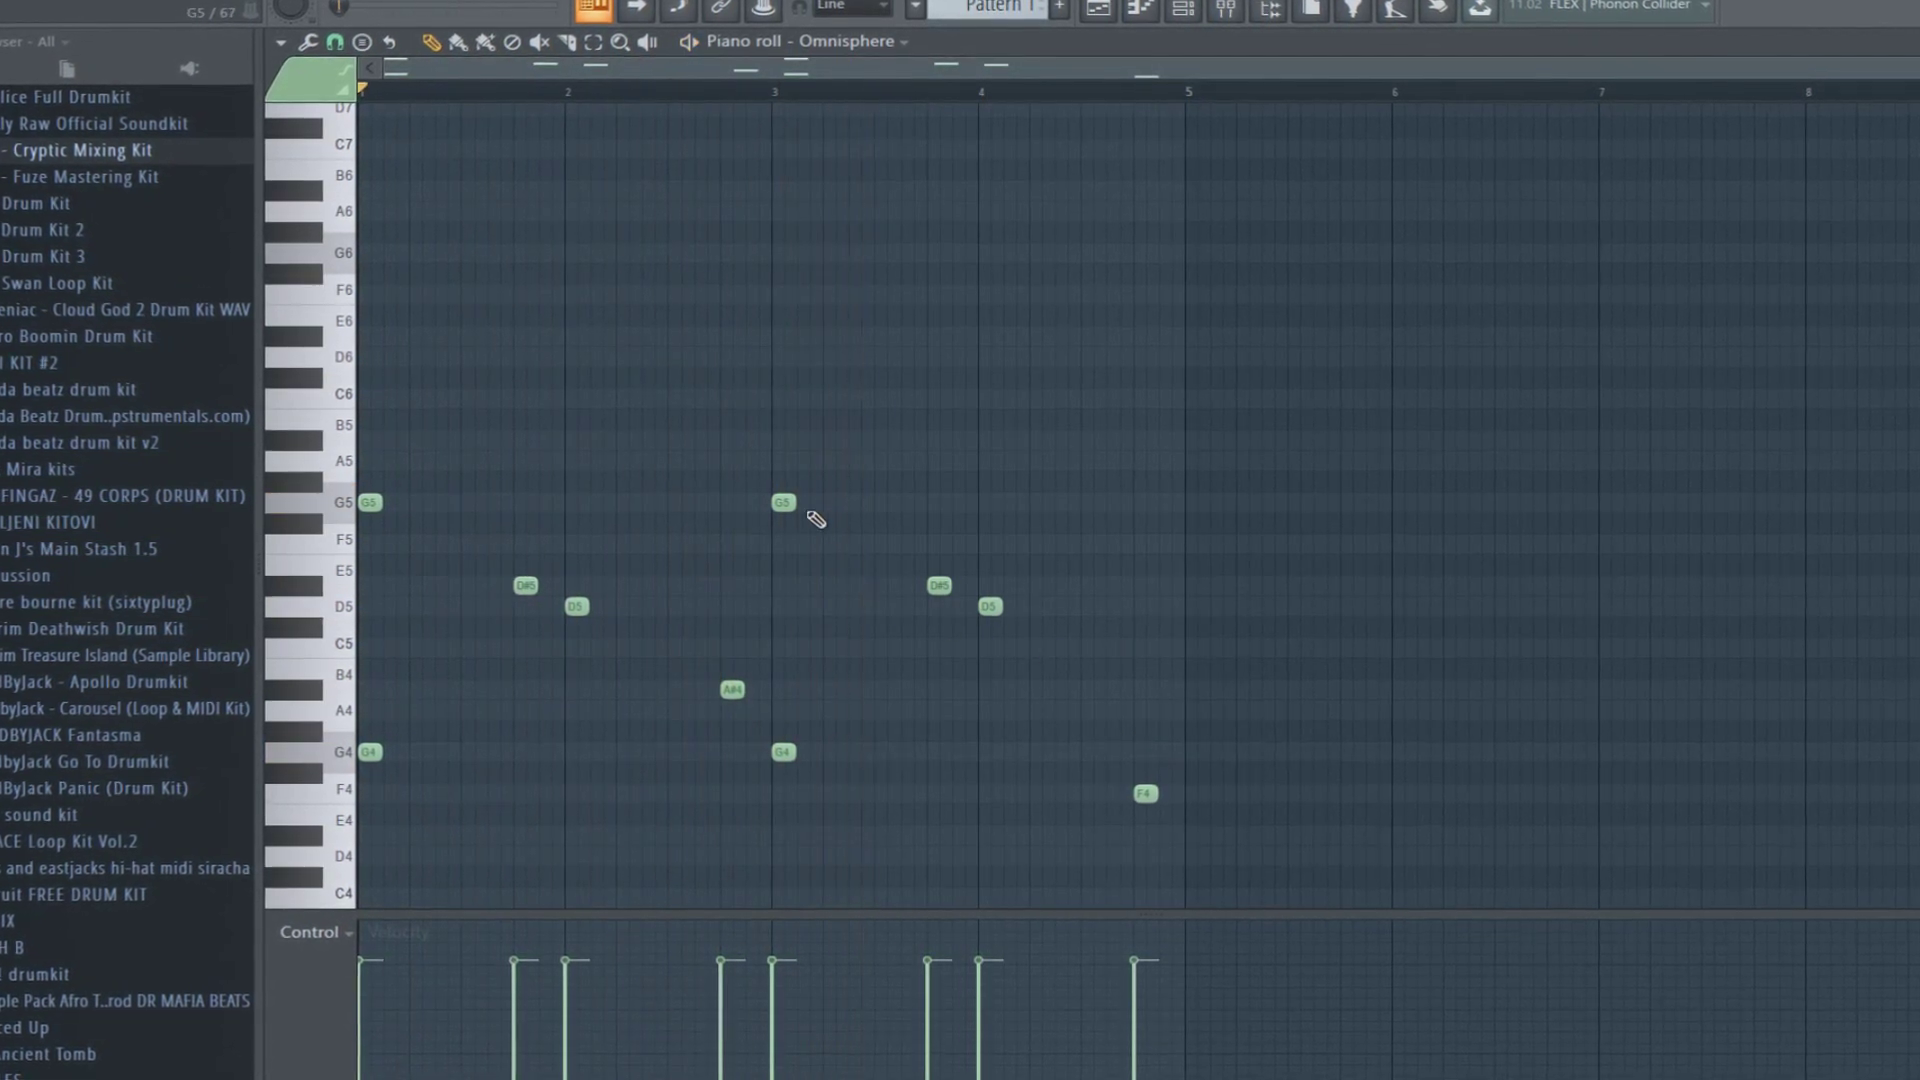
right_click(781, 505)
key(space)
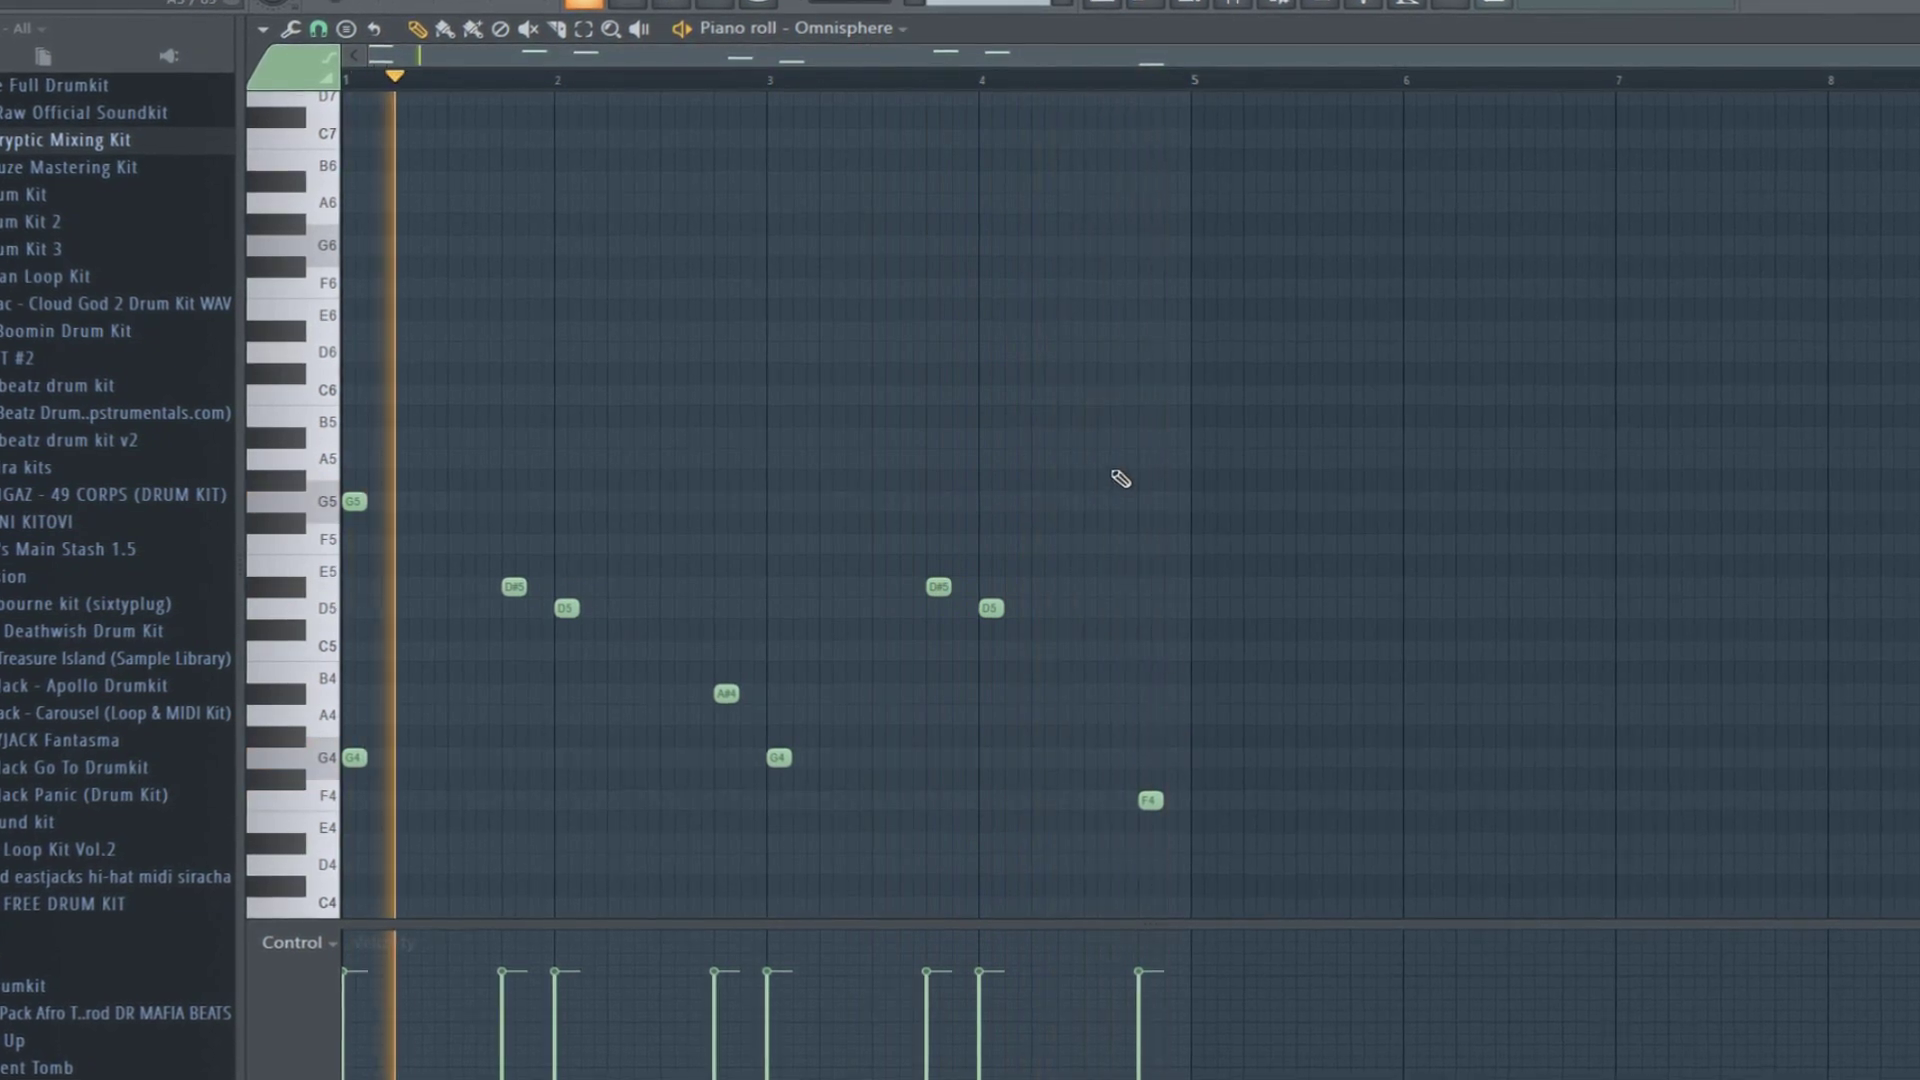
Step: Raise the final note of bar 4 an octave to F5, keeping only that single note there
click(1150, 540)
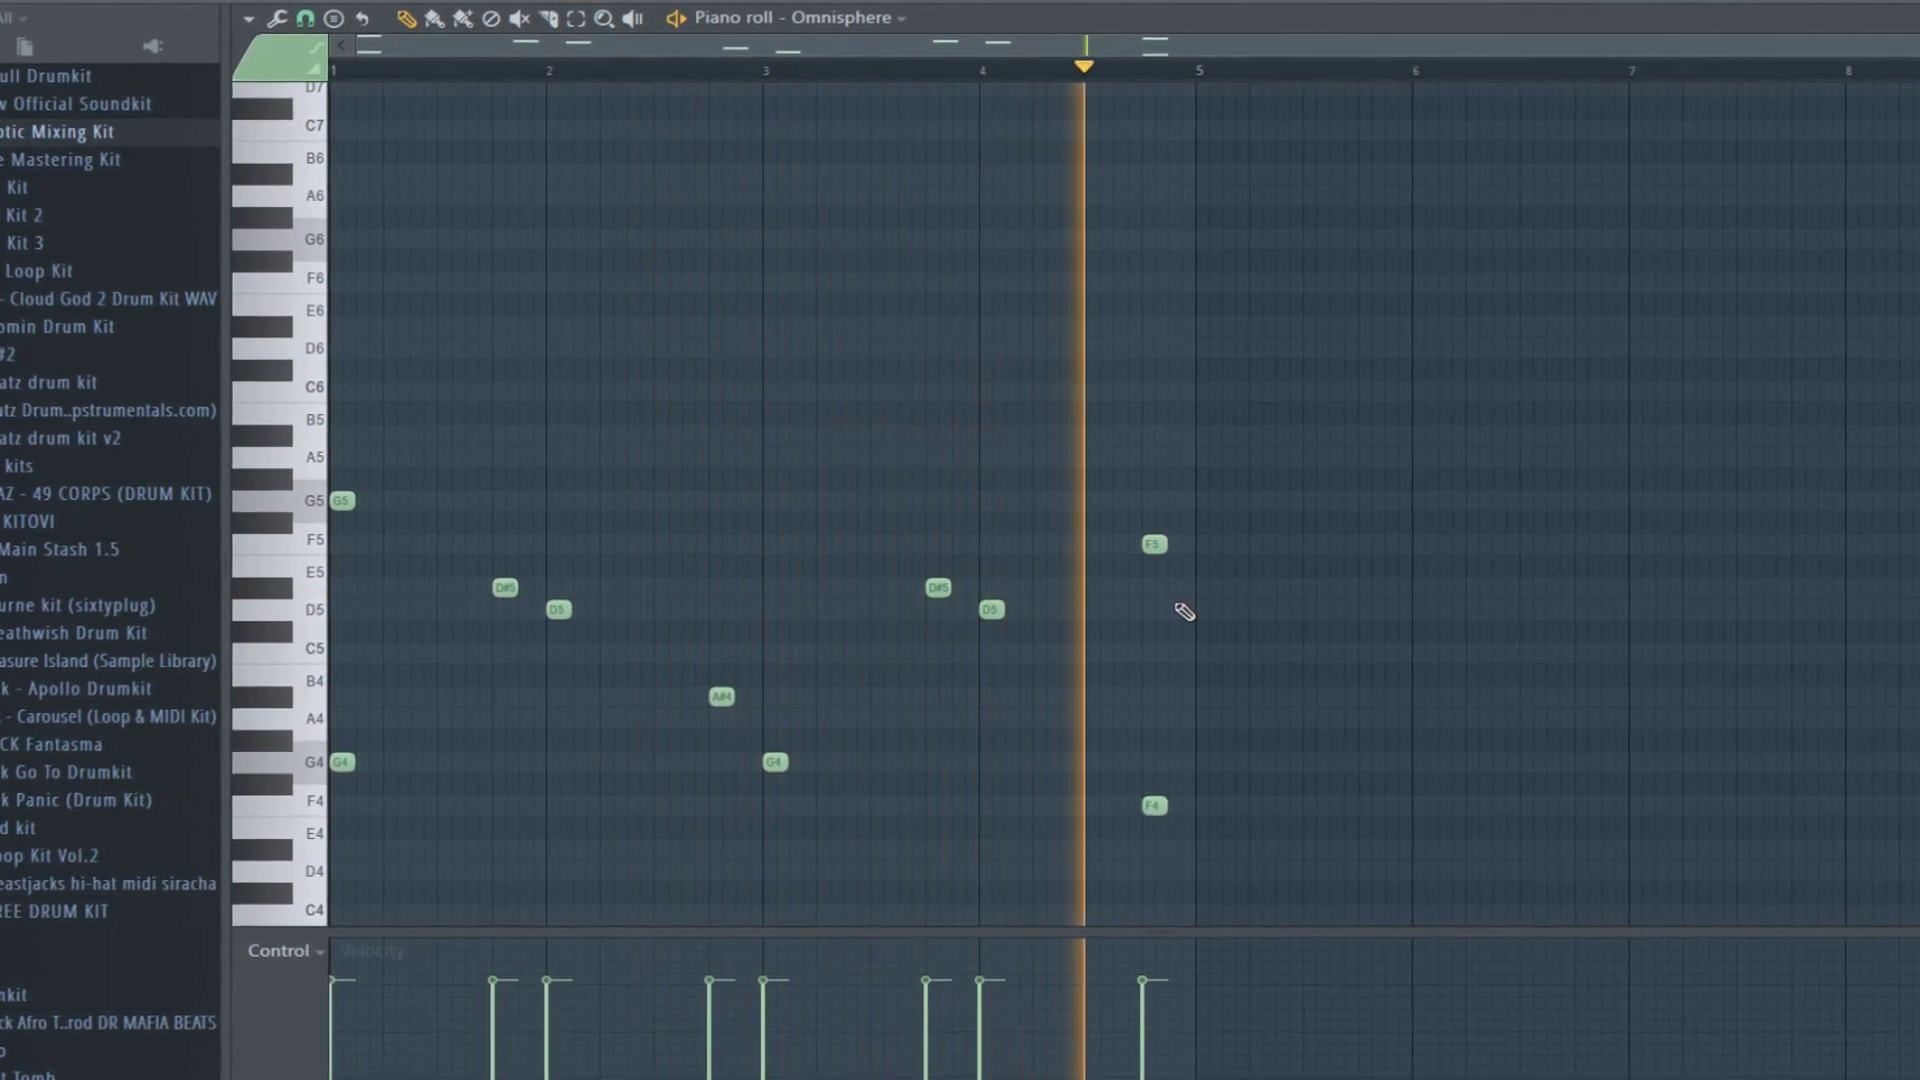
key(space)
drag(1149, 815, 1151, 468)
drag(1156, 809, 1152, 546)
key(ctrl+d)
right_click(1158, 278)
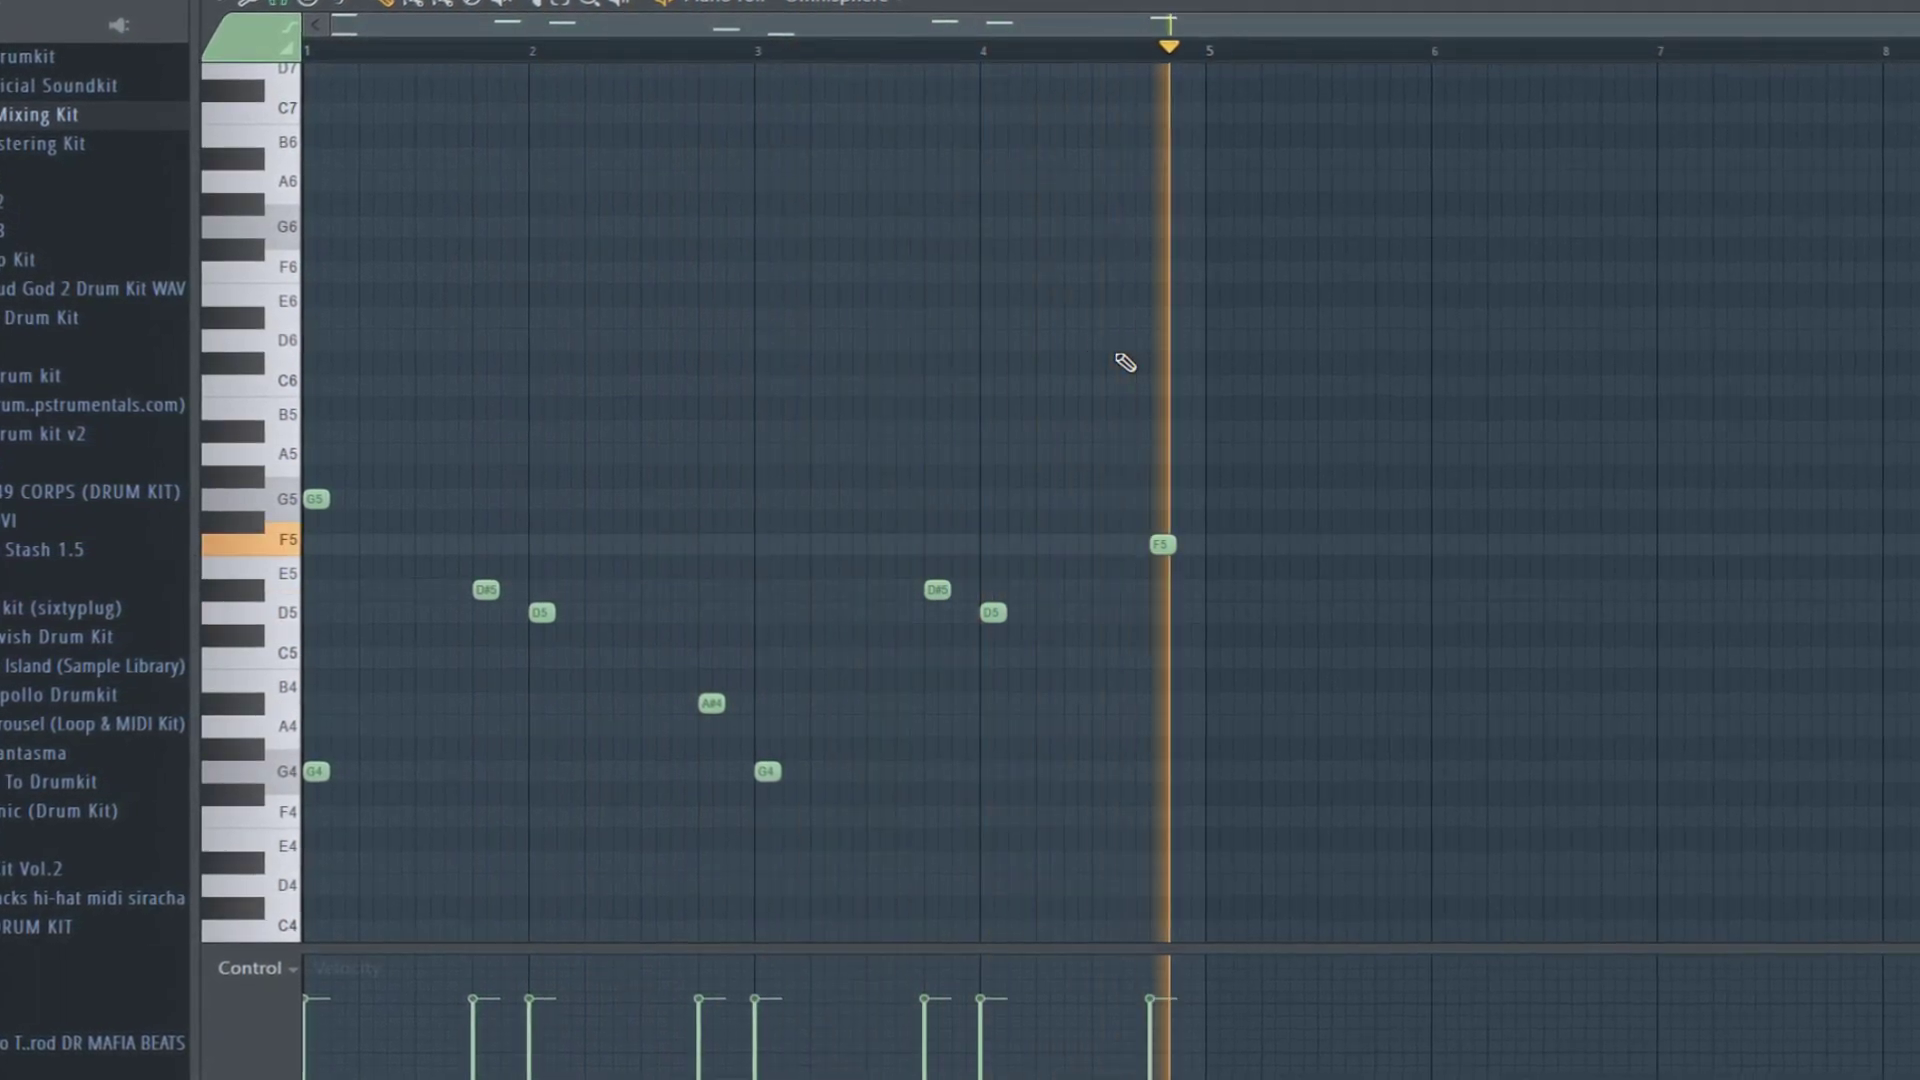
key(space)
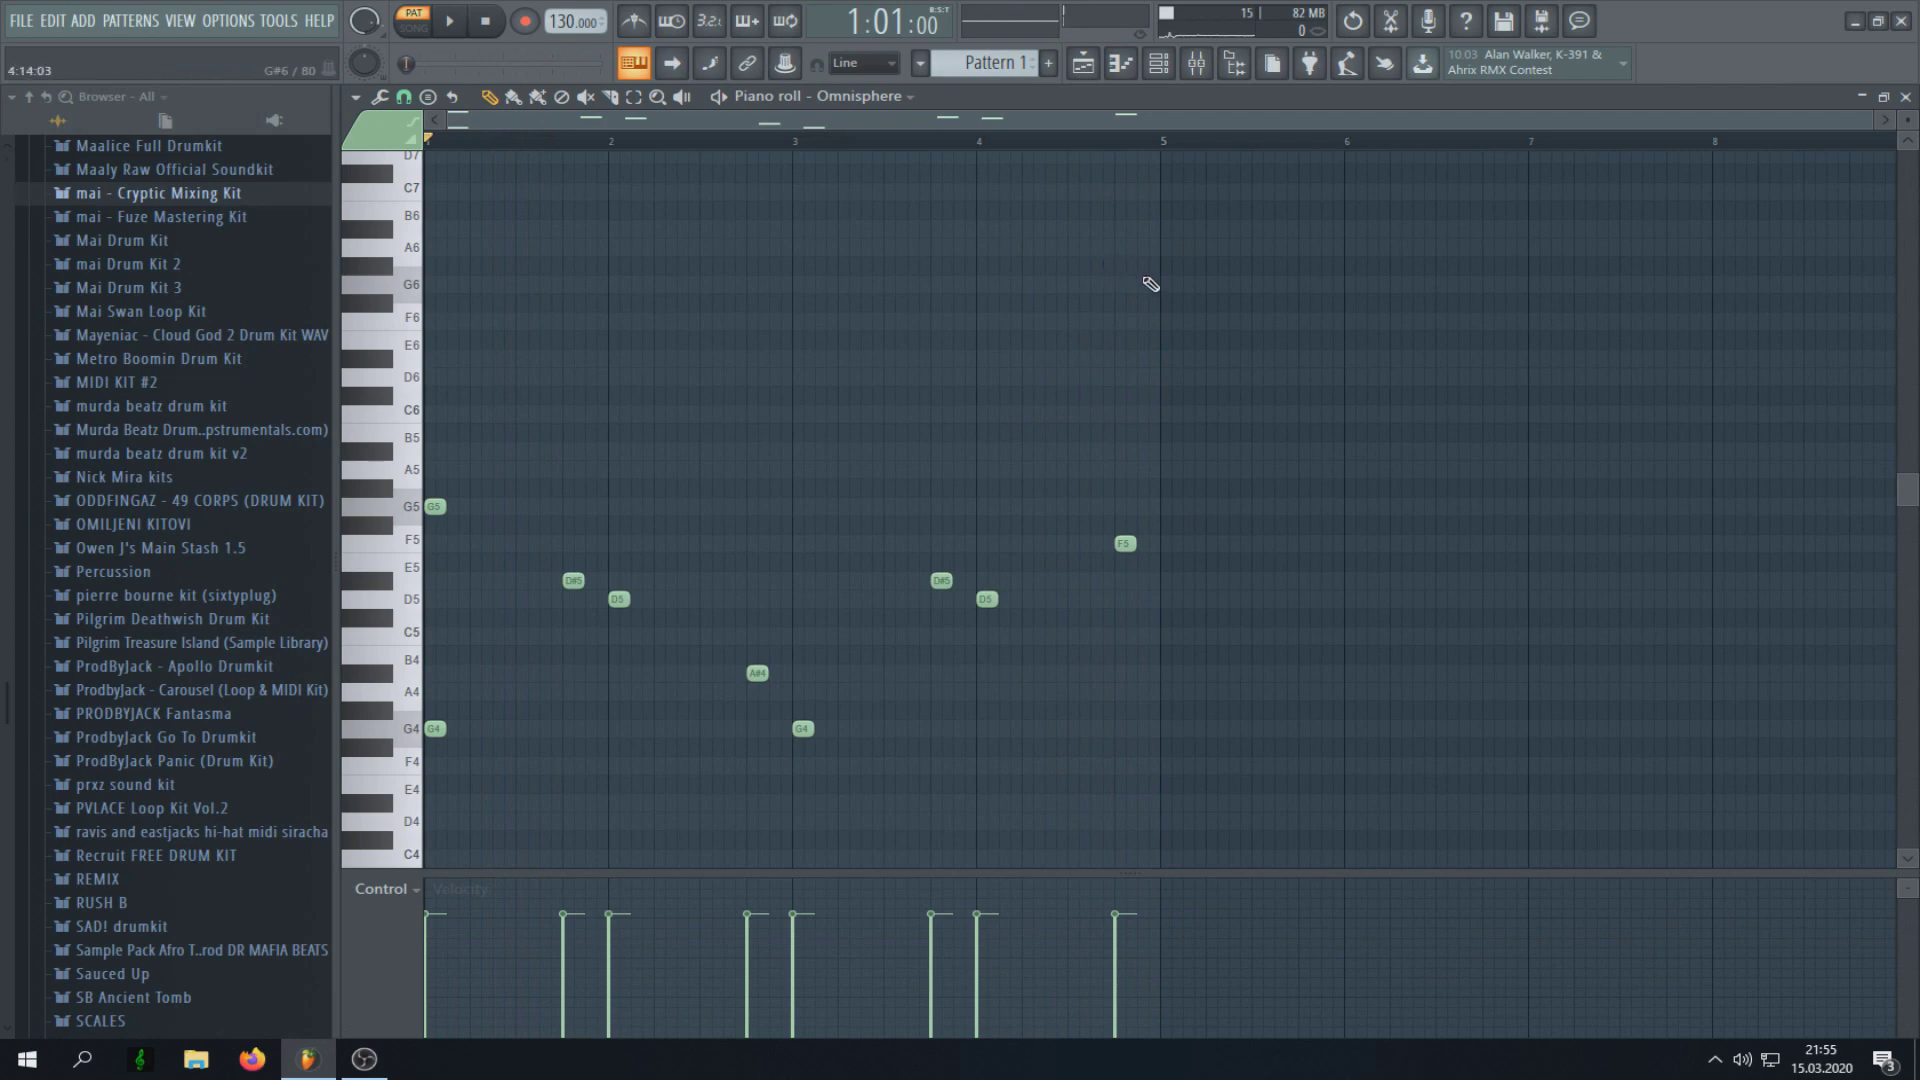
Step: Open the Omnisphere channel, assign it to mixer track 1 and audition the pattern in the mixer
click(1155, 66)
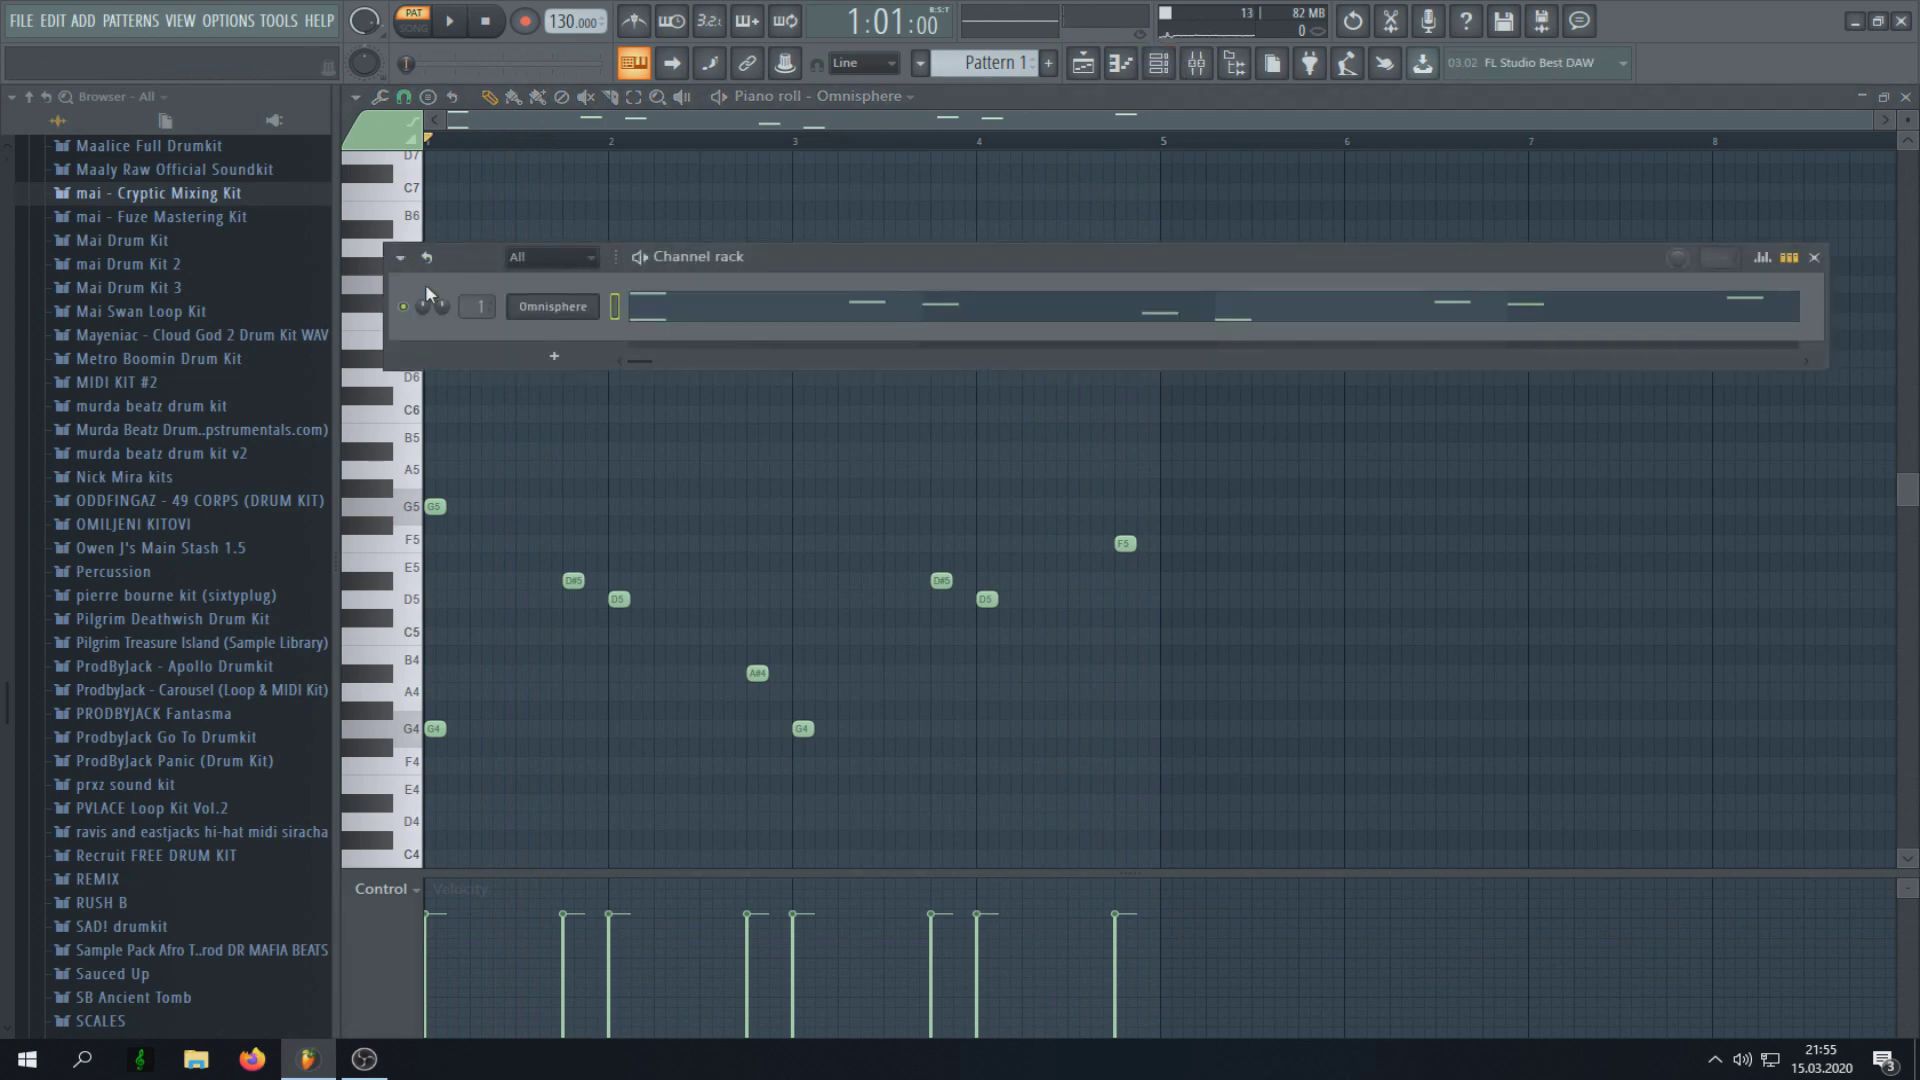
click(572, 316)
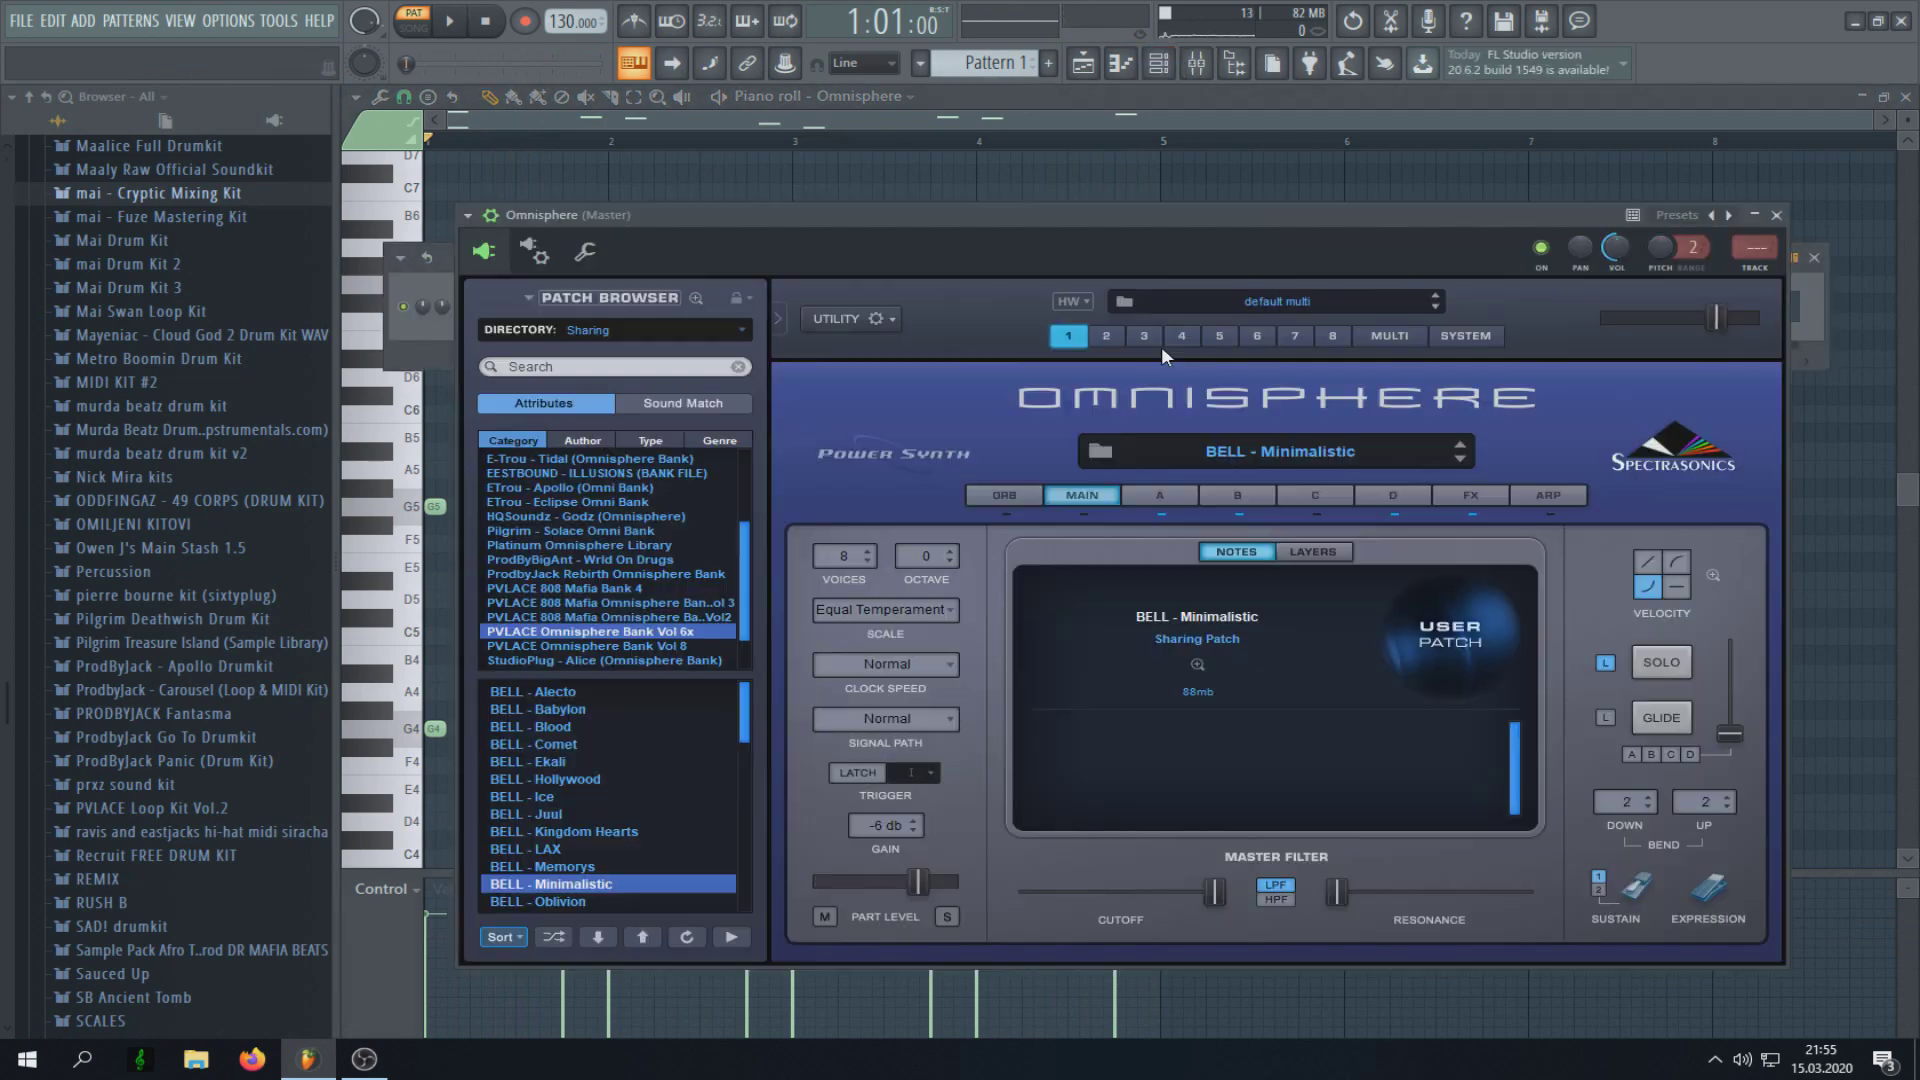
key(F9)
key(space)
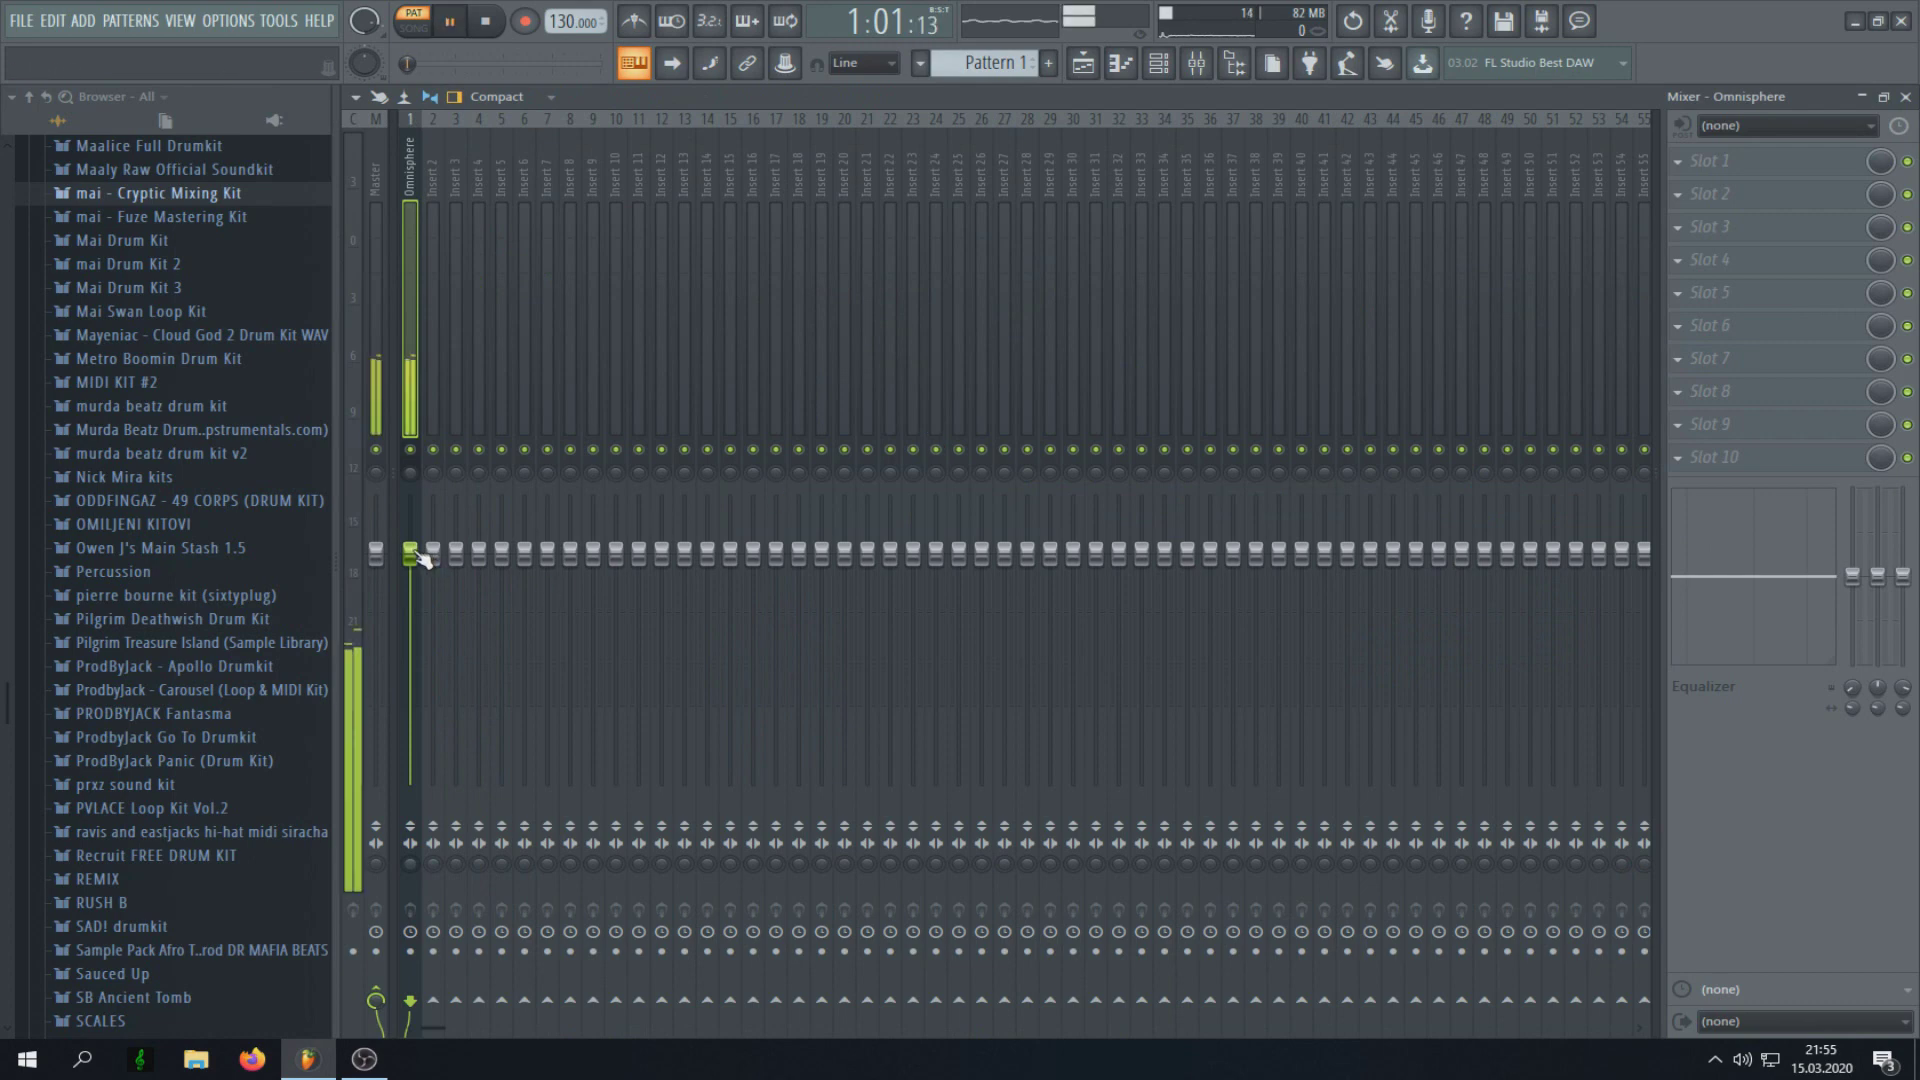
key(space)
key(space)
Step: Load RC-20 Retro Color with the Vinyl 1 preset into the first effect slot of the Omnisphere mixer track
click(1689, 160)
mouse_move(1700, 193)
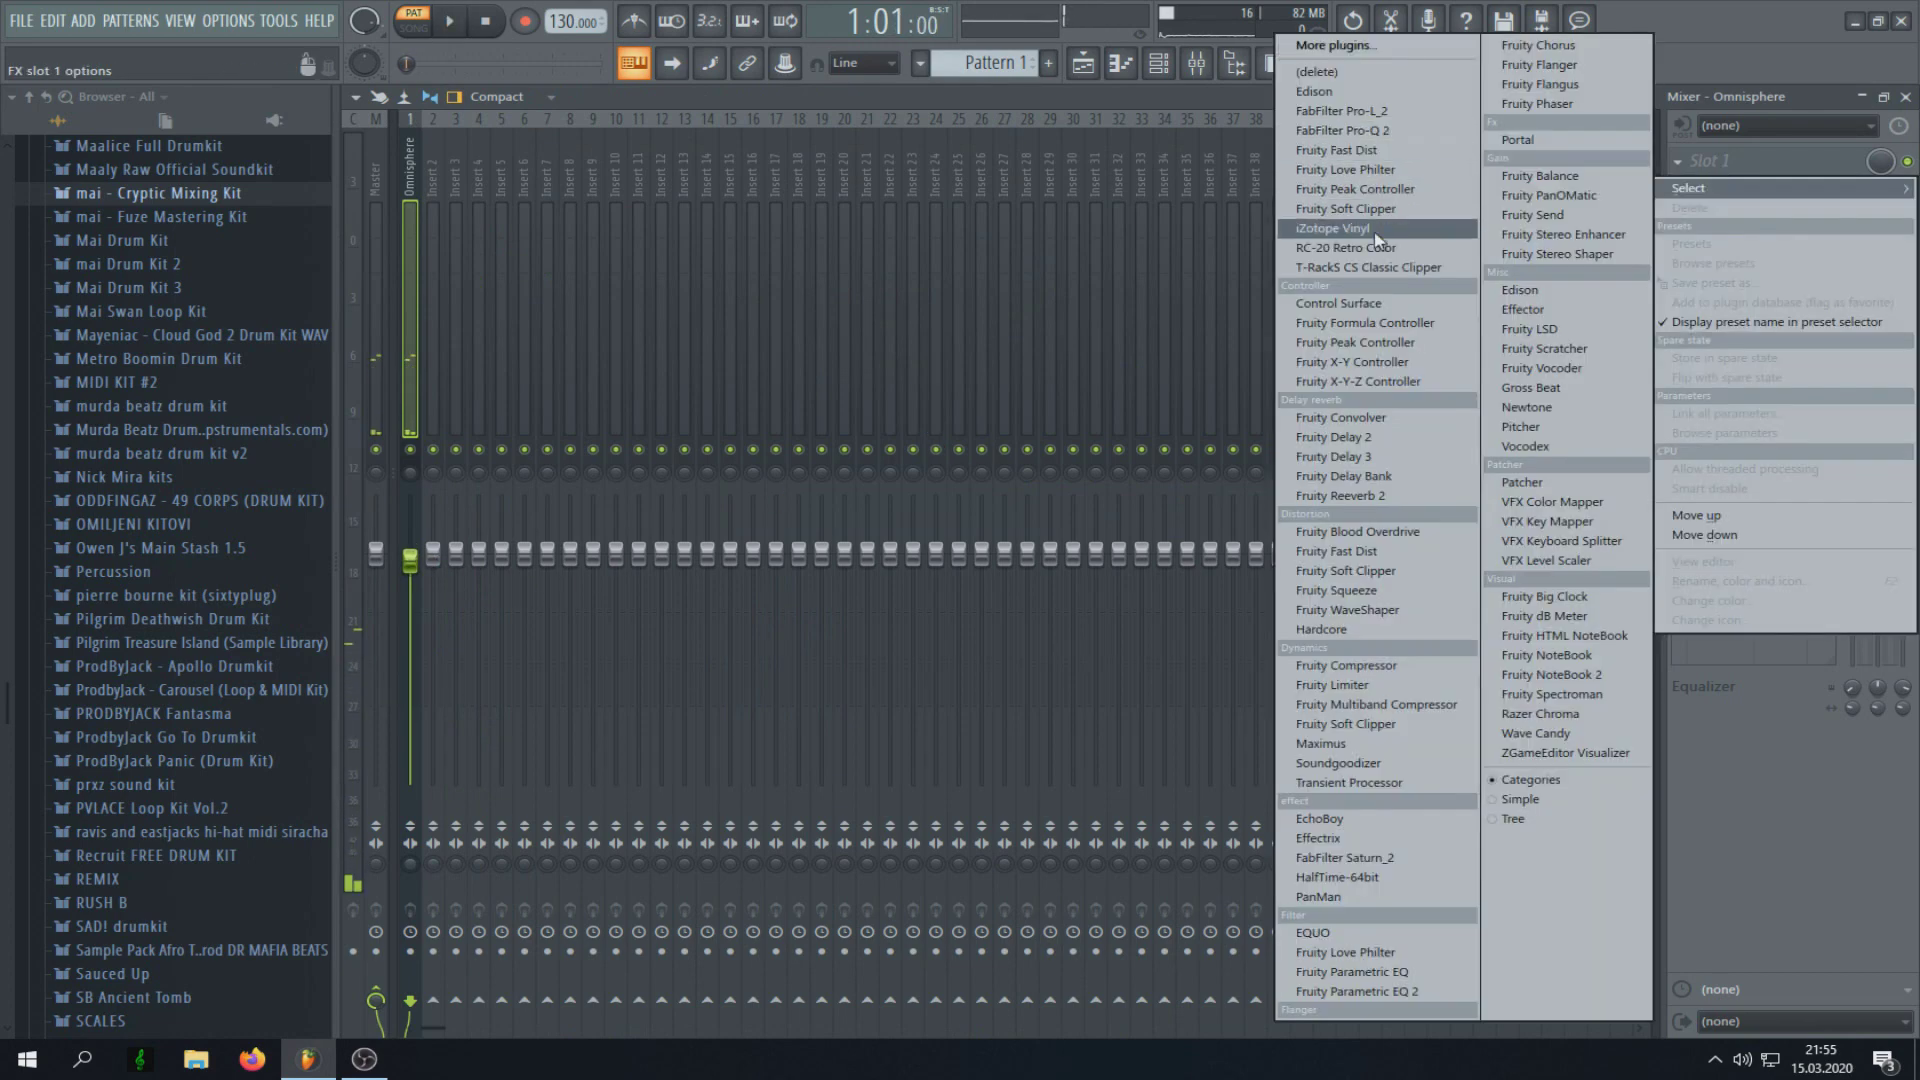
click(1317, 262)
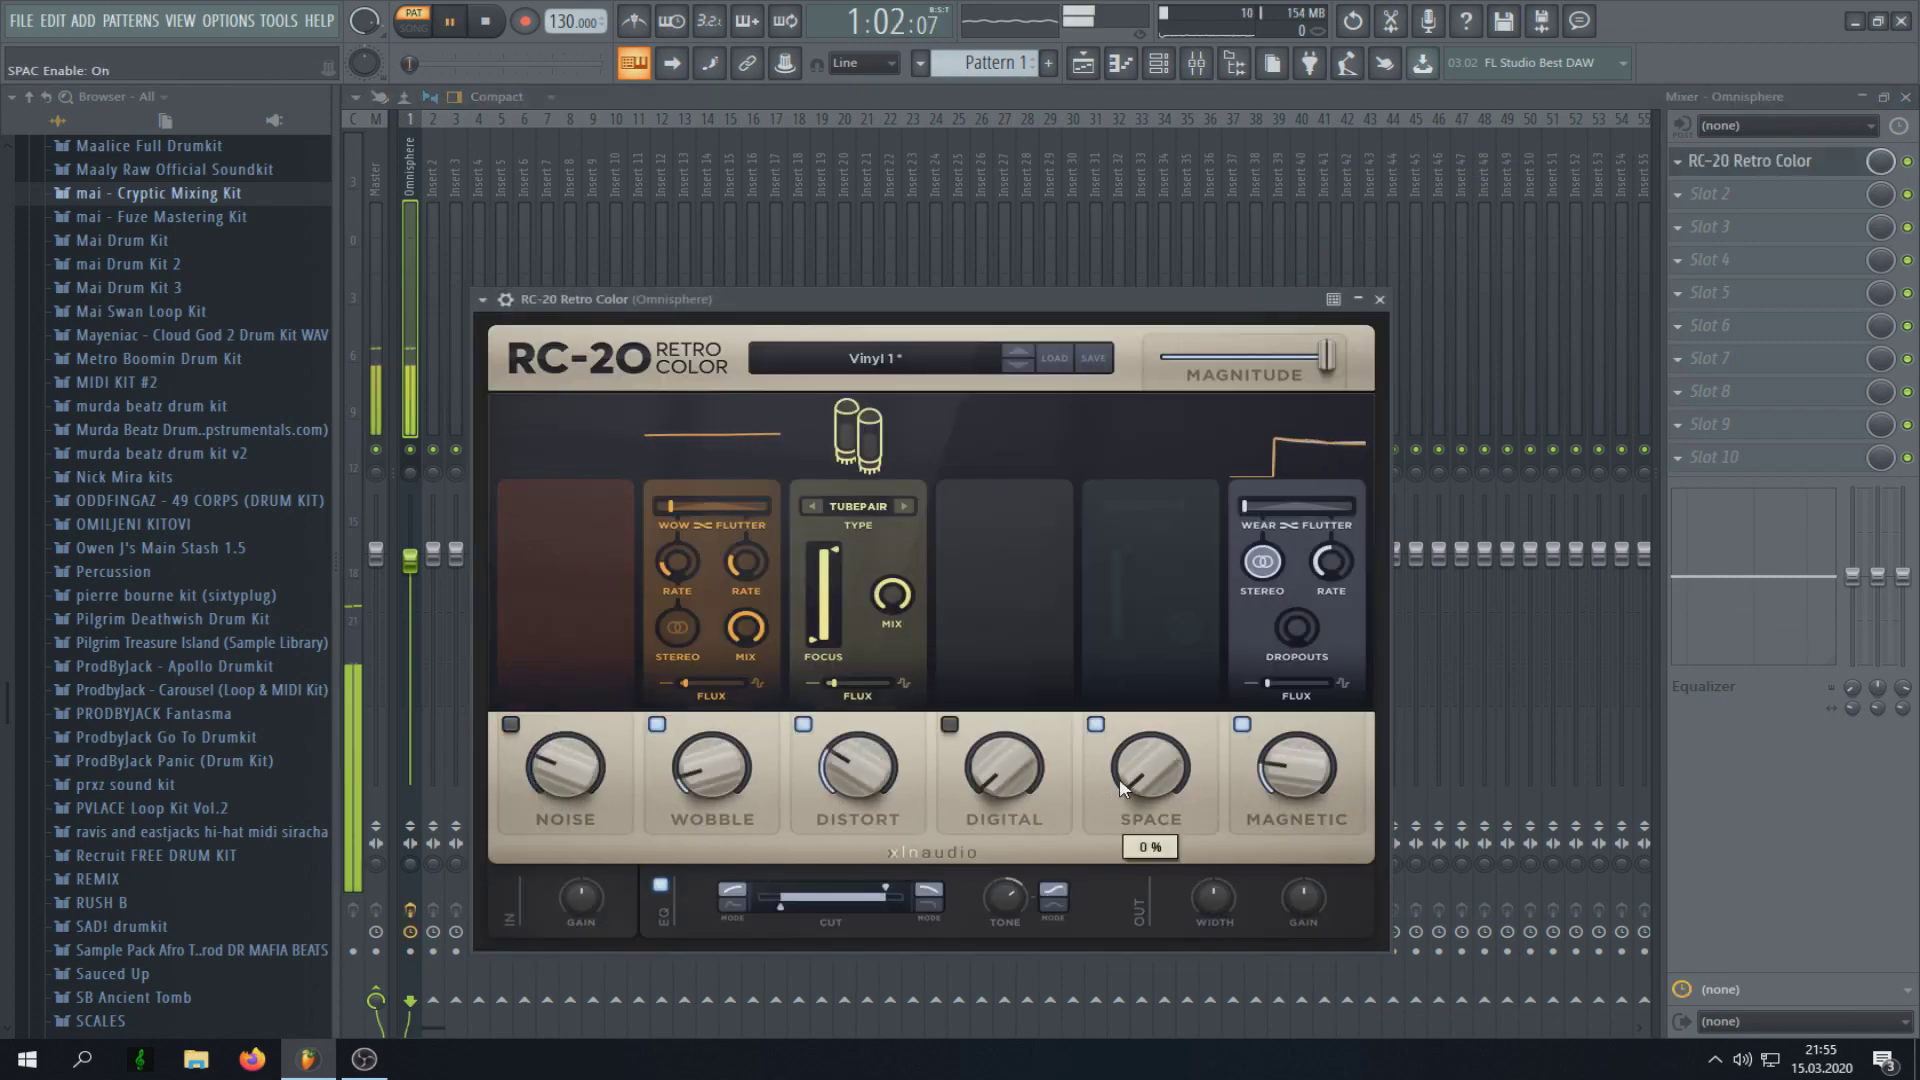
Step: In RC-20, raise Space slightly, set Distort to 32% and Digital to 8%, and shift the Digital balance to Rate 52%, Bits 100%
drag(1120, 789, 1118, 738)
drag(855, 772, 853, 758)
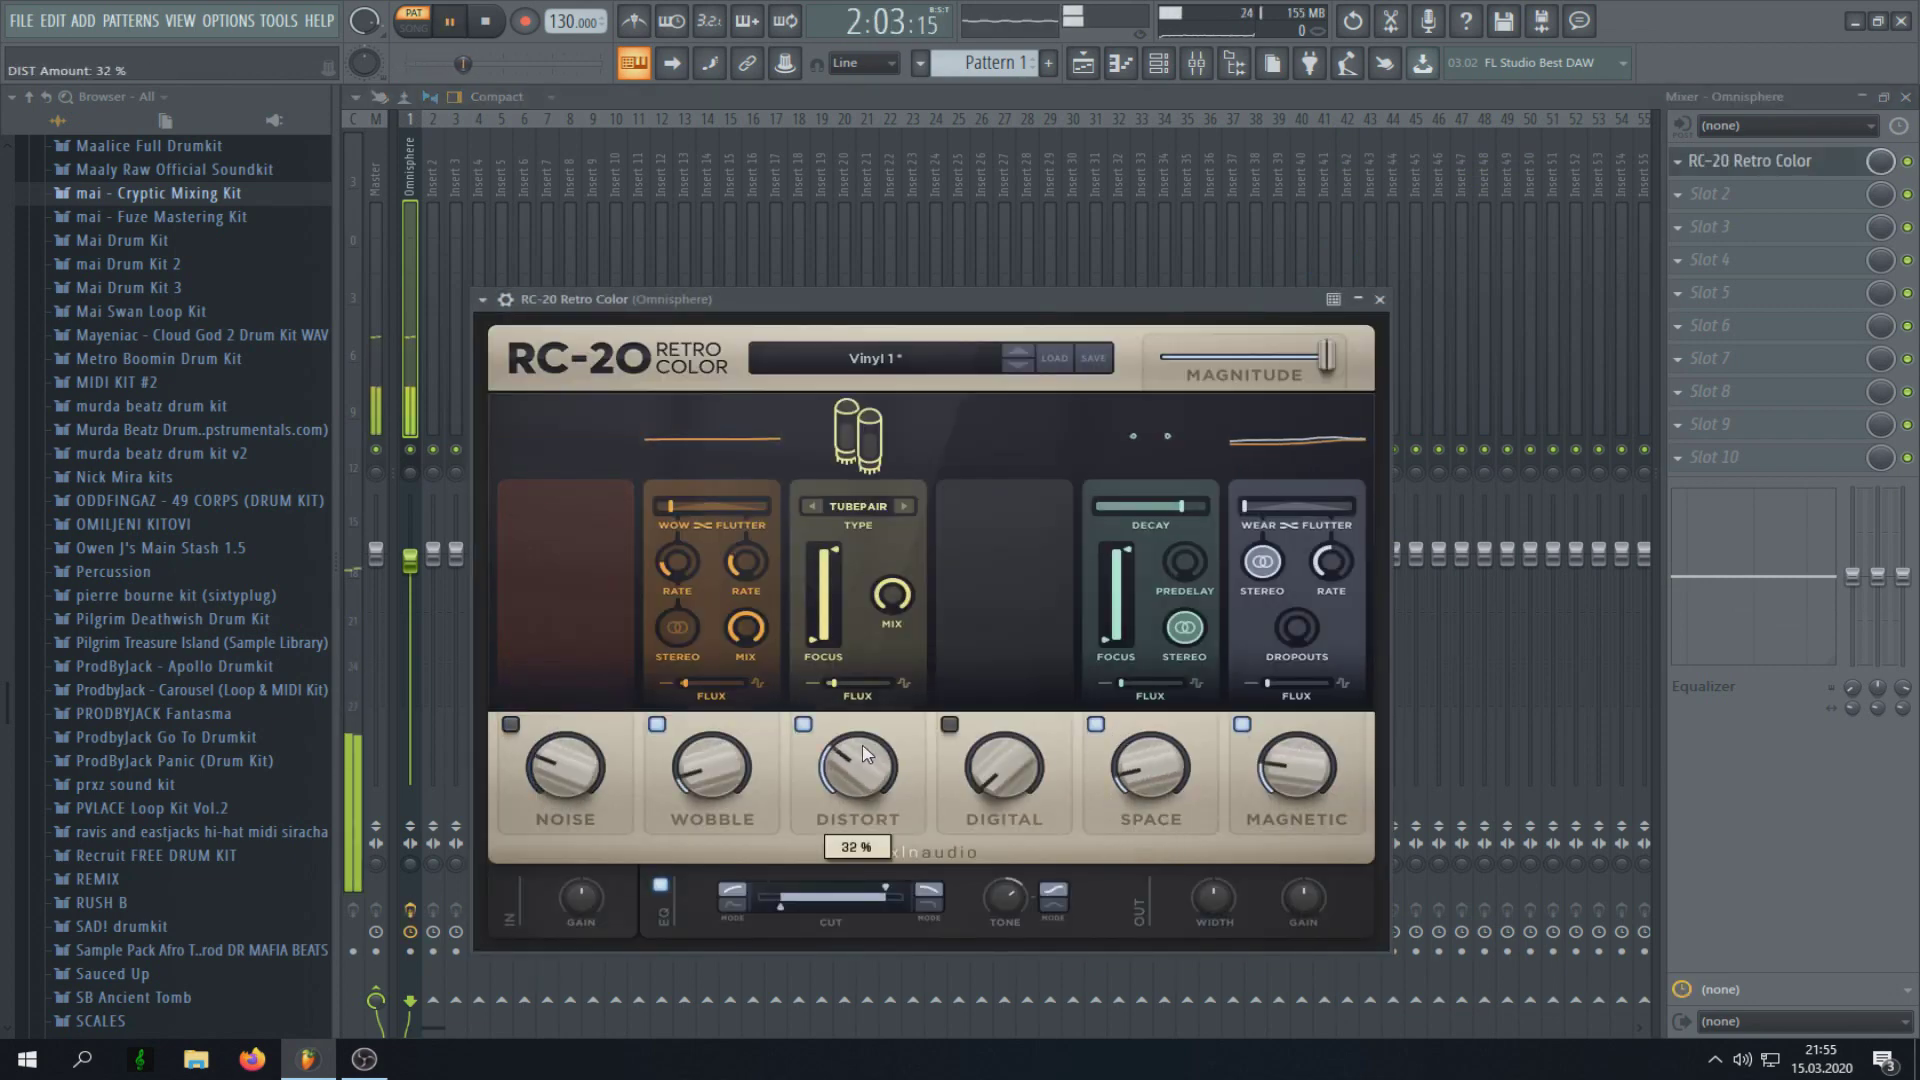
drag(1150, 772, 1147, 769)
drag(969, 765, 968, 703)
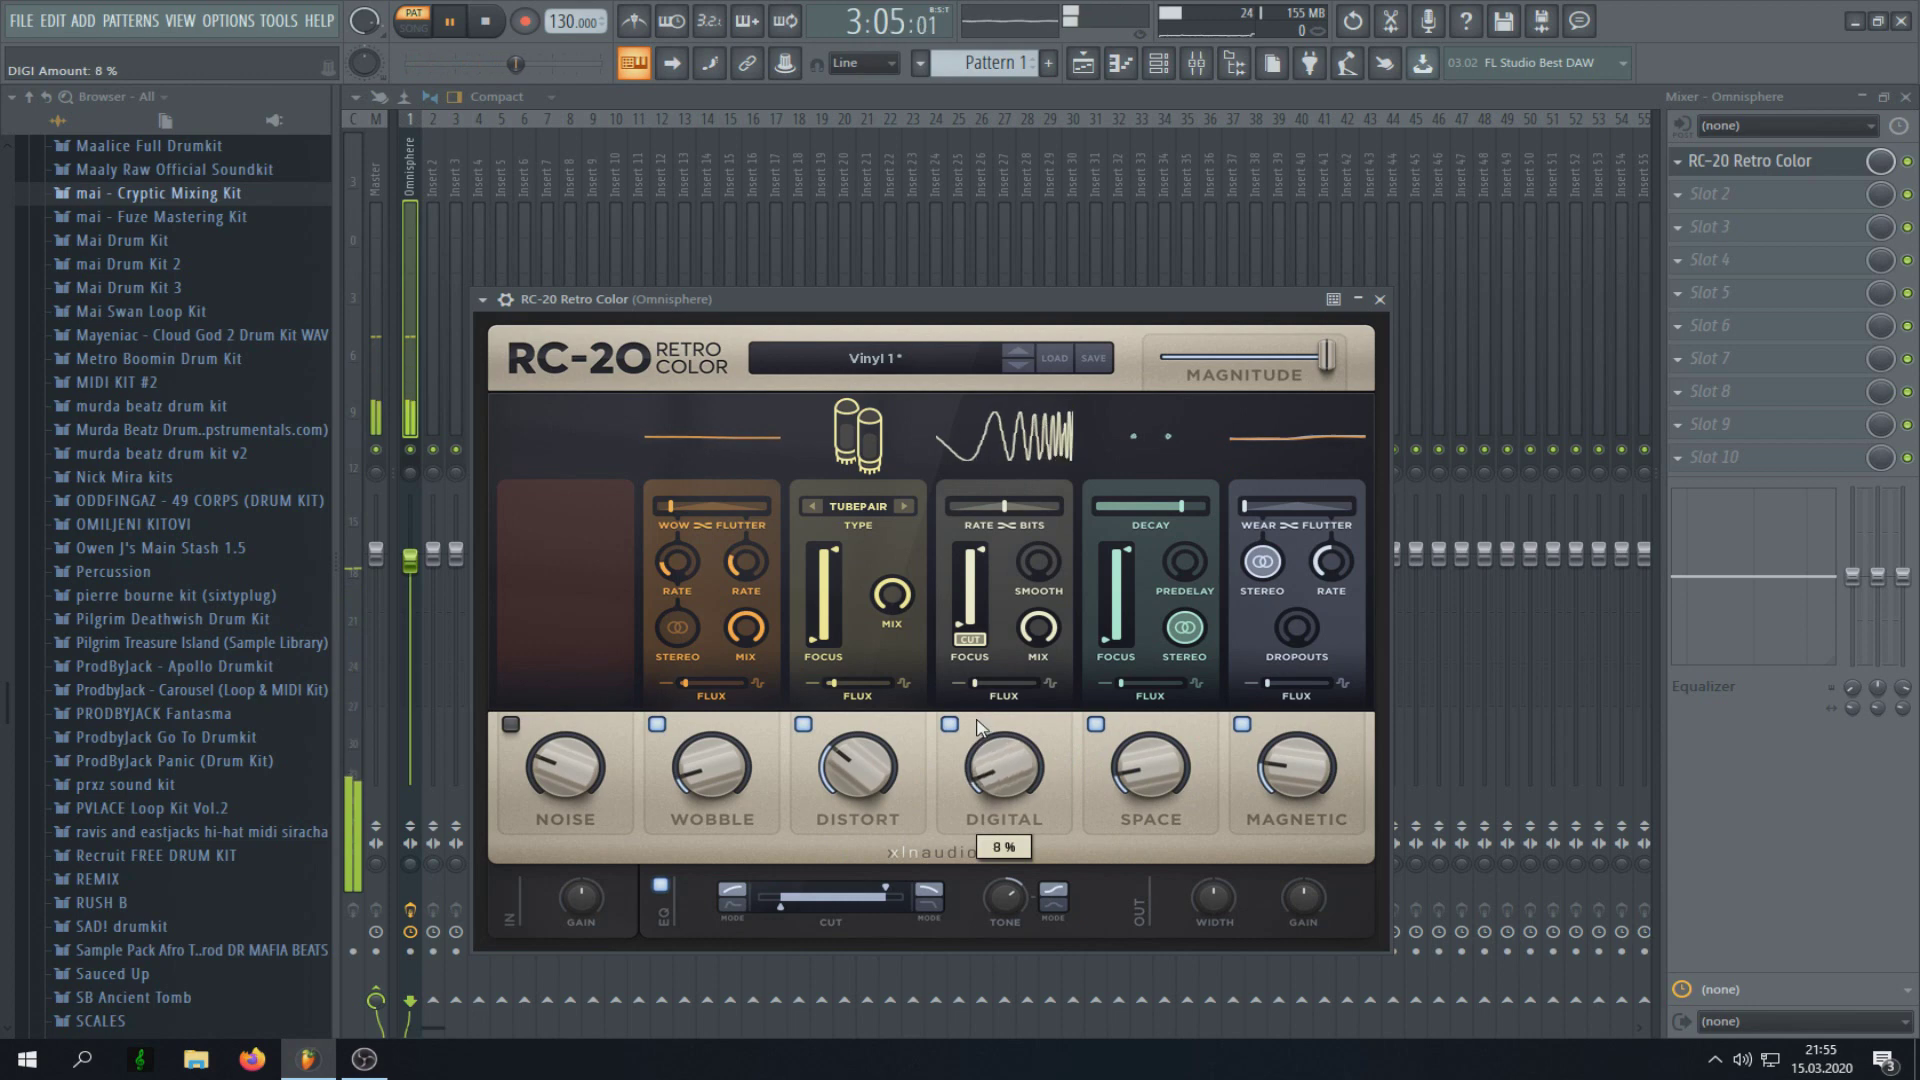
drag(1003, 506, 1036, 517)
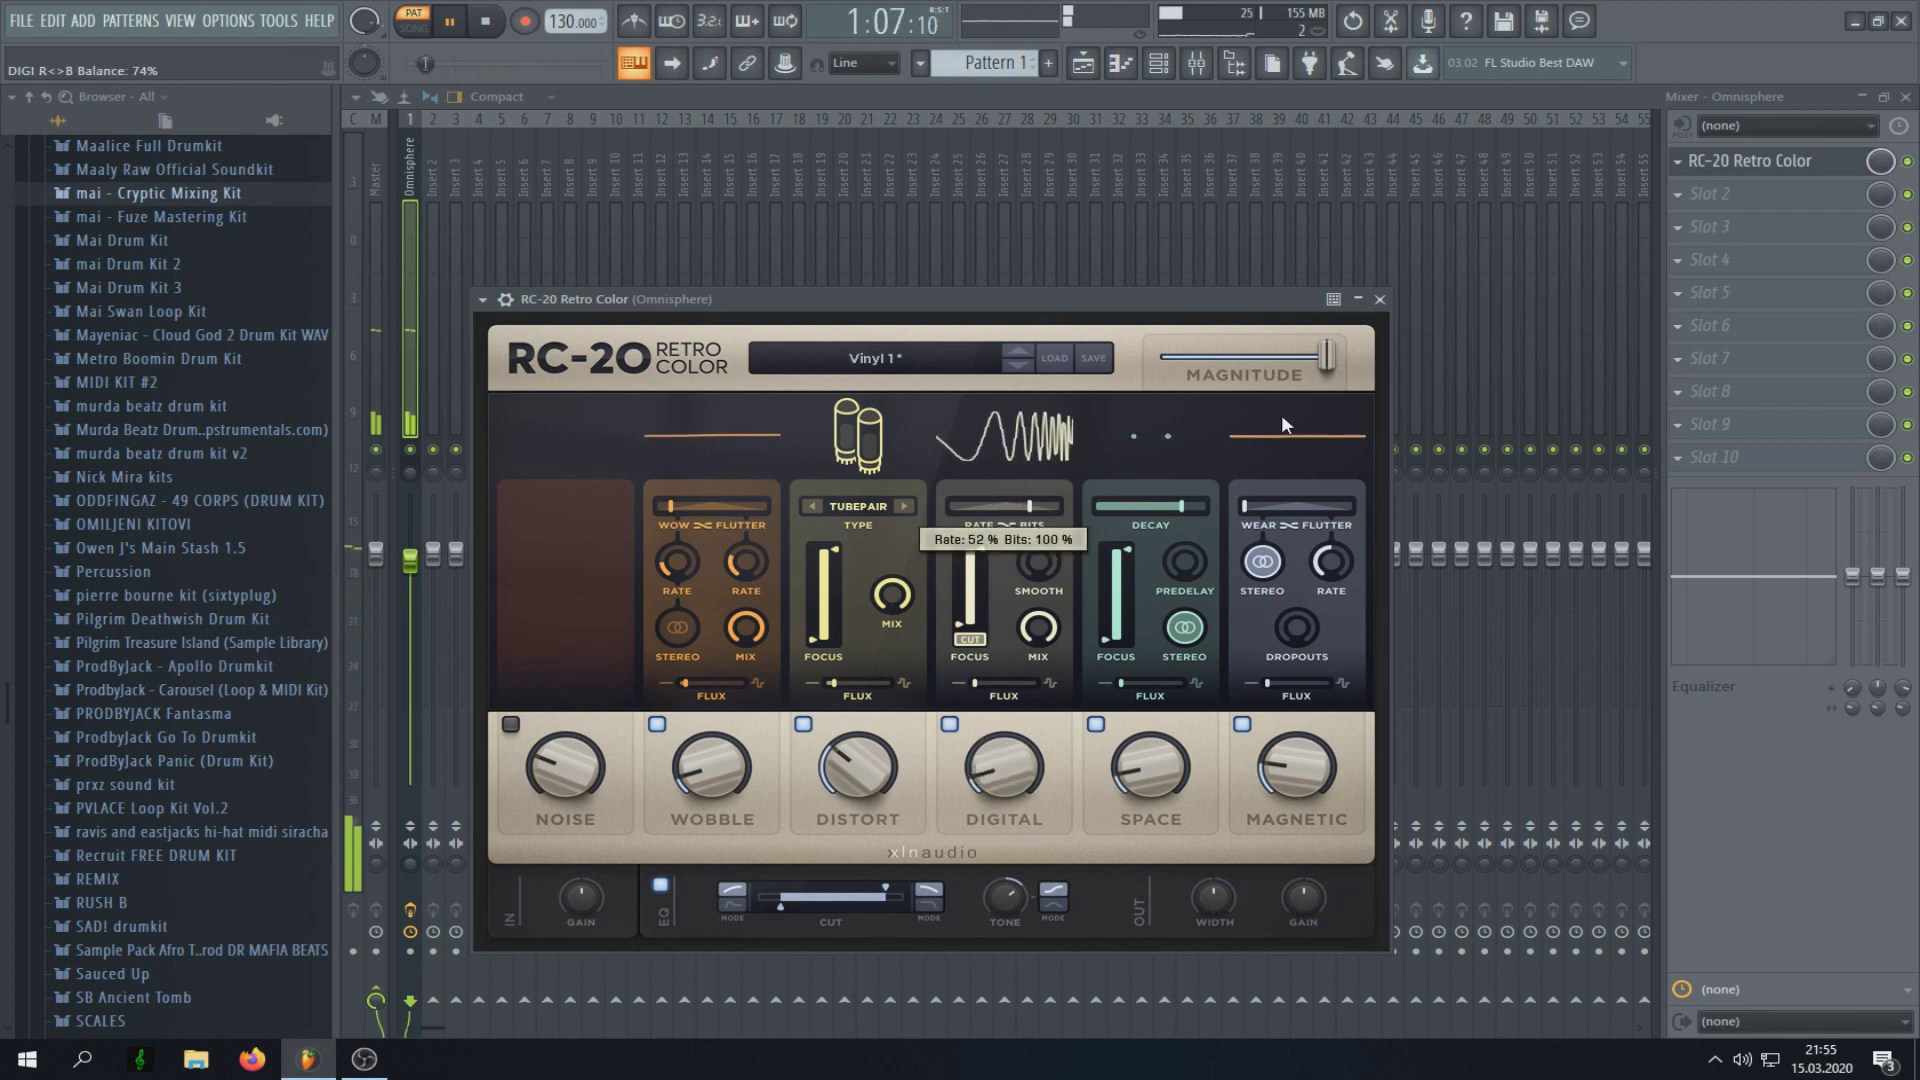
Step: Close RC-20 and lower the Omnisphere mixer track's volume to about -2.3 dB
click(1381, 299)
drag(410, 560, 410, 570)
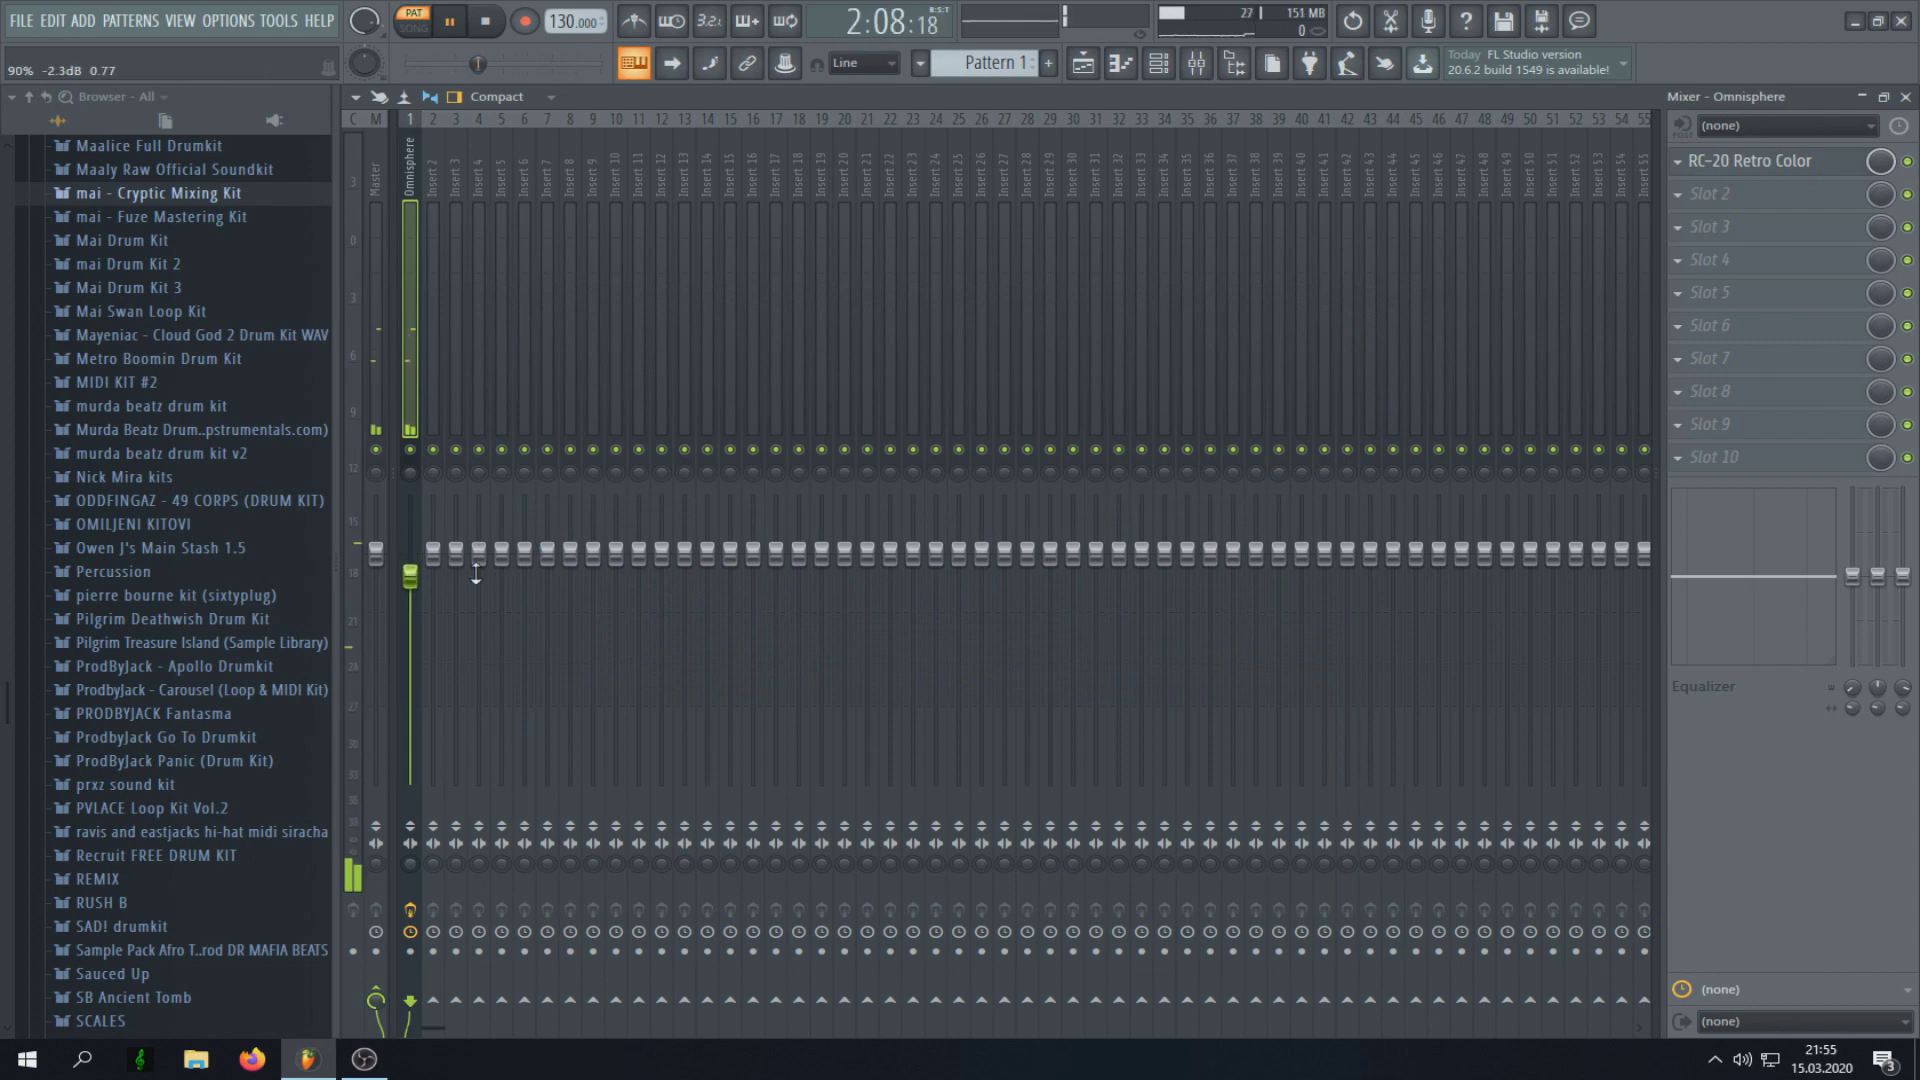
key(space)
Step: Add a second Omnisphere channel playing the Pluck - Blackout patch from the ETrou - Apollo bank and assign it to a free mixer track
click(1151, 68)
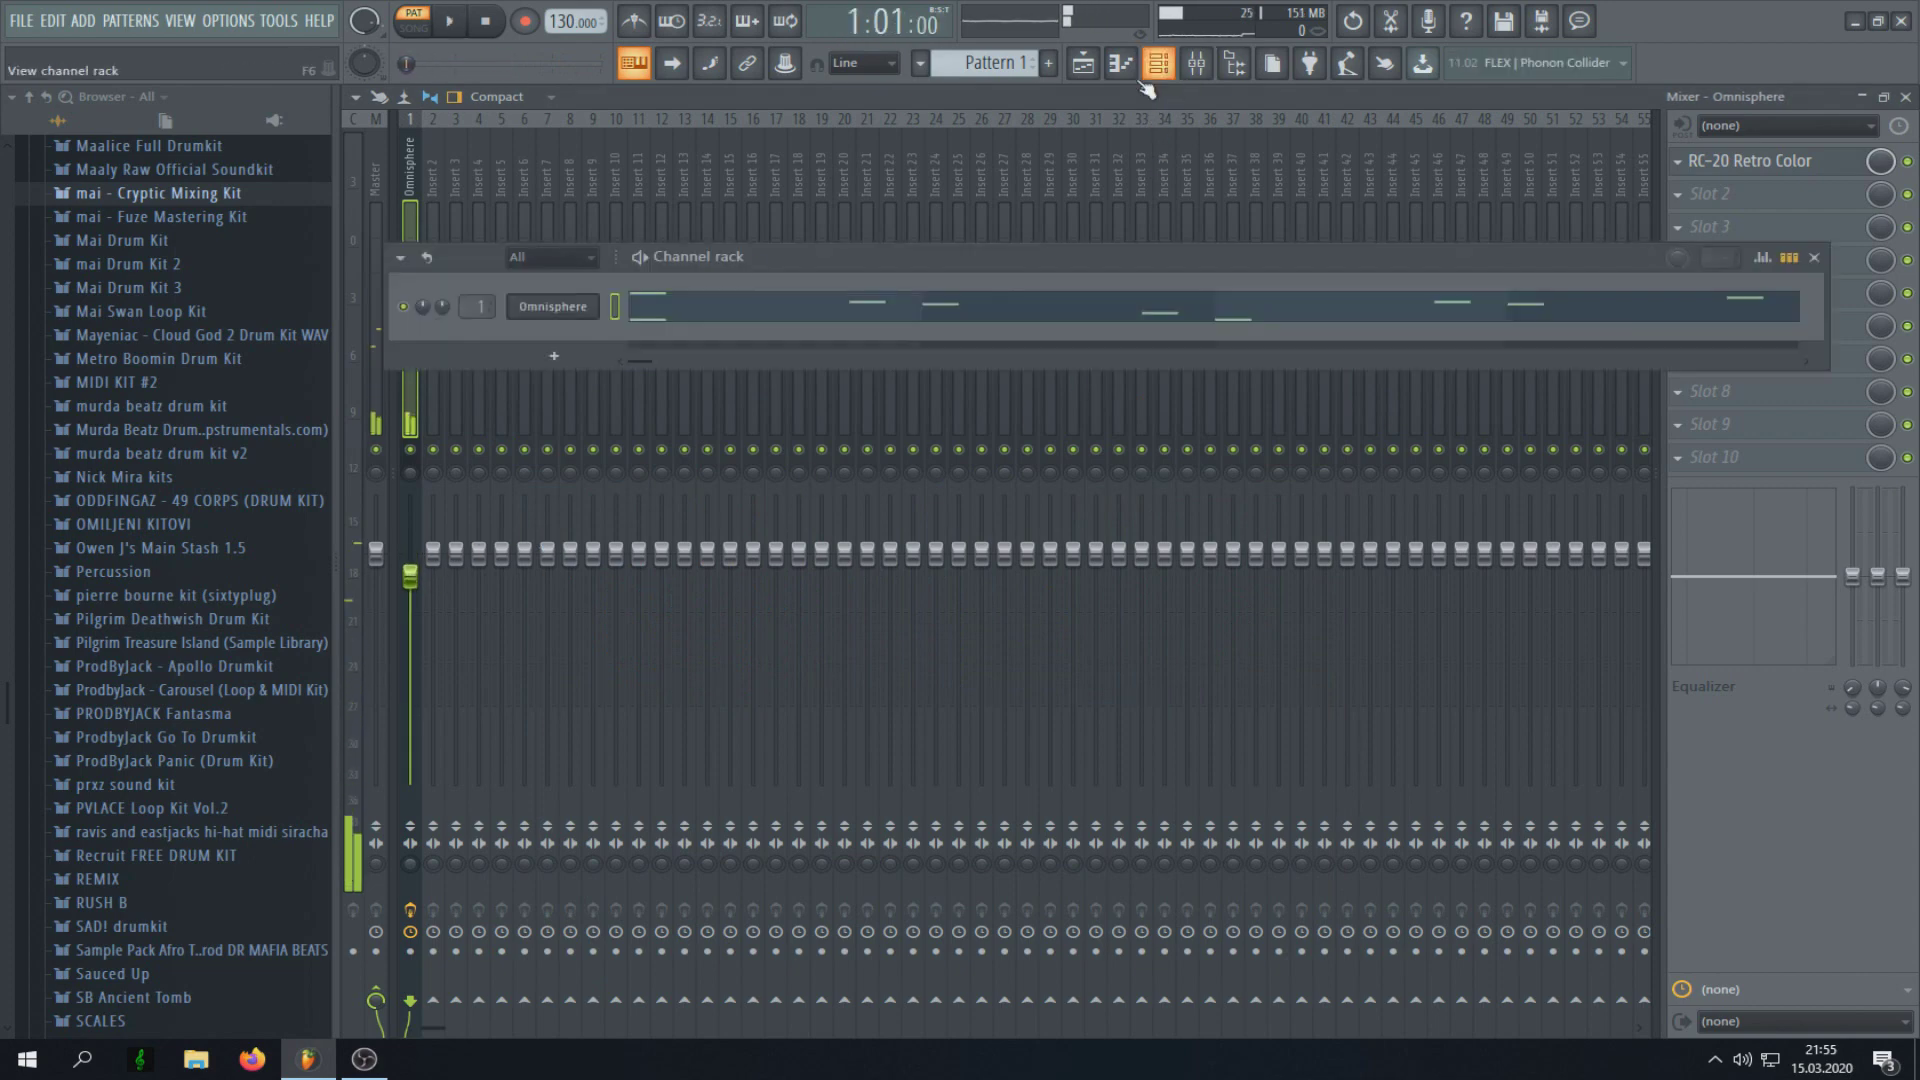
click(548, 360)
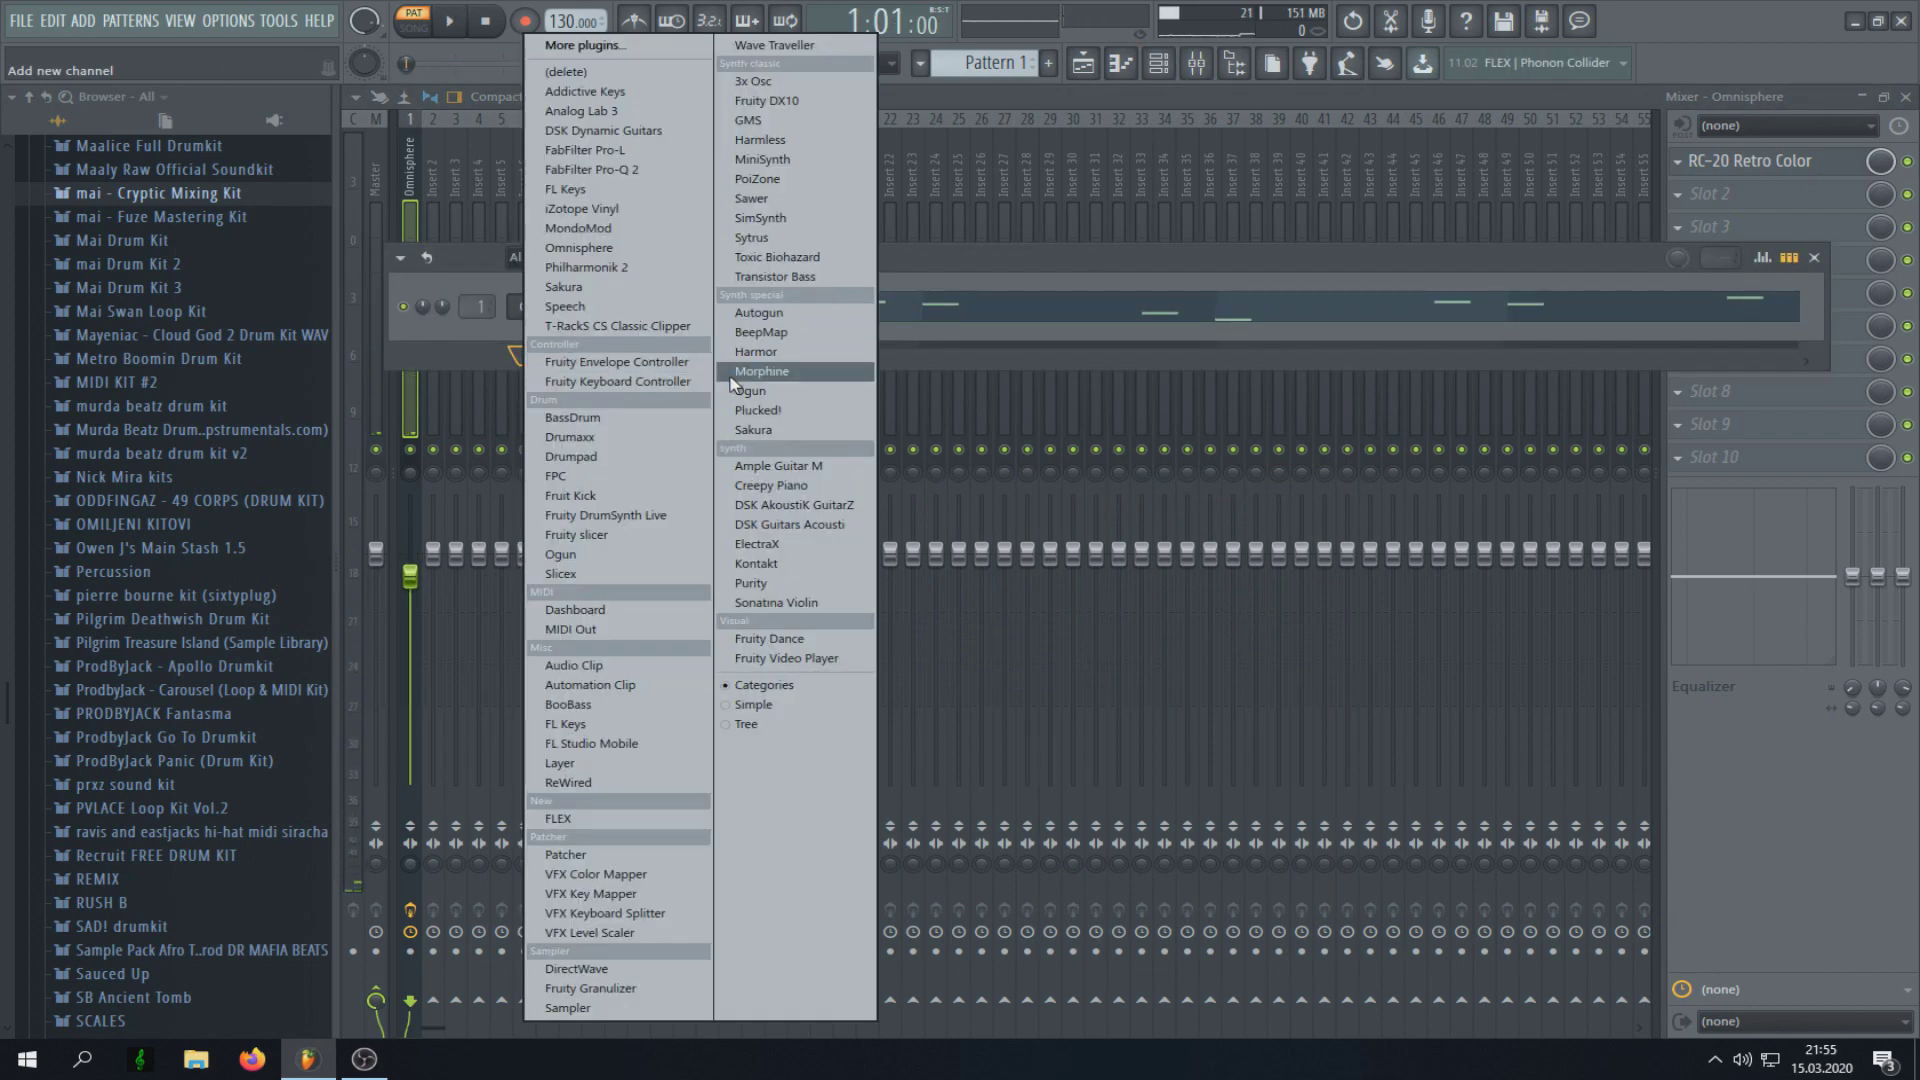
click(576, 248)
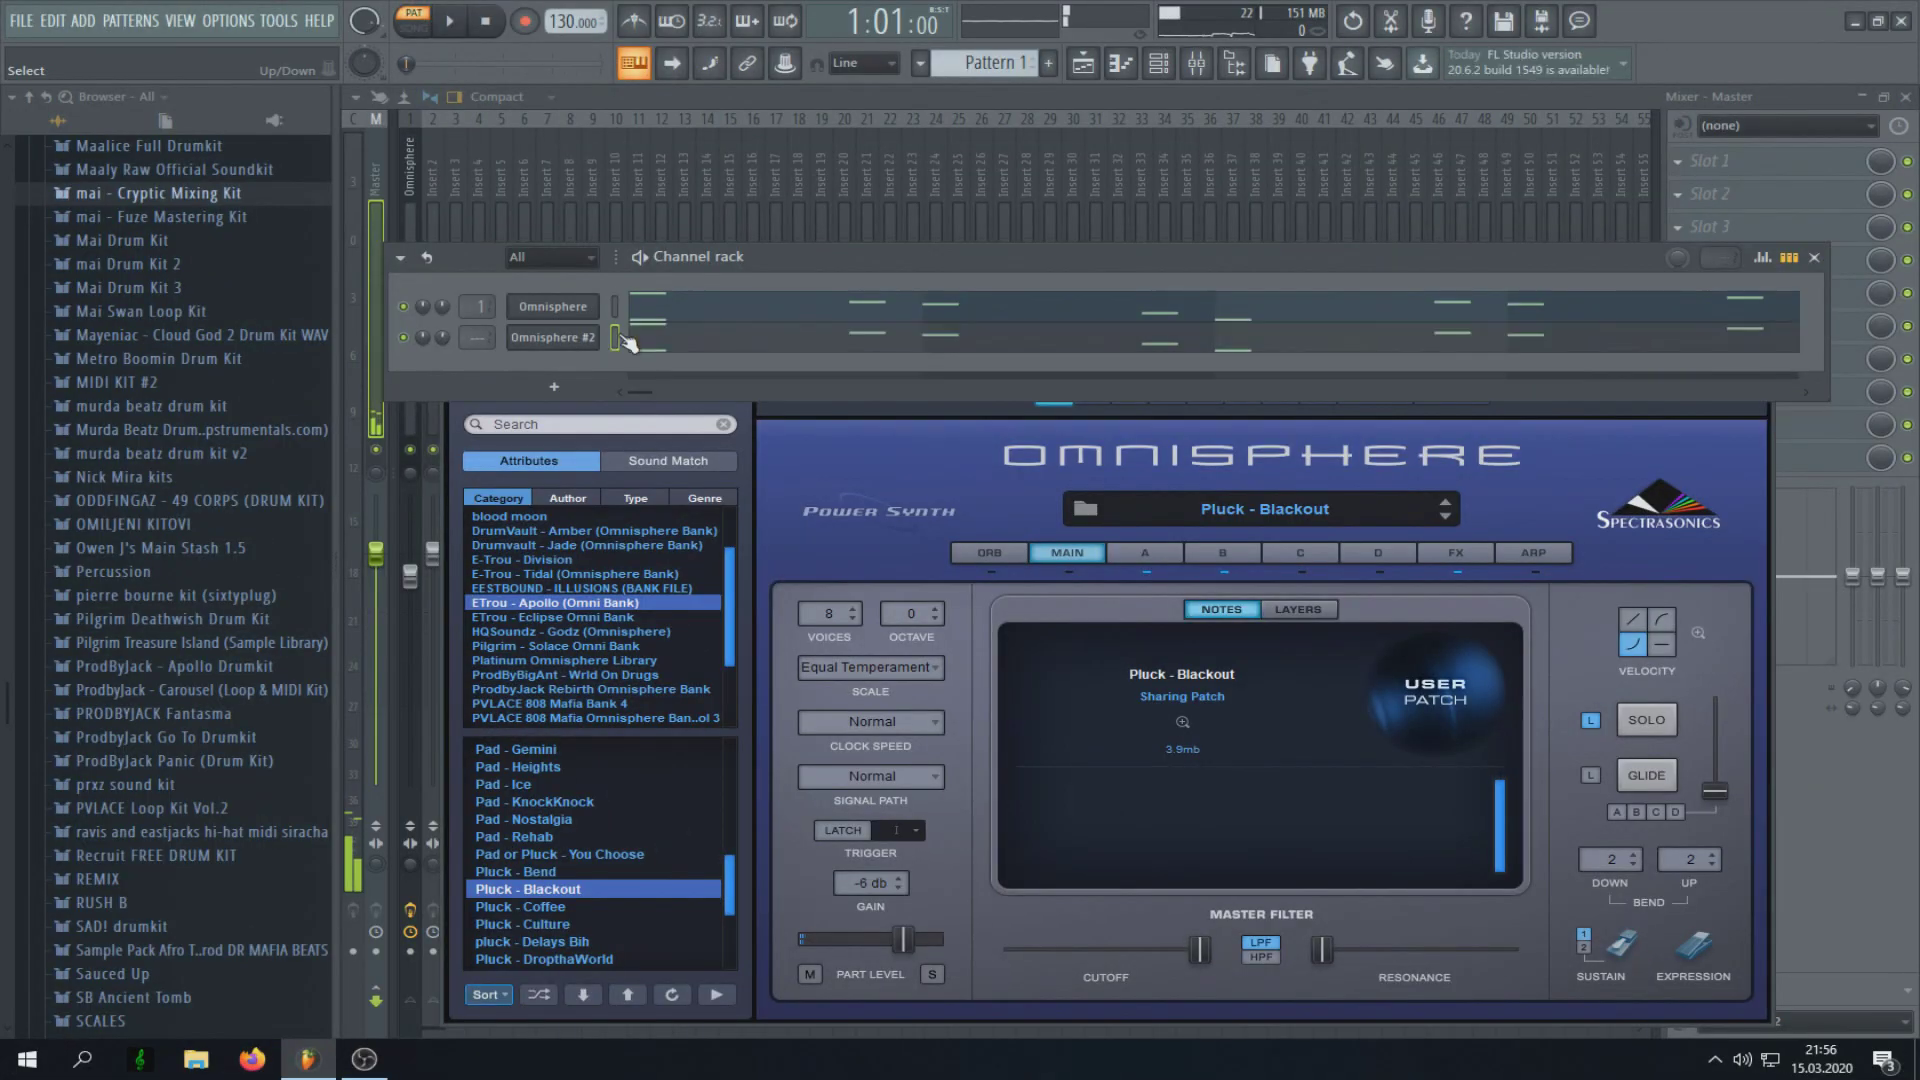
key(space)
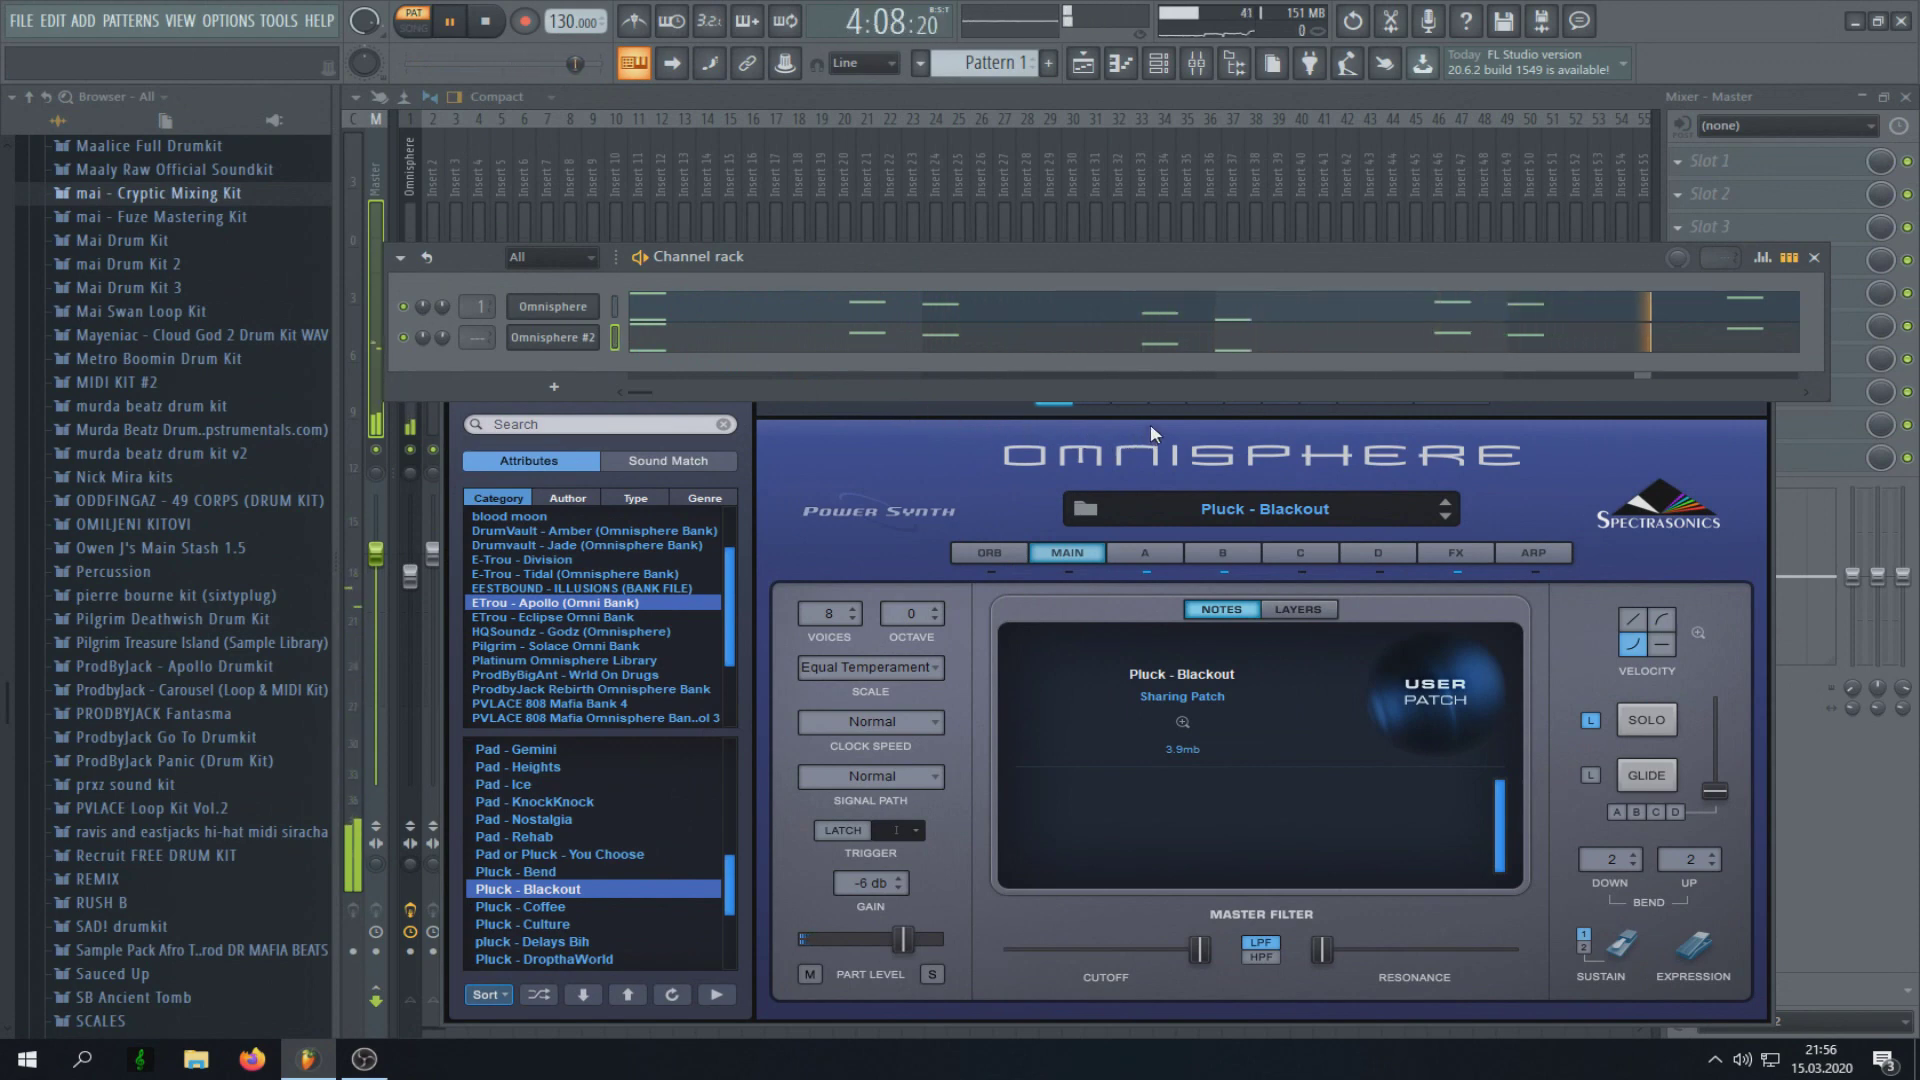
click(557, 338)
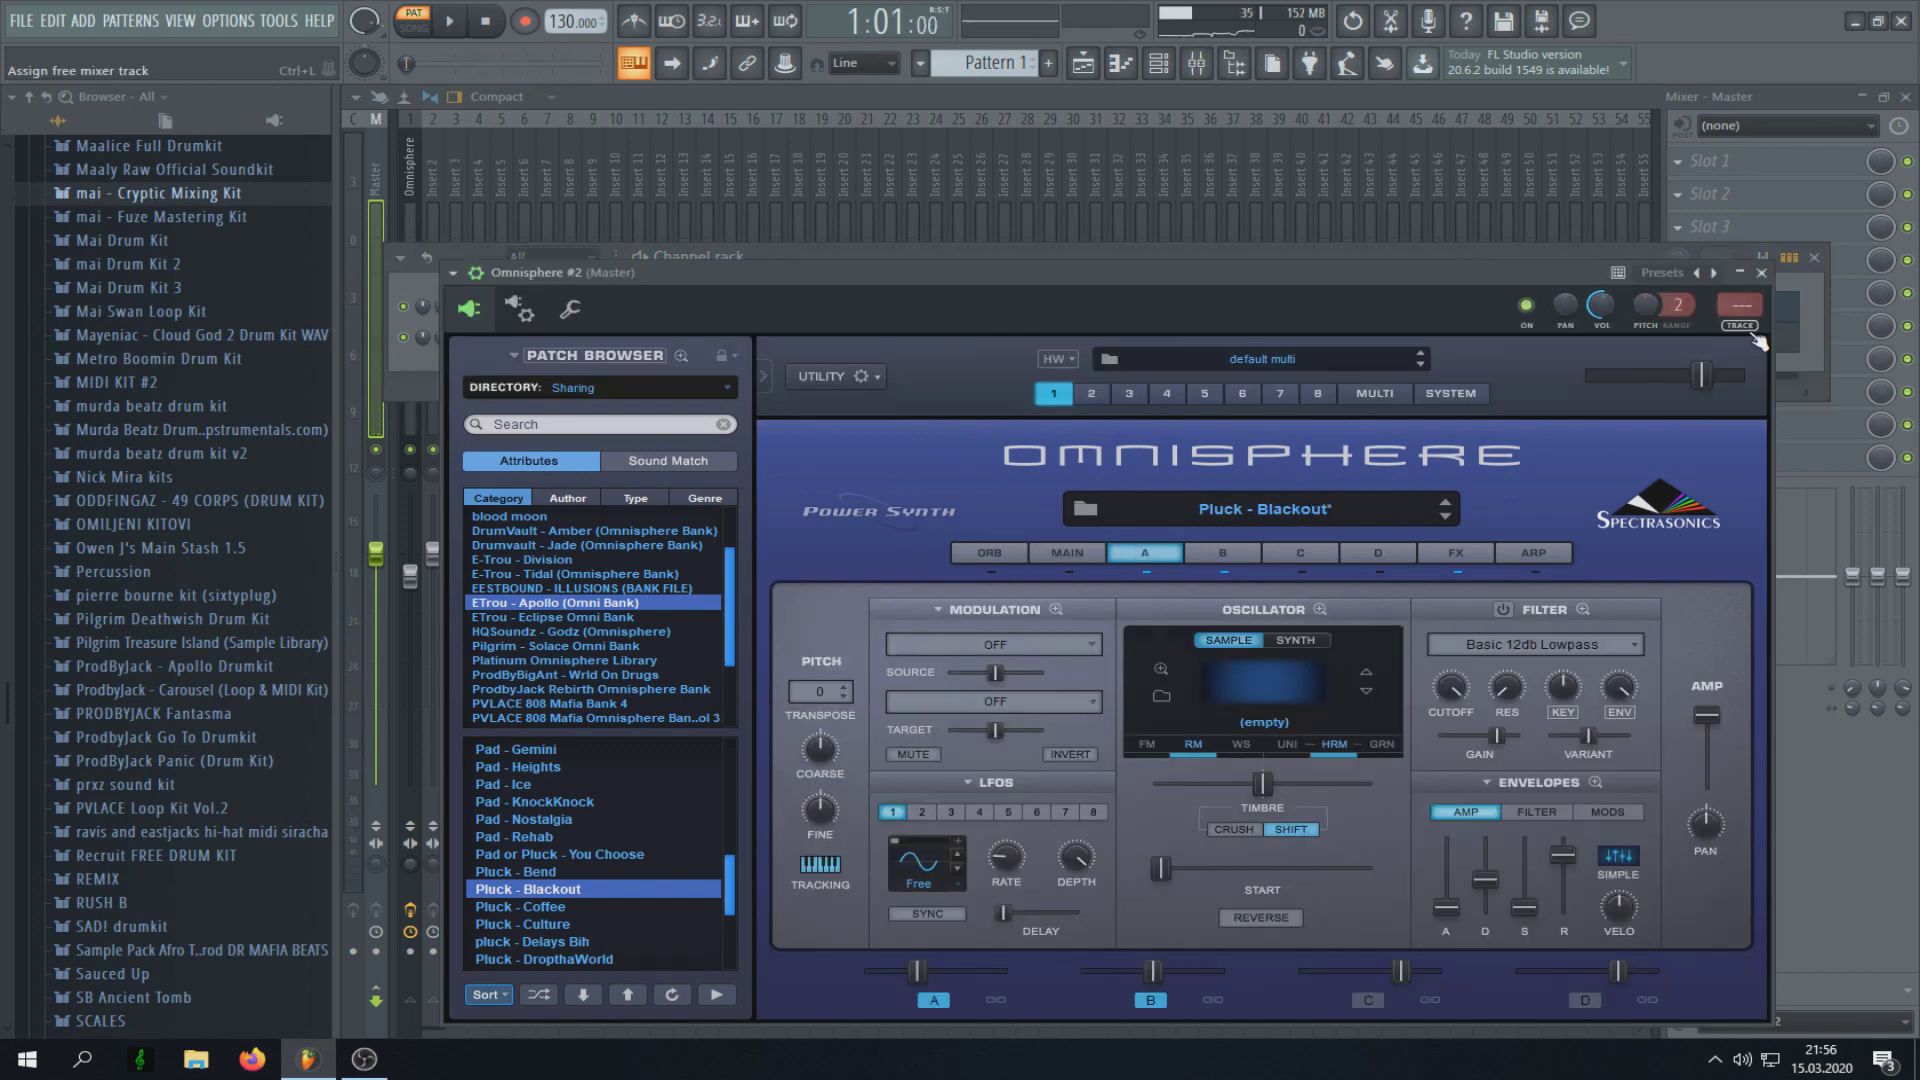
click(1752, 337)
Step: Solo the second Omnisphere's mixer track and raise its volume to about 2.7 dB during playback
right_click(432, 460)
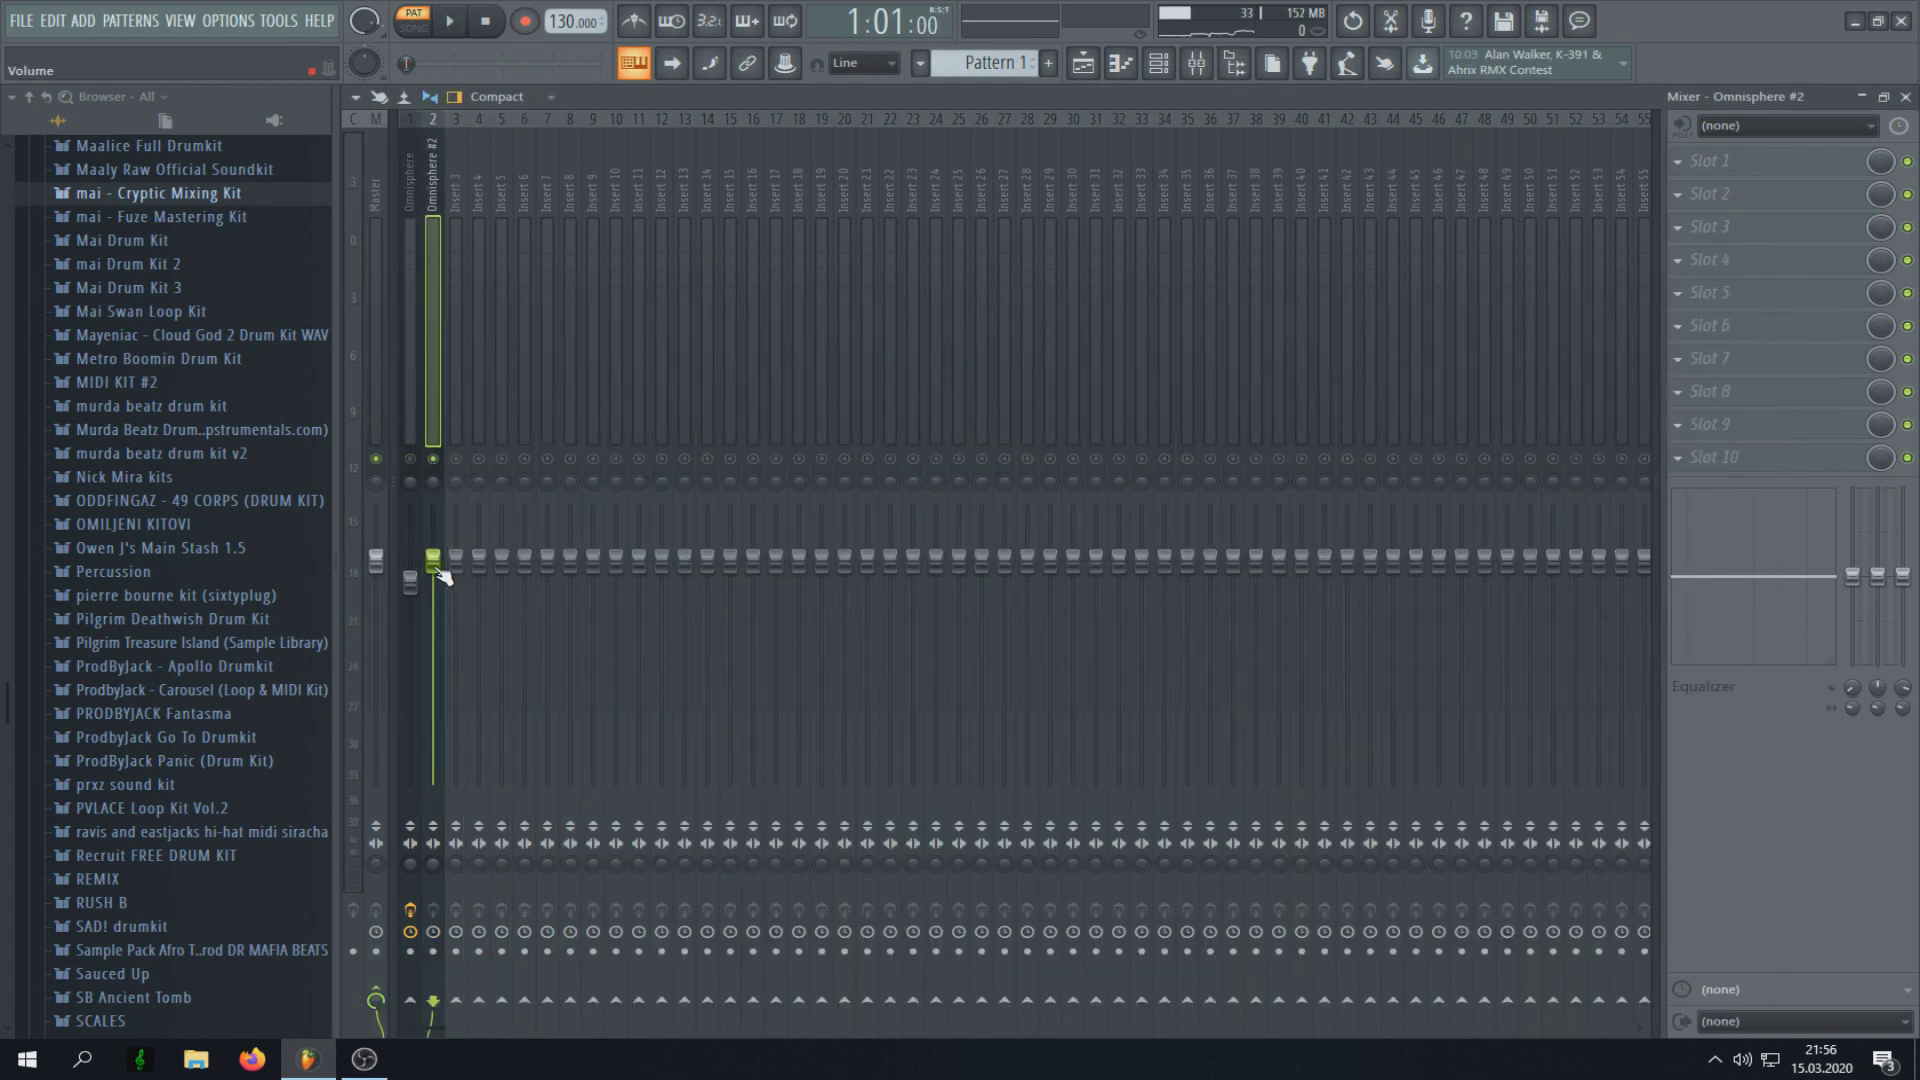
key(space)
drag(432, 542, 432, 536)
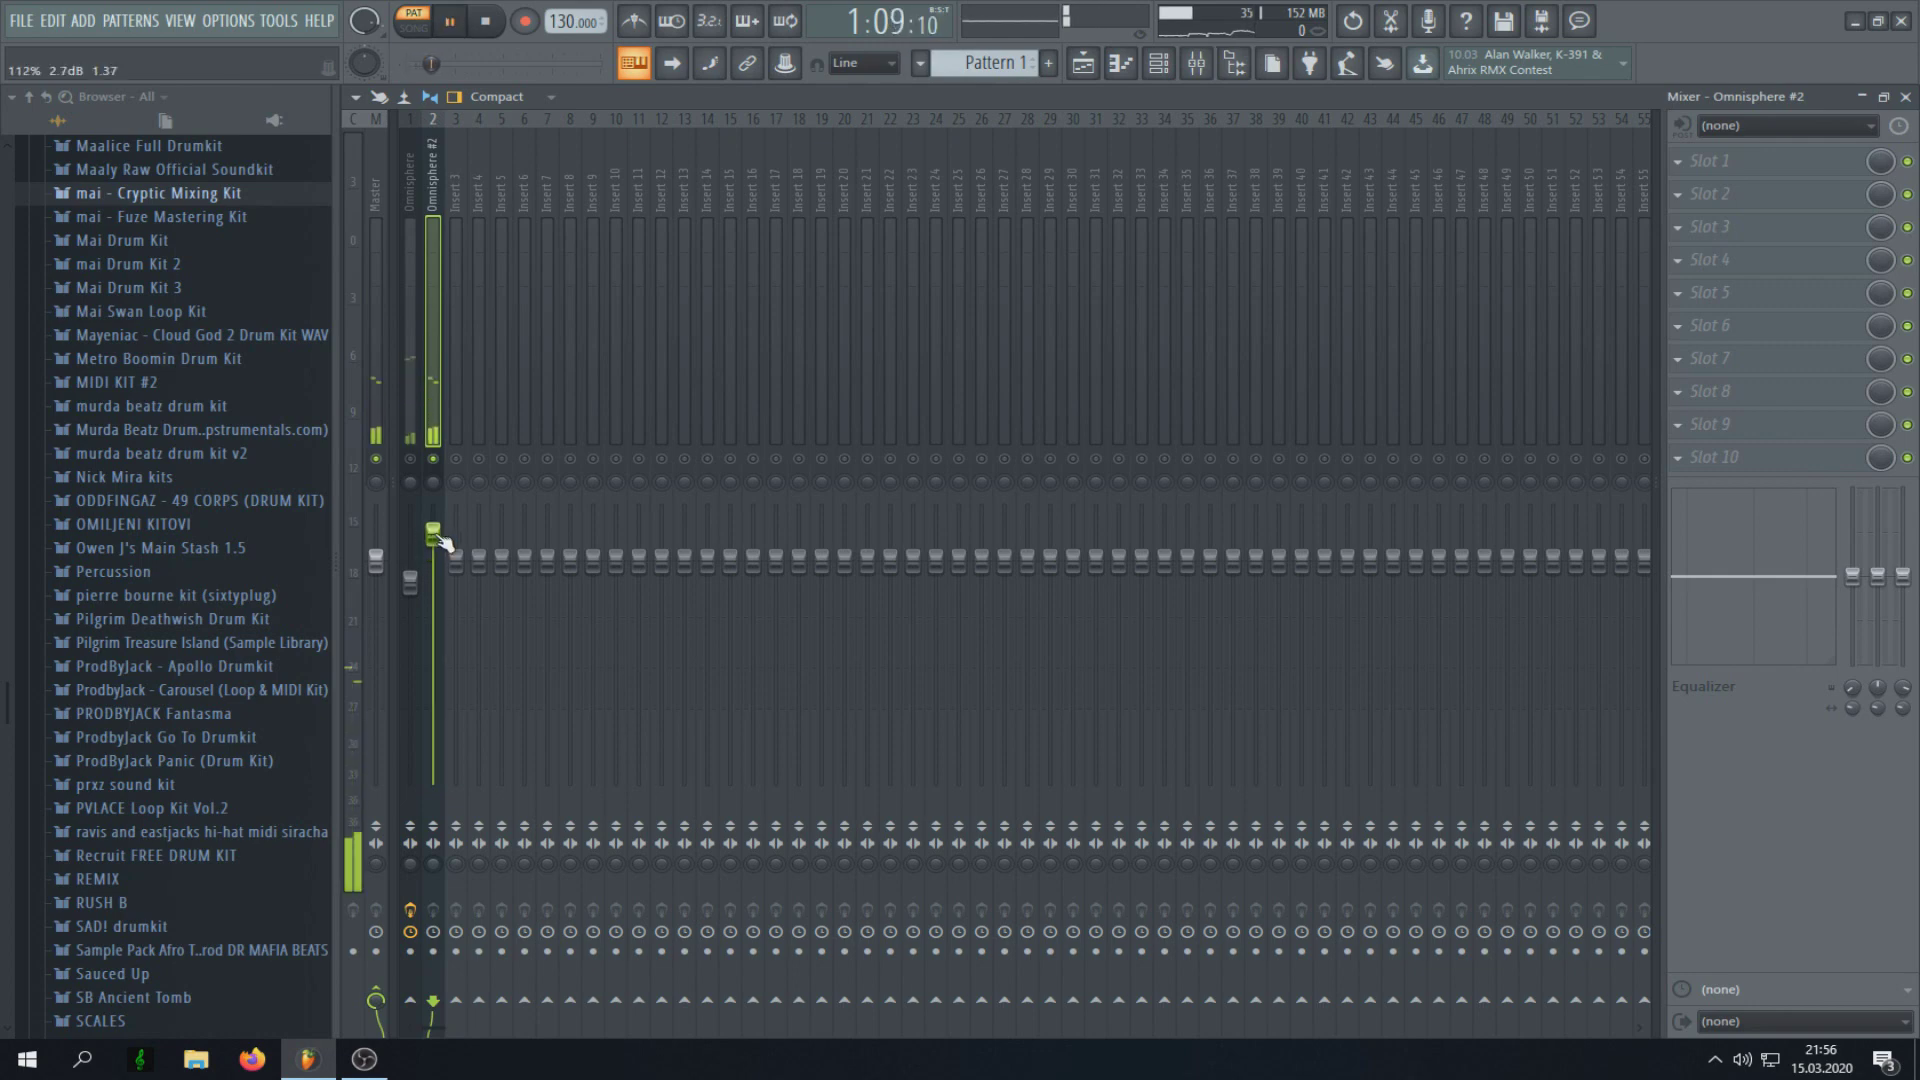
Step: Load iZotope Vinyl into the first effect slot of the second Omnisphere's mixer track and play the pattern
click(1680, 170)
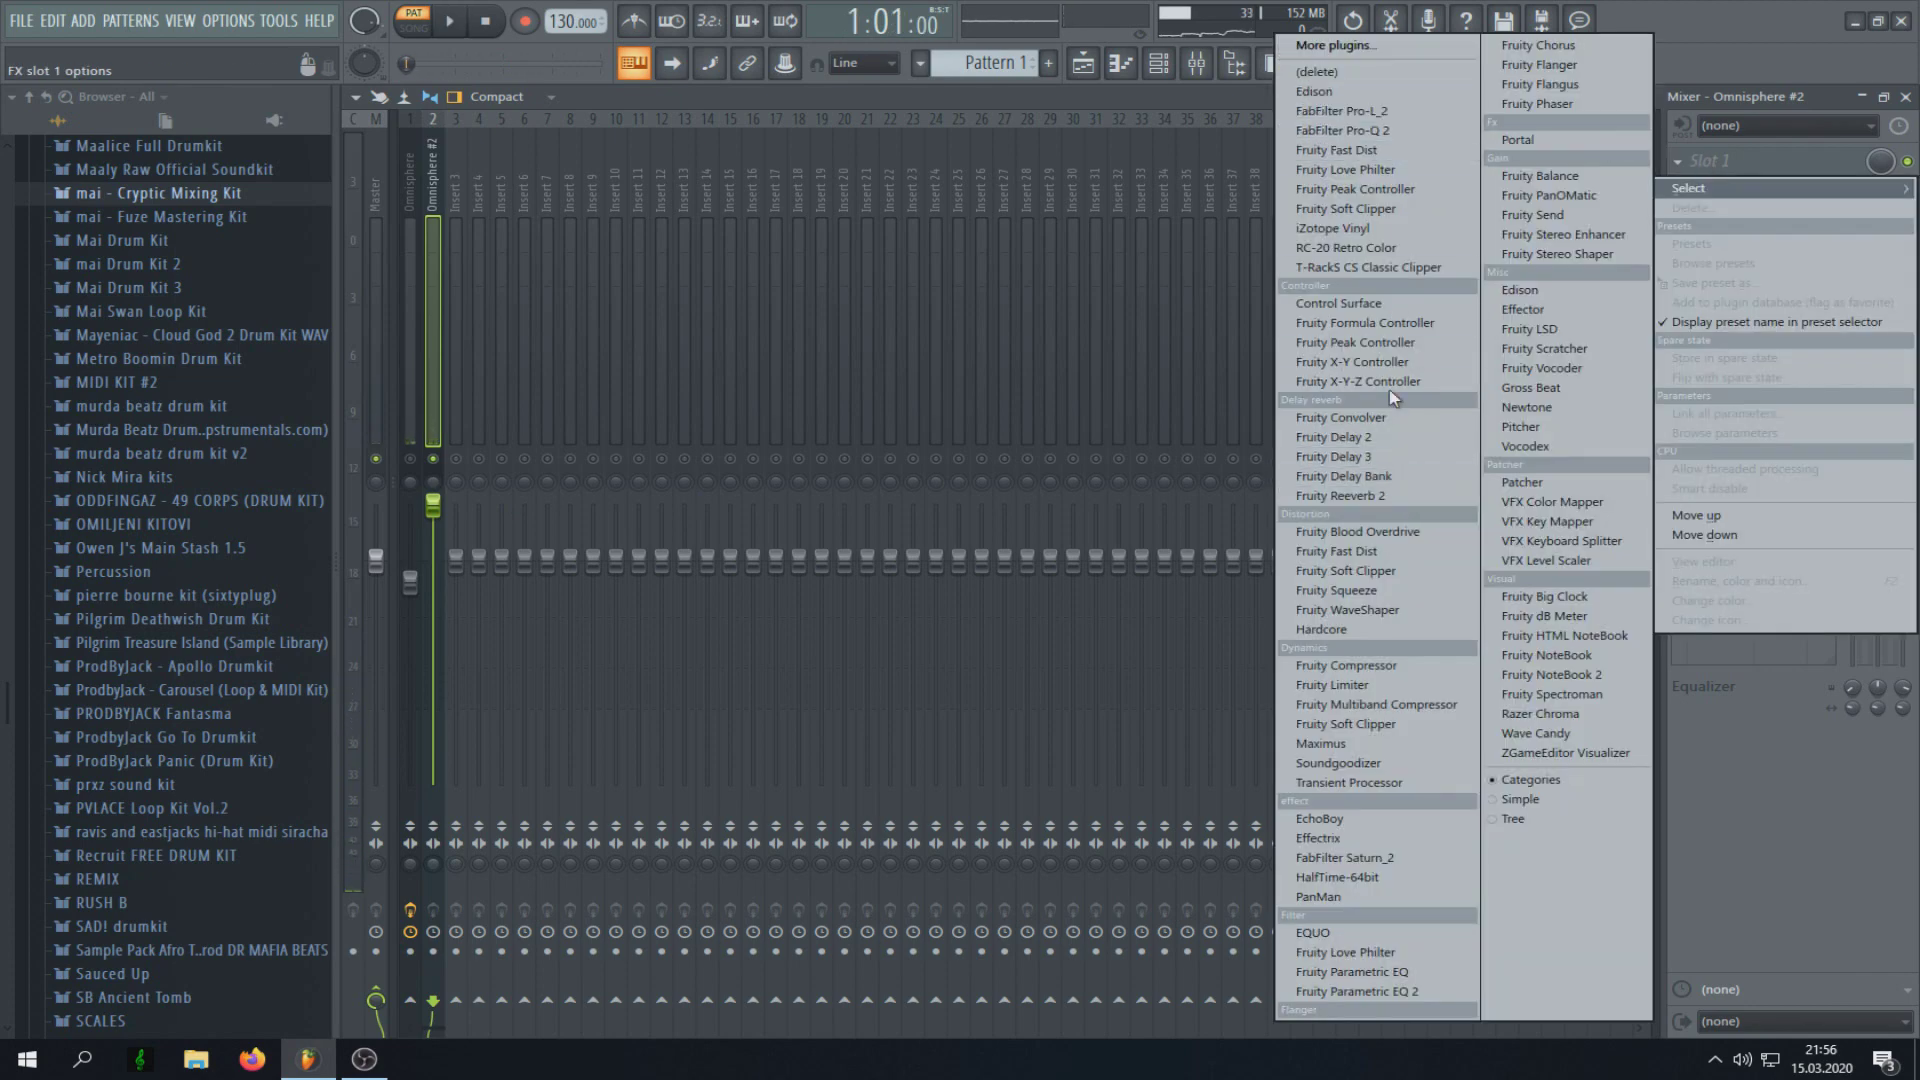
click(1374, 229)
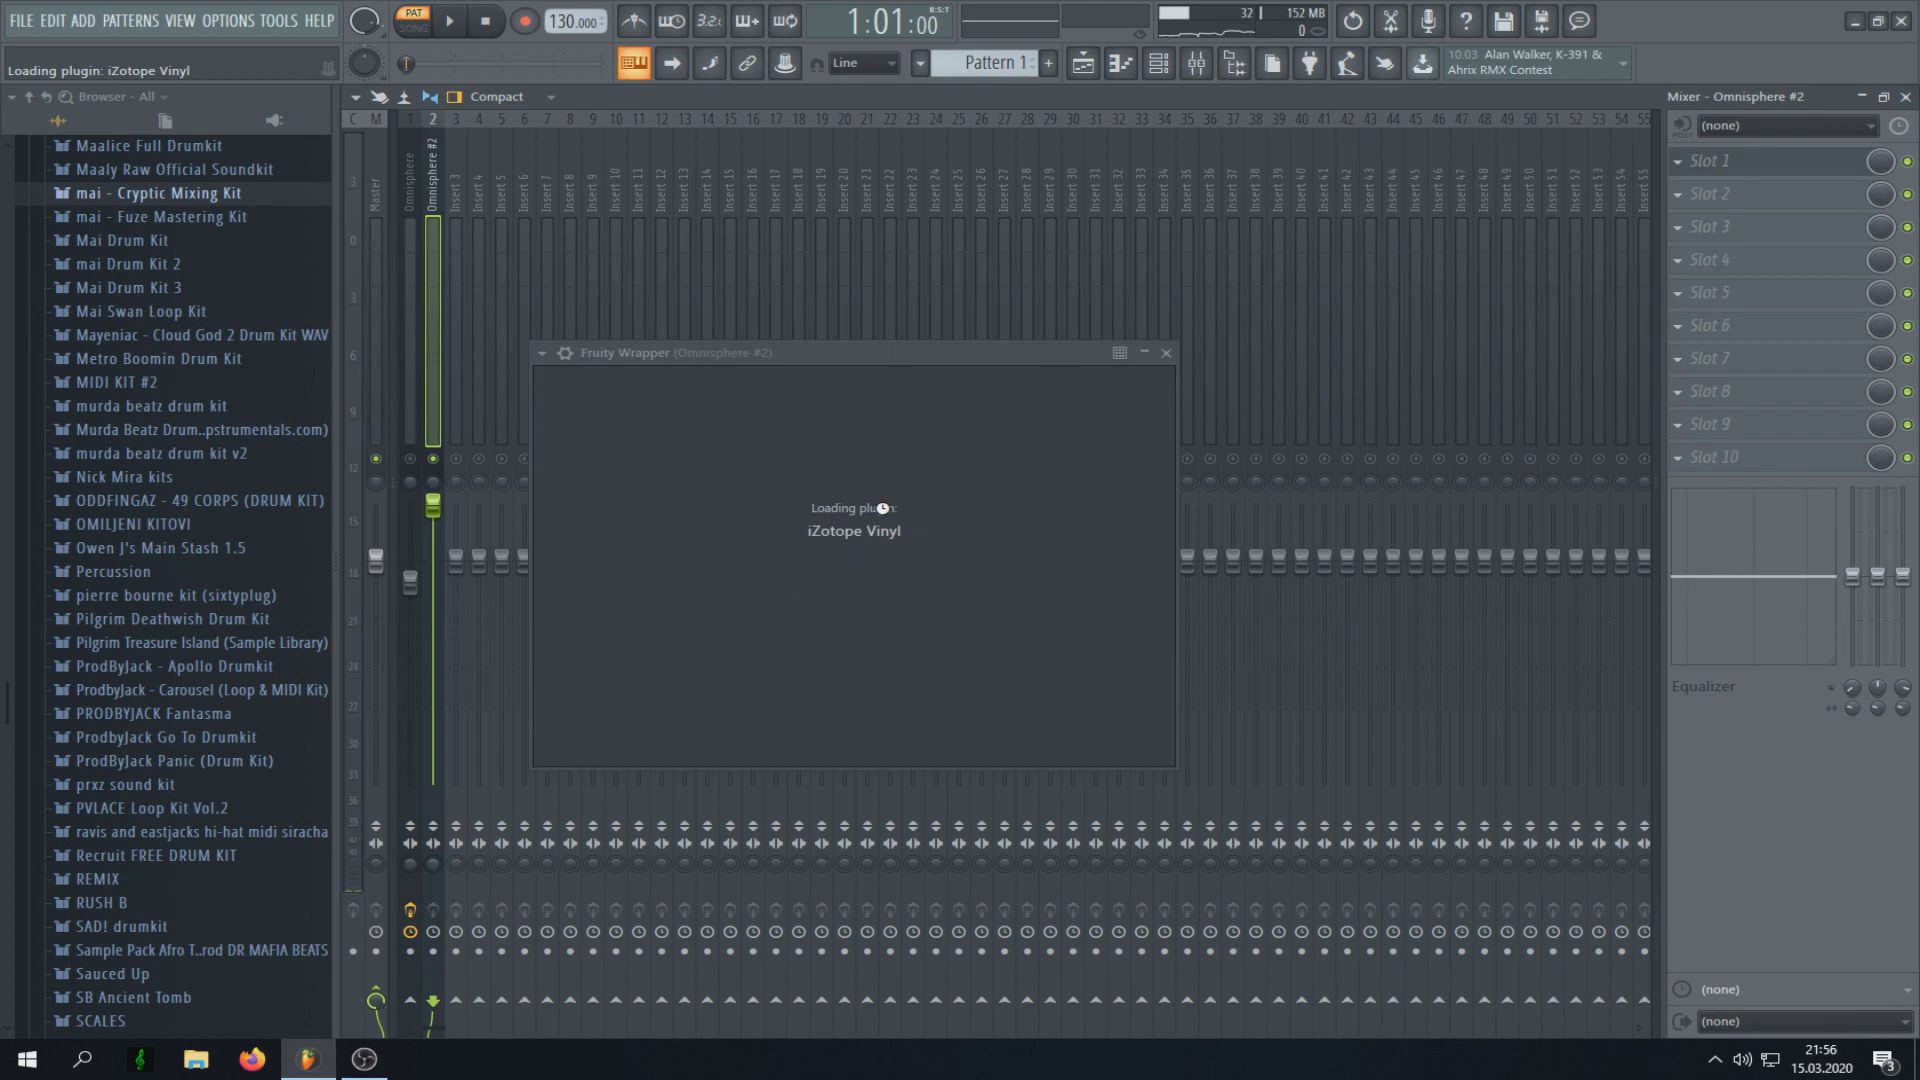
key(space)
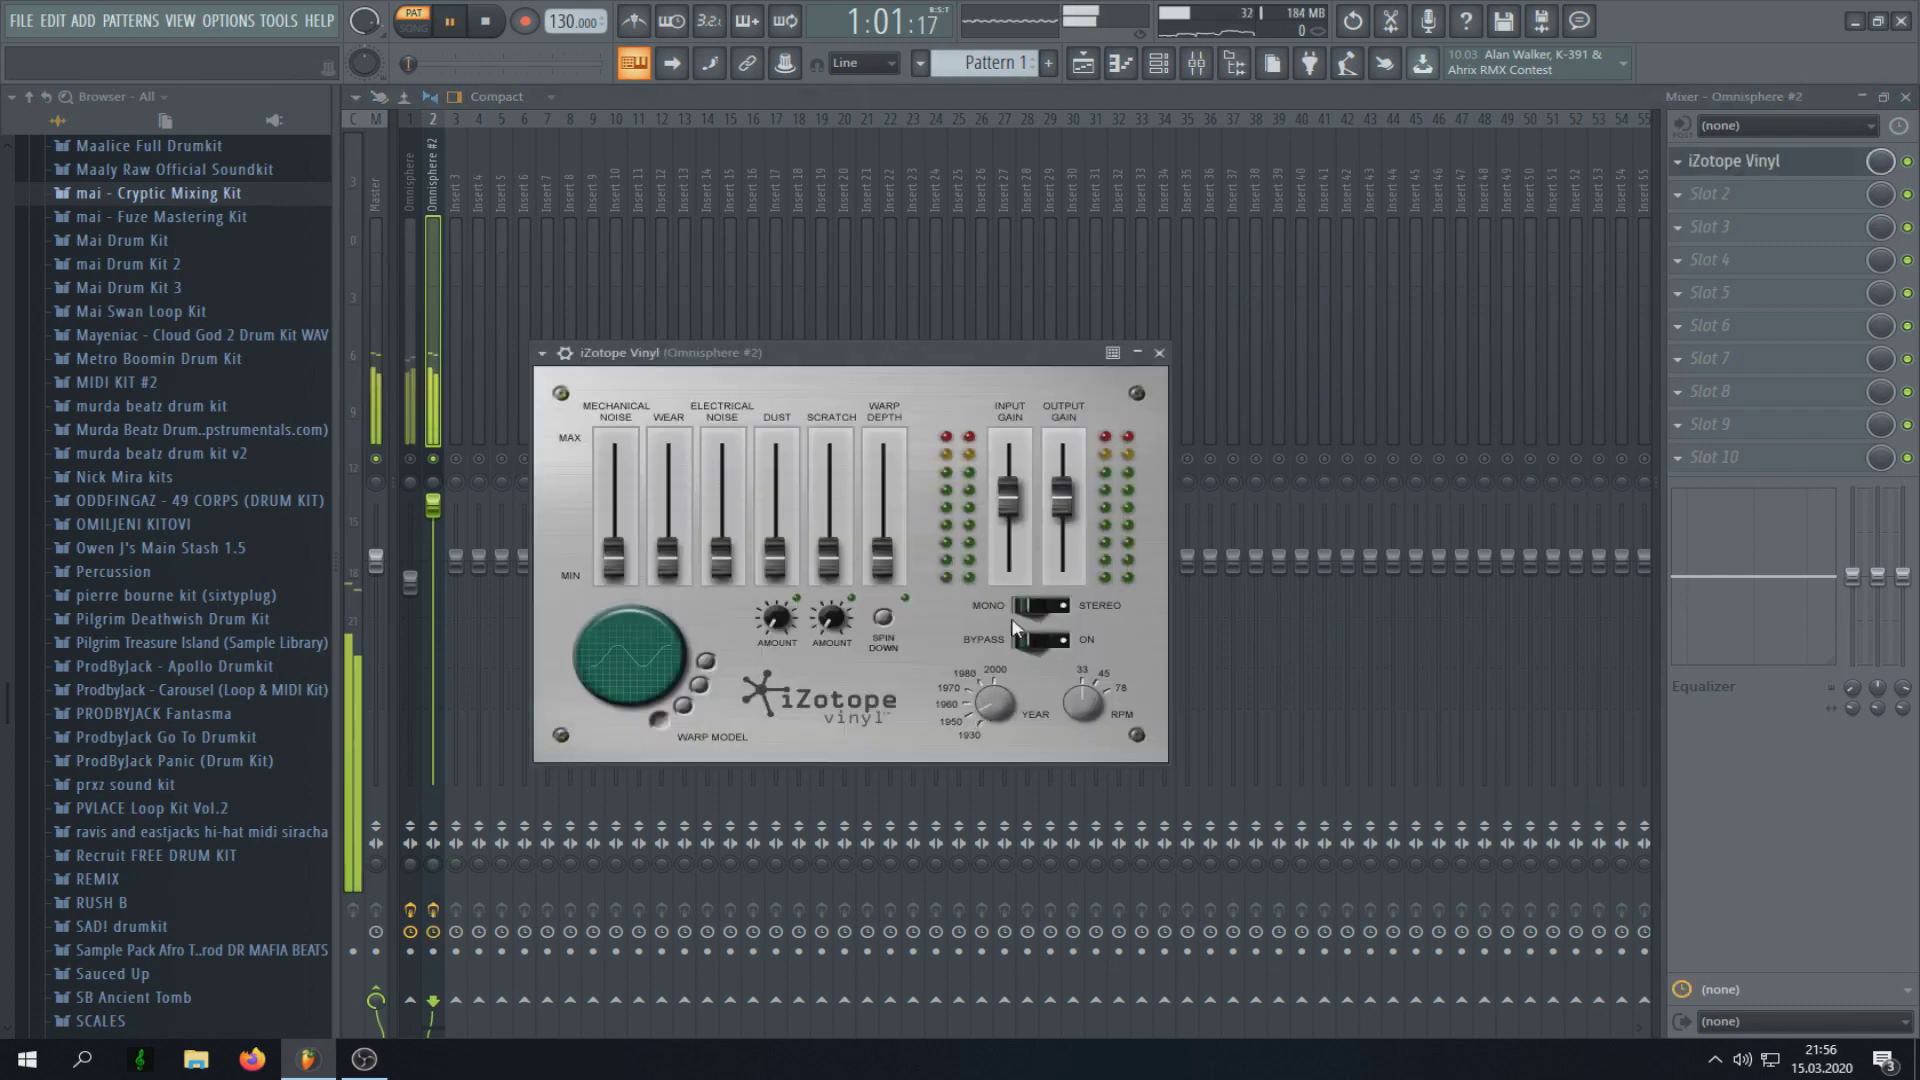
Step: Raise iZotope Vinyl's warp depth to 21%, close the plugin and unsolo the second Omnisphere's mixer track
click(1090, 705)
drag(881, 570, 881, 551)
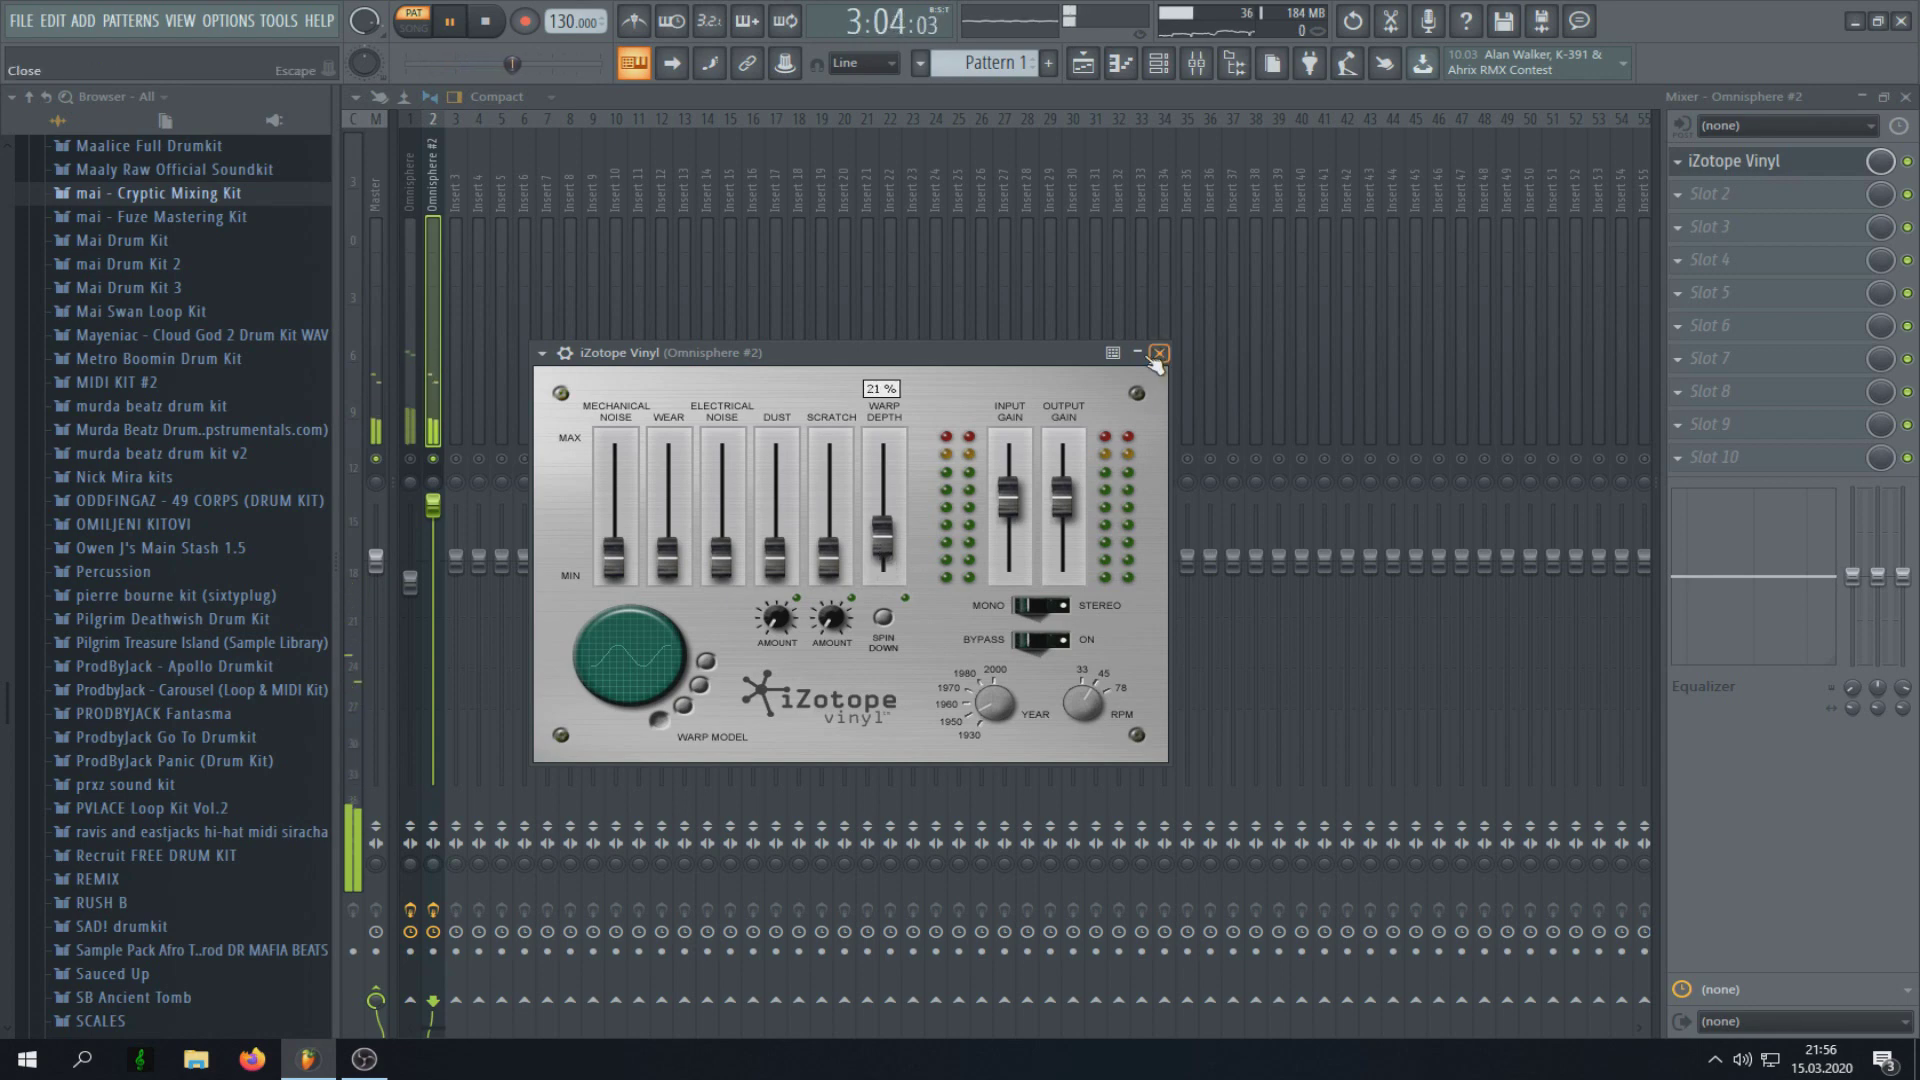
click(1158, 354)
right_click(430, 460)
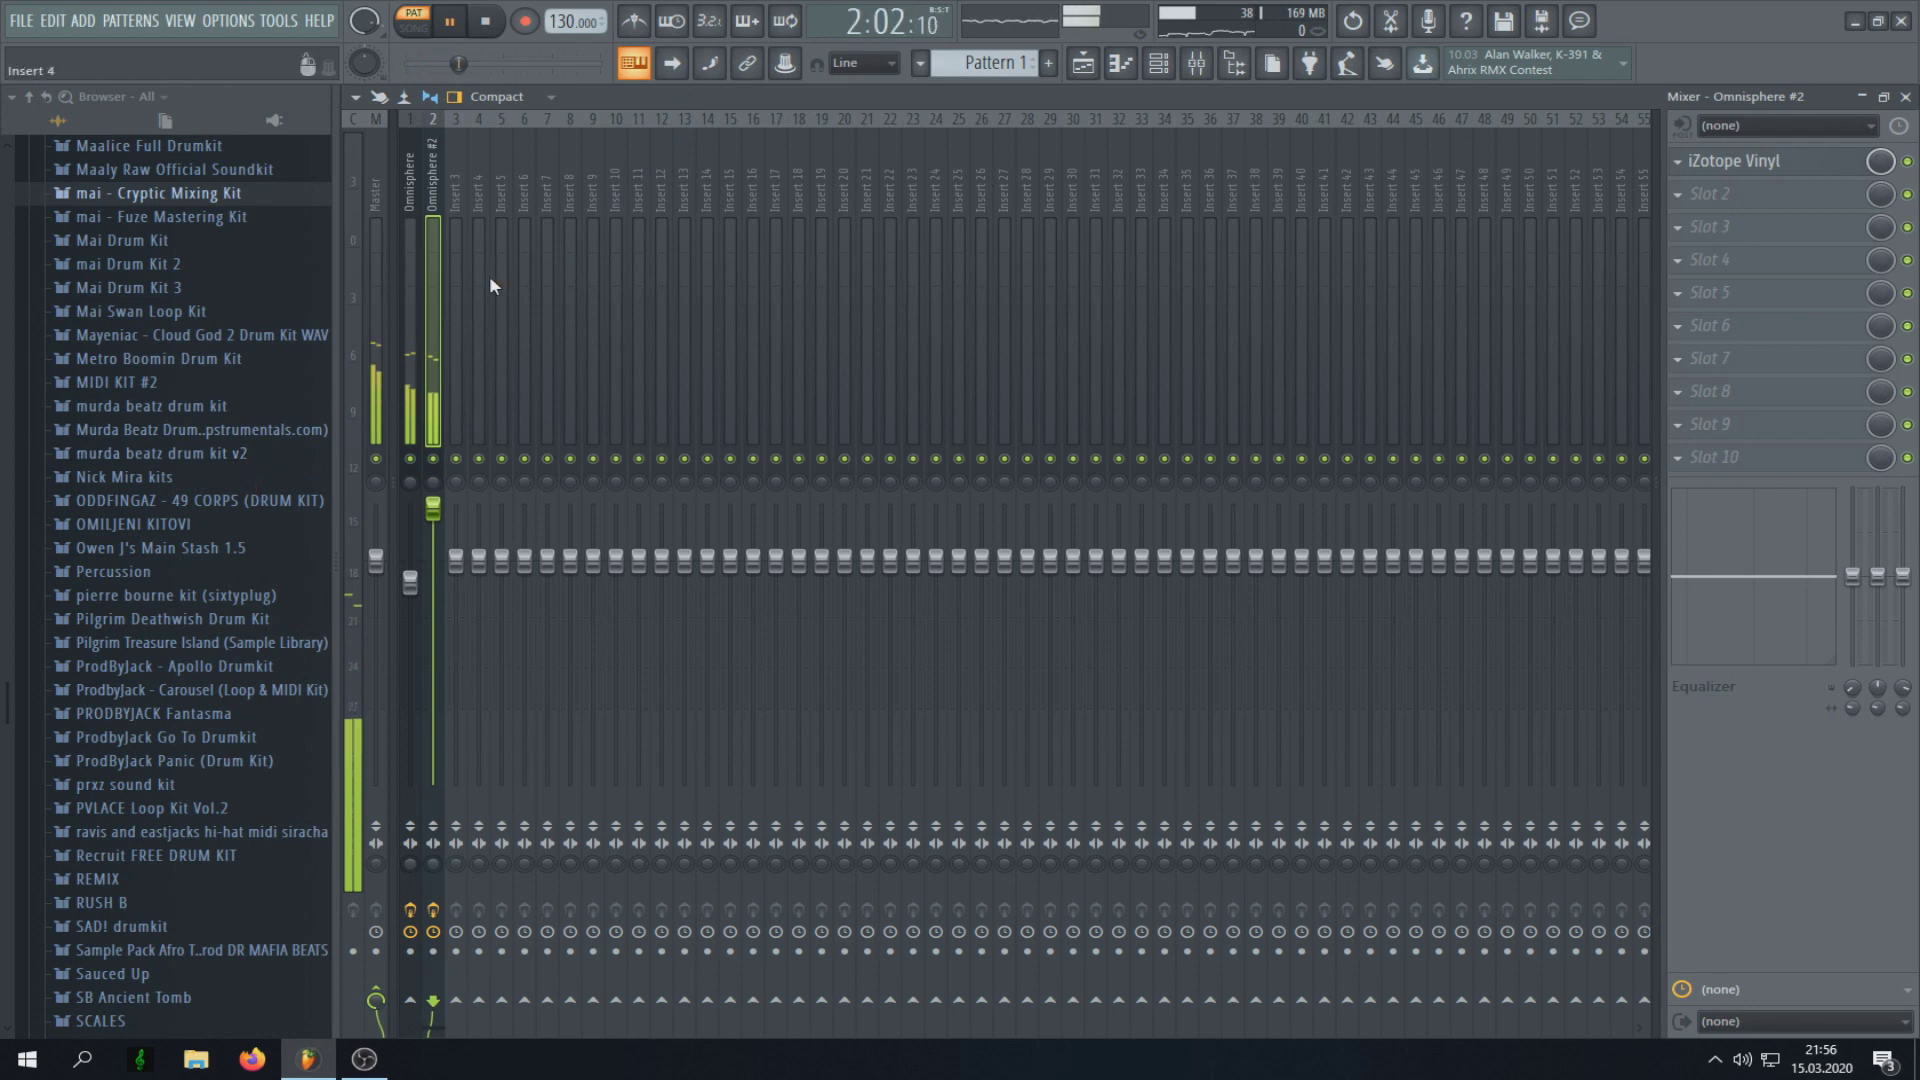
click(1164, 70)
click(1165, 70)
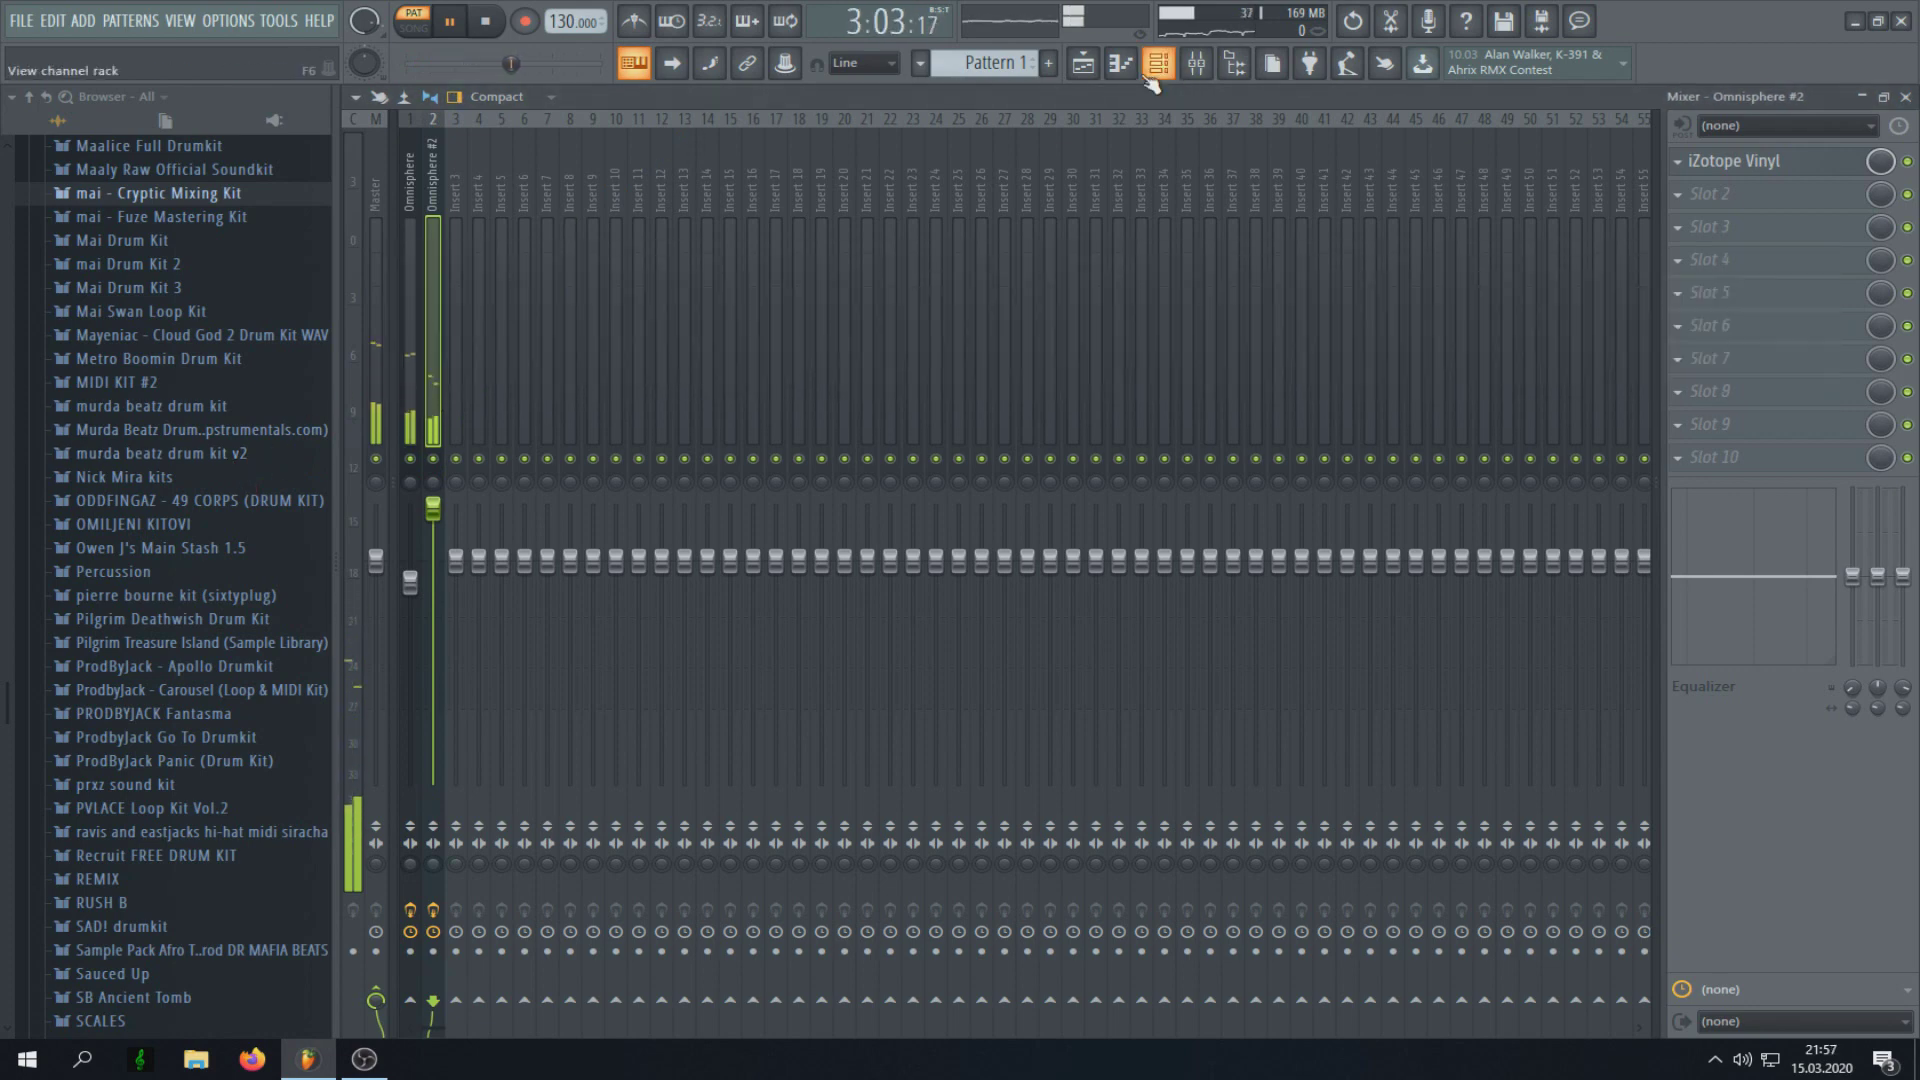
click(1157, 63)
click(1157, 63)
Step: Stop playback, load the Metro Southside 808 from Mai Drum Kit as a new channel and assign it to a free mixer track
key(space)
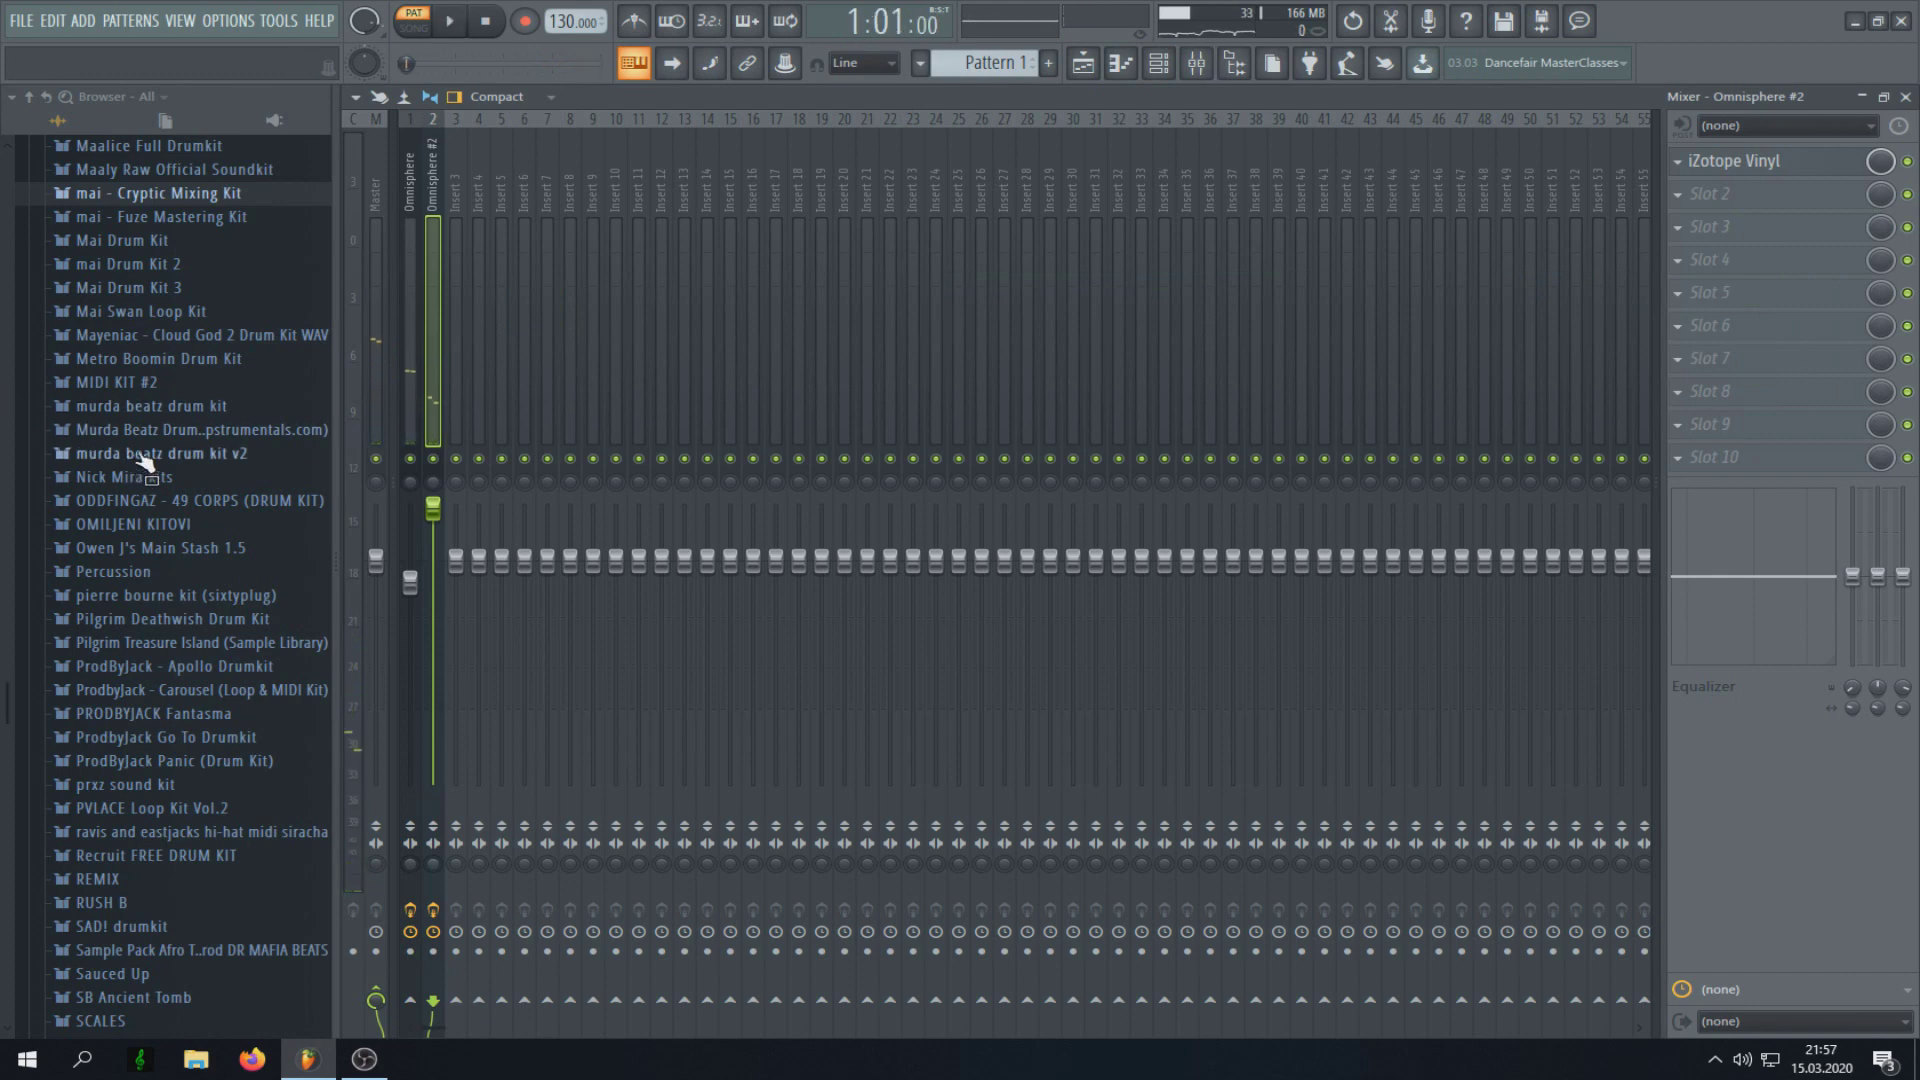
scroll(229, 296, up, 5)
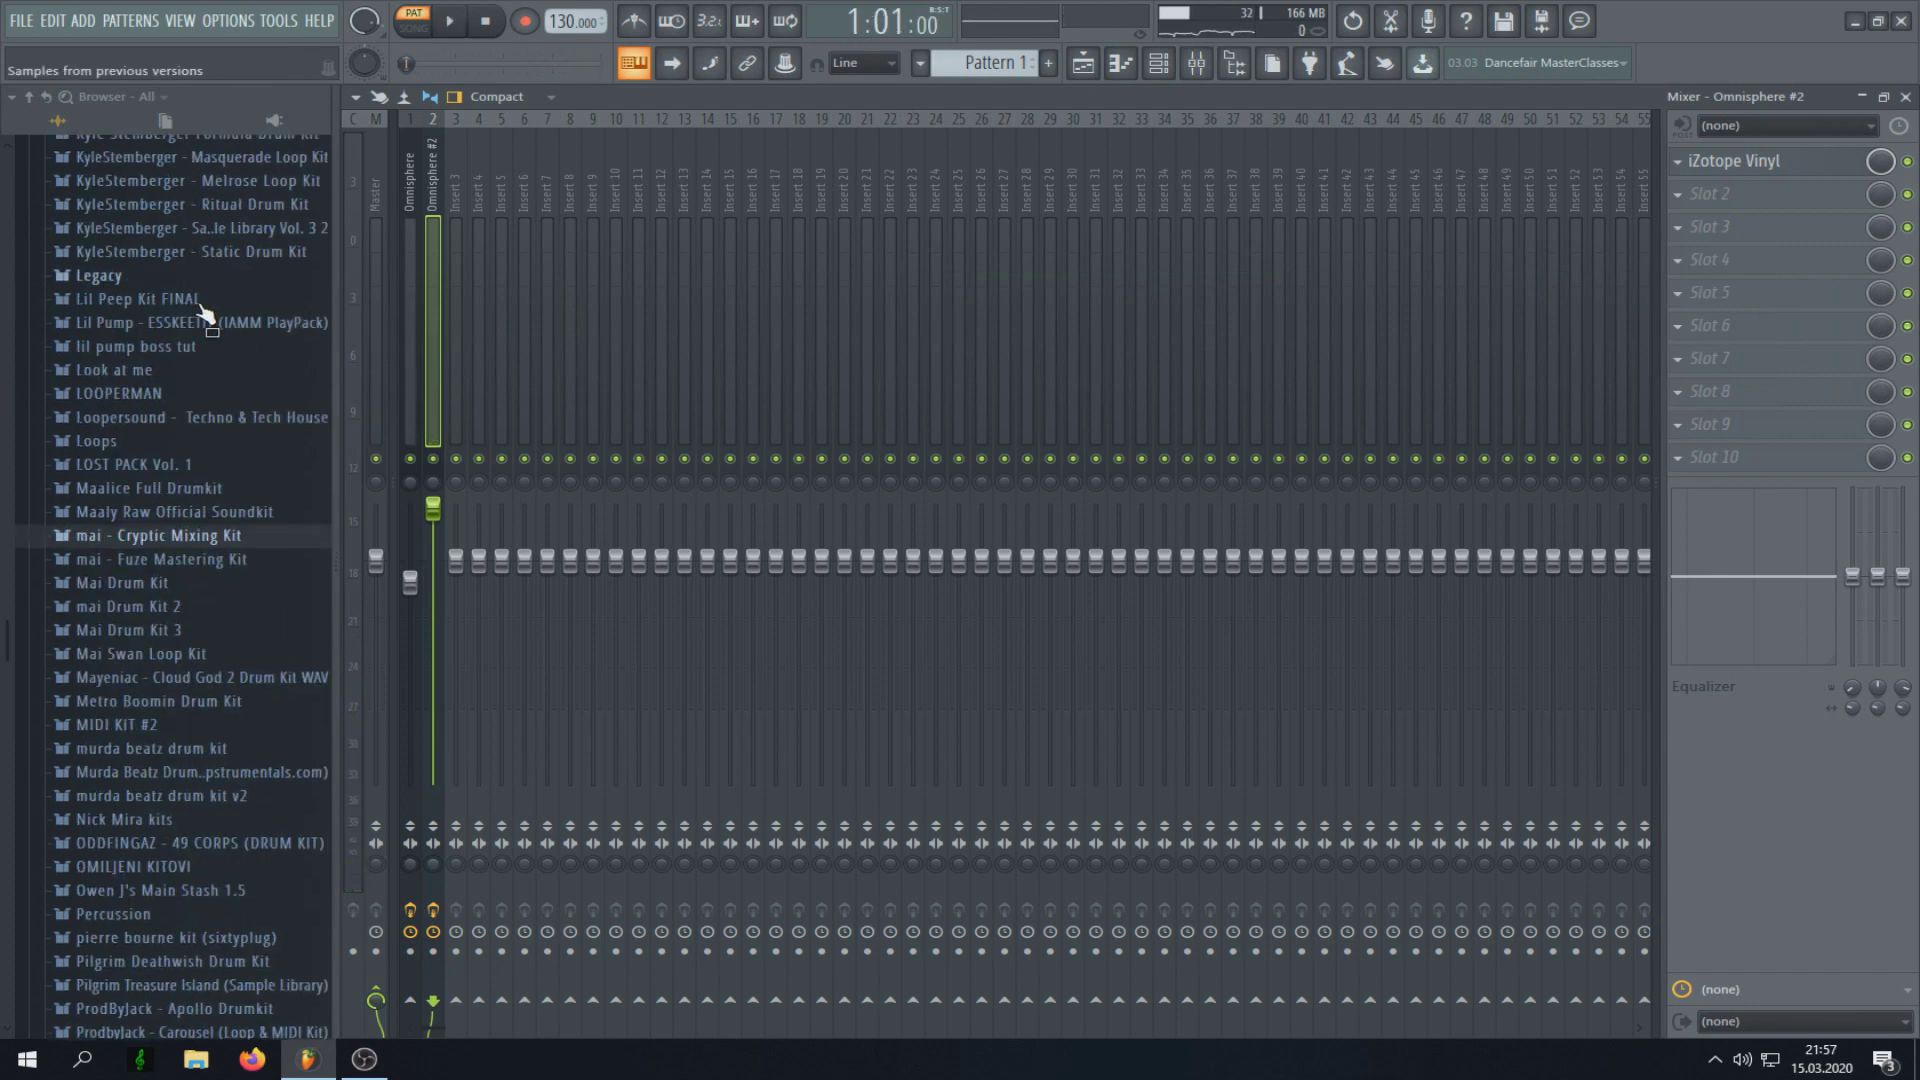
click(180, 586)
click(189, 609)
right_click(220, 662)
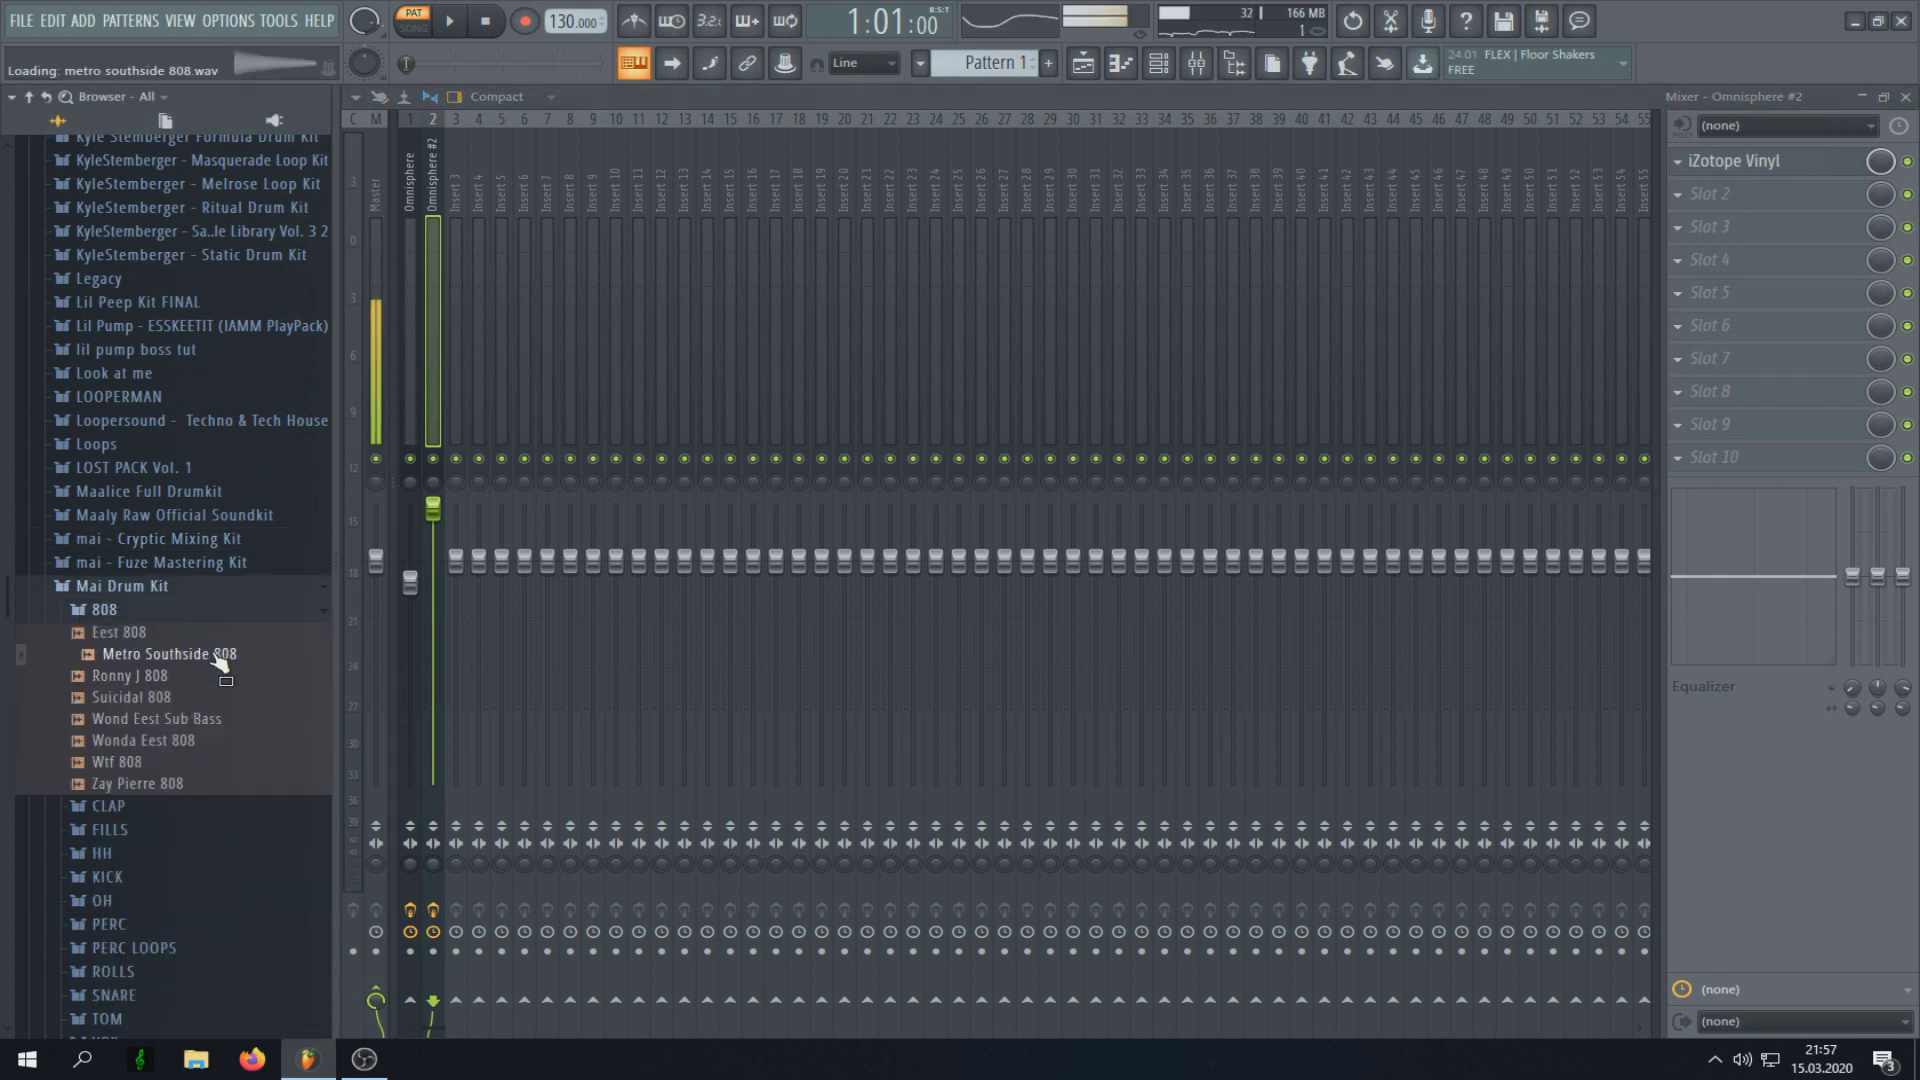
click(285, 670)
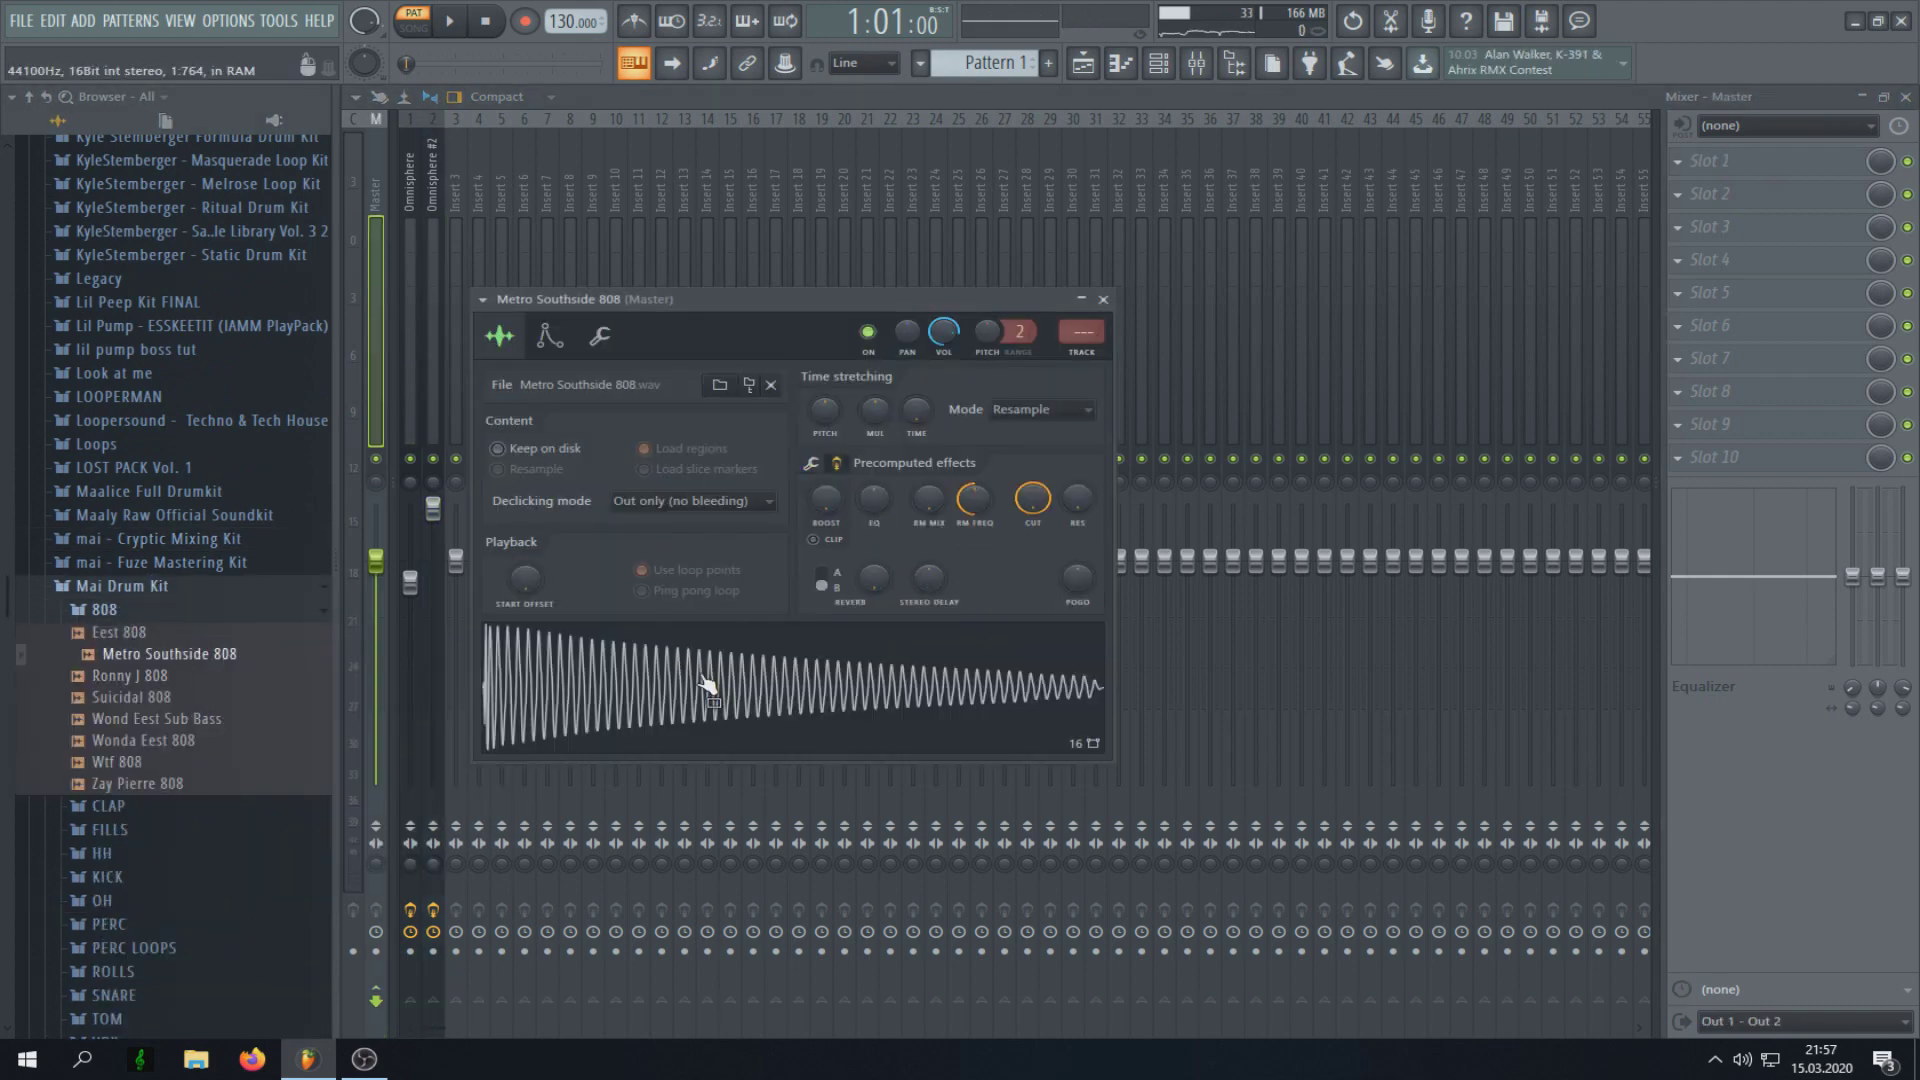
click(733, 690)
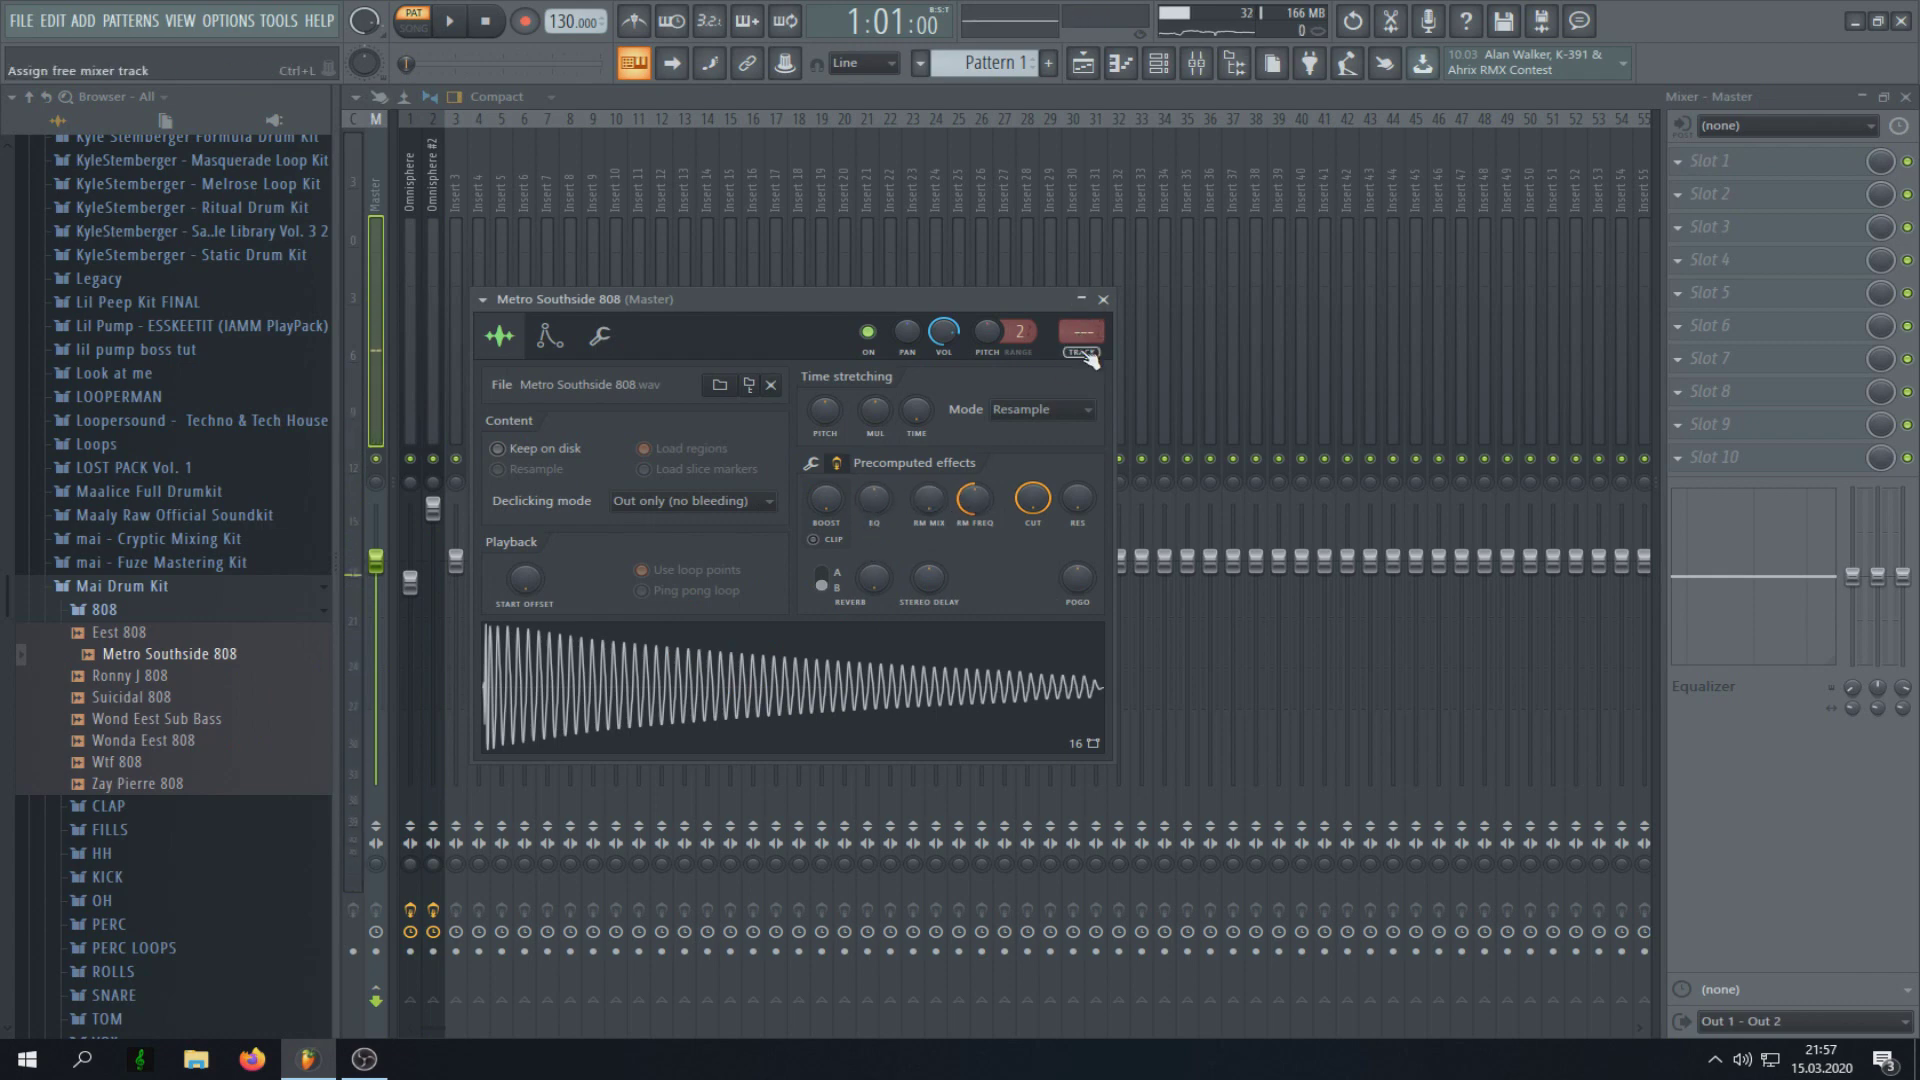
key(ctrl+l)
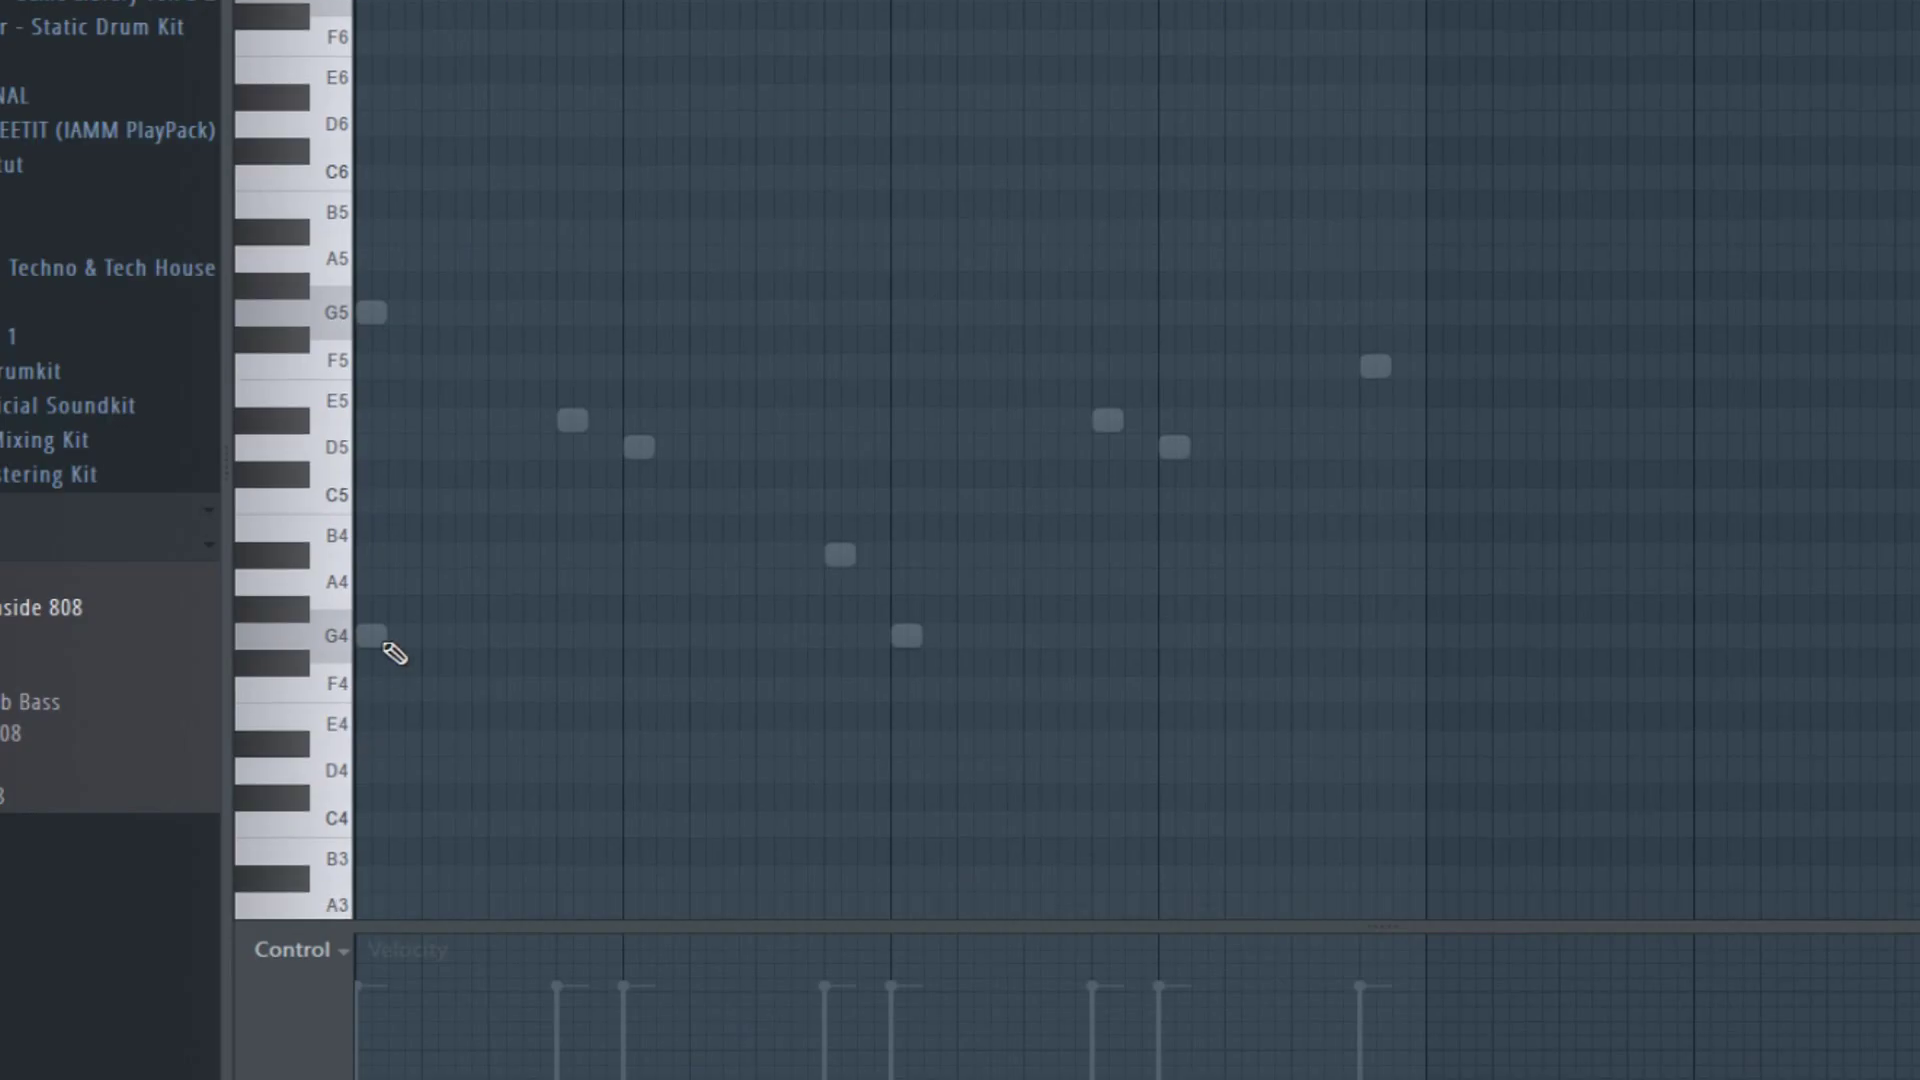
Step: Draw 808 notes at G5 at the start of bar 1, D#5 late in bar 1 and D5 at the start of bar 2
click(362, 312)
key(space)
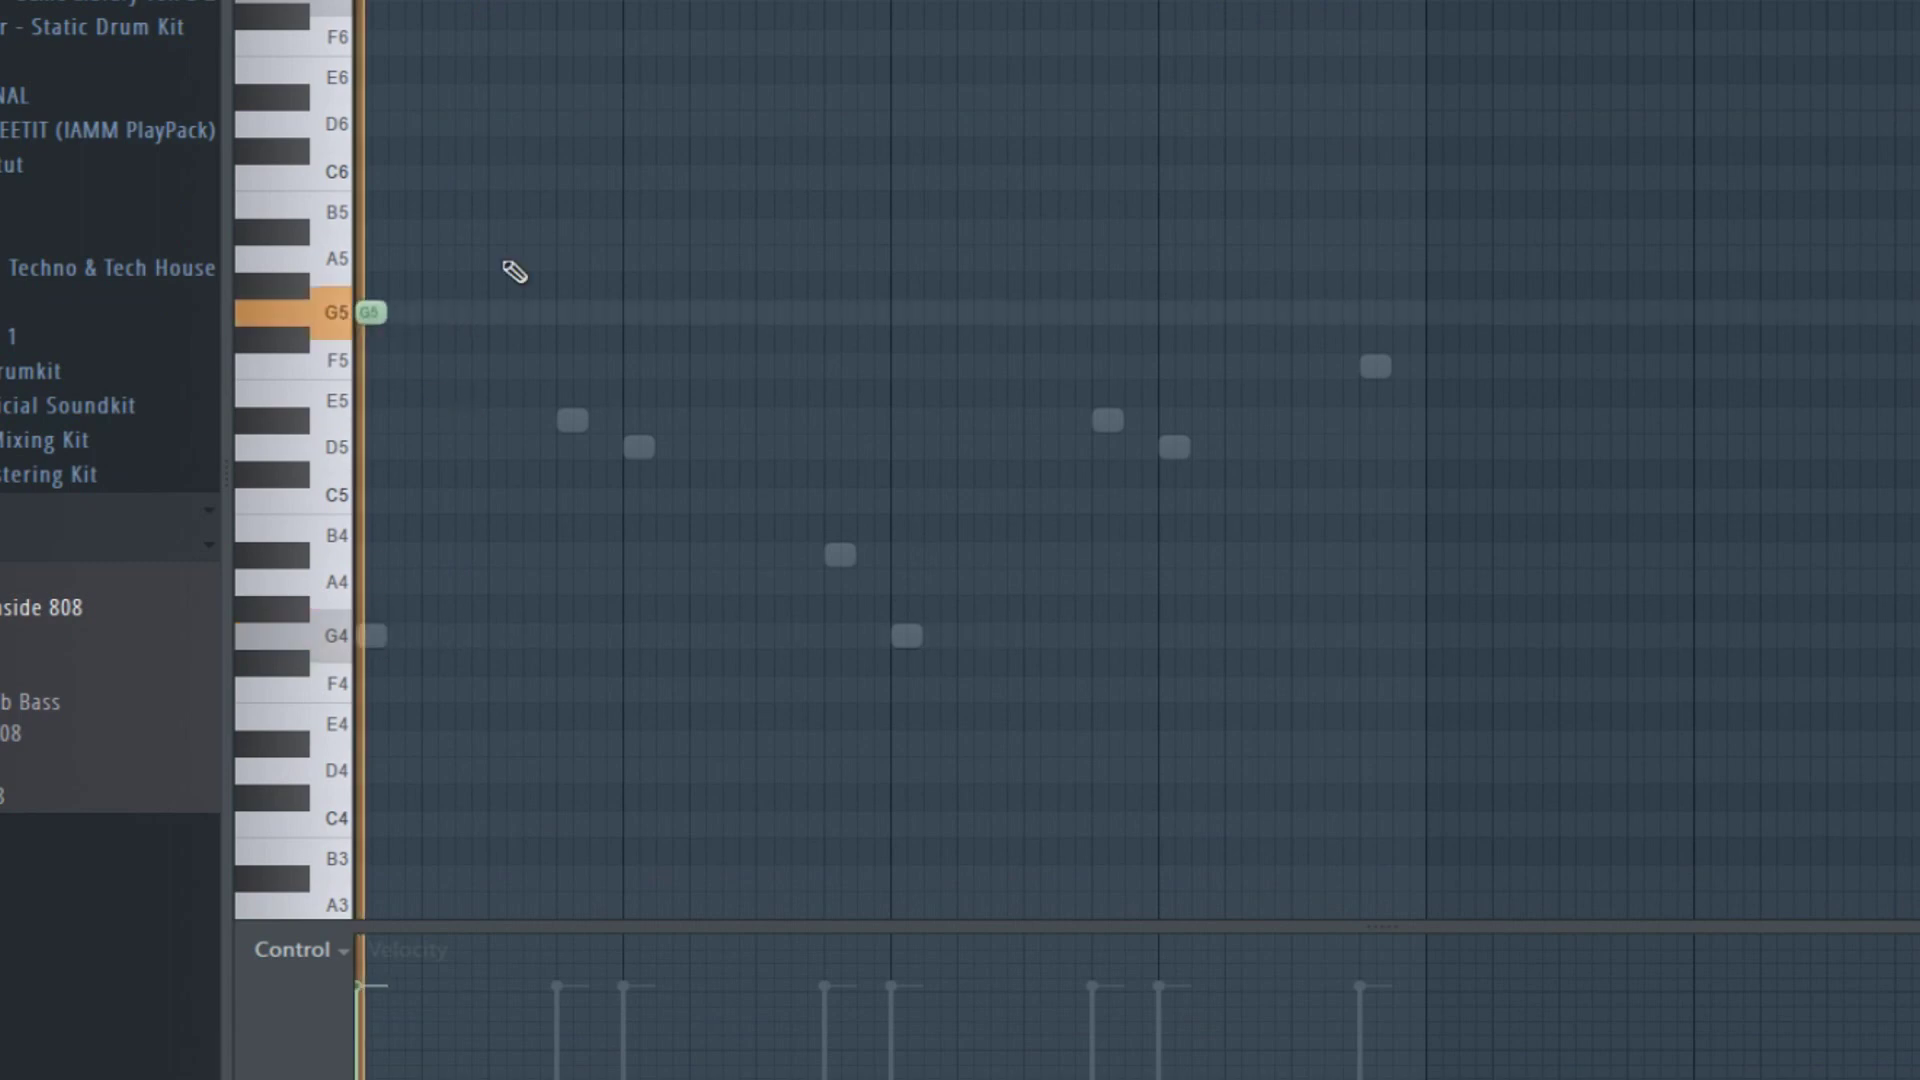
scroll(440, 319, up, 2)
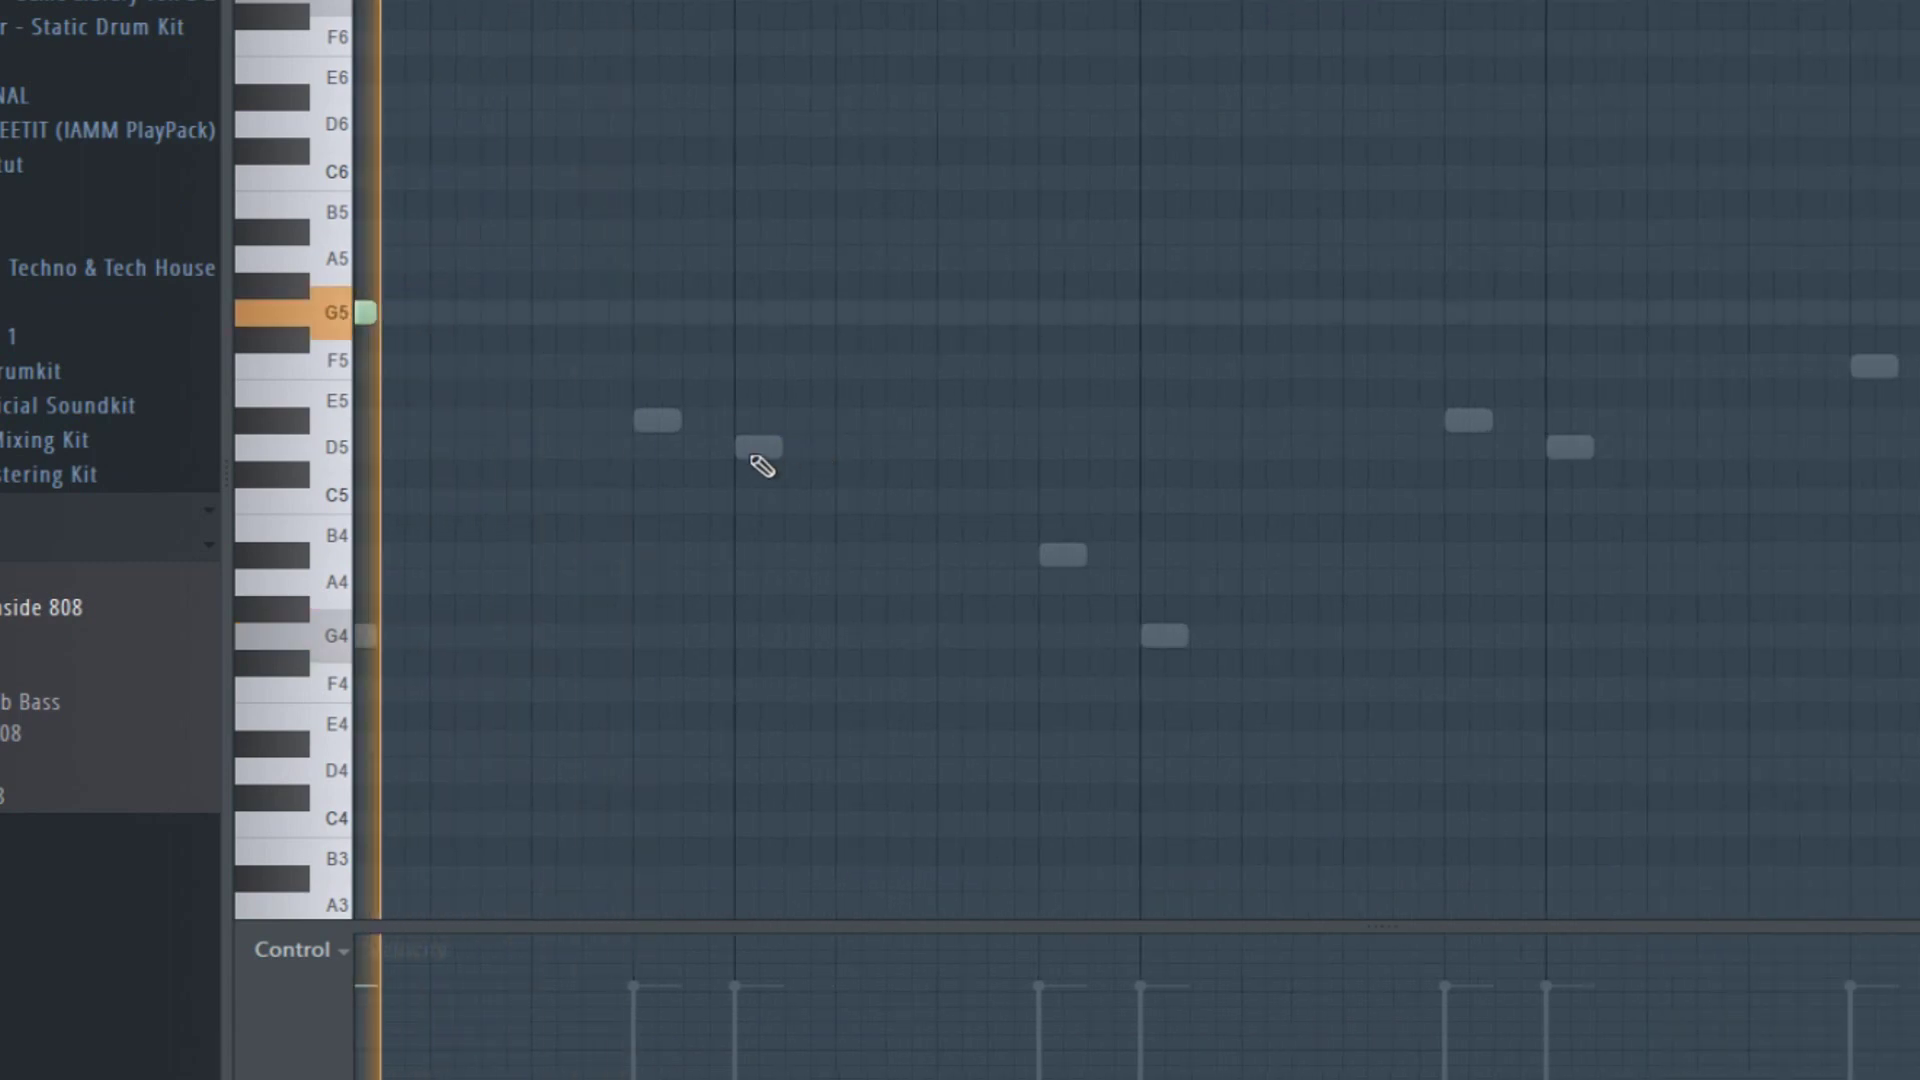
click(742, 452)
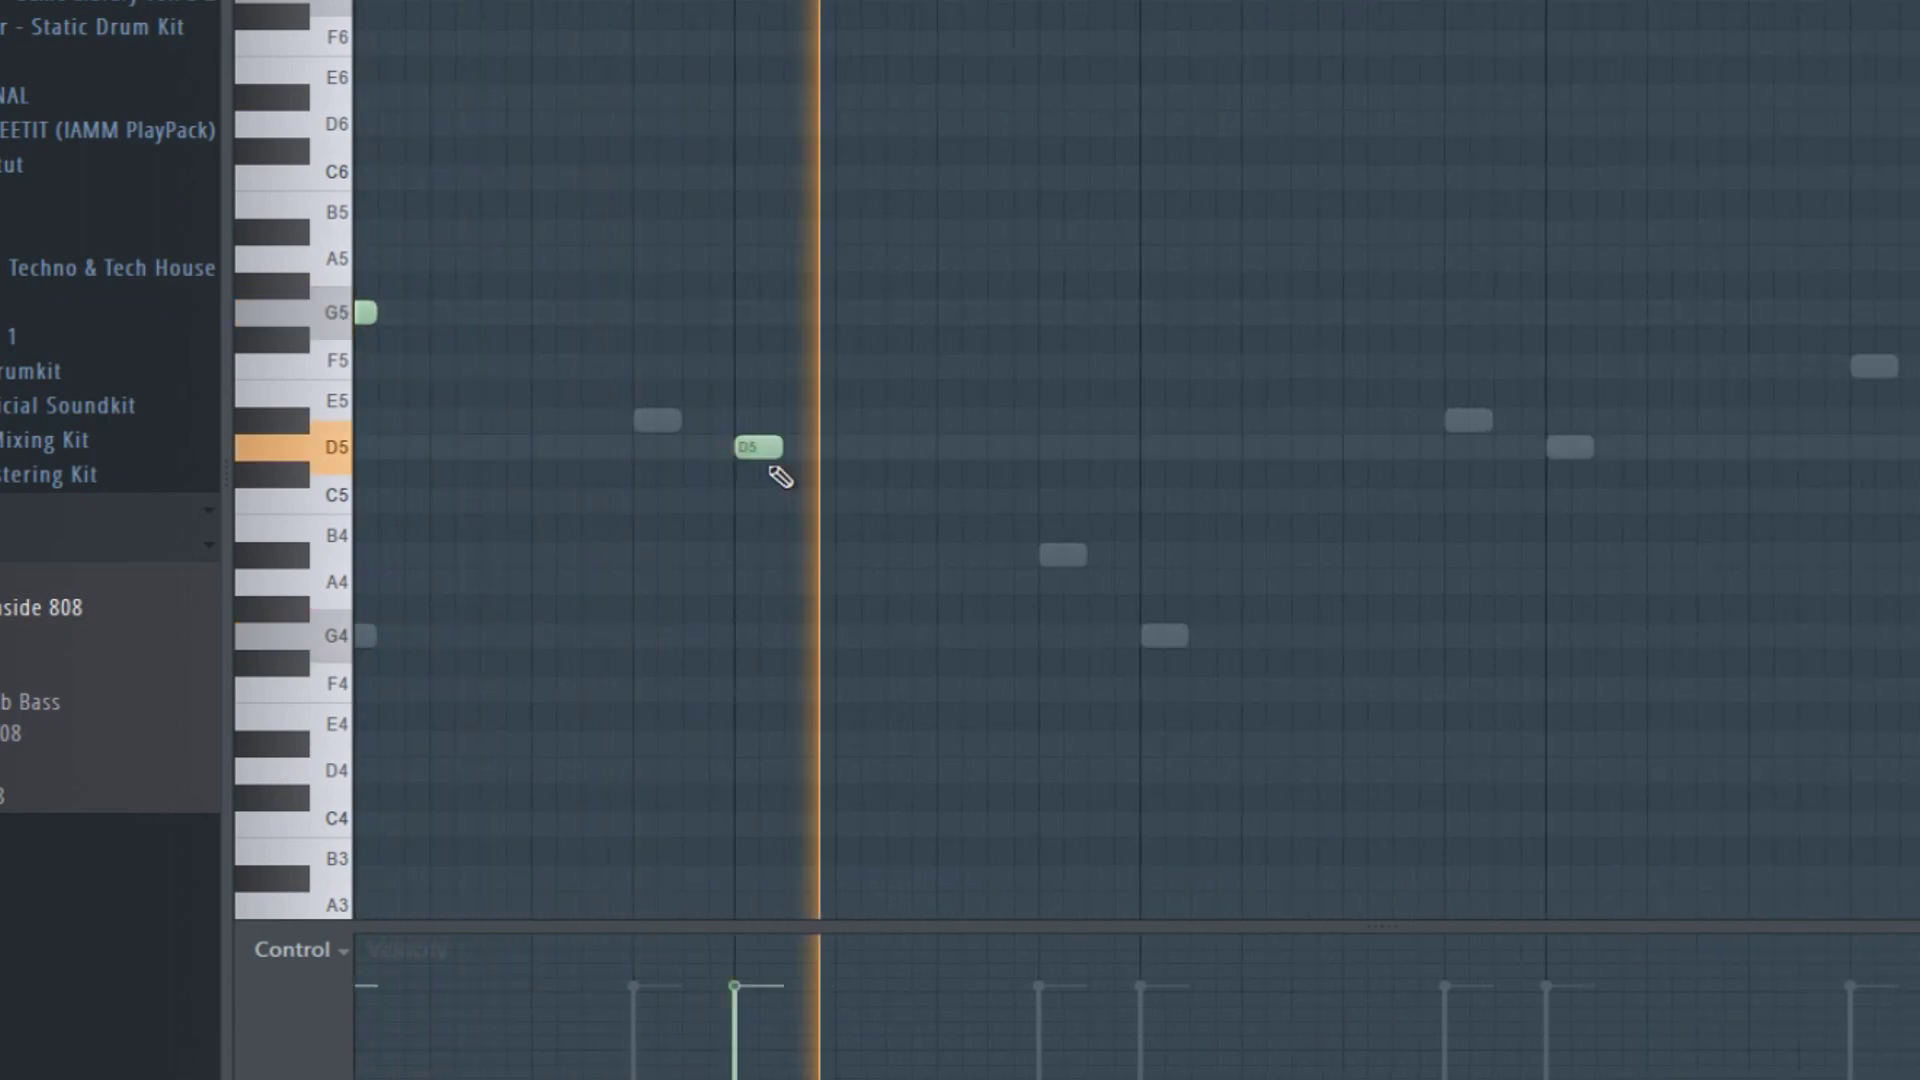
click(650, 426)
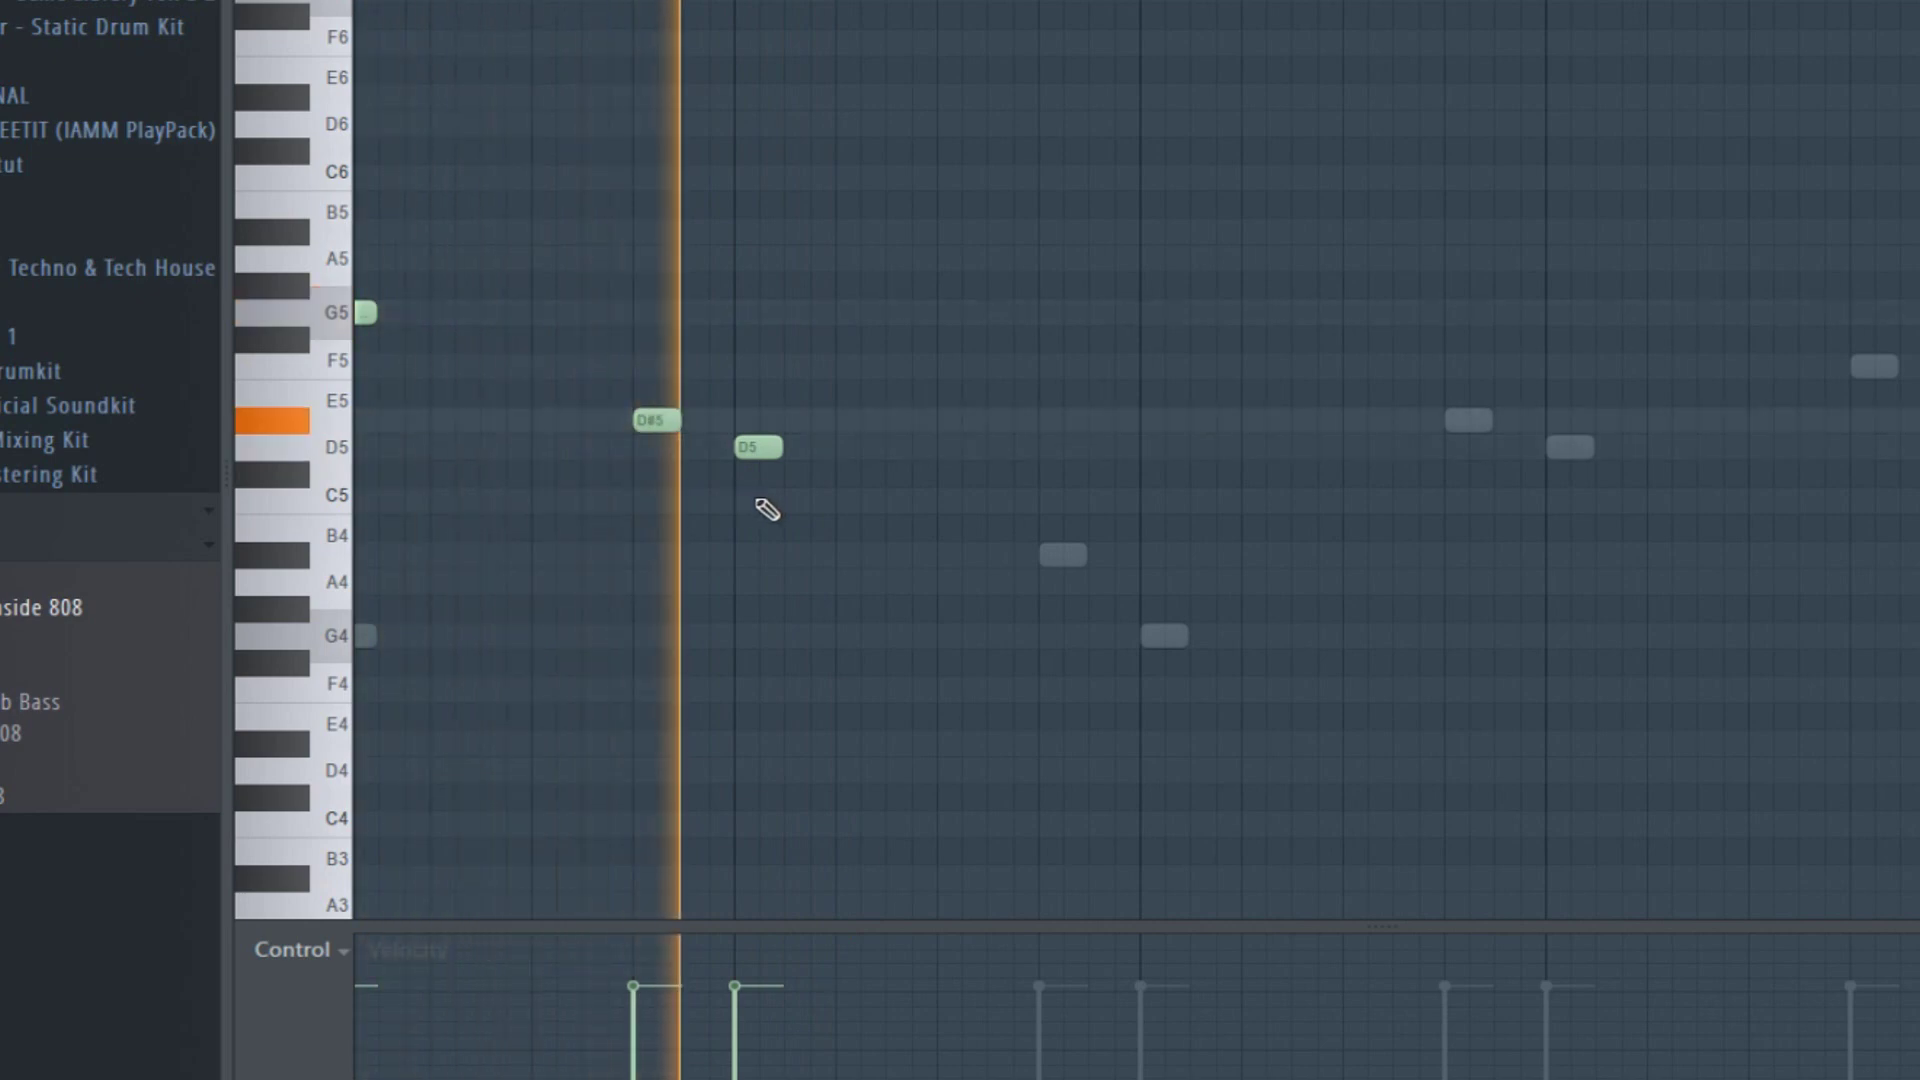
Step: Add 808 notes at D5 at the starts of bars 3 and 4, plus another D5 and an F5 late in bar 4
scroll(985, 493, up, 1)
click(949, 450)
click(1388, 450)
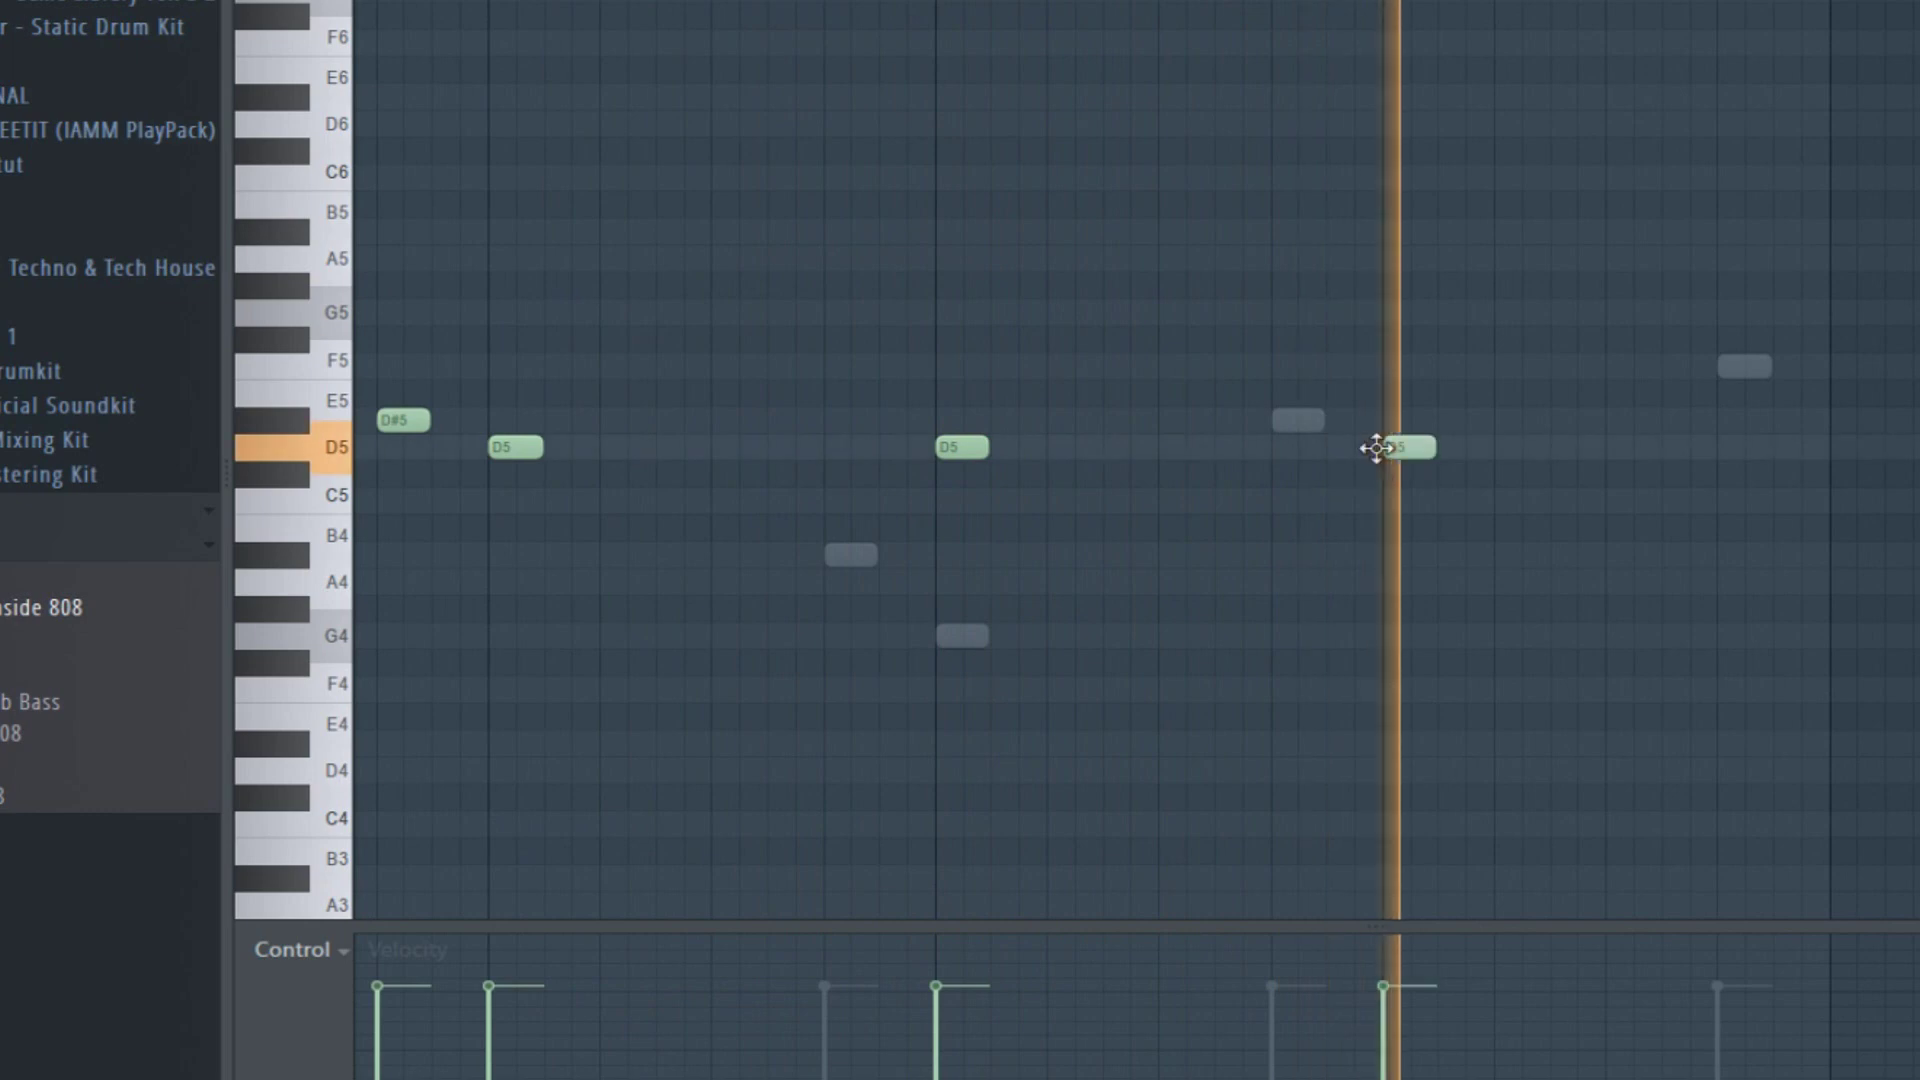
click(1680, 448)
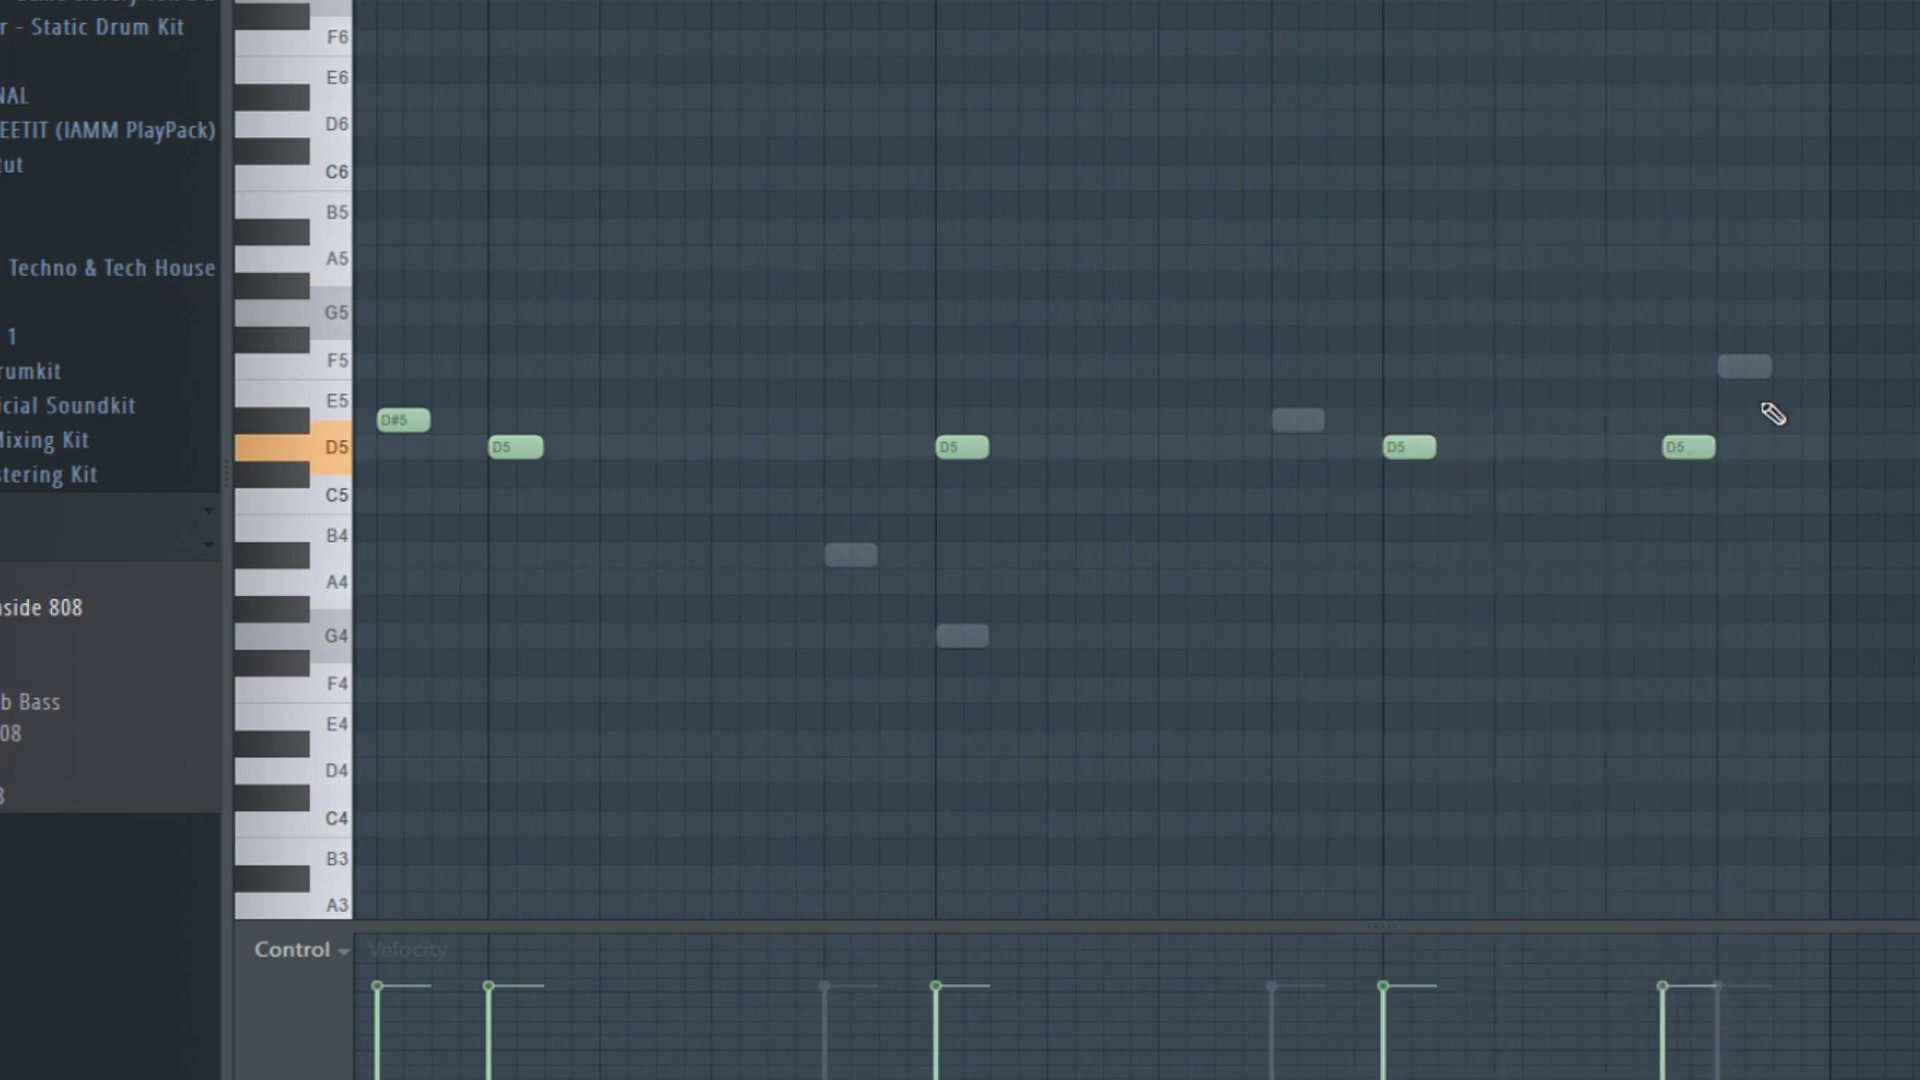
click(1769, 366)
key(F6)
right_click(570, 195)
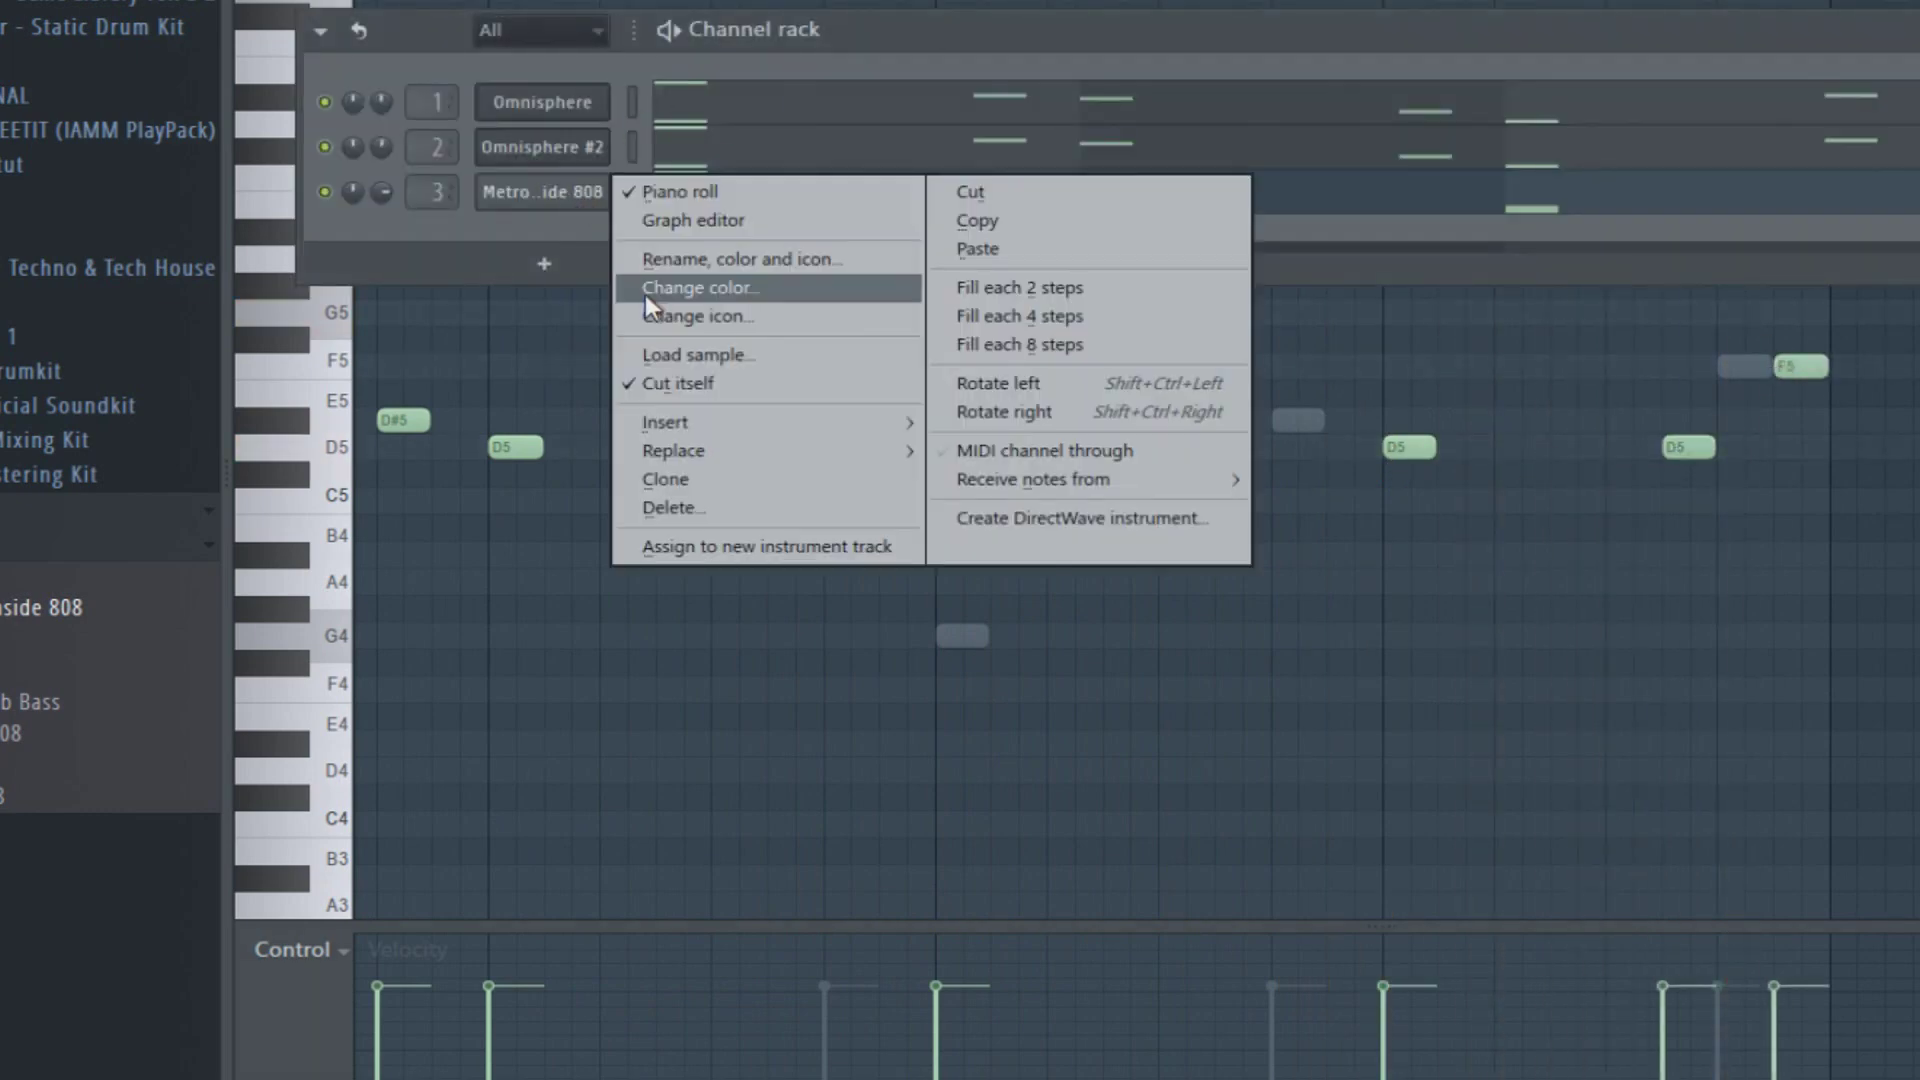
click(685, 190)
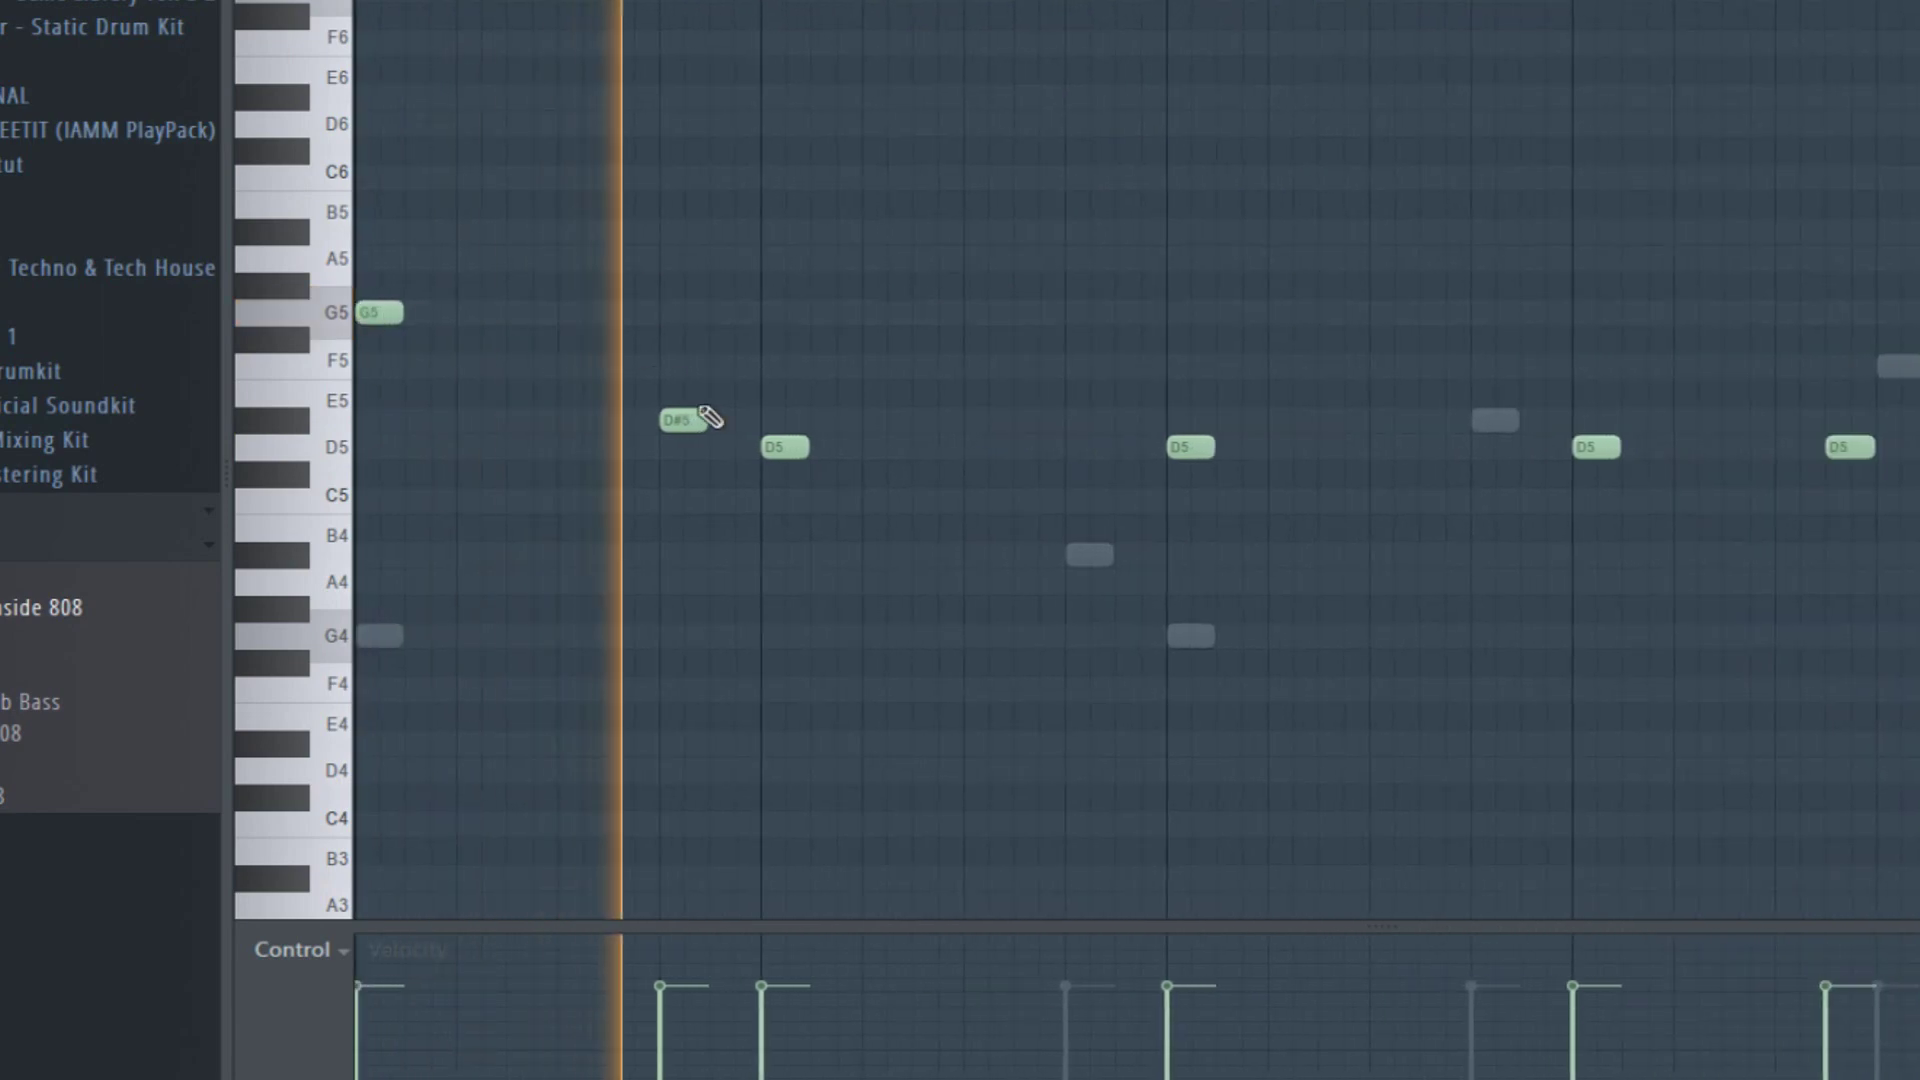
Step: Move the D#5 808 note two steps earlier and the first D5 note of bar 4 two steps later
drag(688, 425, 615, 428)
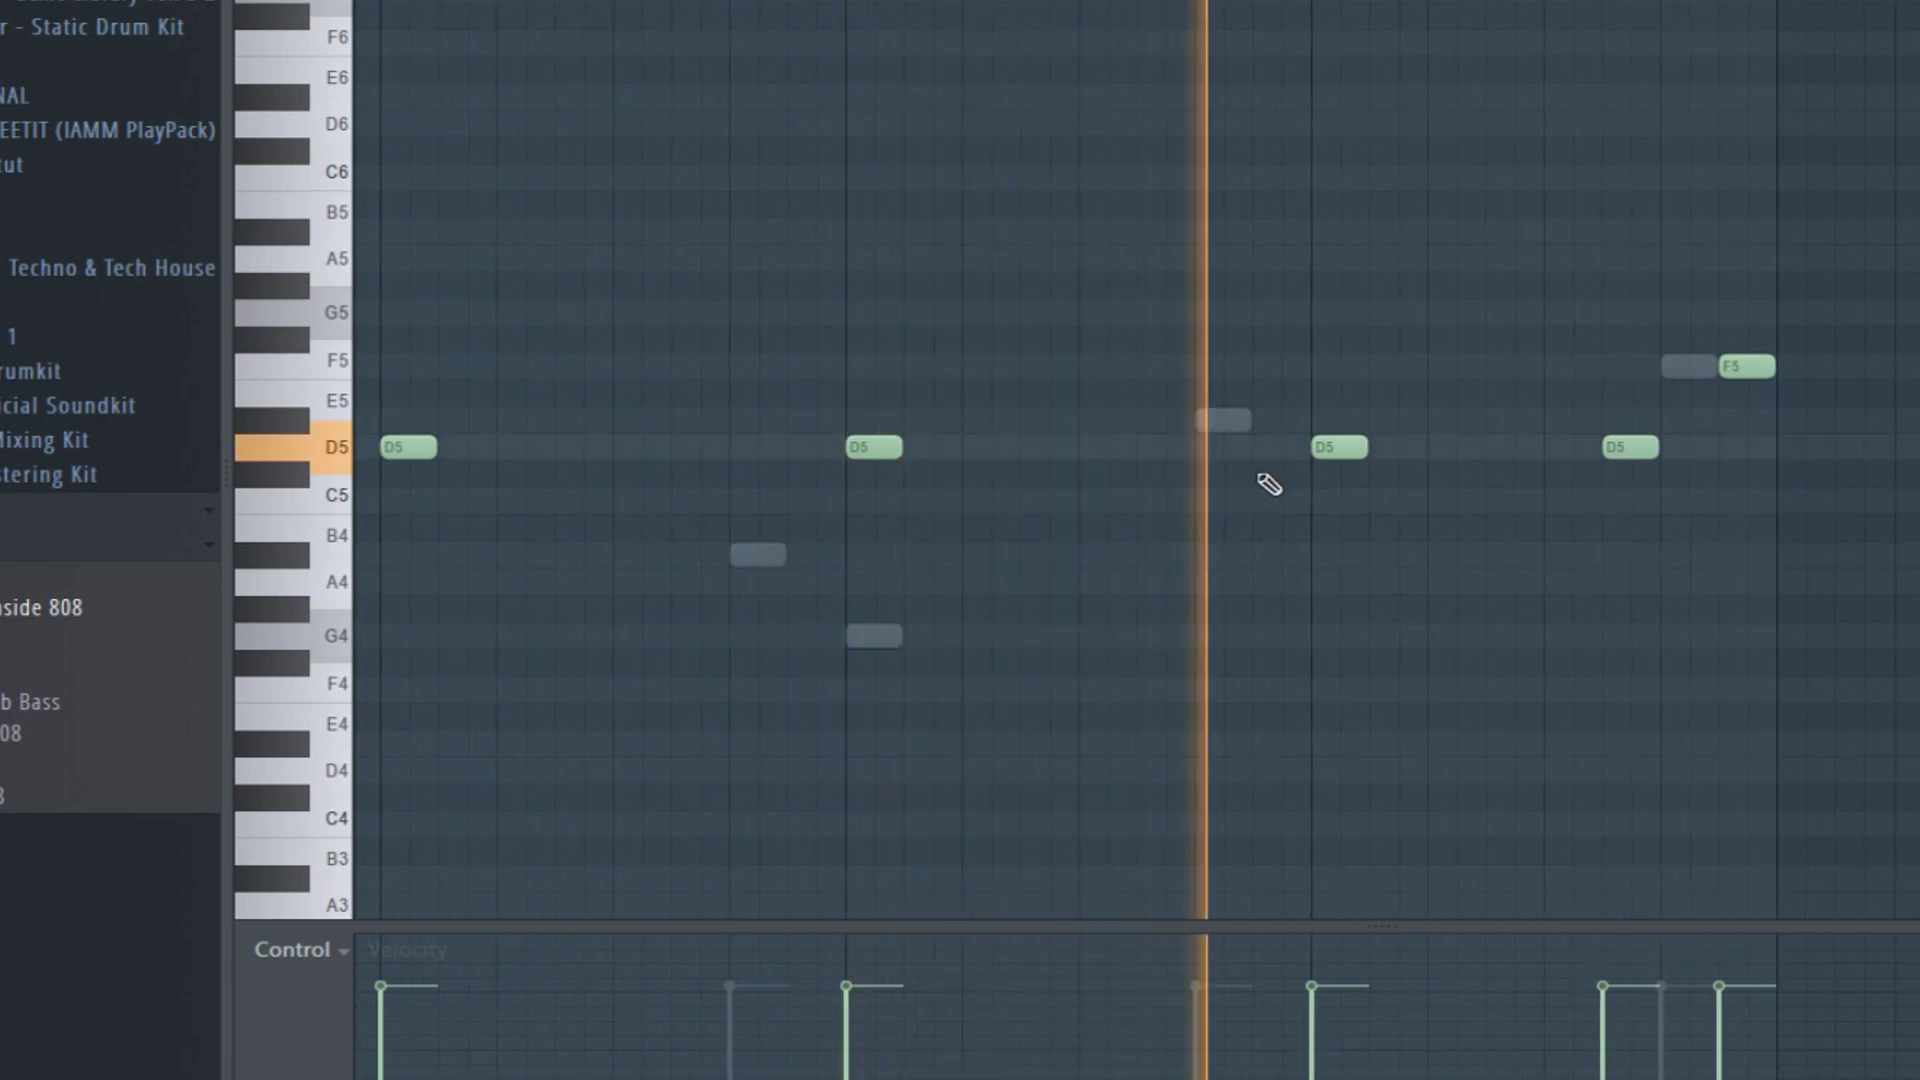
key(space)
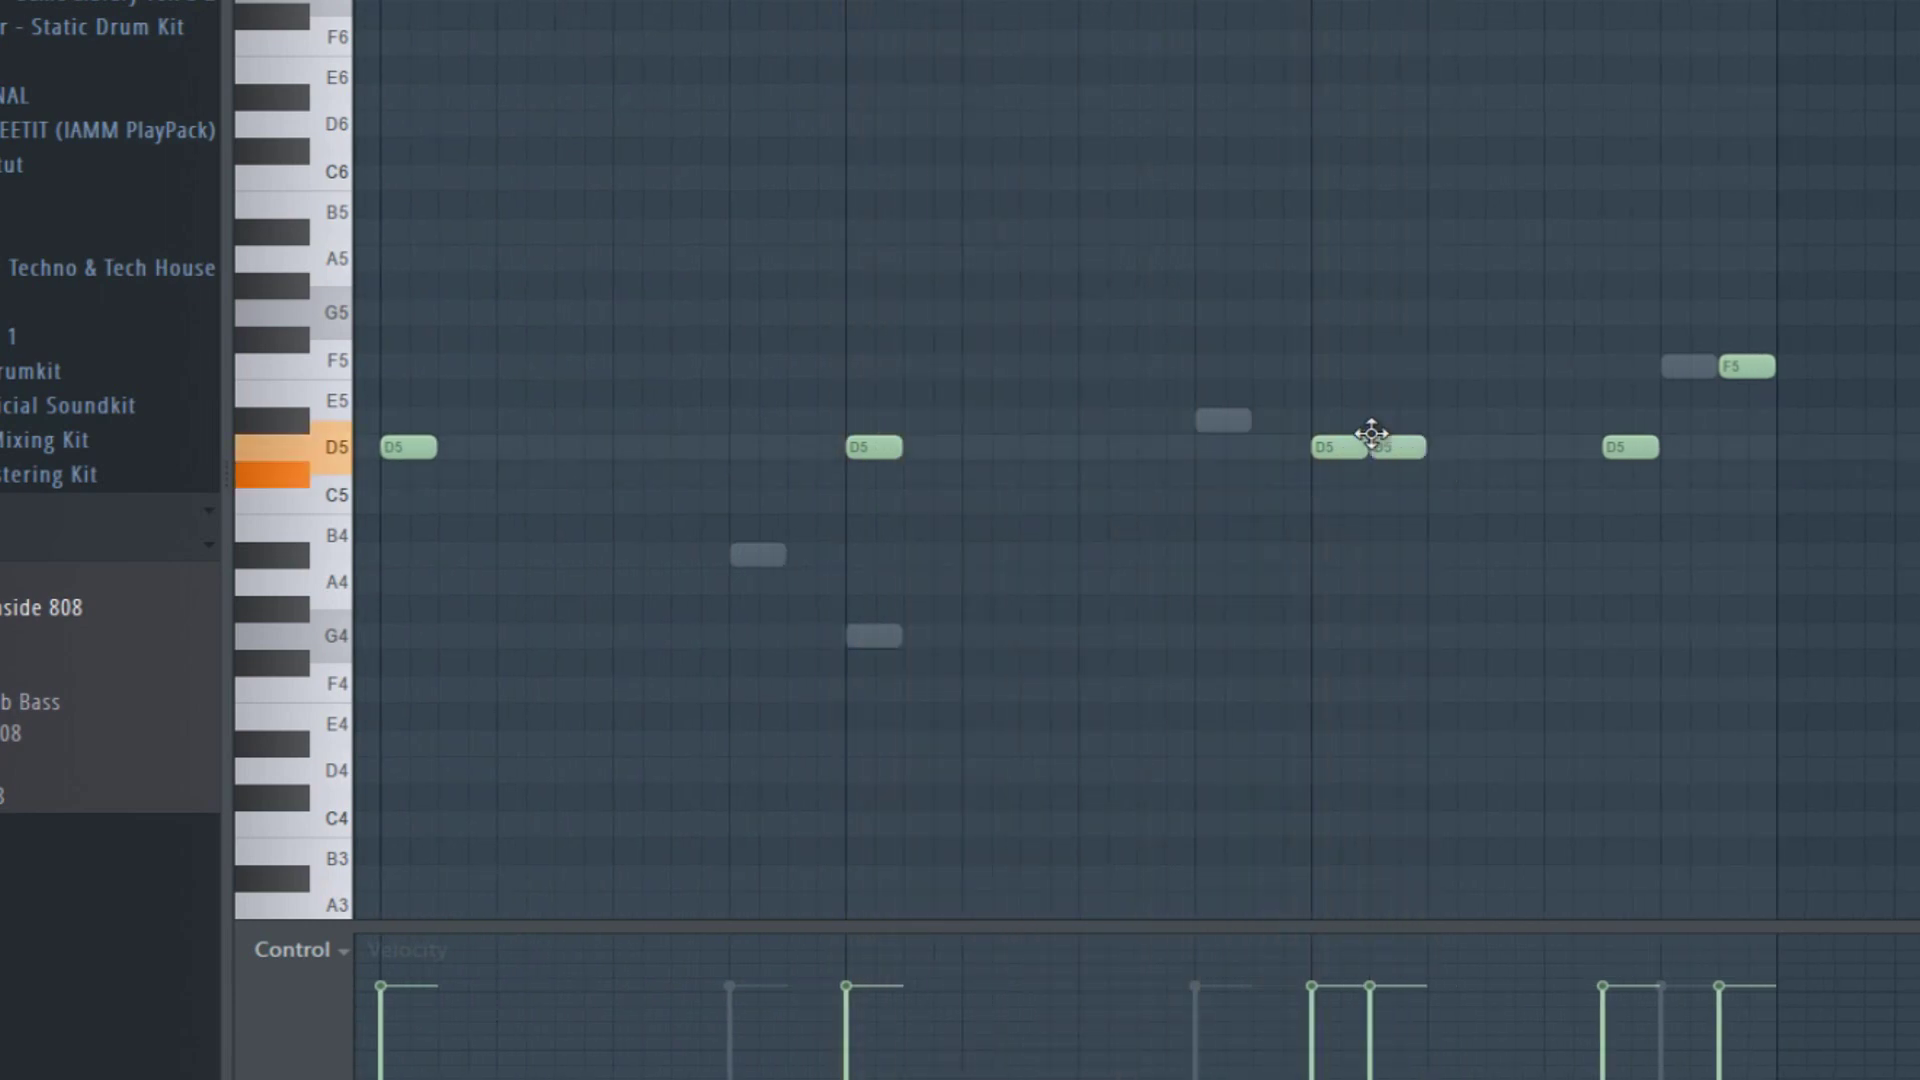
key(space)
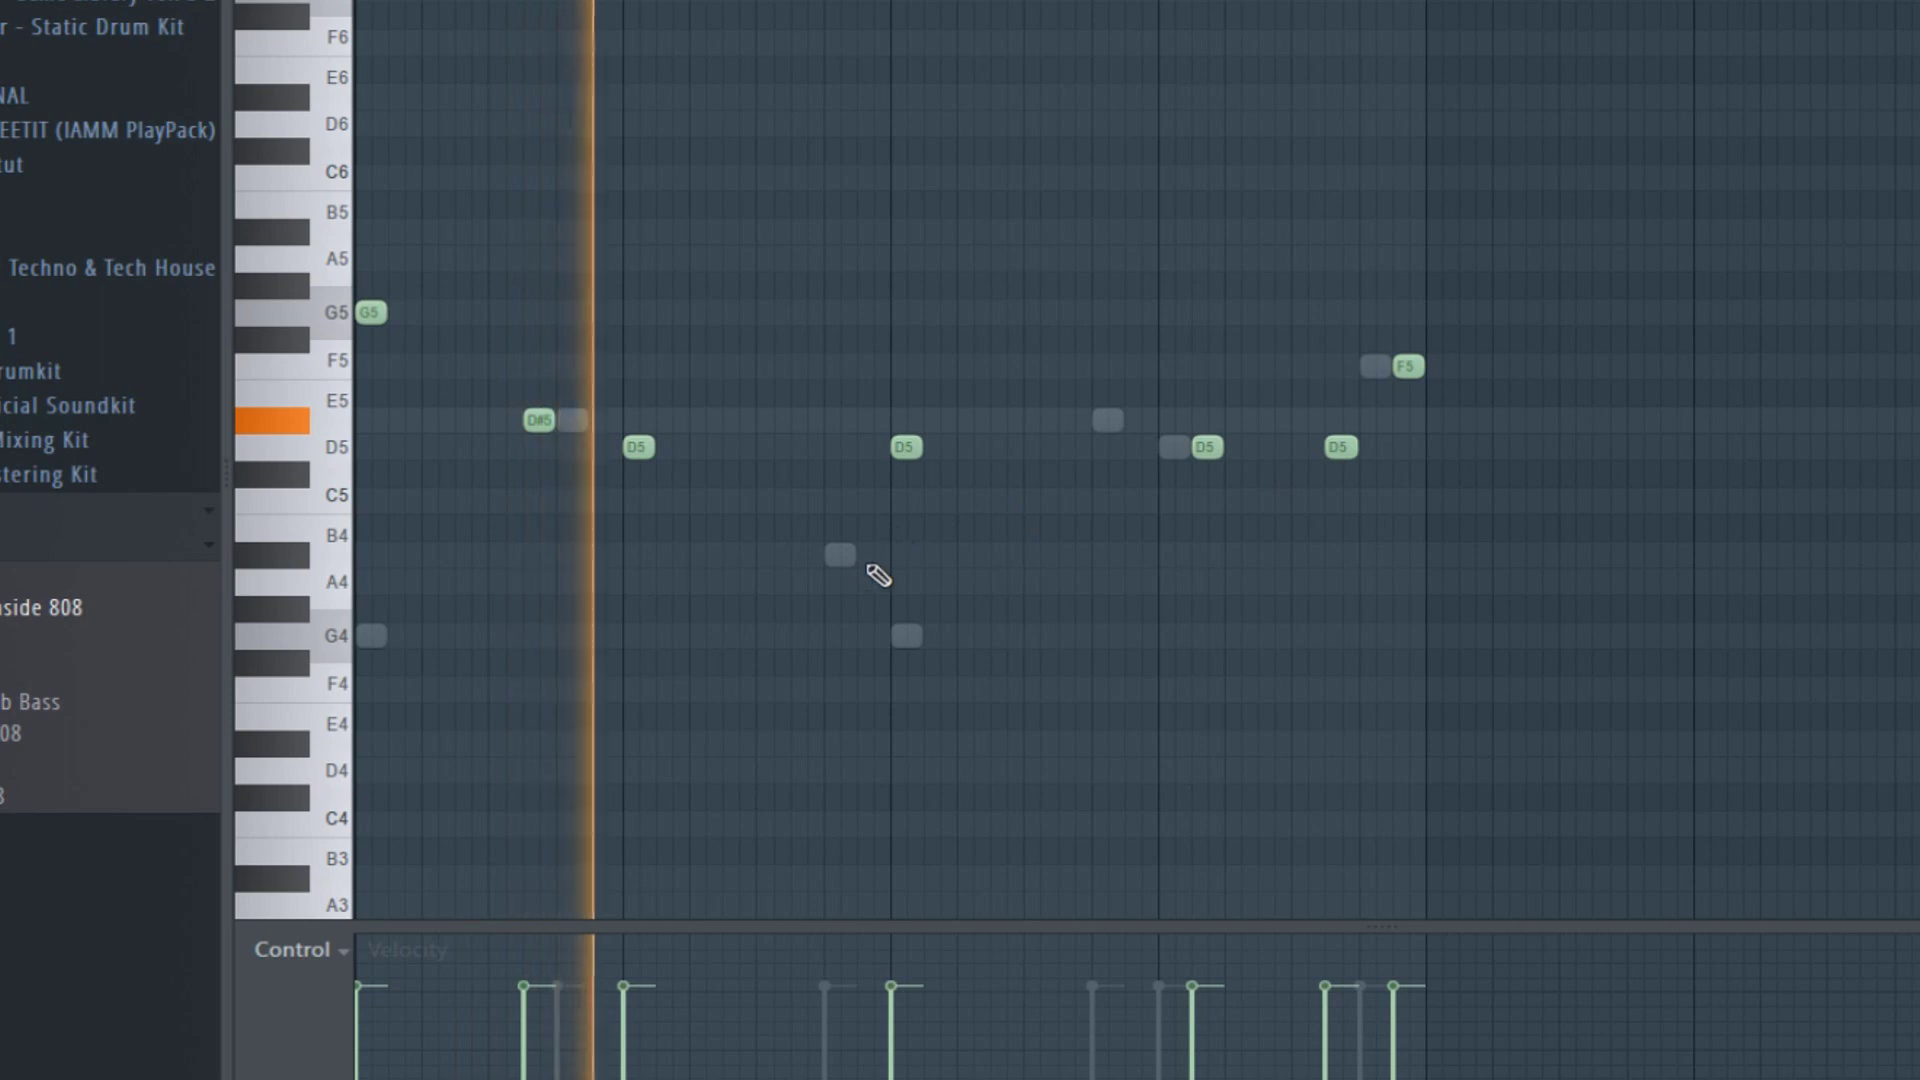
Step: Change the pitch of the 808 note at the start of bar 3 to G5 and play the pattern
scroll(850, 590, up, 3)
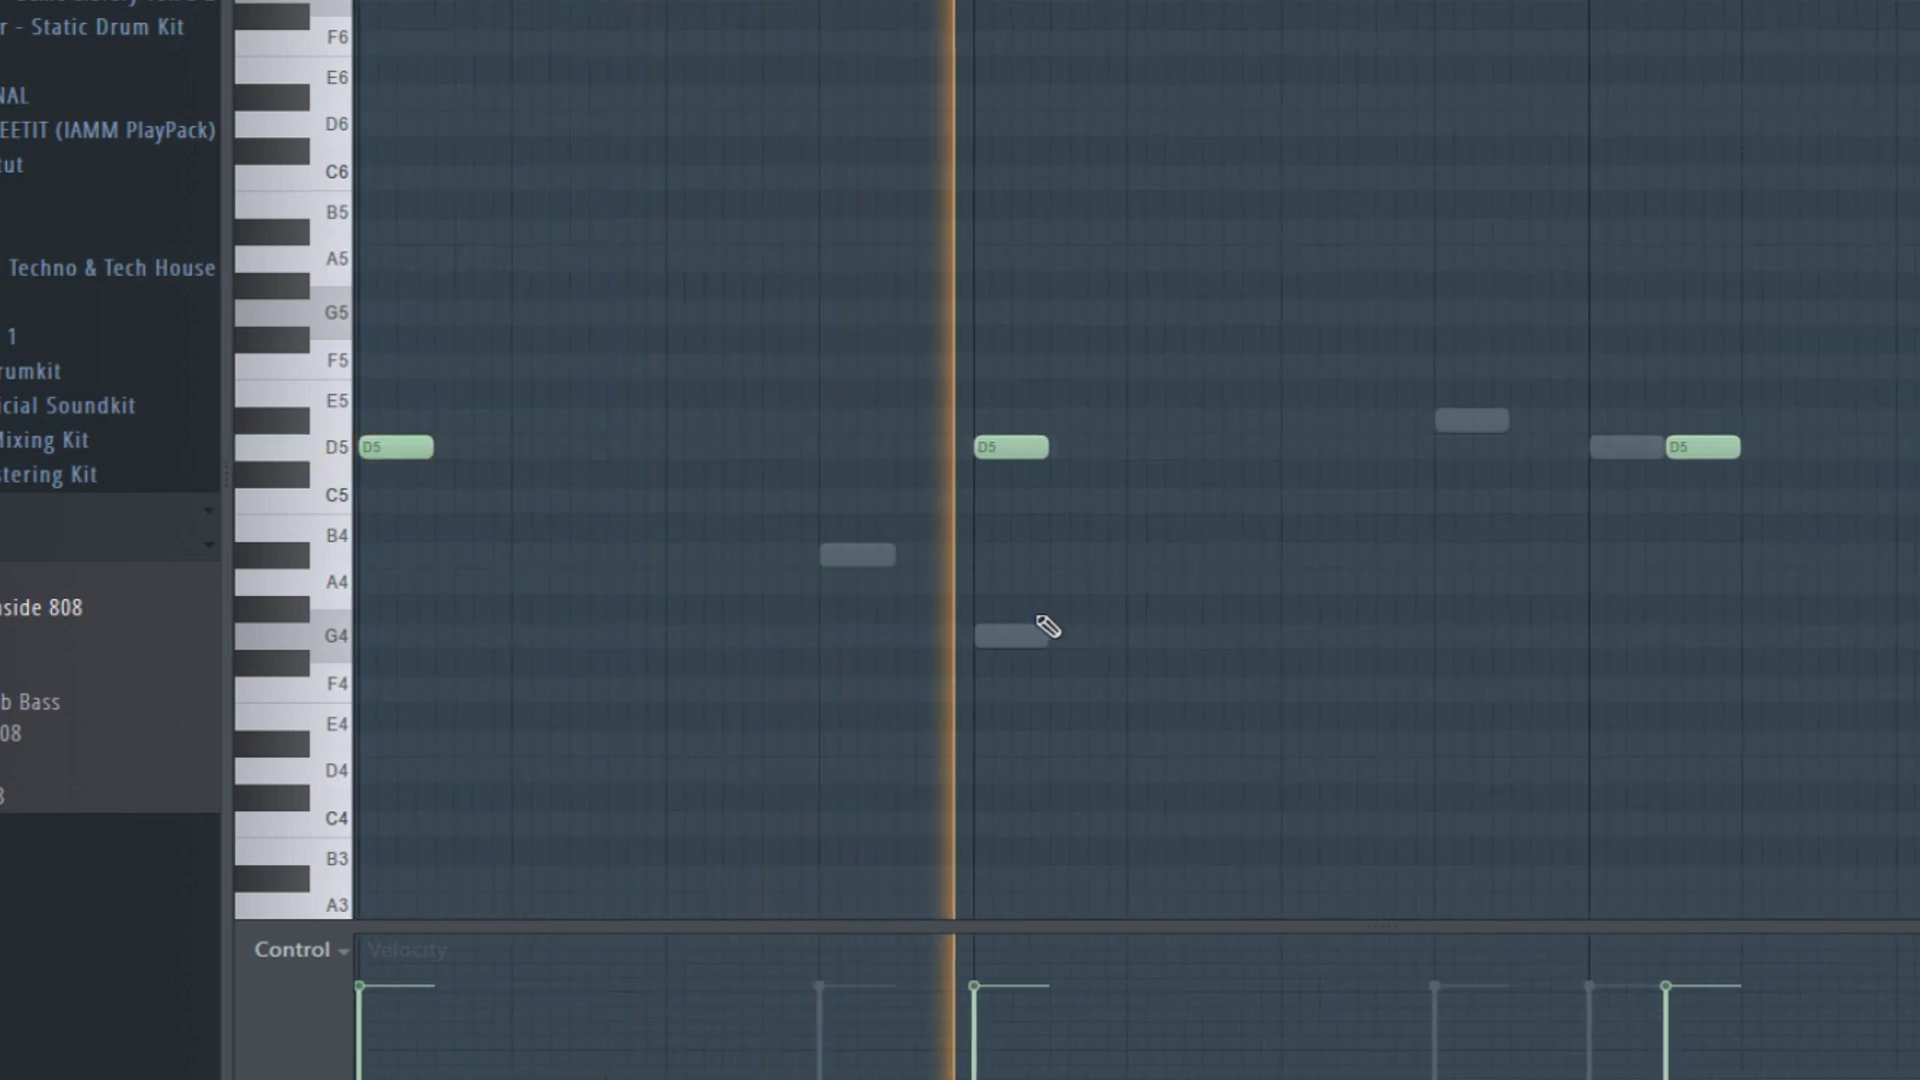
scroll(1037, 618, down, 4)
key(space)
drag(900, 454, 899, 672)
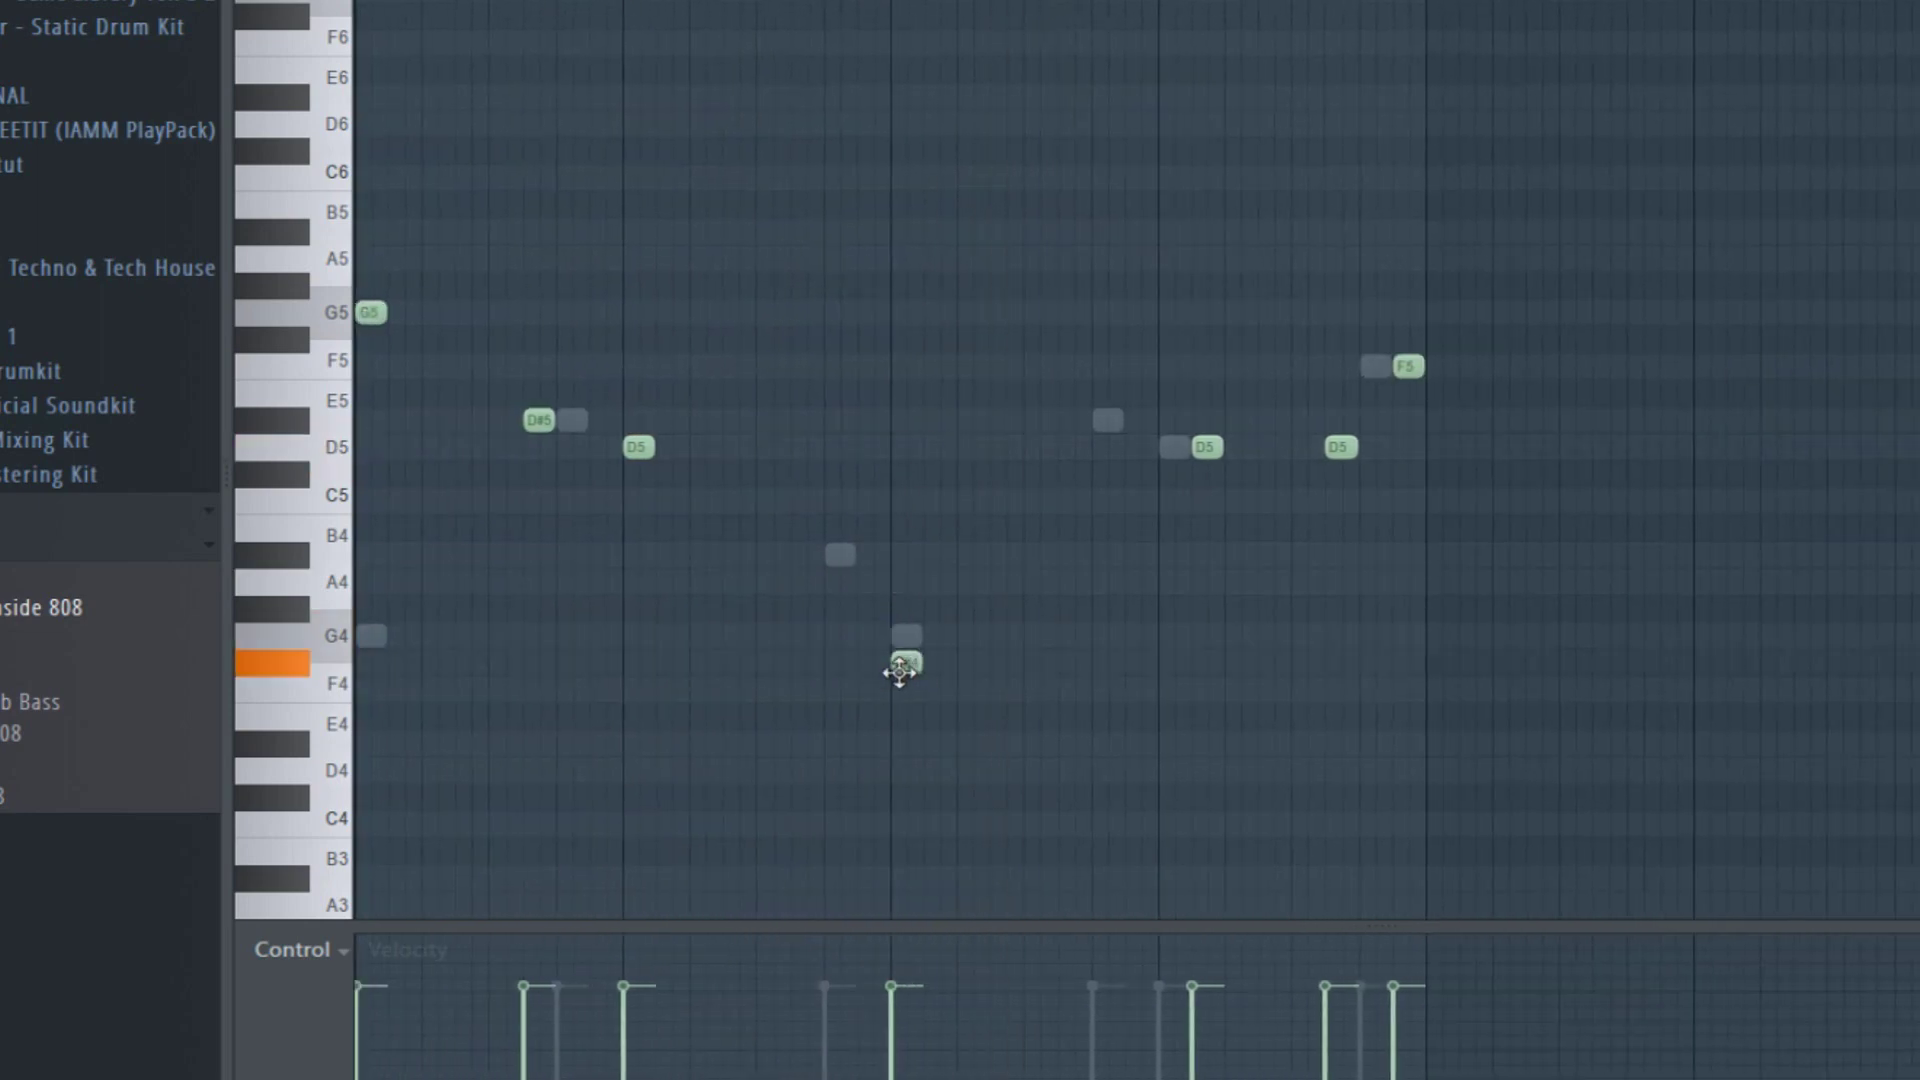
key(space)
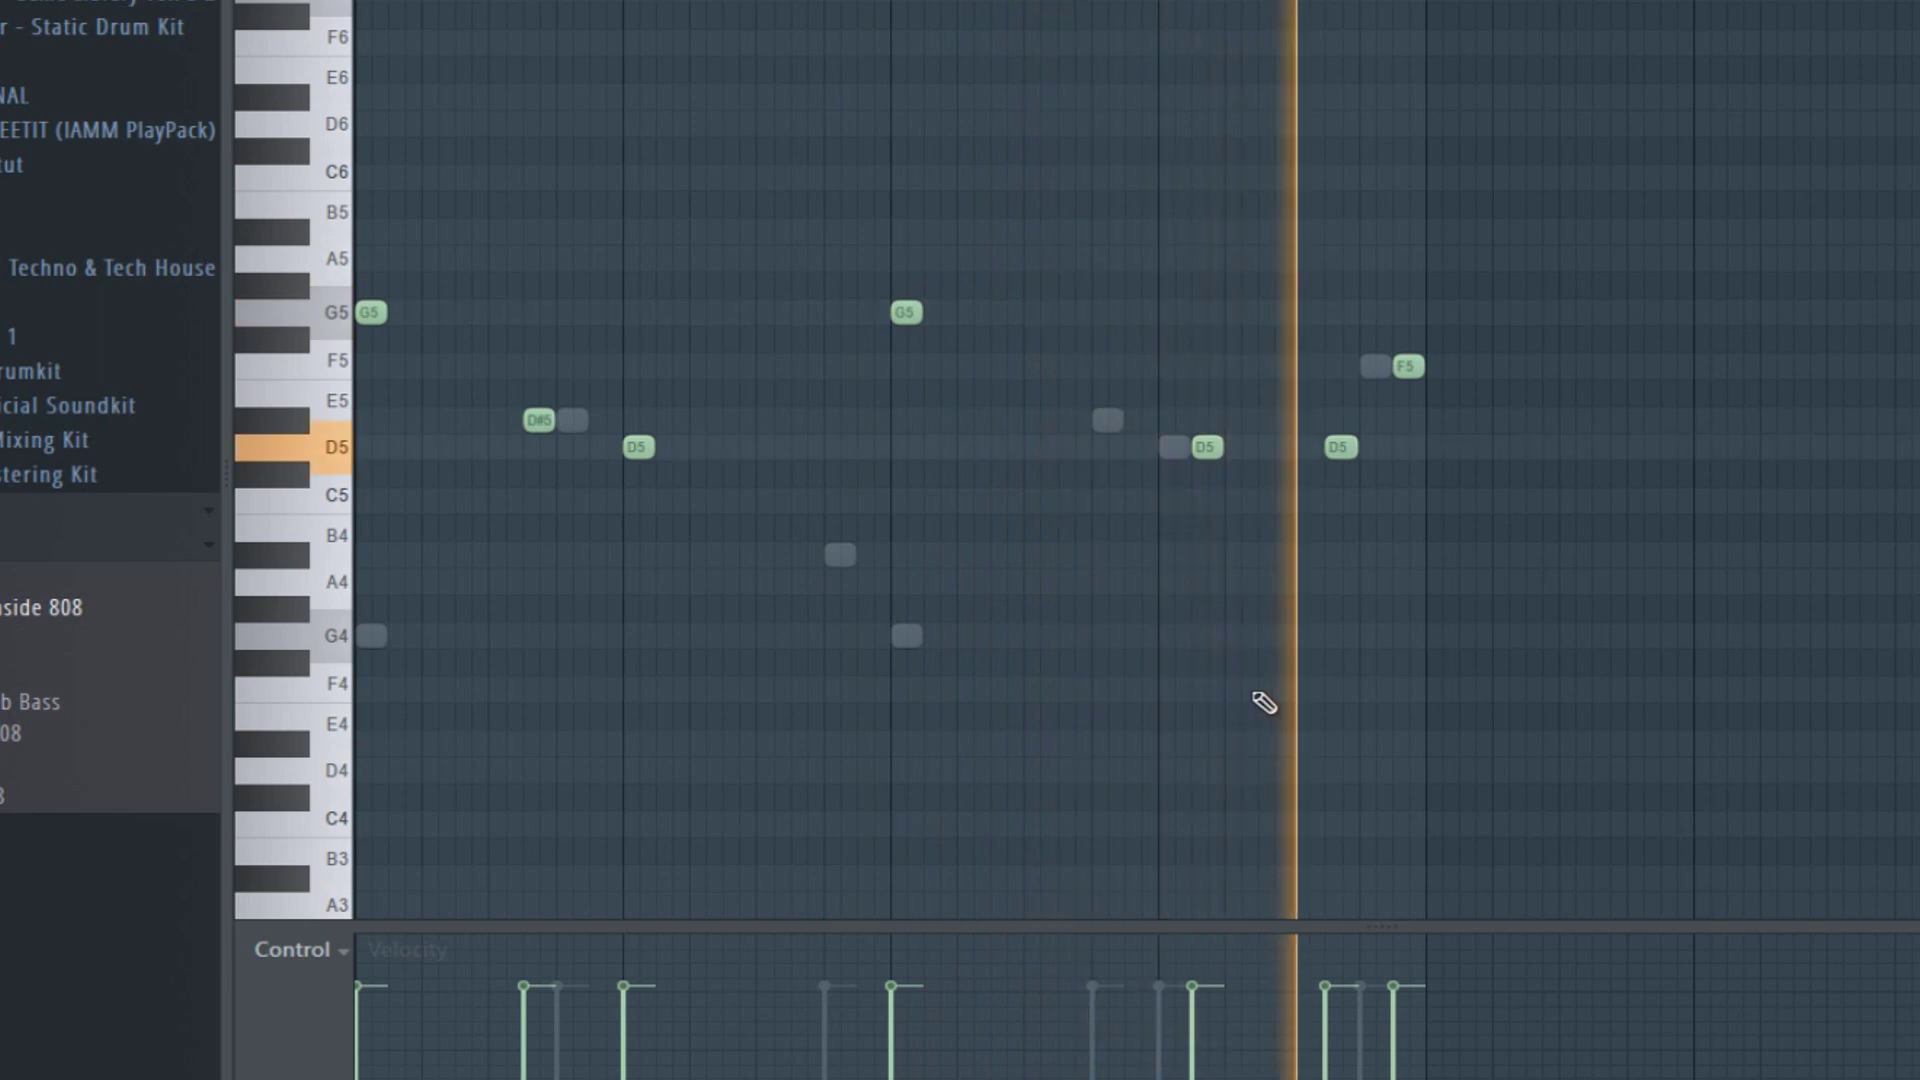
Step: Load the Southside Metro Clap from Mai Drum Kit as a new channel, lower its volume to about 69% and start playback
key(F6)
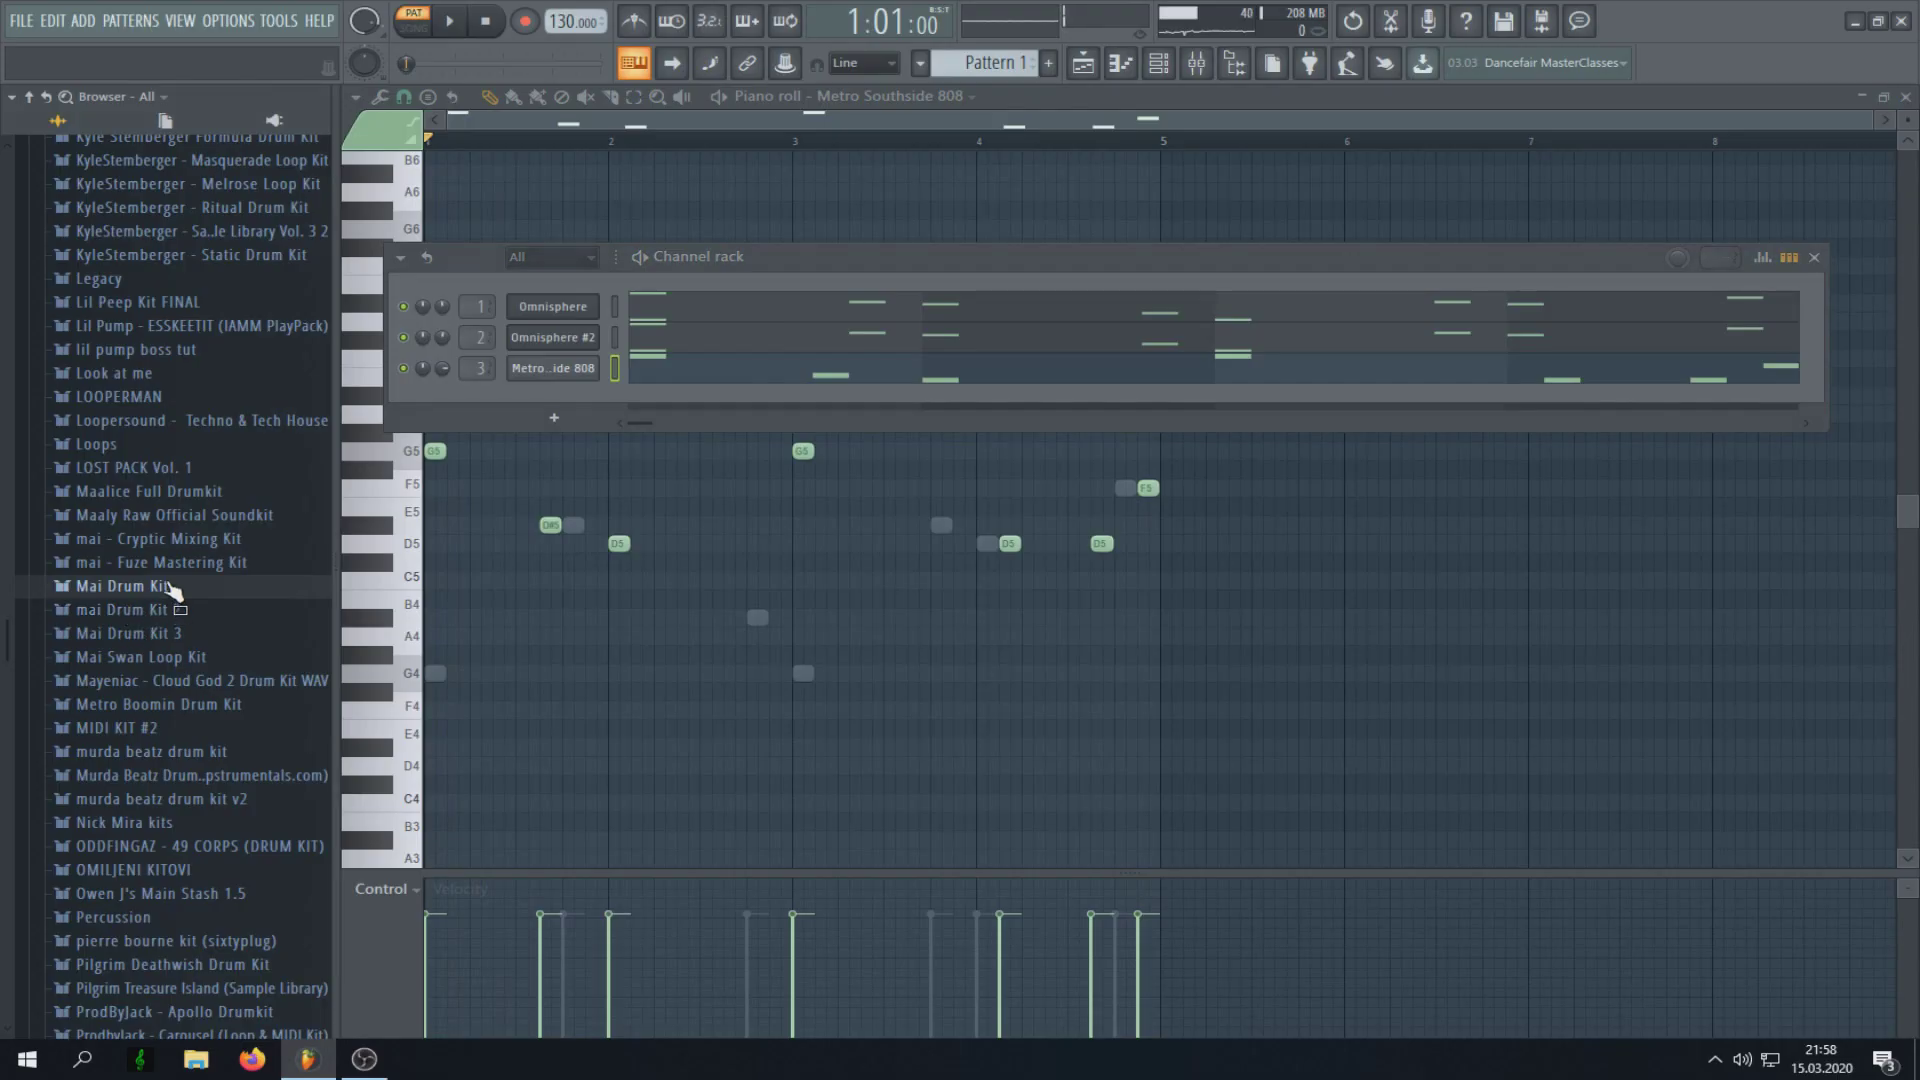
click(172, 588)
click(141, 633)
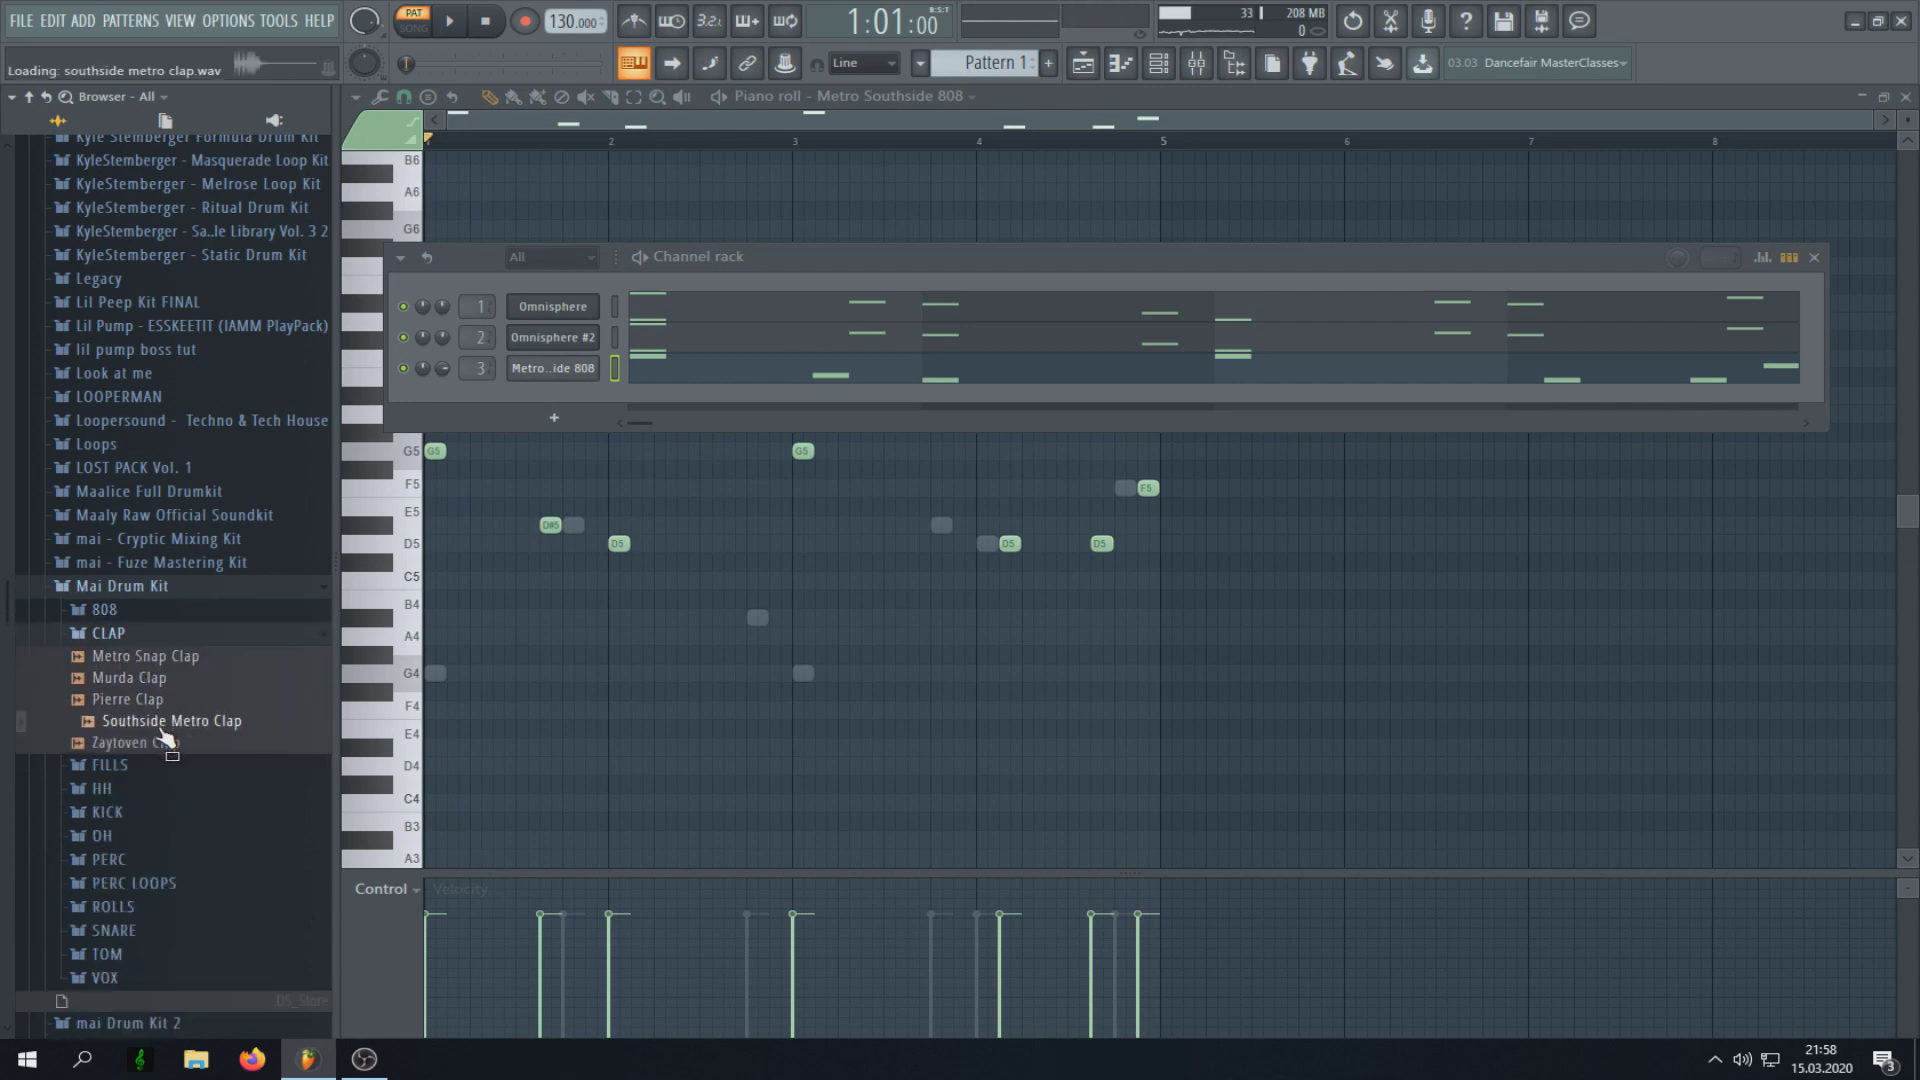
drag(577, 380, 446, 402)
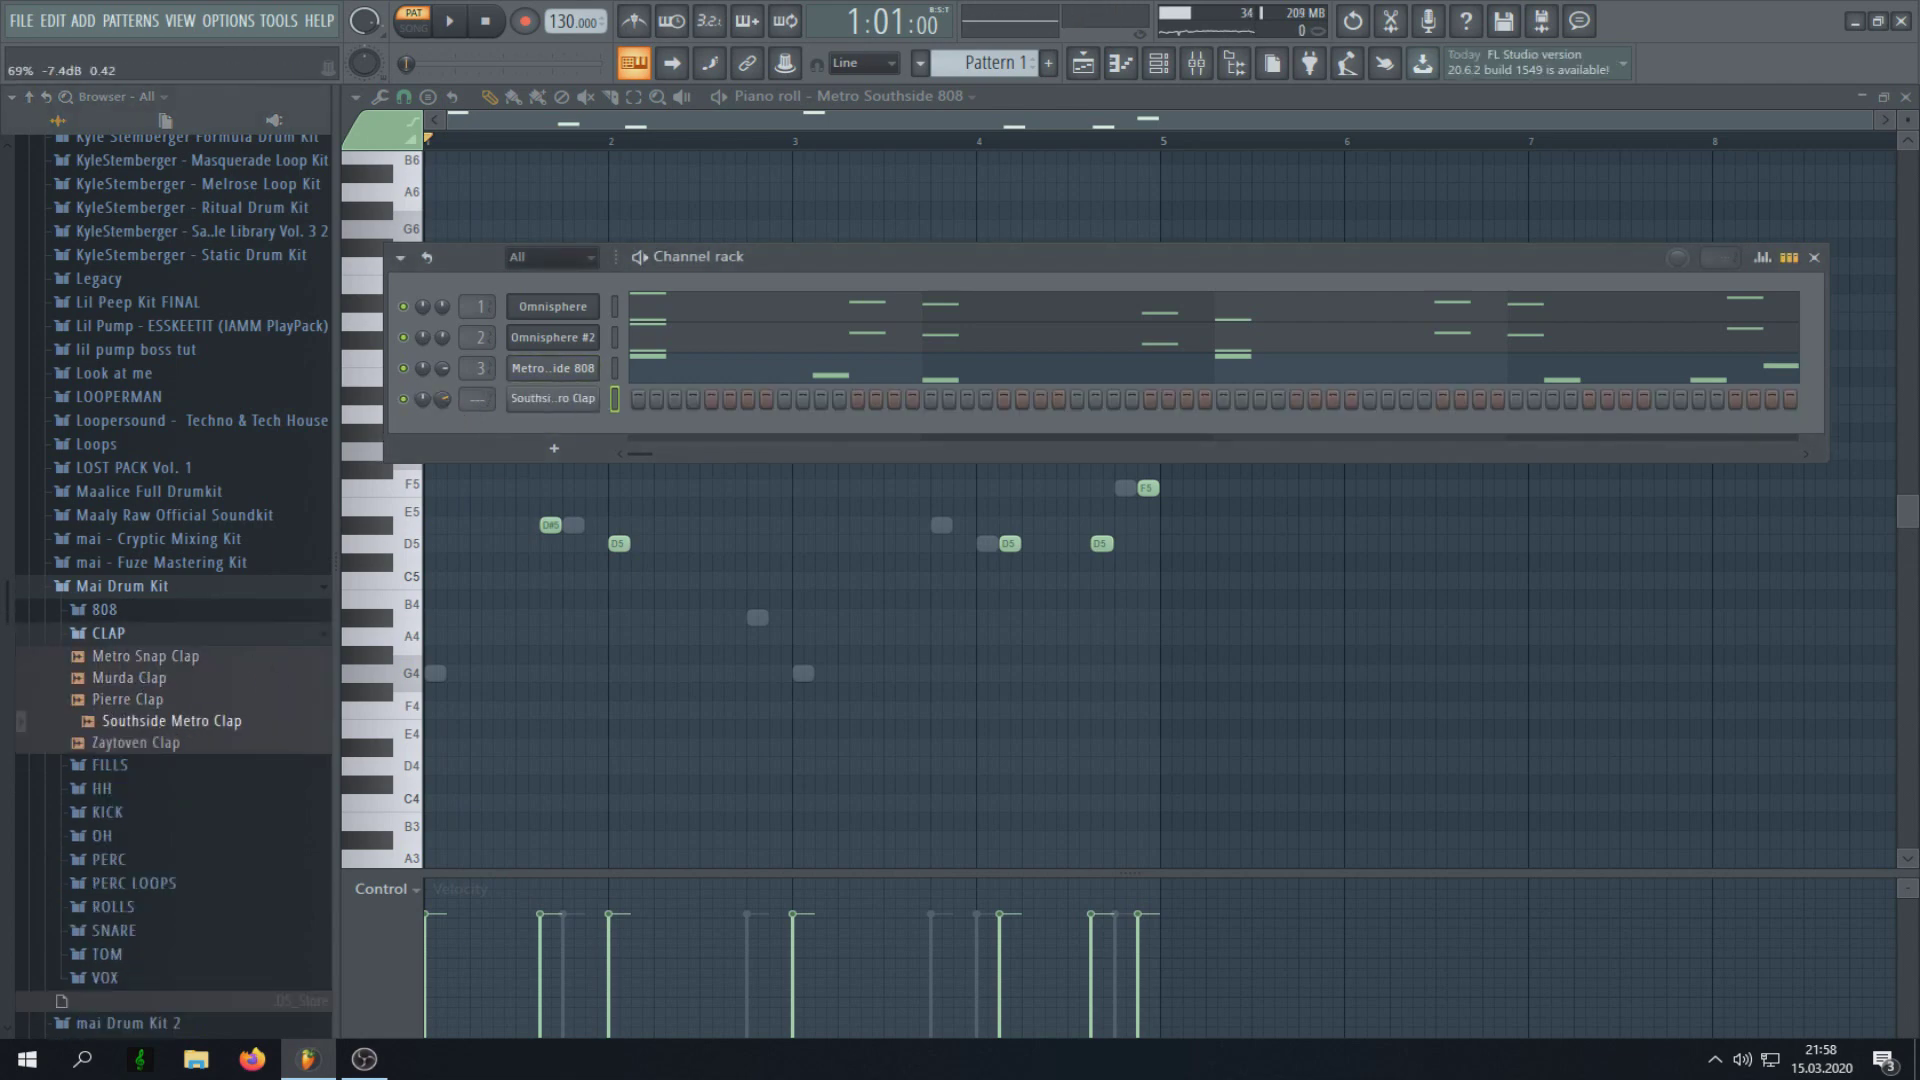
key(space)
Step: Place a clap on step 9 of each of the four bars
click(785, 399)
click(1077, 399)
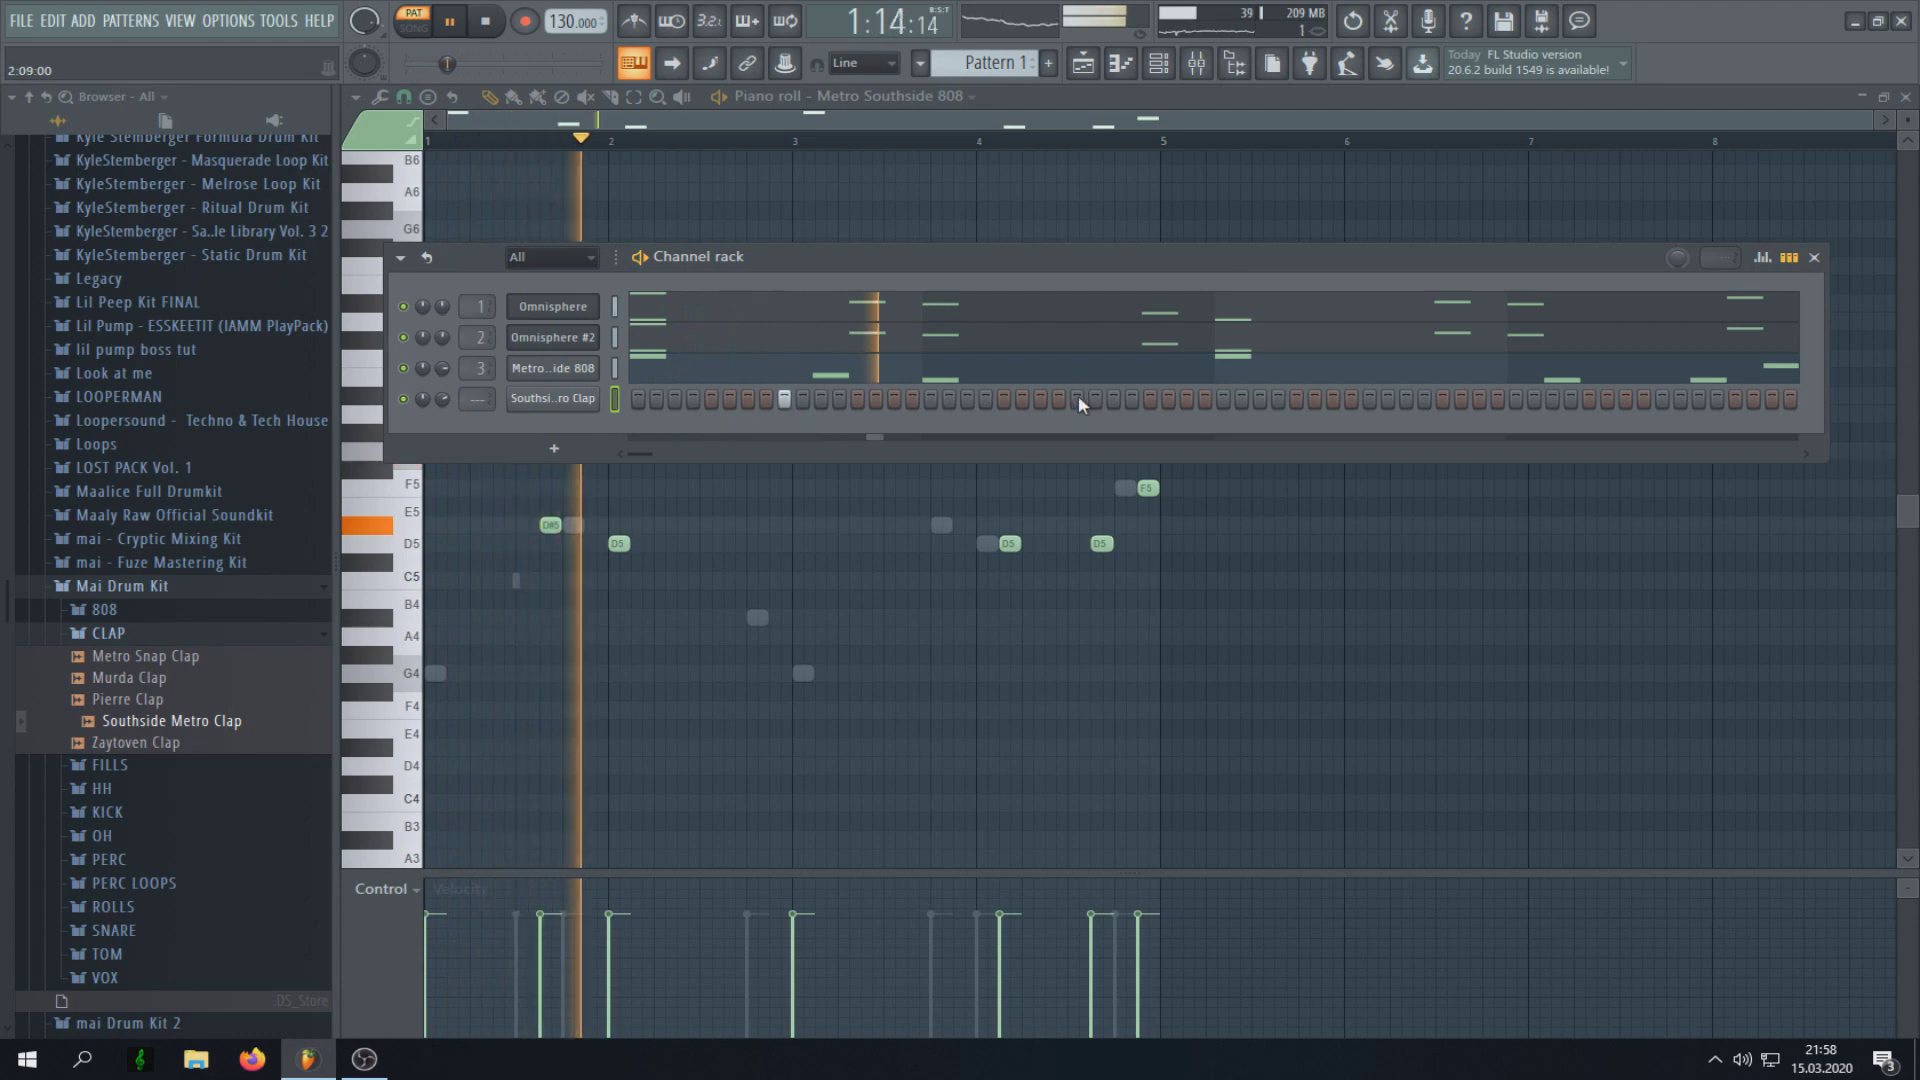
click(1369, 399)
click(1662, 399)
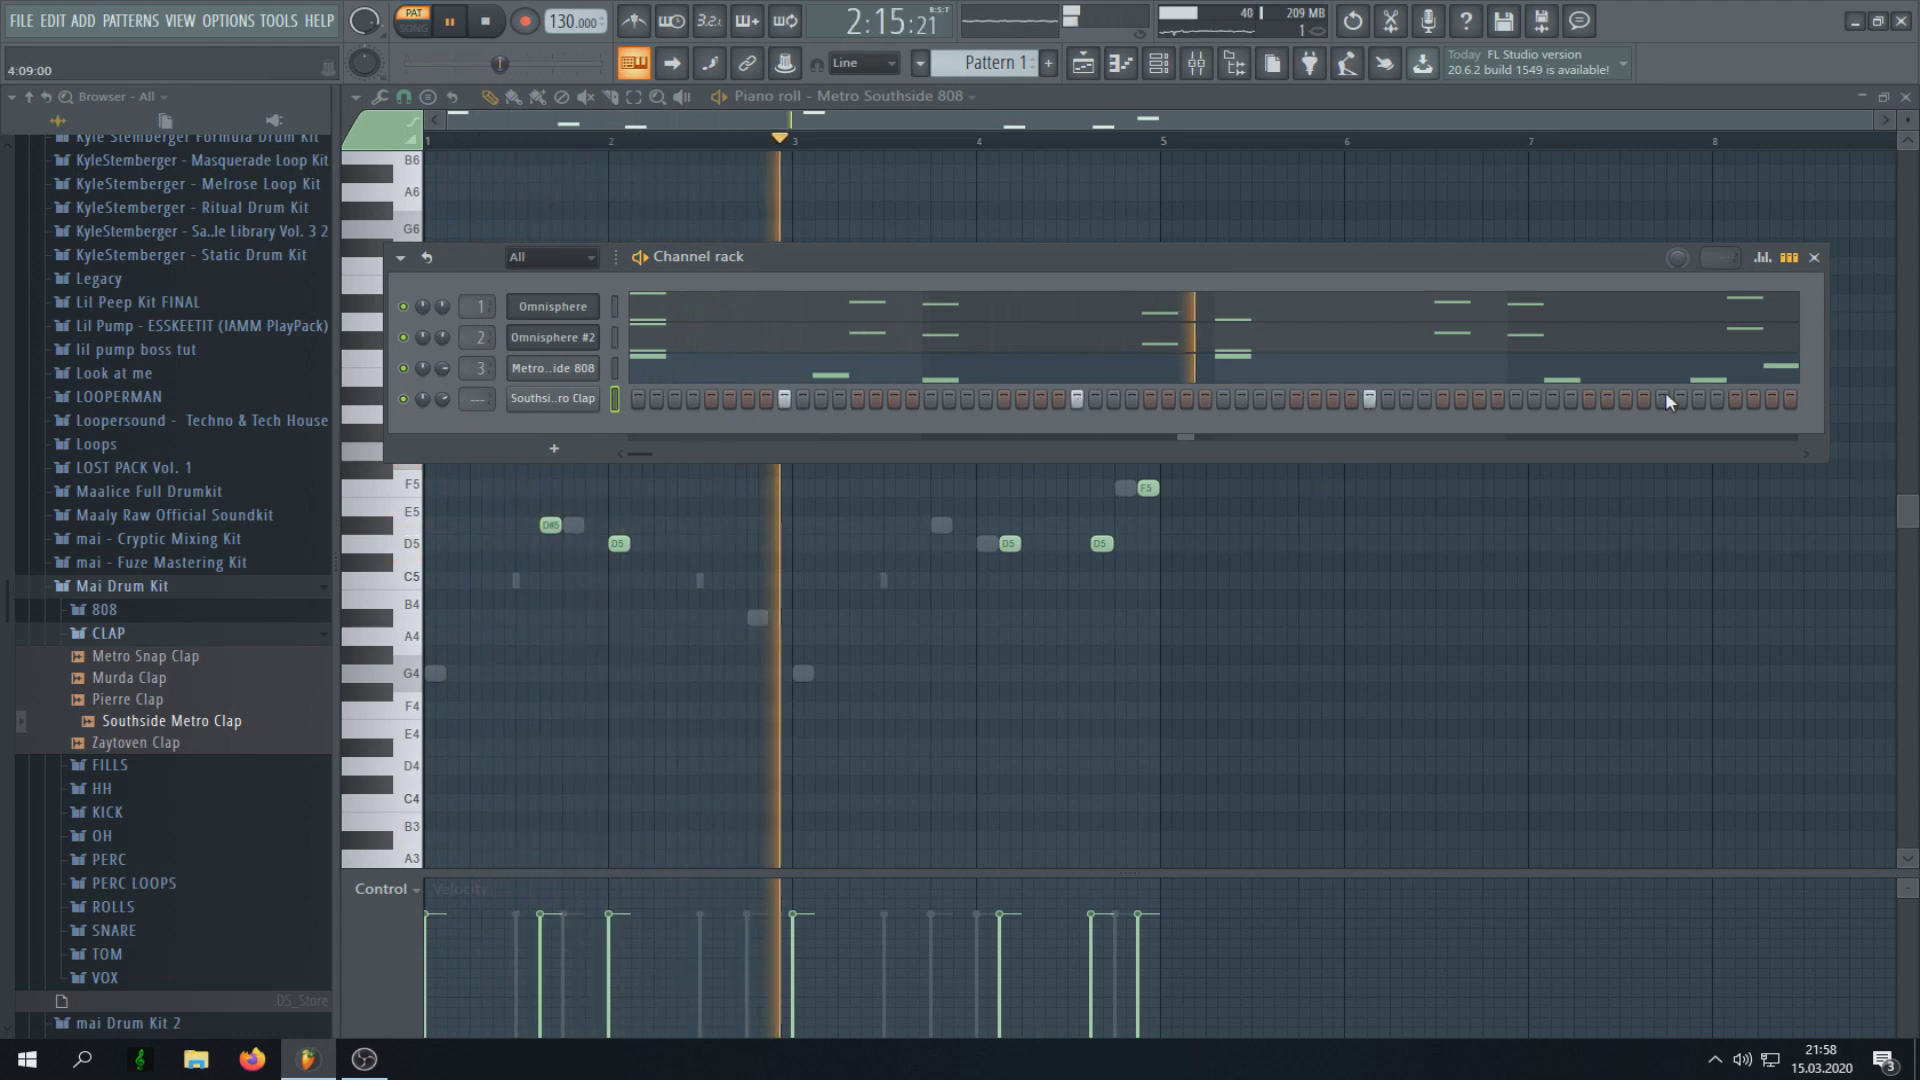
Step: Load Hat (Butter) from the Hihats folder of the KyleStemberger - Ritual Drum Kit as a new channel
click(205, 586)
scroll(214, 590, up, 5)
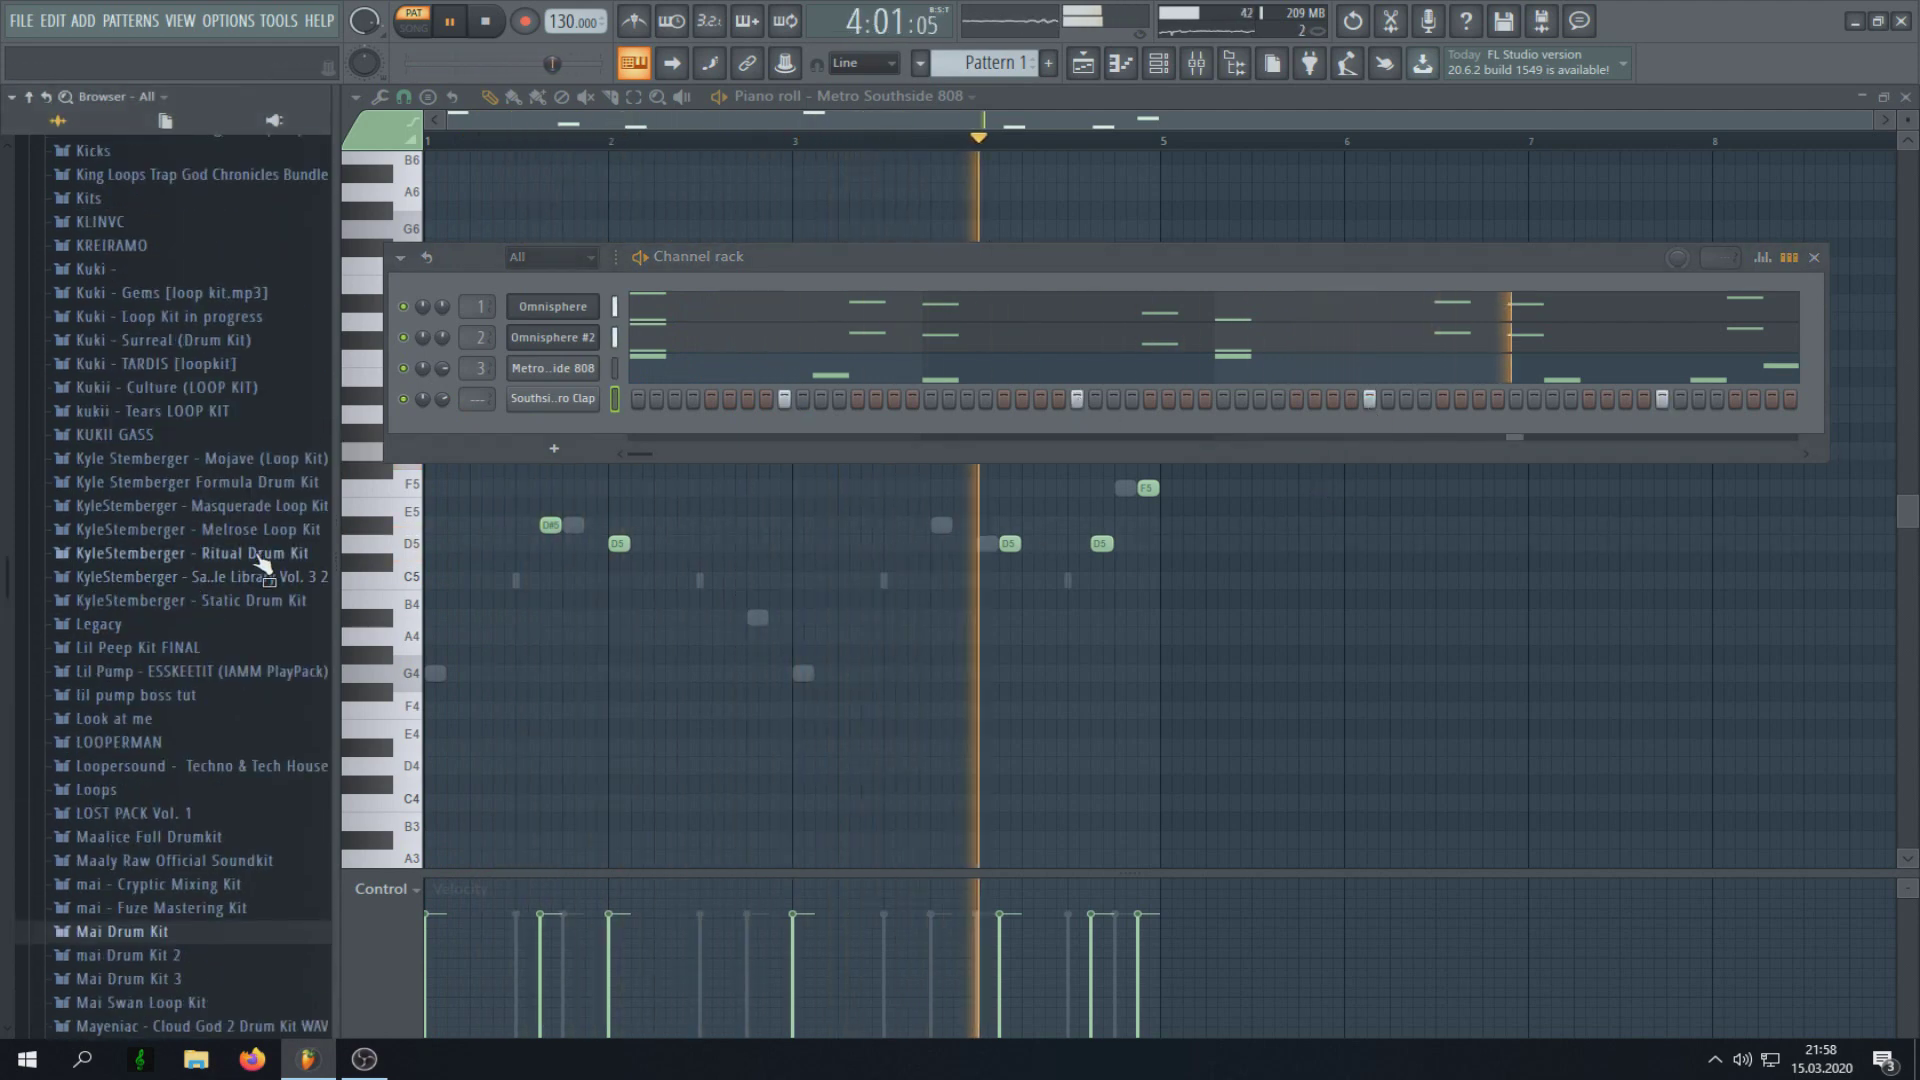
click(258, 553)
key(space)
click(546, 370)
key(space)
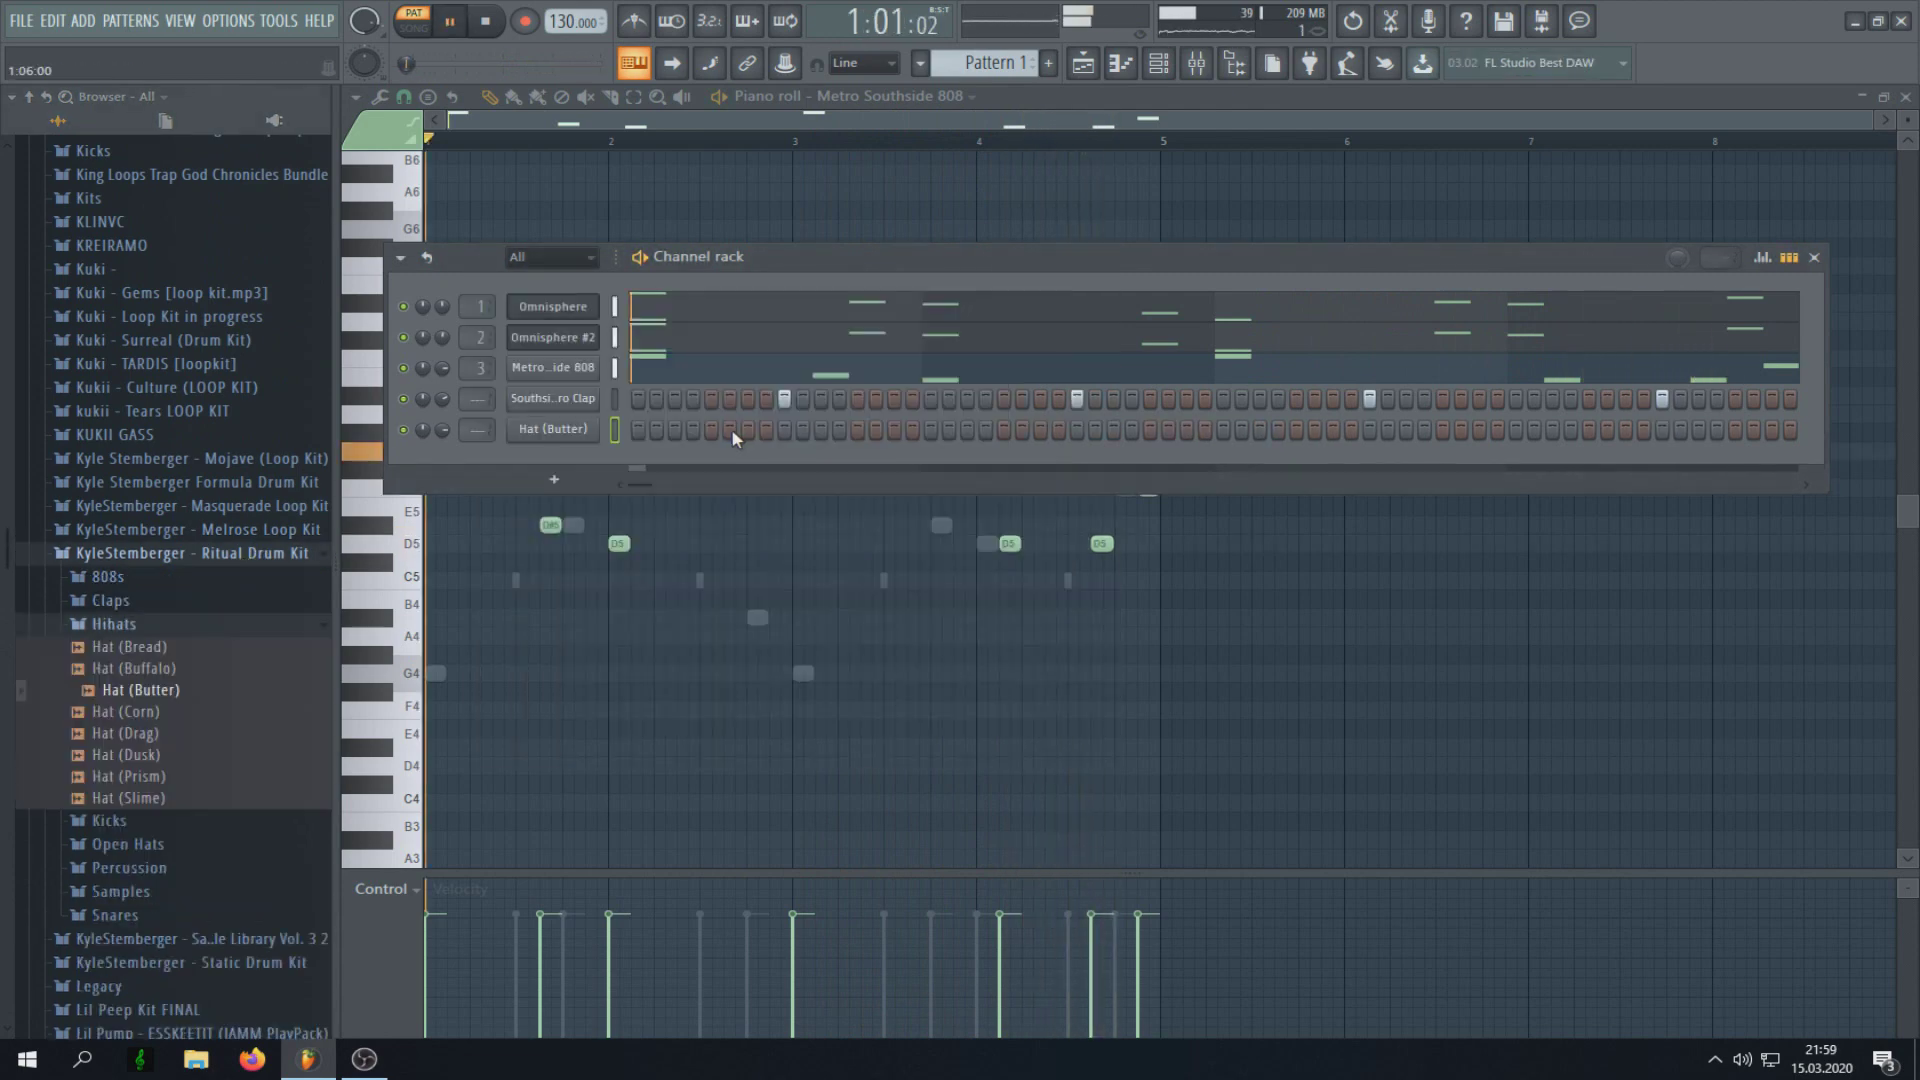
Step: Place Hat (Butter) hits on steps 5 and 7 of bar 1, auditioning the pattern
click(729, 430)
click(748, 430)
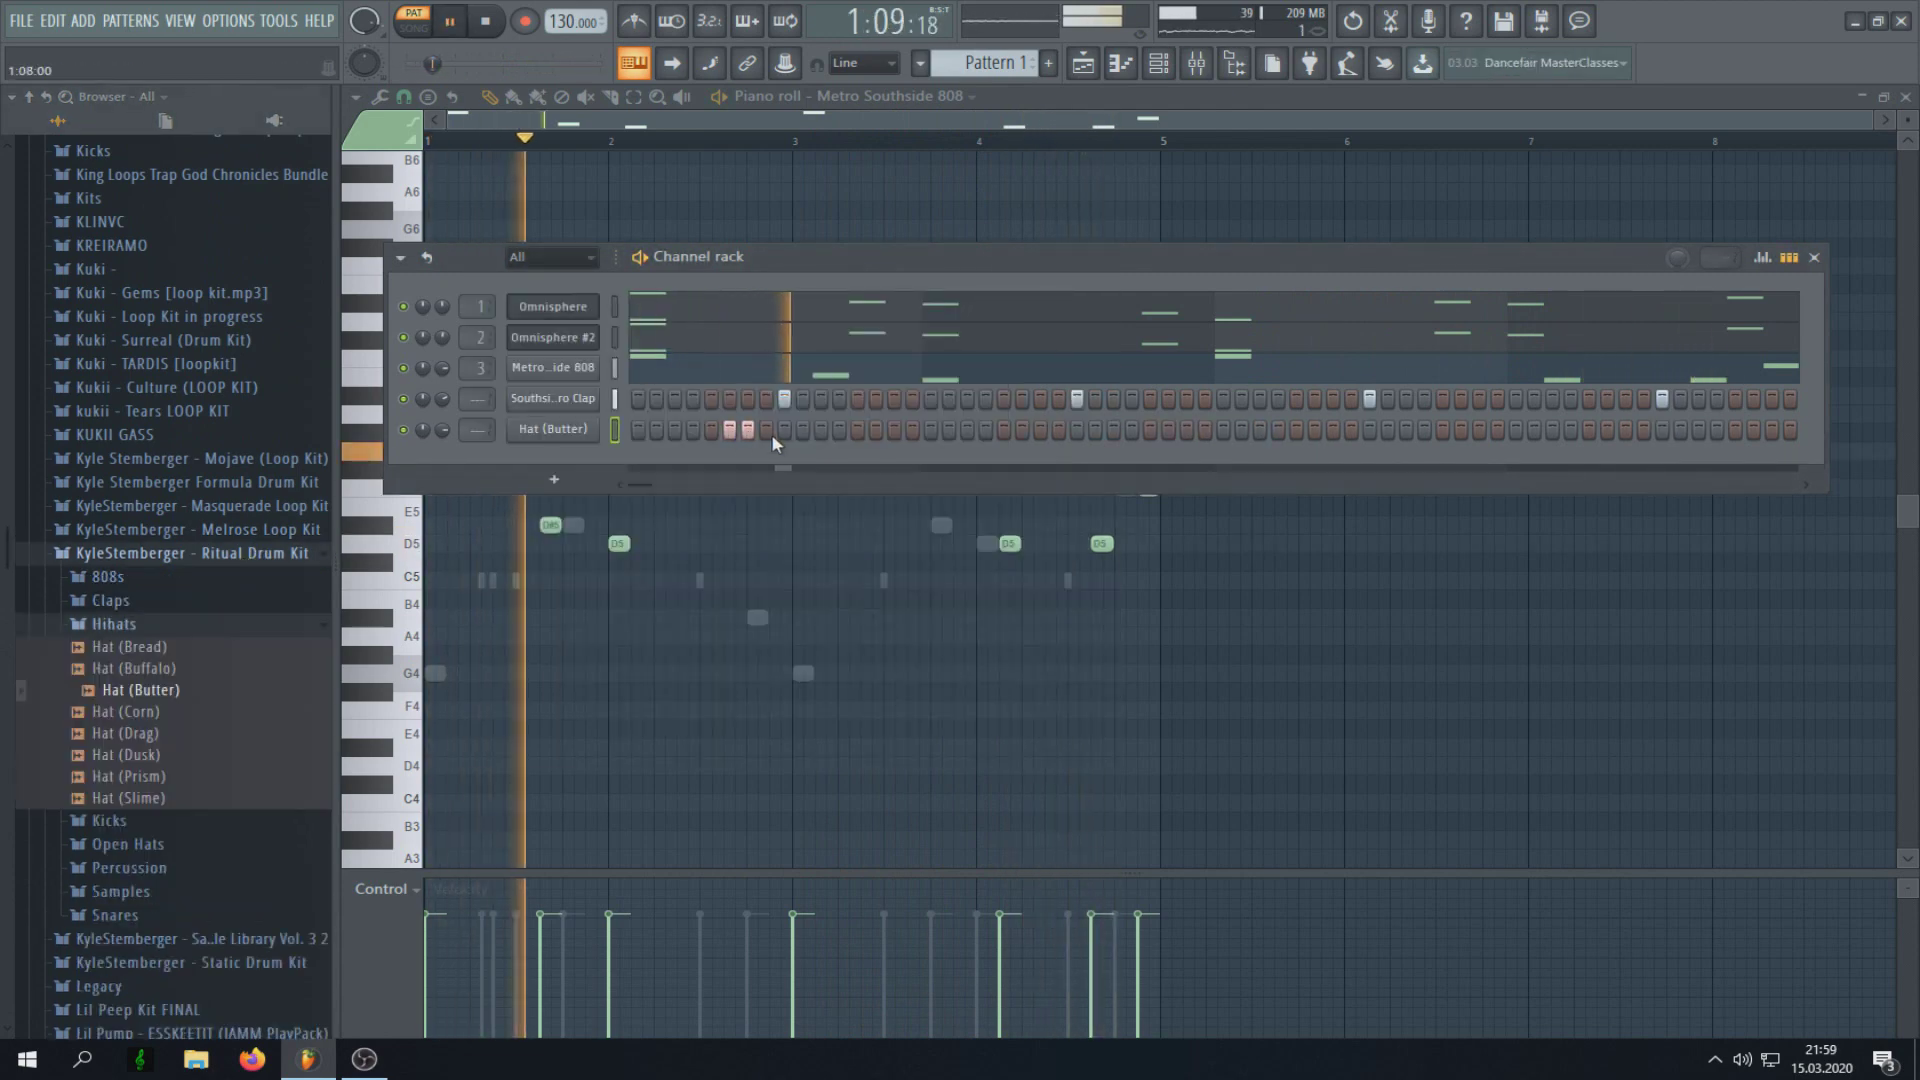
key(space)
key(space)
click(710, 430)
click(747, 430)
Step: Add Hat (Butter) hits on steps 14 and 15 of bar 1 and steps 2, 3, 5, 6 and 7 of bar 2
key(space)
key(space)
click(876, 430)
click(894, 430)
click(949, 430)
click(967, 430)
key(space)
click(1004, 430)
key(space)
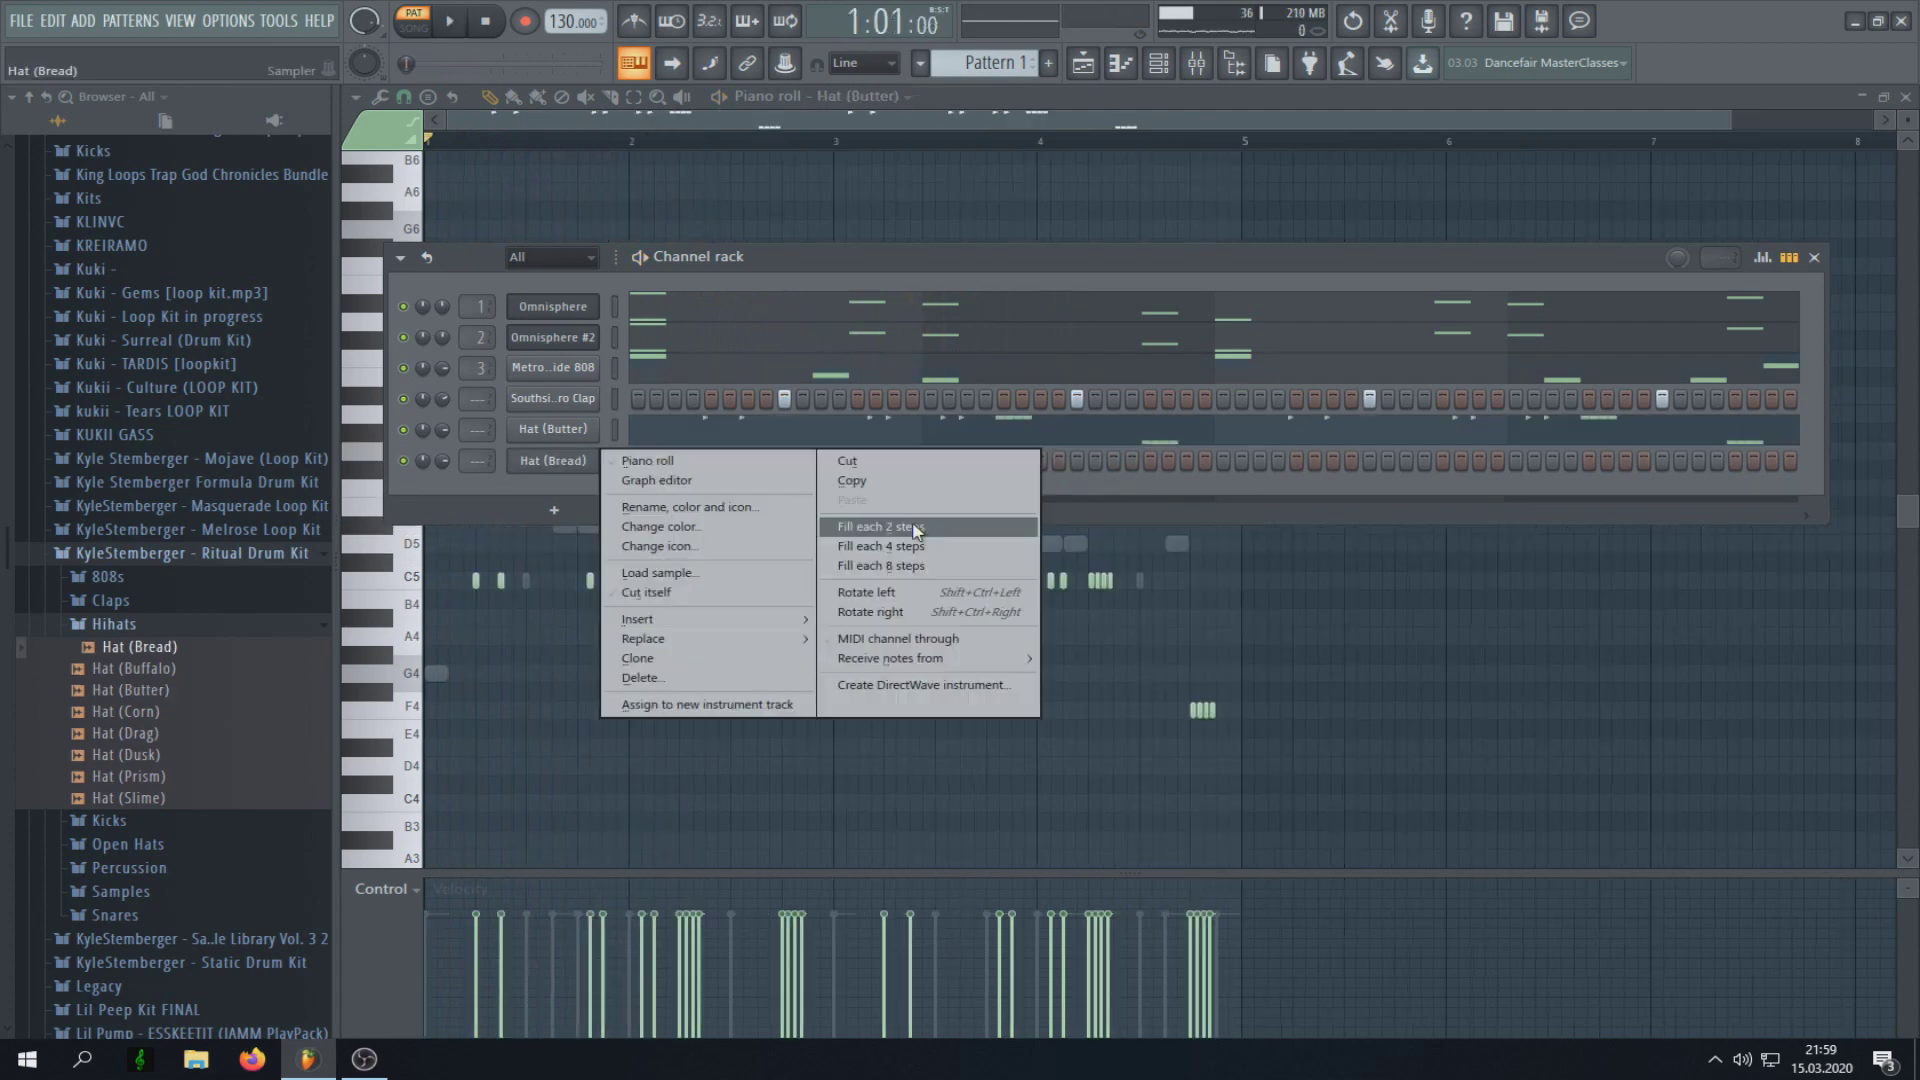
Step: Add Hat (Bread) from the Ritual Drum Kit on every second step and adjust its channel volume
click(994, 527)
click(565, 462)
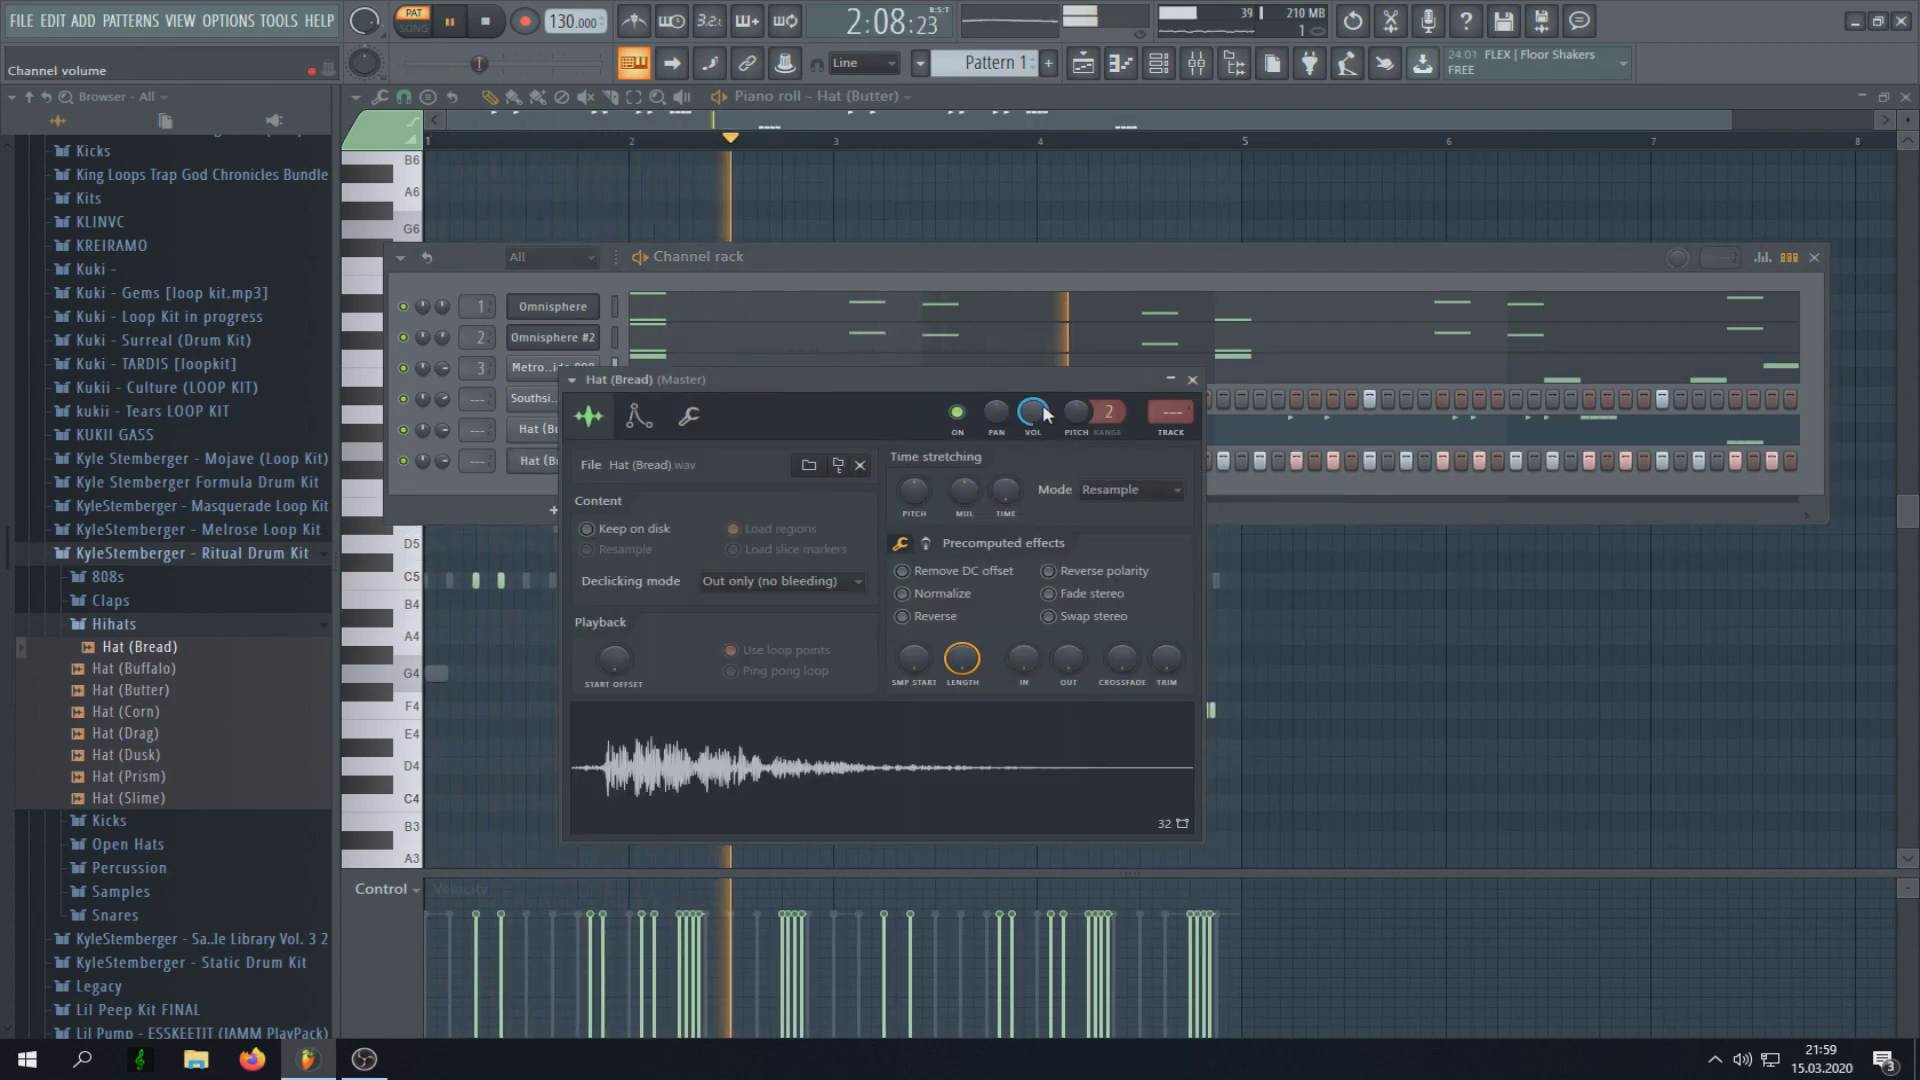
click(1192, 379)
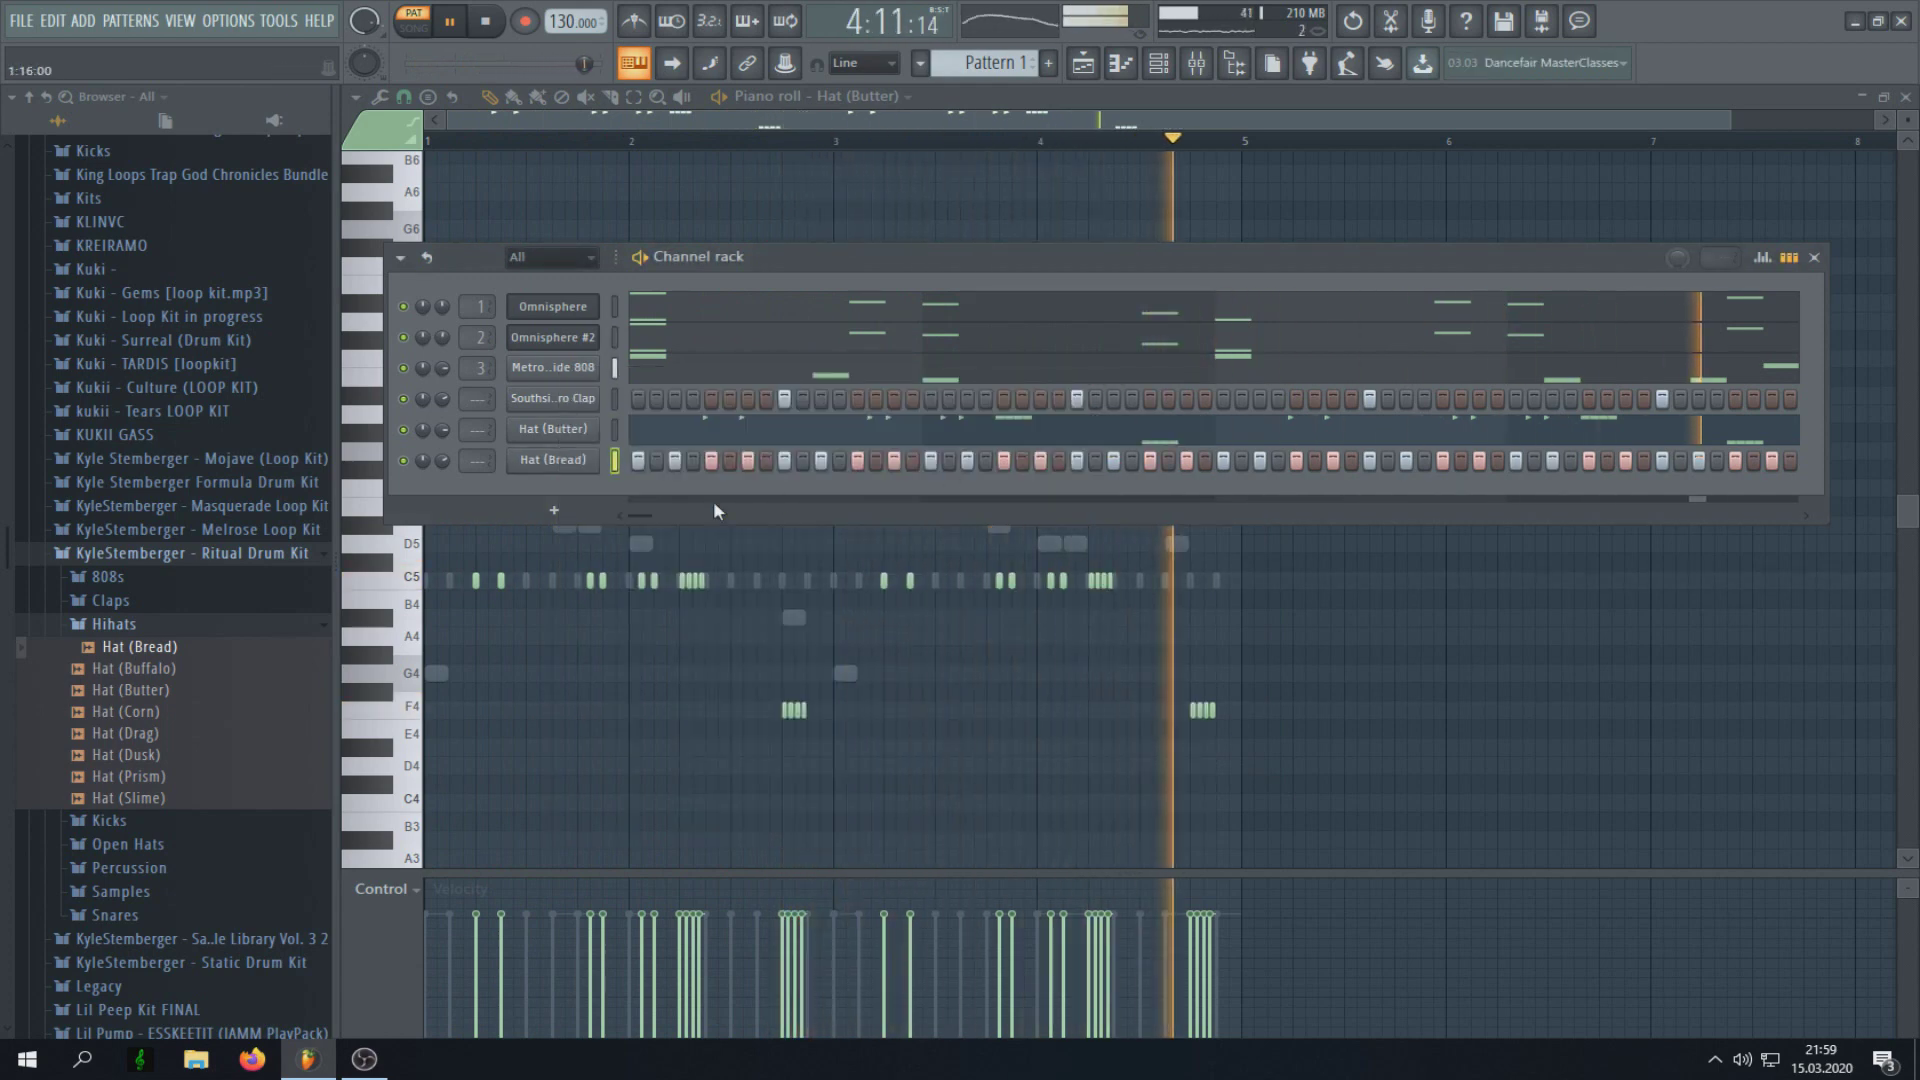
Step: Load Kick (Thanos) from the Ritual Drum Kit as a new channel and place a kick on step 1 of bar 1
click(187, 623)
key(space)
click(142, 648)
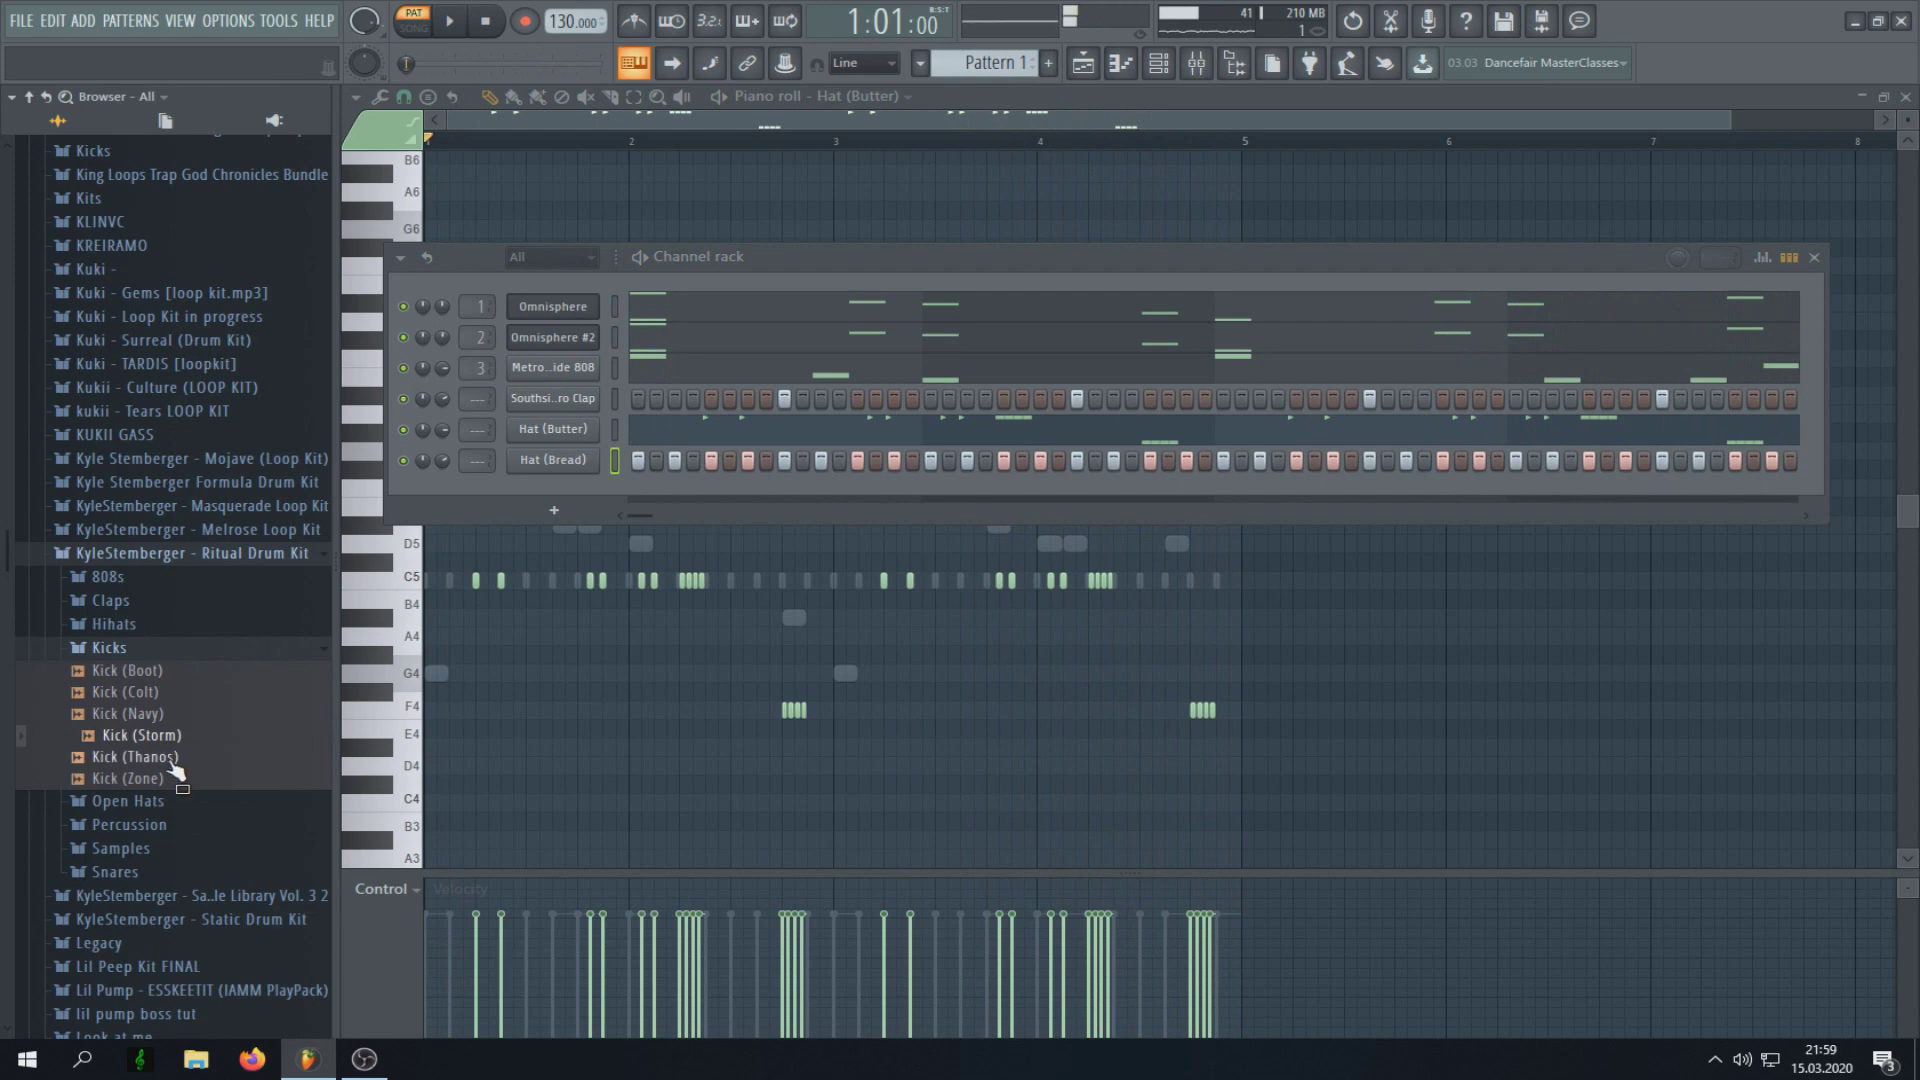
drag(538, 493, 646, 485)
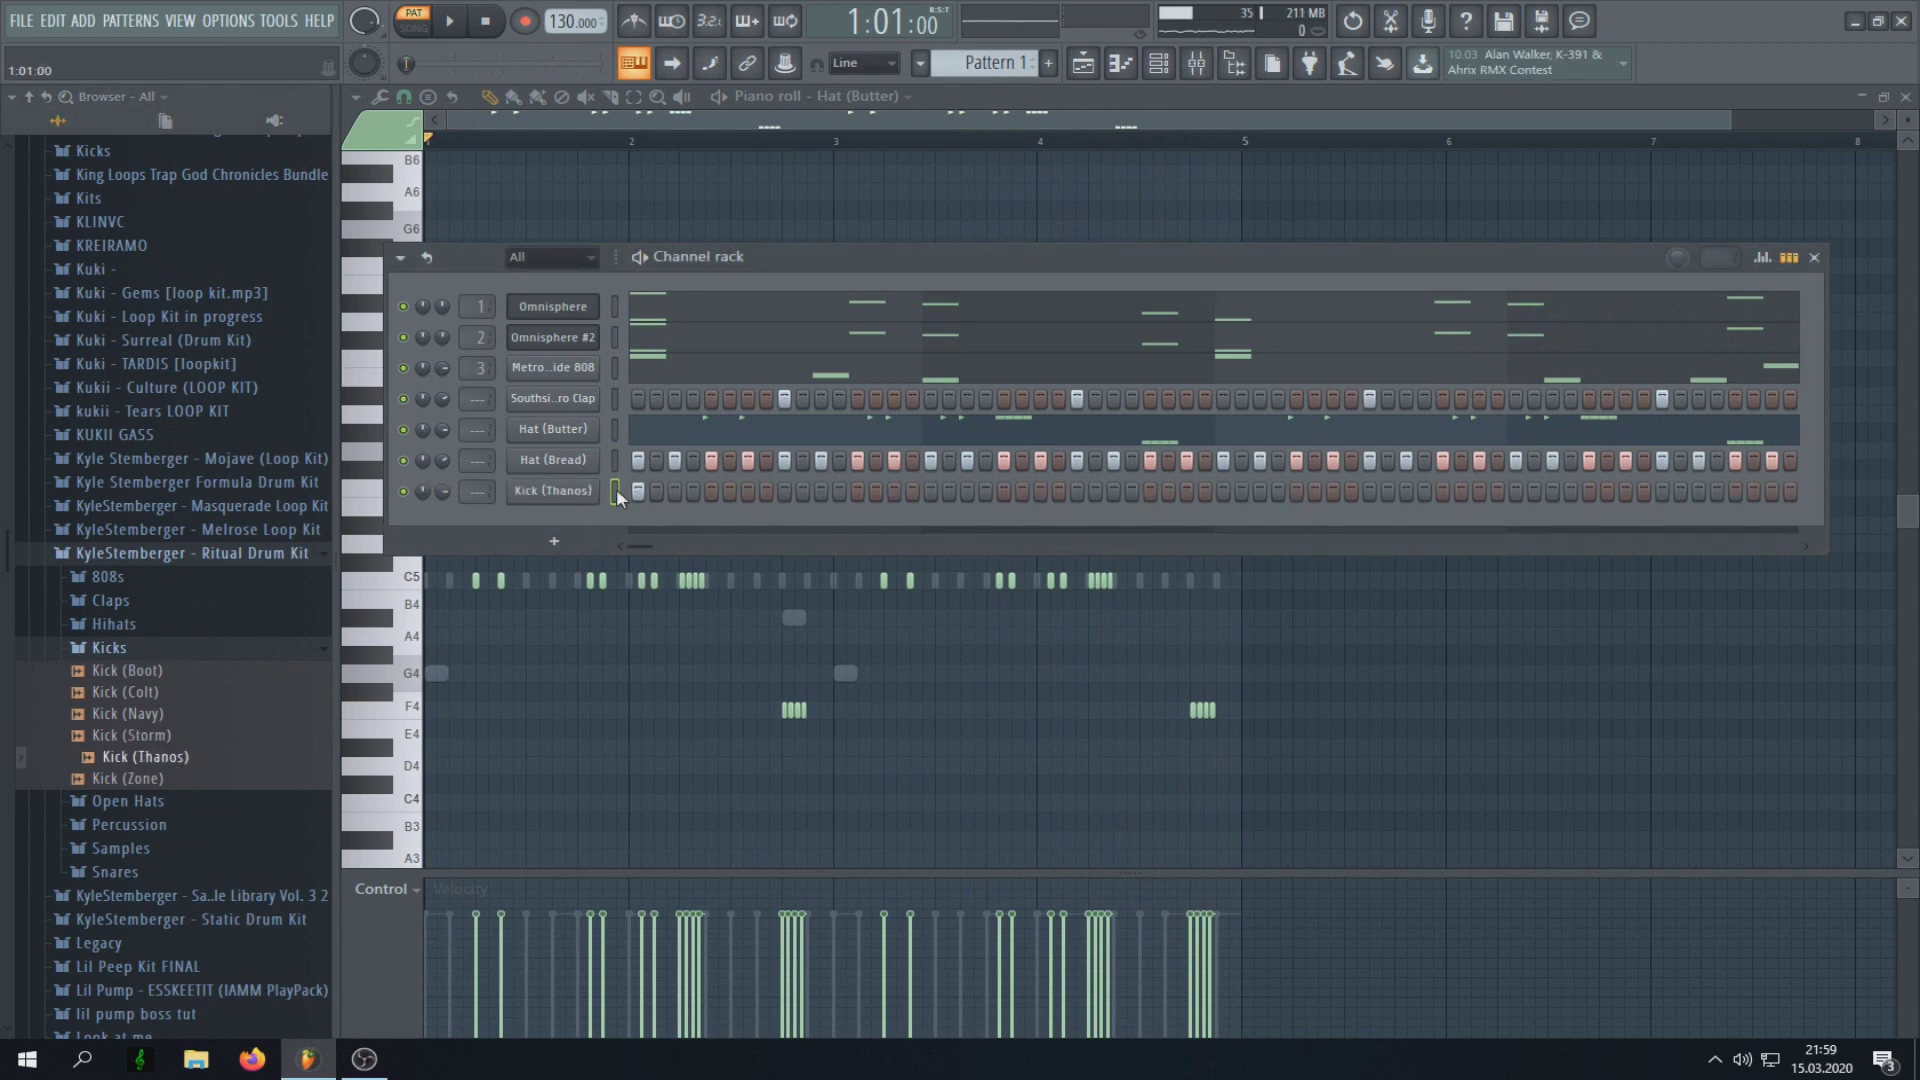
Step: Add kick hits on step 15 of bar 1, step 1 of bars 2 and 3, and steps 3, 11 and 15 of bar 4
key(space)
click(932, 490)
click(895, 490)
click(1226, 491)
click(1555, 489)
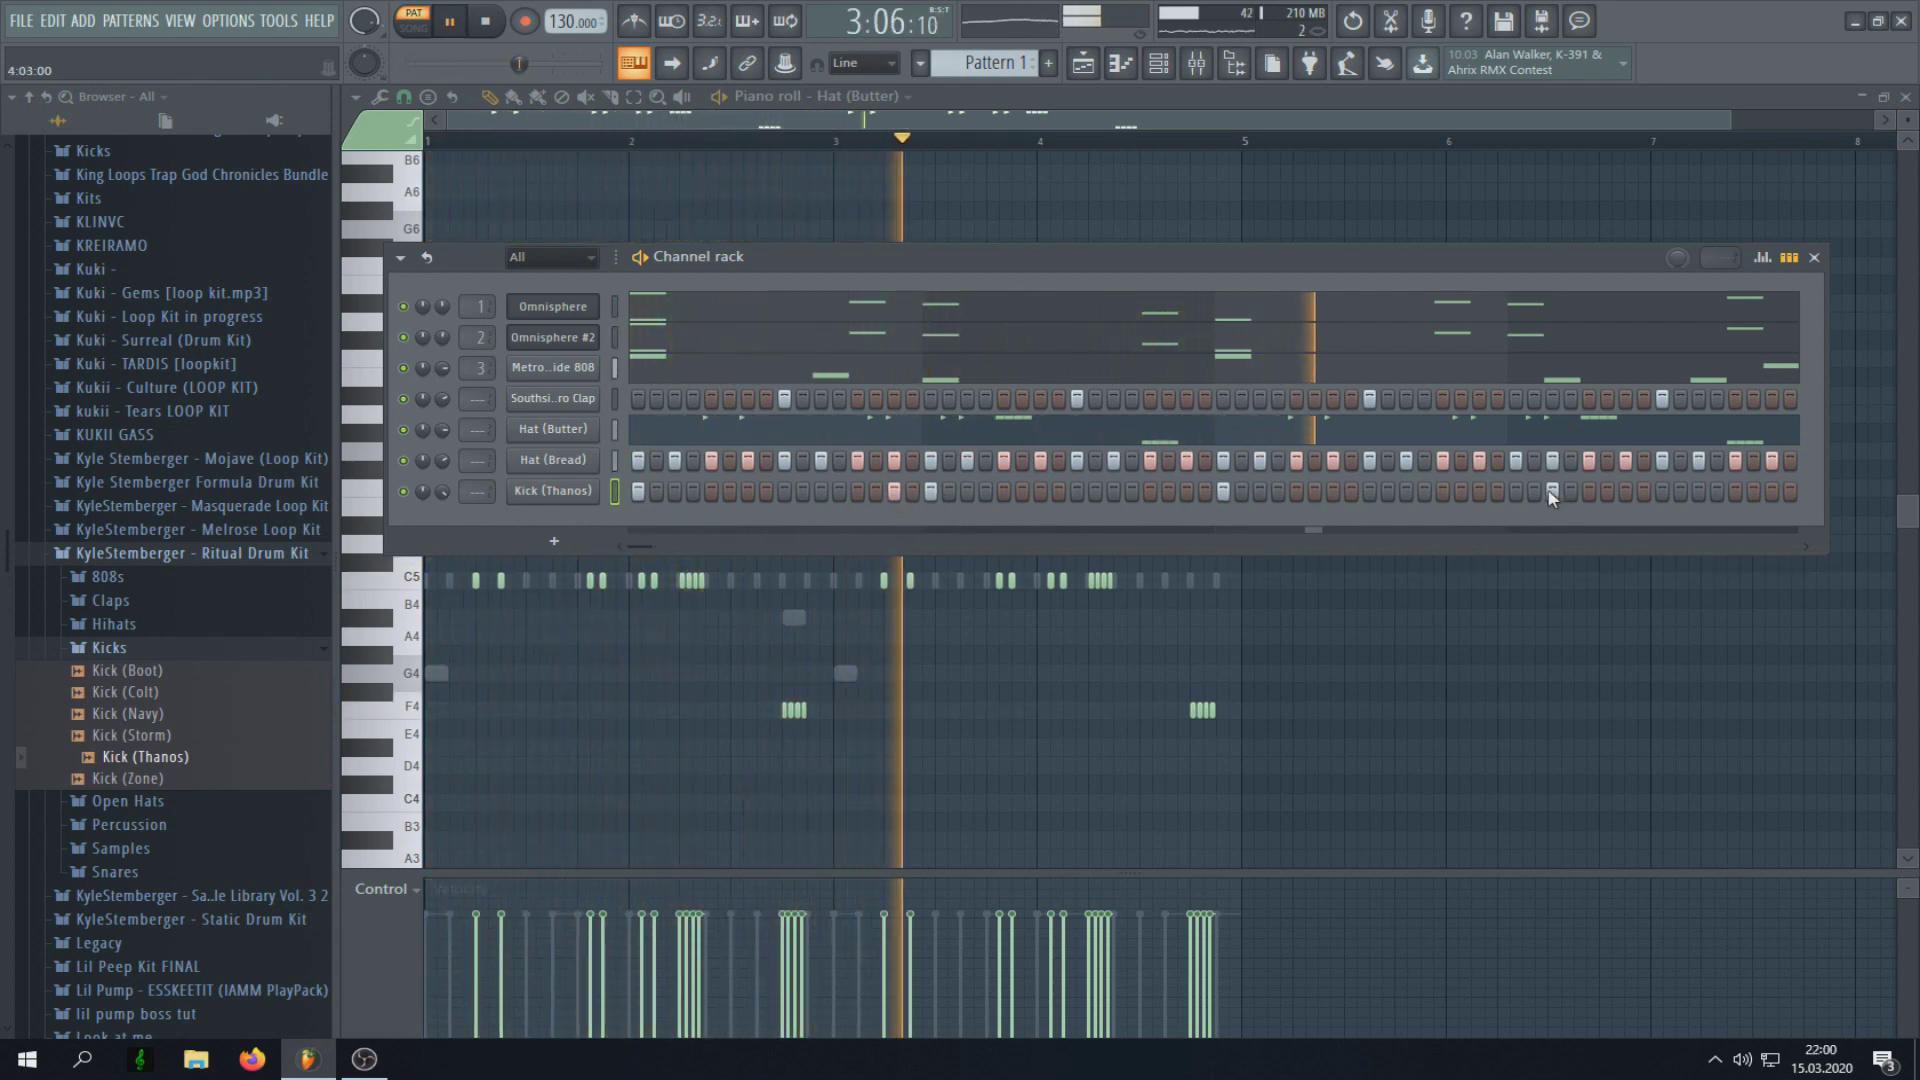
click(1697, 491)
click(1771, 491)
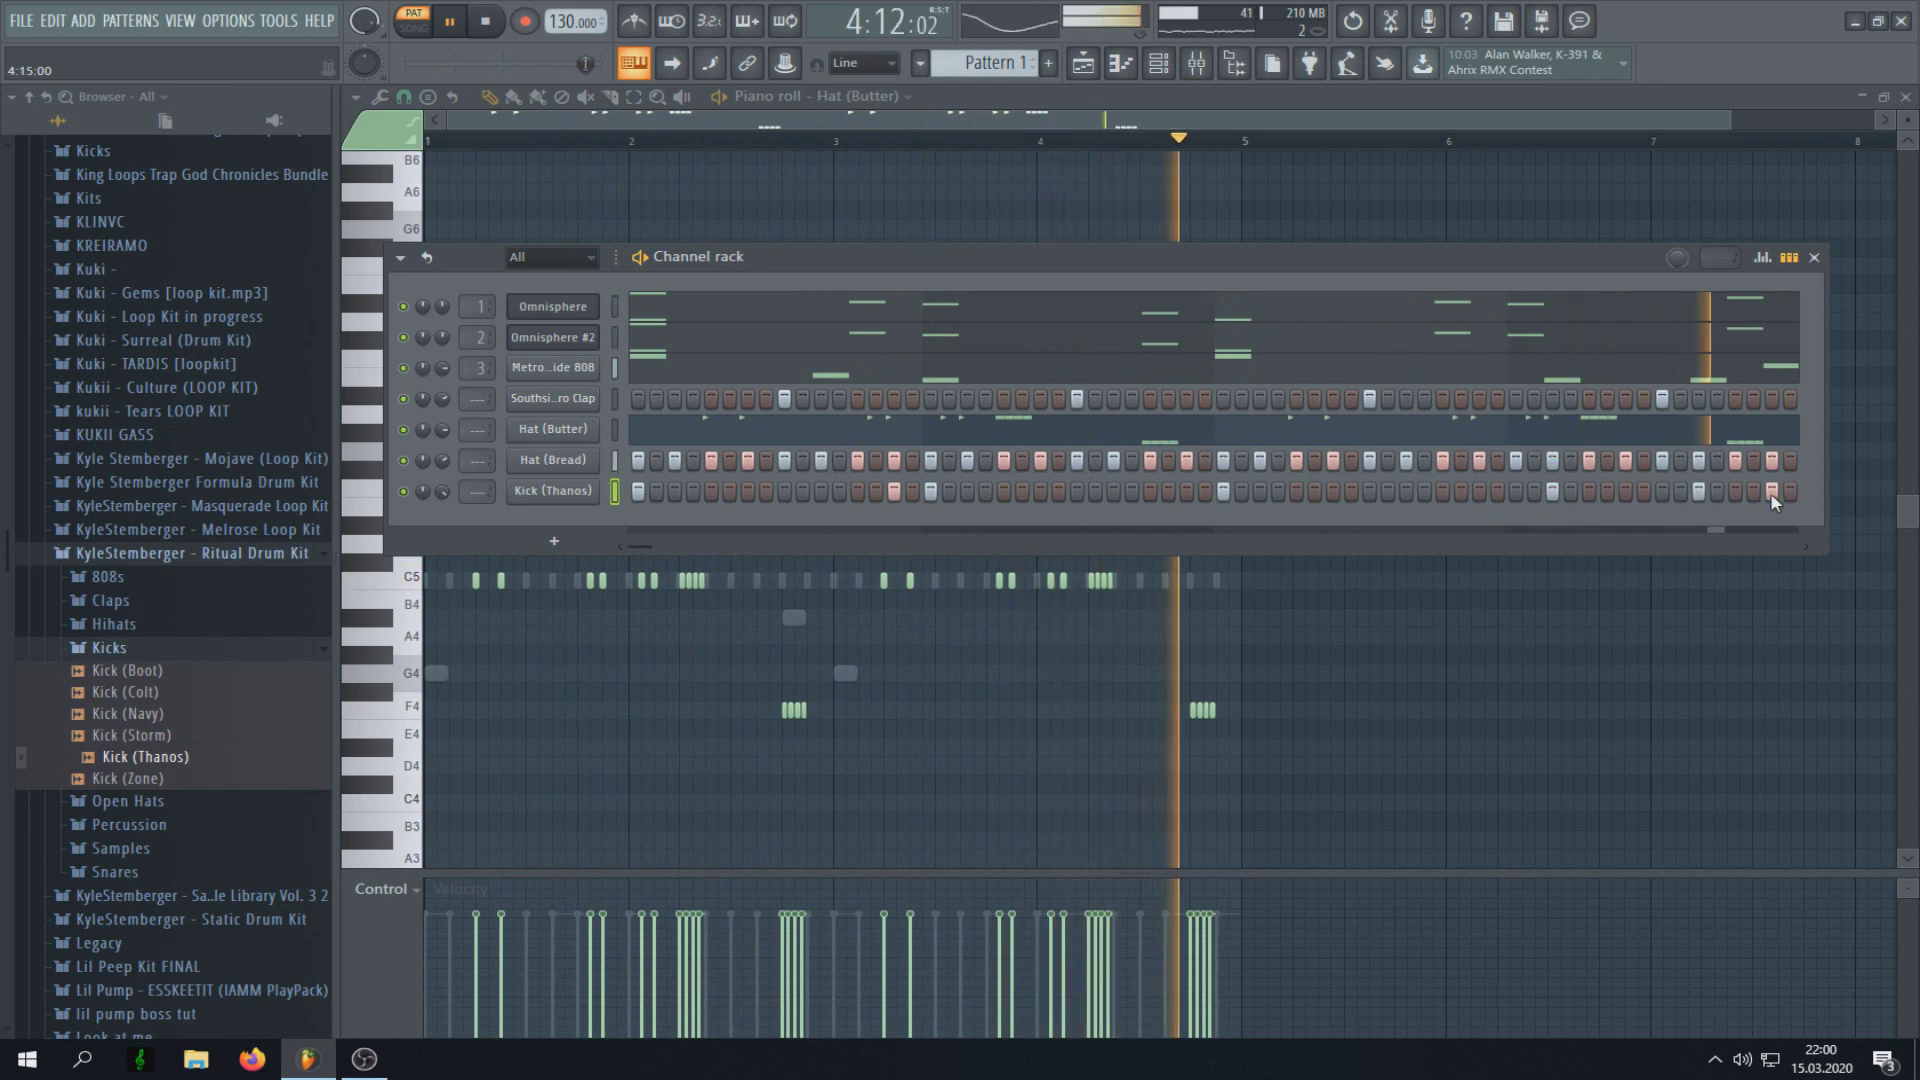
key(space)
Step: Try Kick (Colt) with its time stretching reset, and Kick (Navy), as replacement samples on the kick channel
click(152, 673)
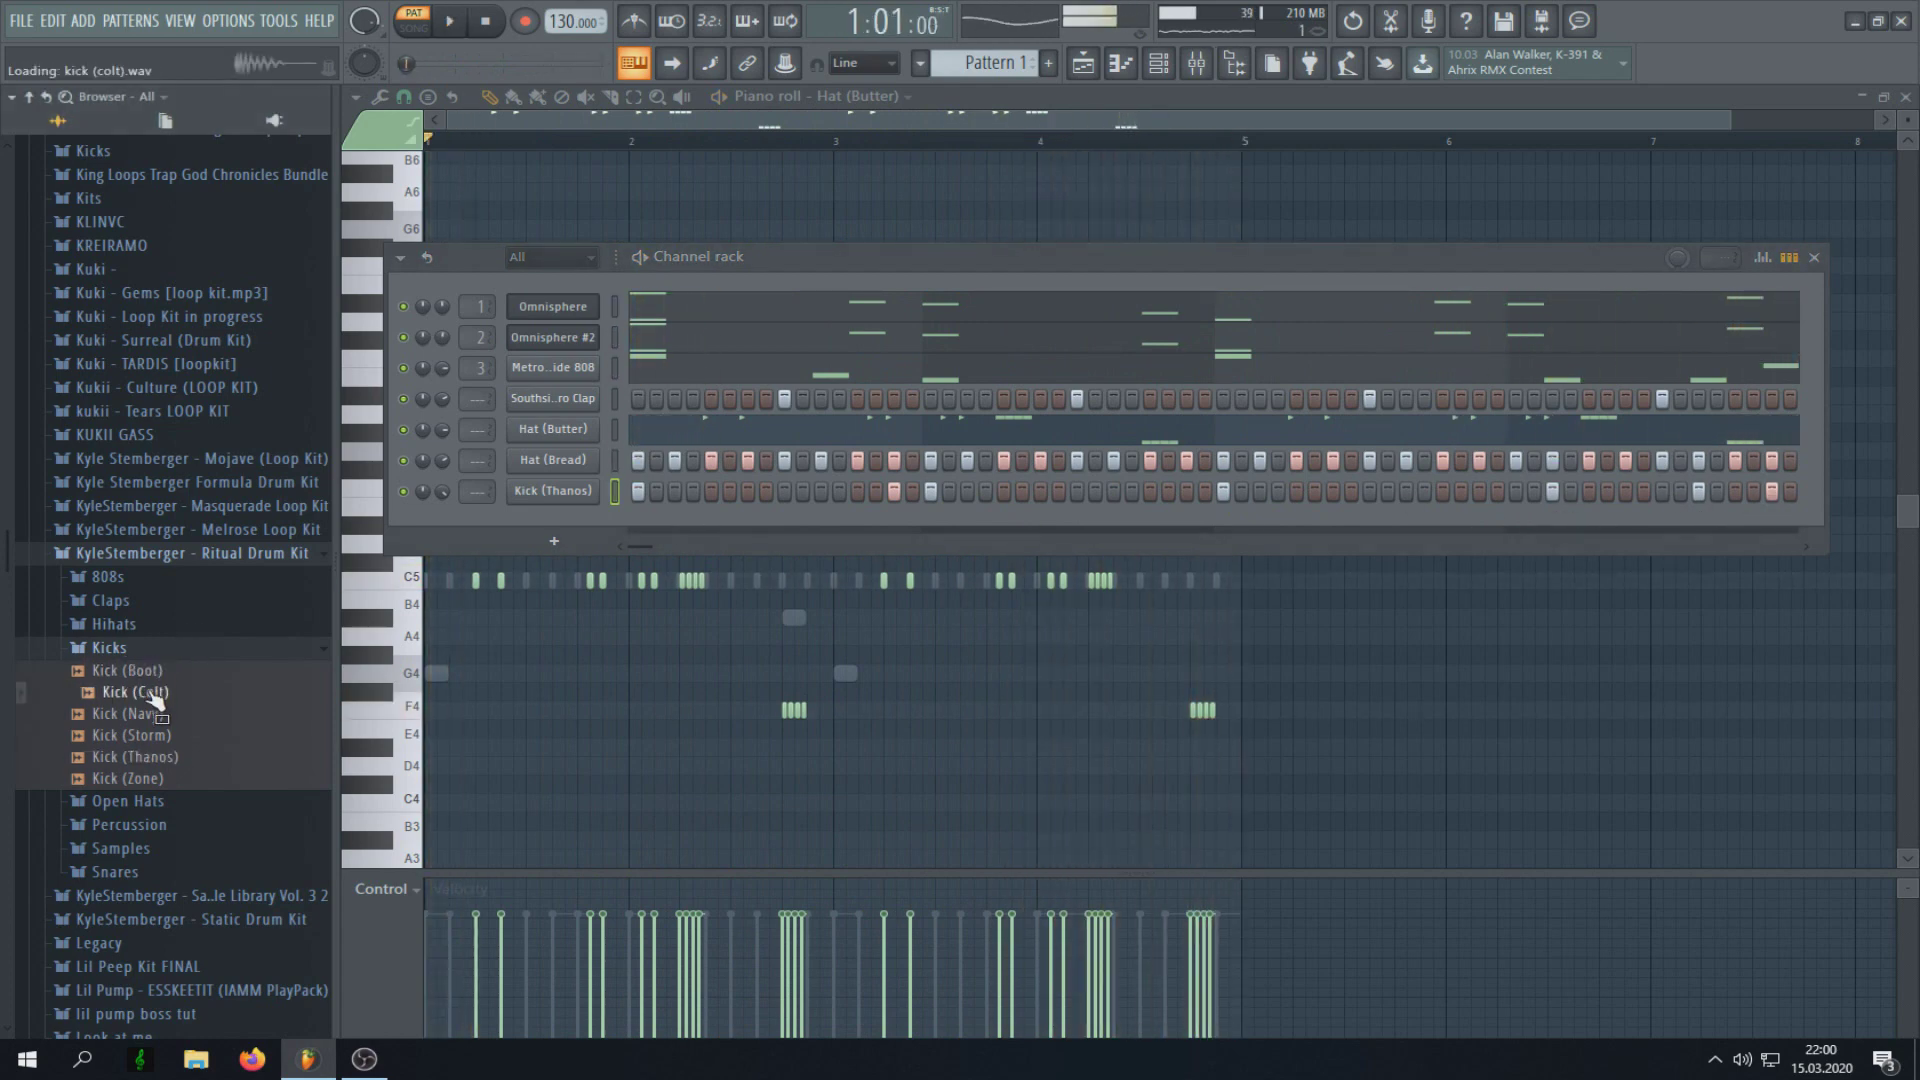
drag(531, 507, 559, 497)
key(space)
key(space)
click(571, 496)
right_click(803, 301)
click(818, 312)
click(984, 192)
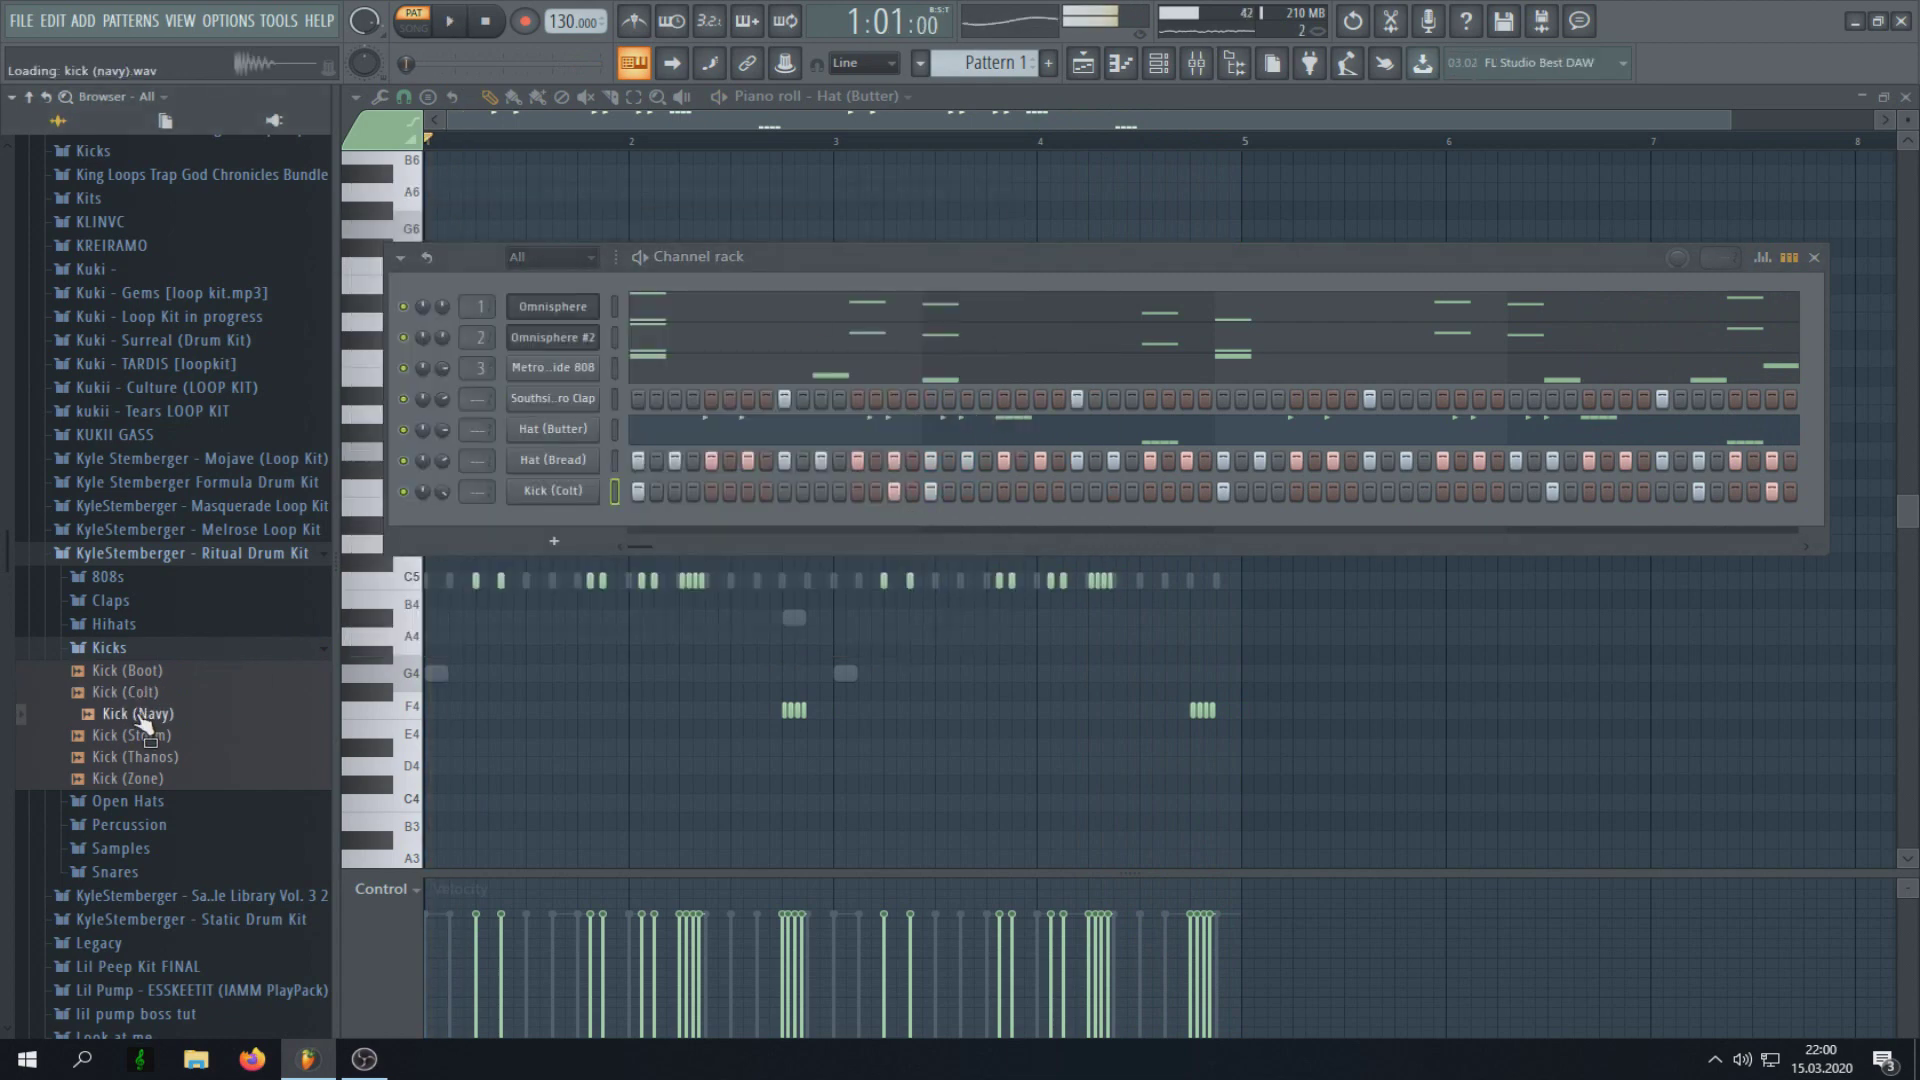
key(space)
Step: Replace the kick channel's sample with Kick (Boot), reset its time stretching and audition the pattern
key(space)
drag(181, 687, 179, 674)
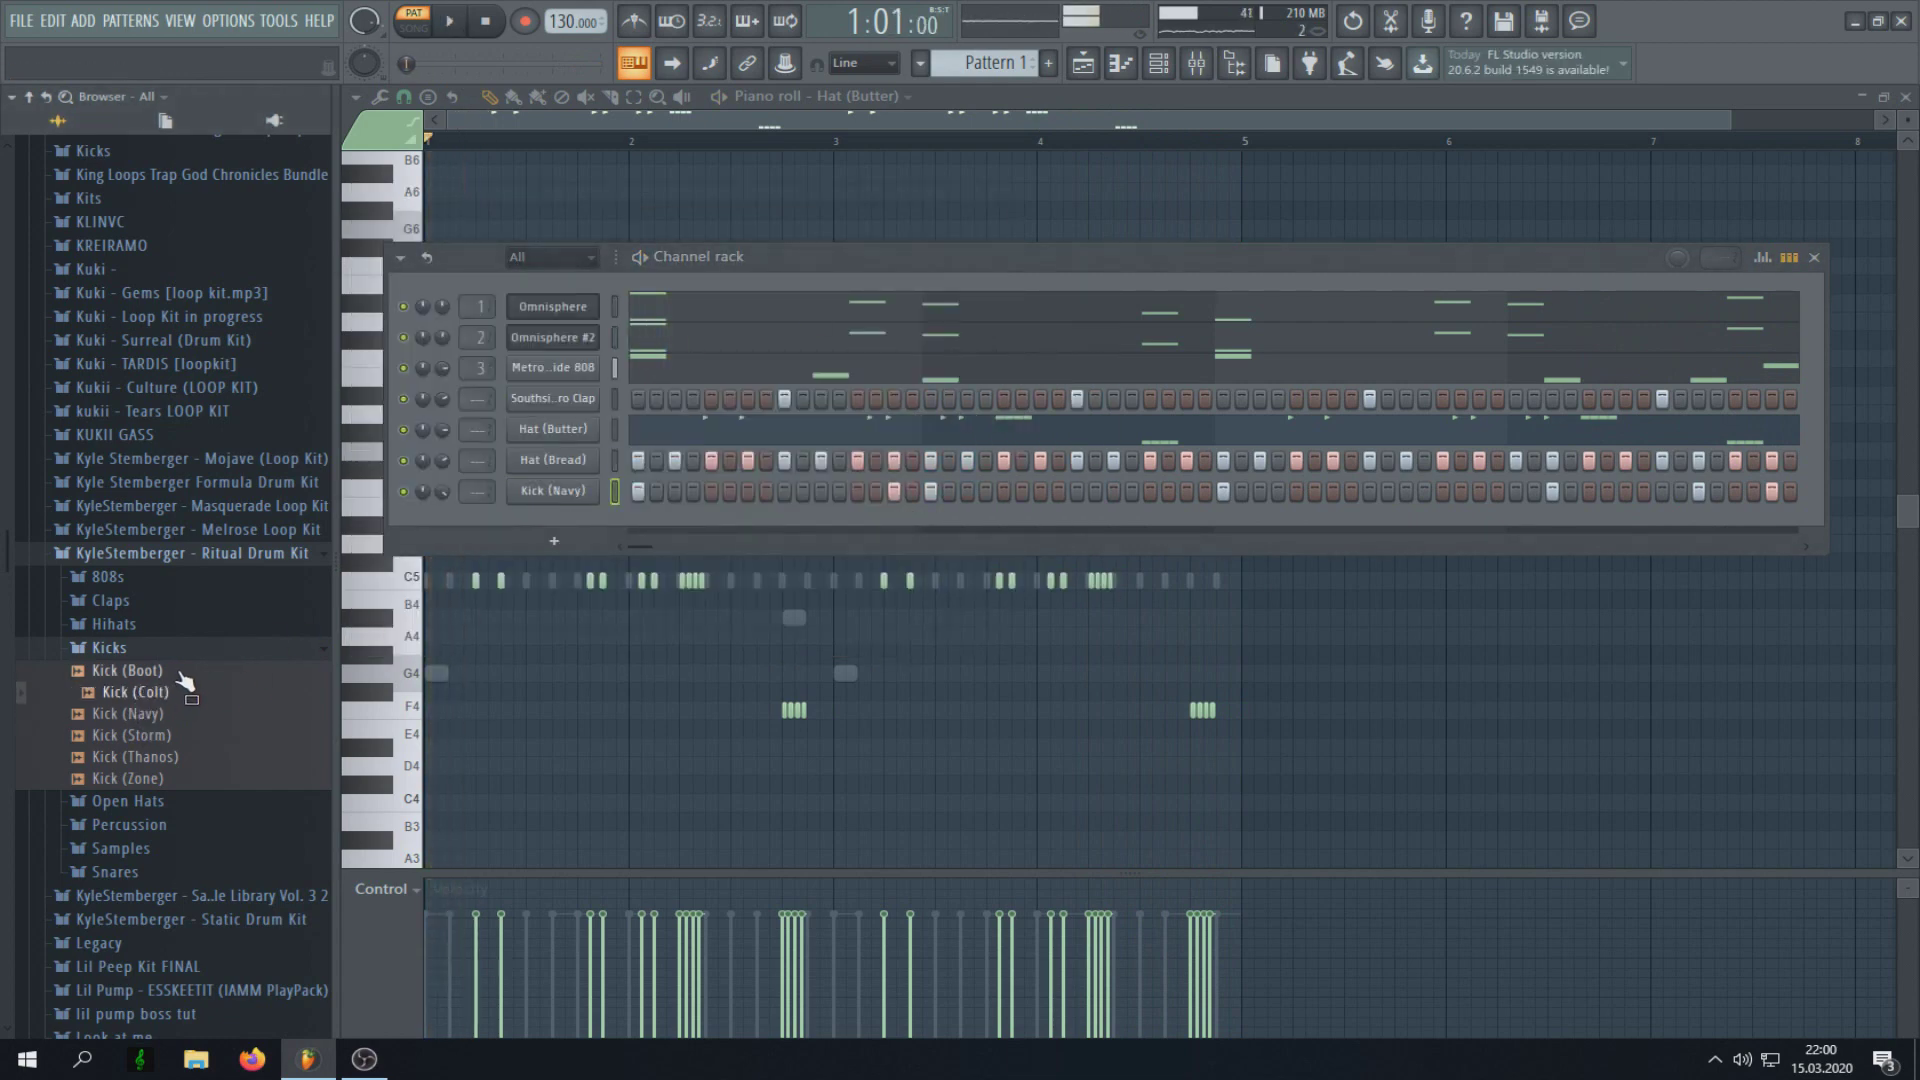
drag(553, 495, 552, 491)
click(553, 490)
right_click(797, 303)
click(818, 312)
Step: Normalize the Kick (Boot) sample, try a 6% boost and reset the boost to its default
key(space)
click(717, 356)
key(space)
scroll(715, 395, up, 3)
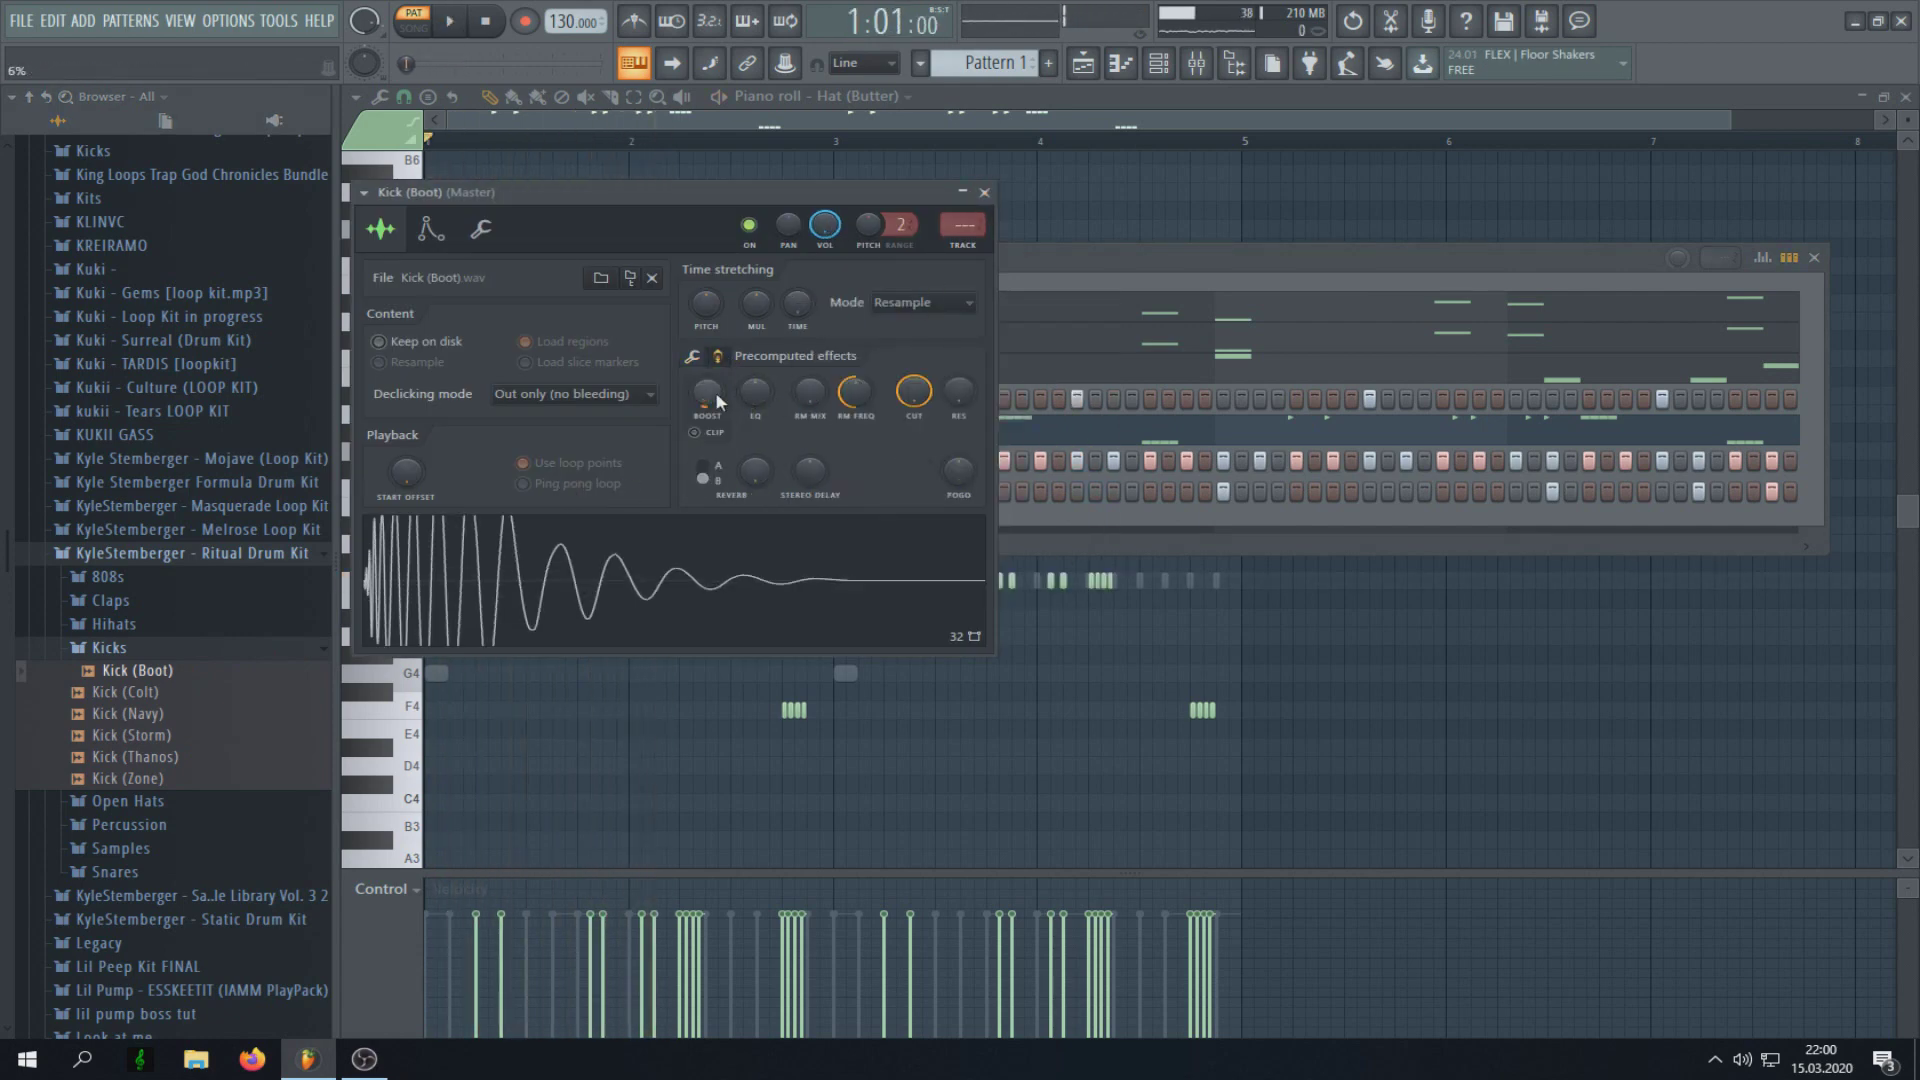
key(space)
right_click(715, 392)
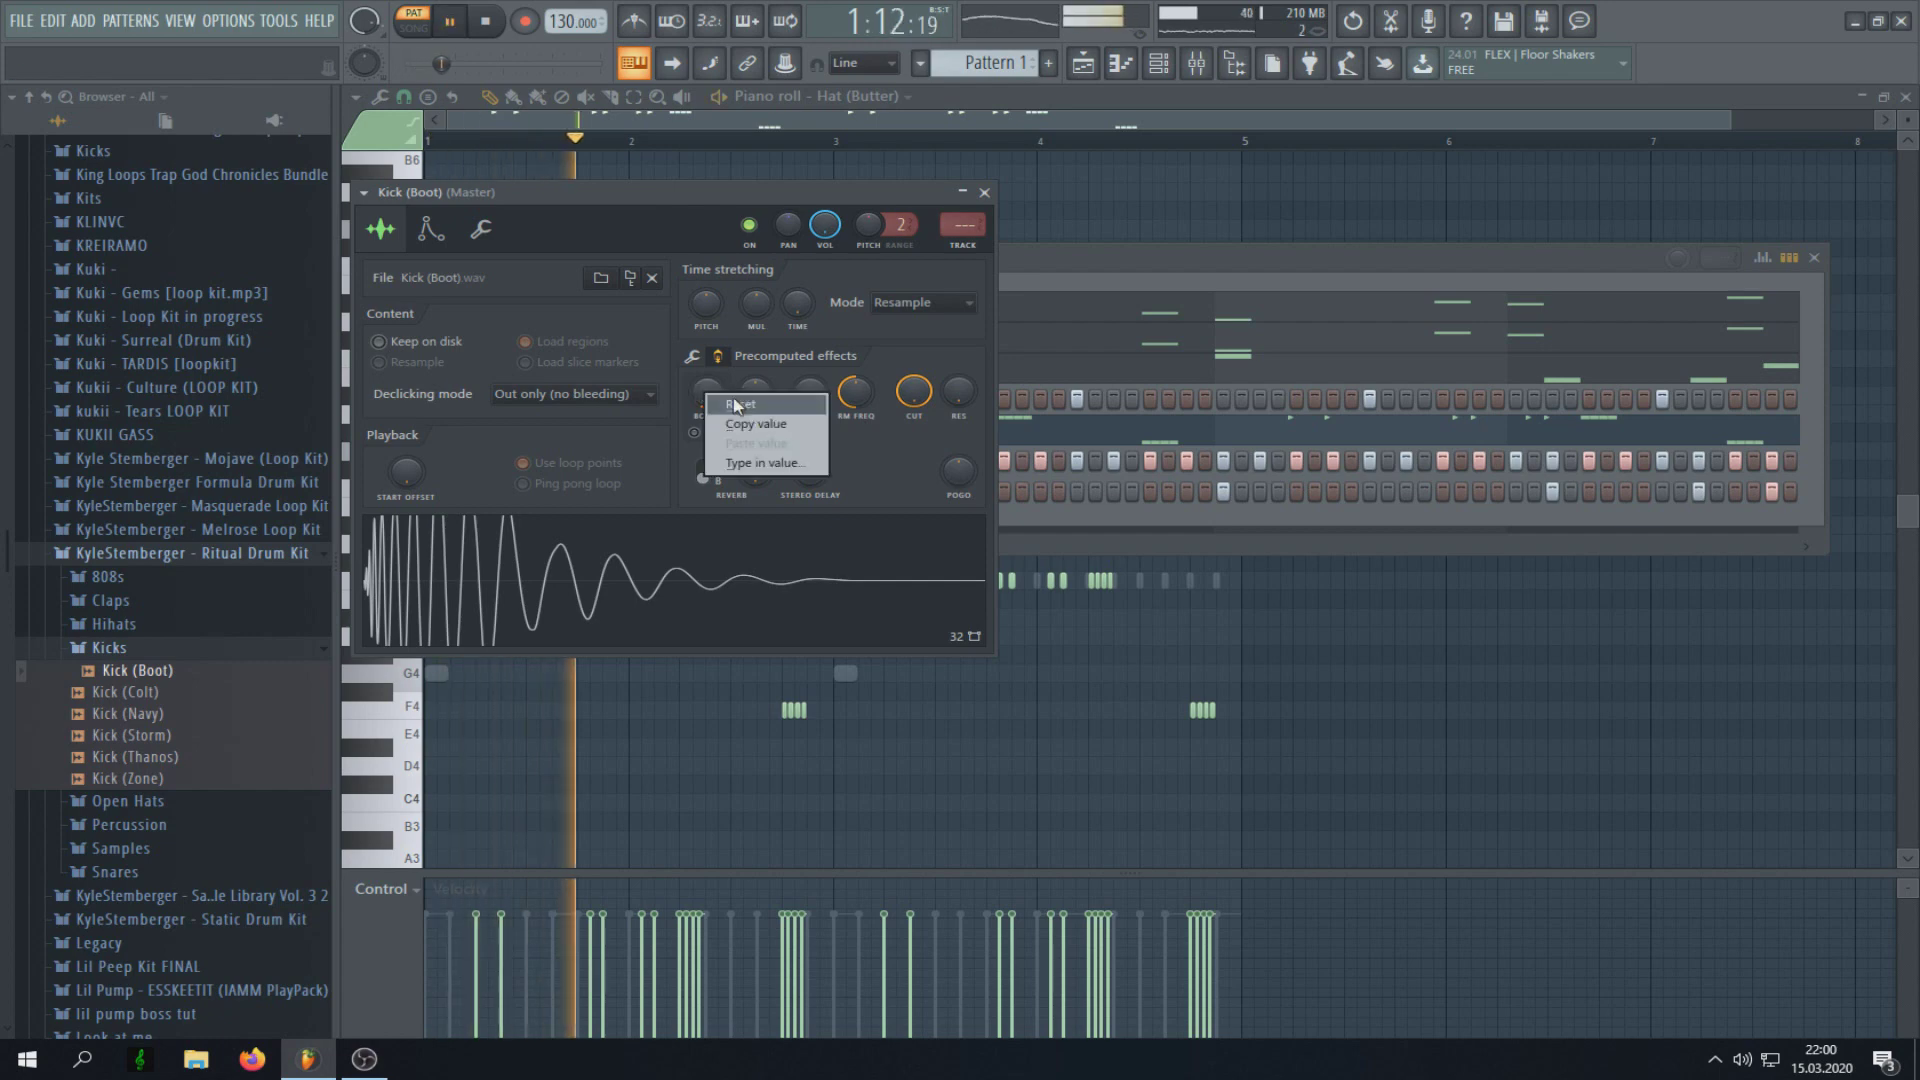
click(740, 403)
click(981, 190)
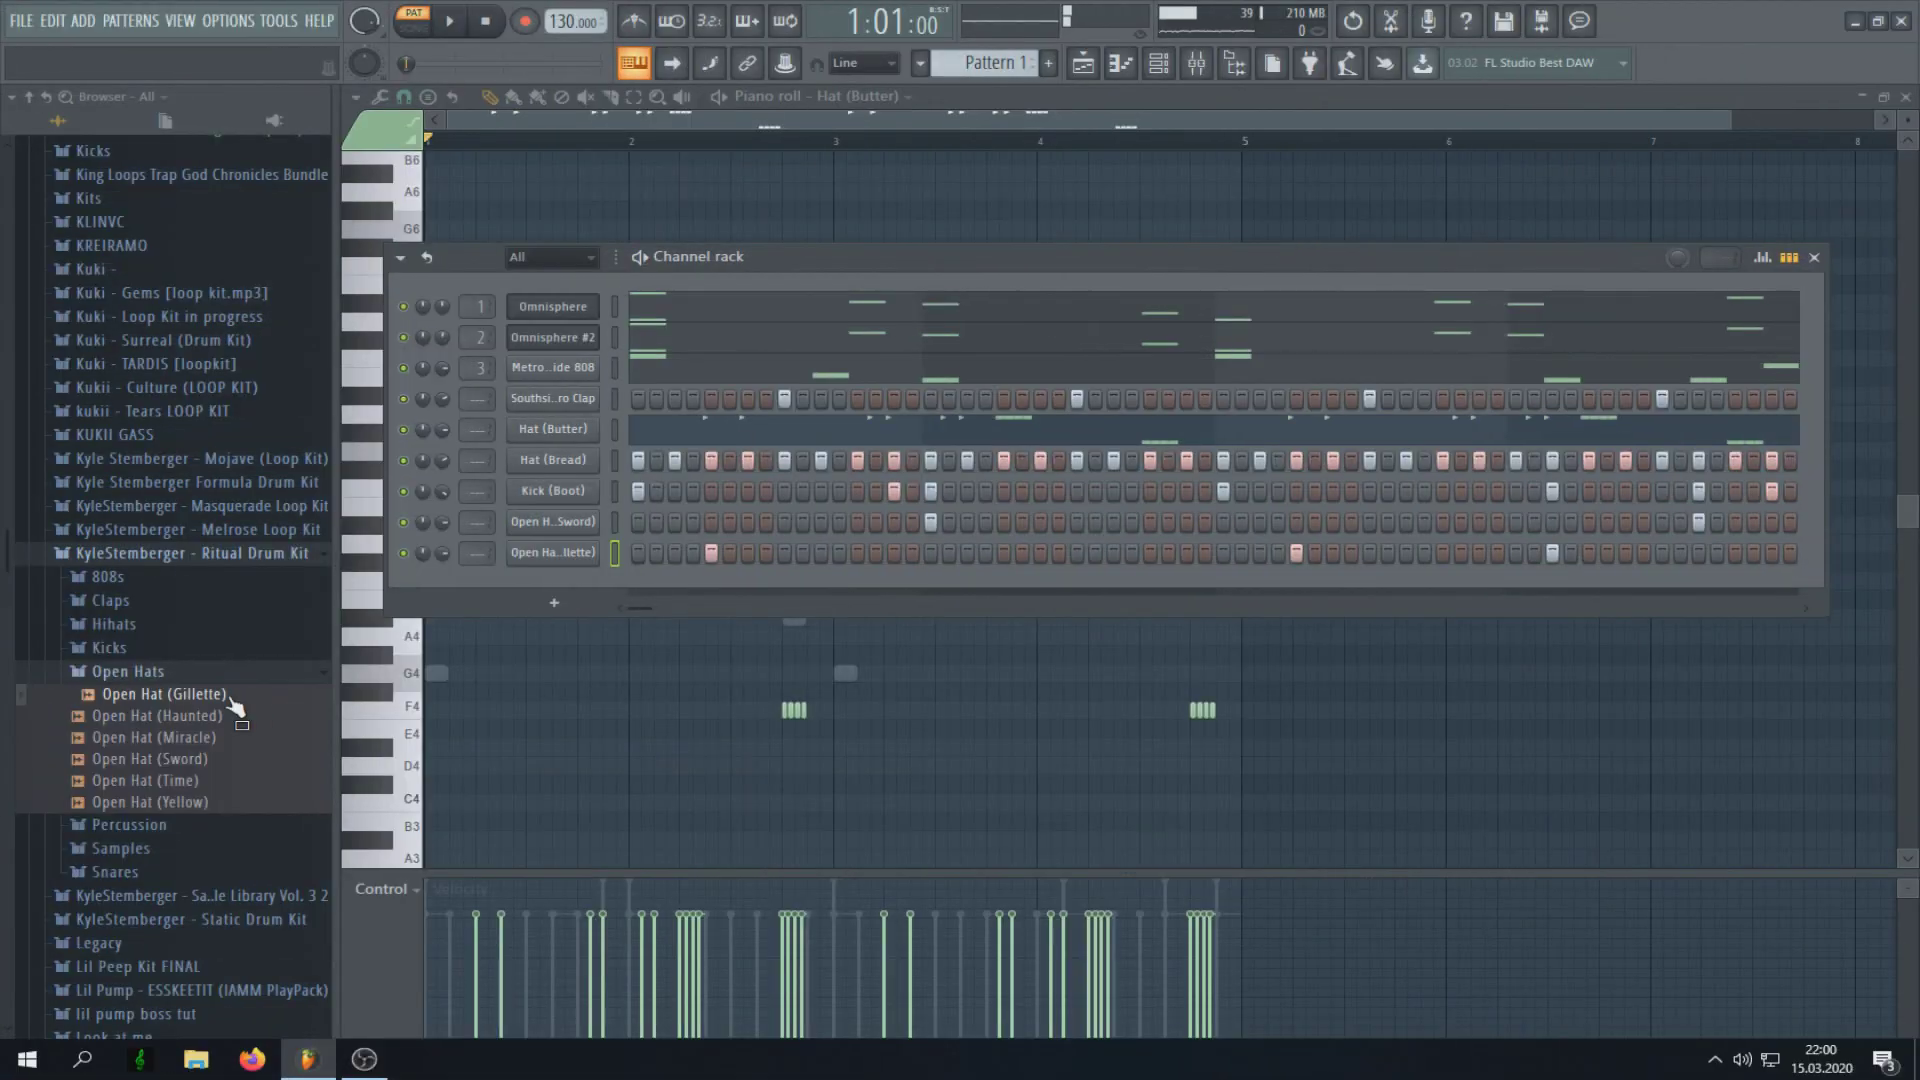
Step: Collapse the Ritual Drum Kit folders in the browser and solo the two Omnisphere channels
click(151, 683)
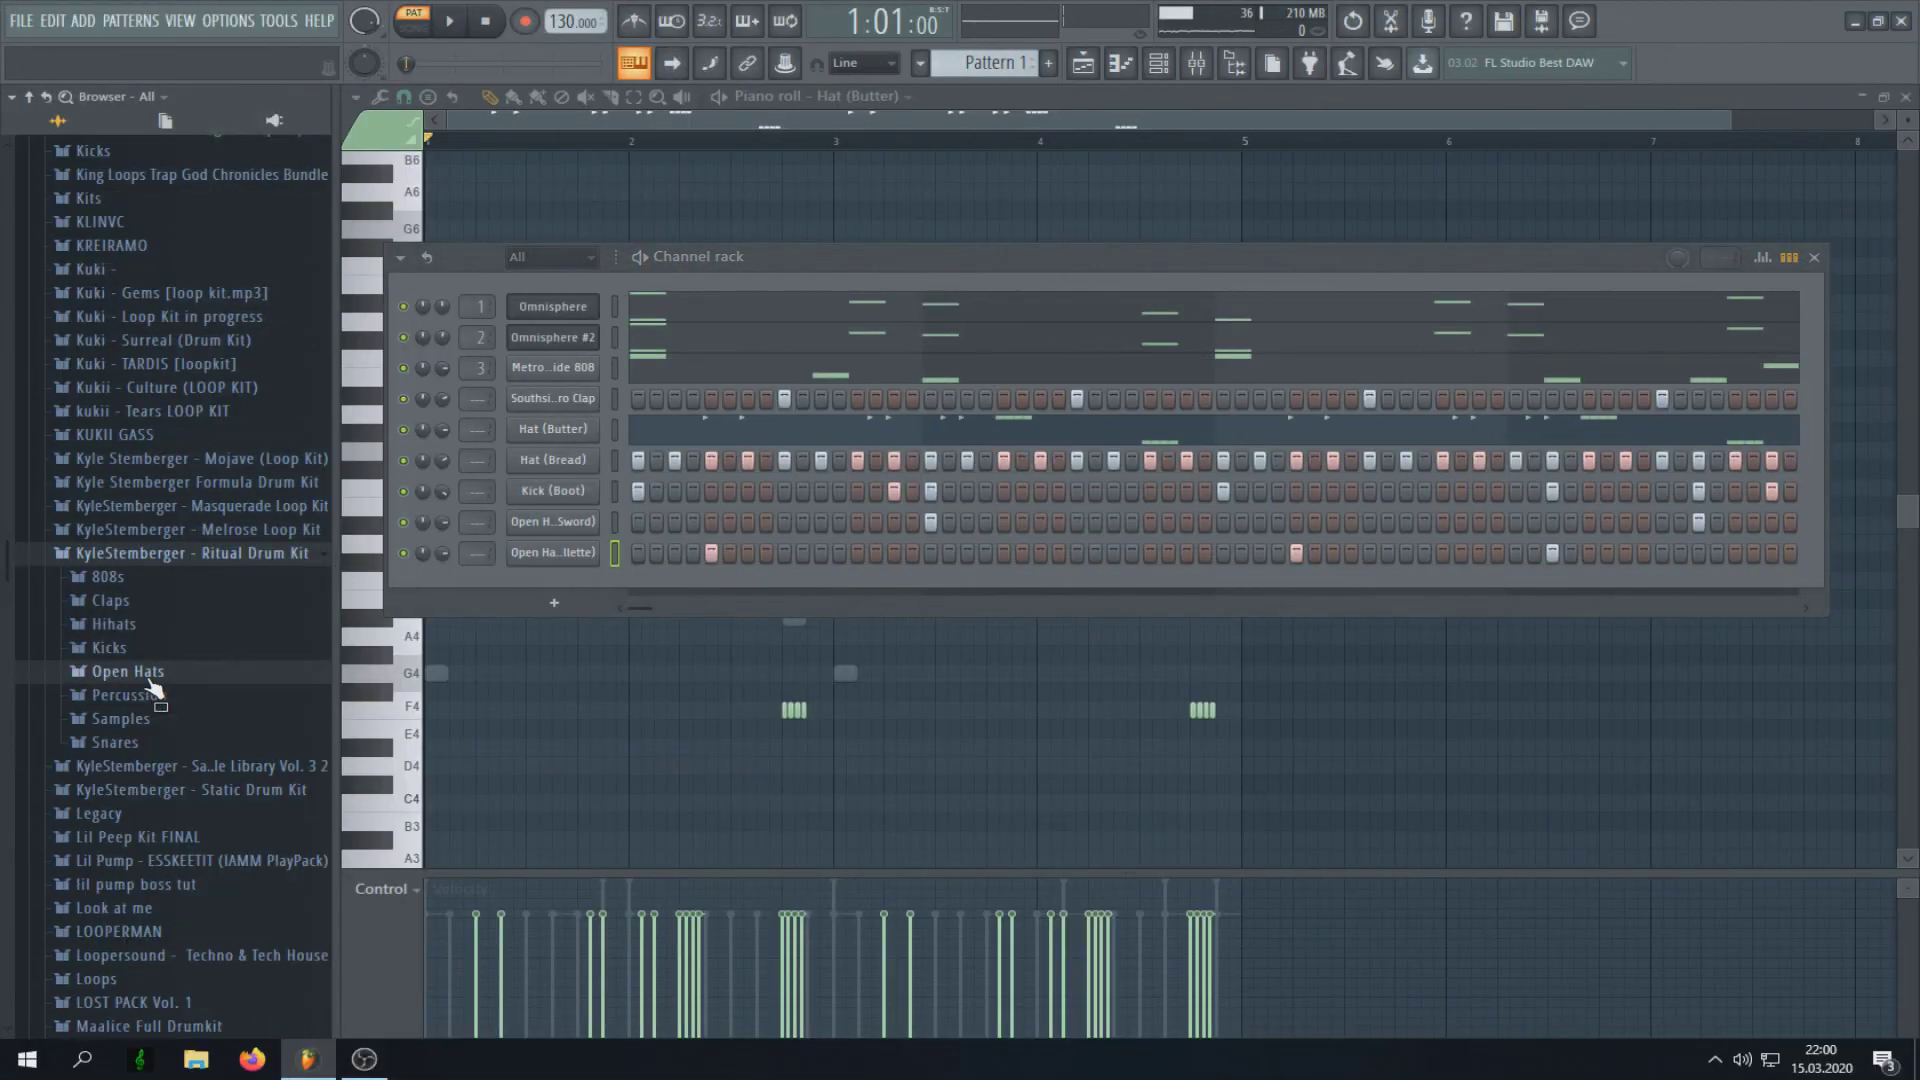
click(210, 550)
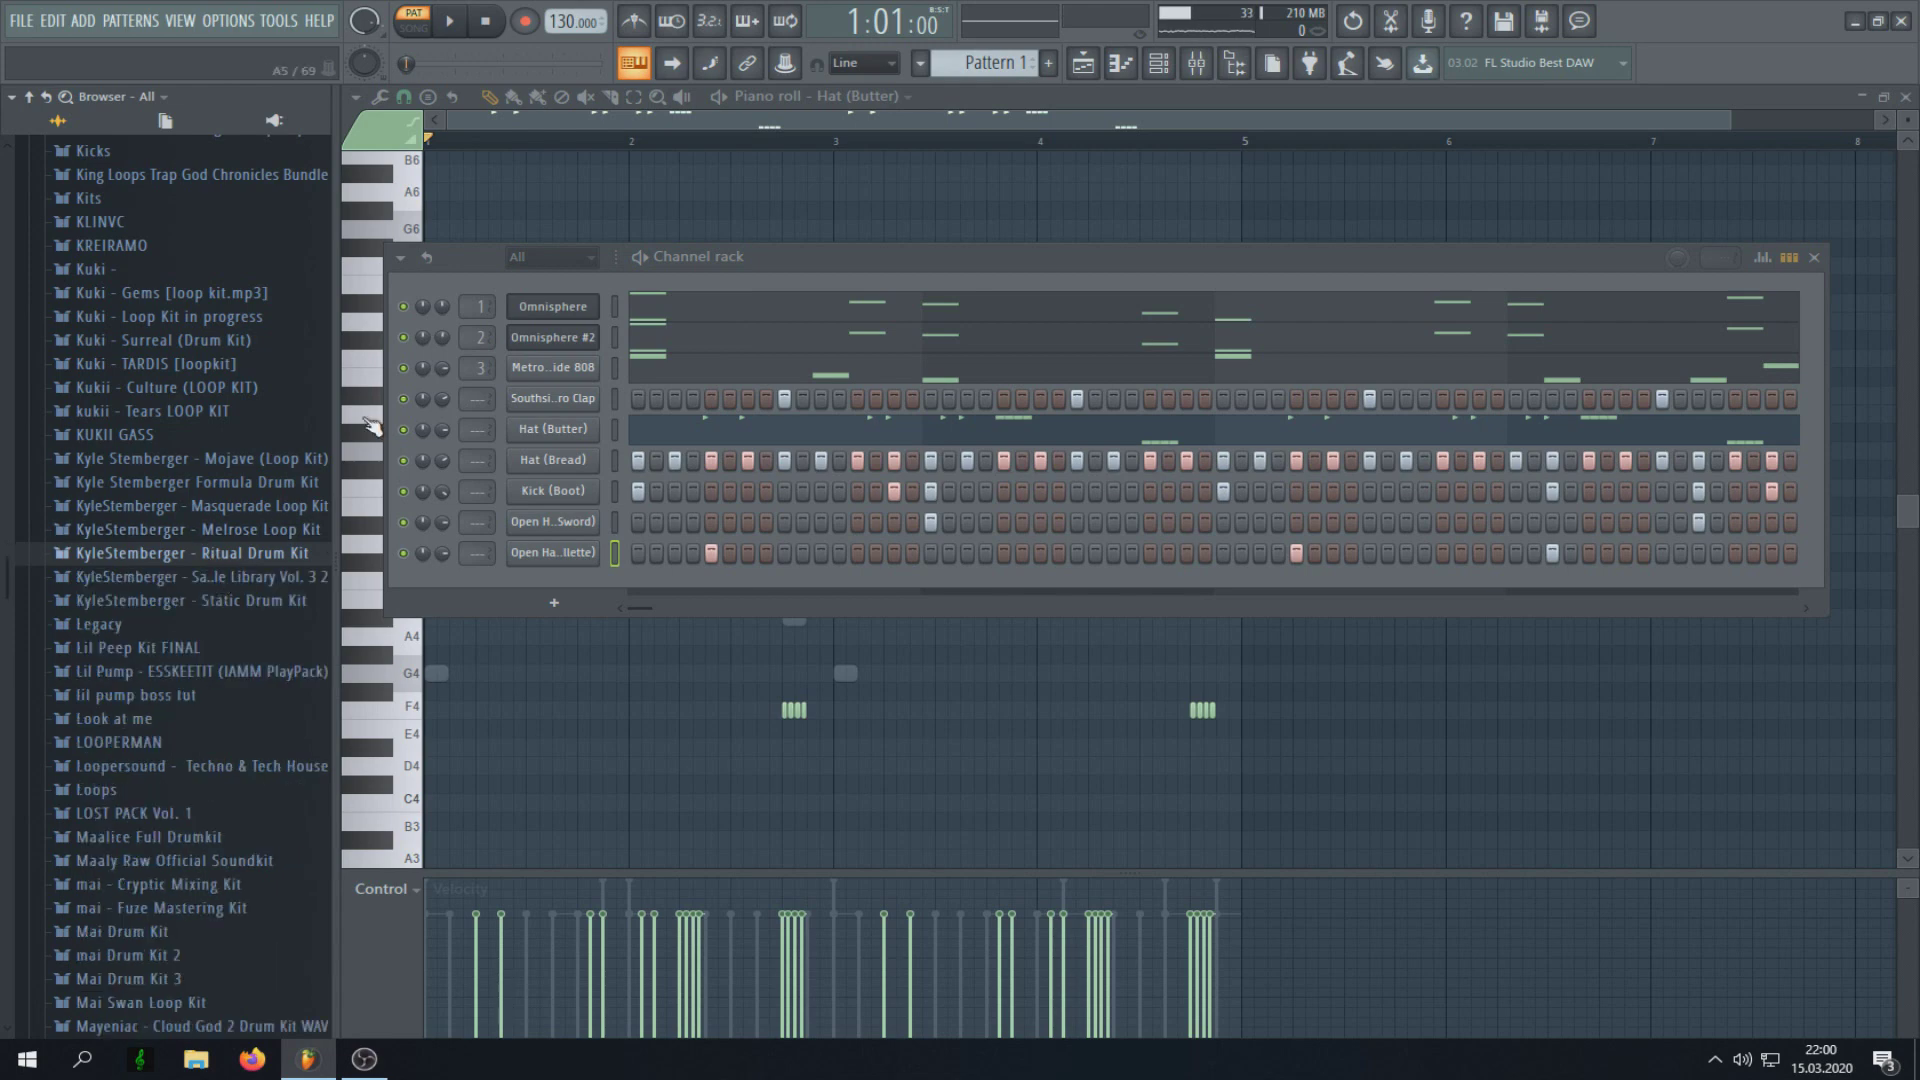
right_click(406, 311)
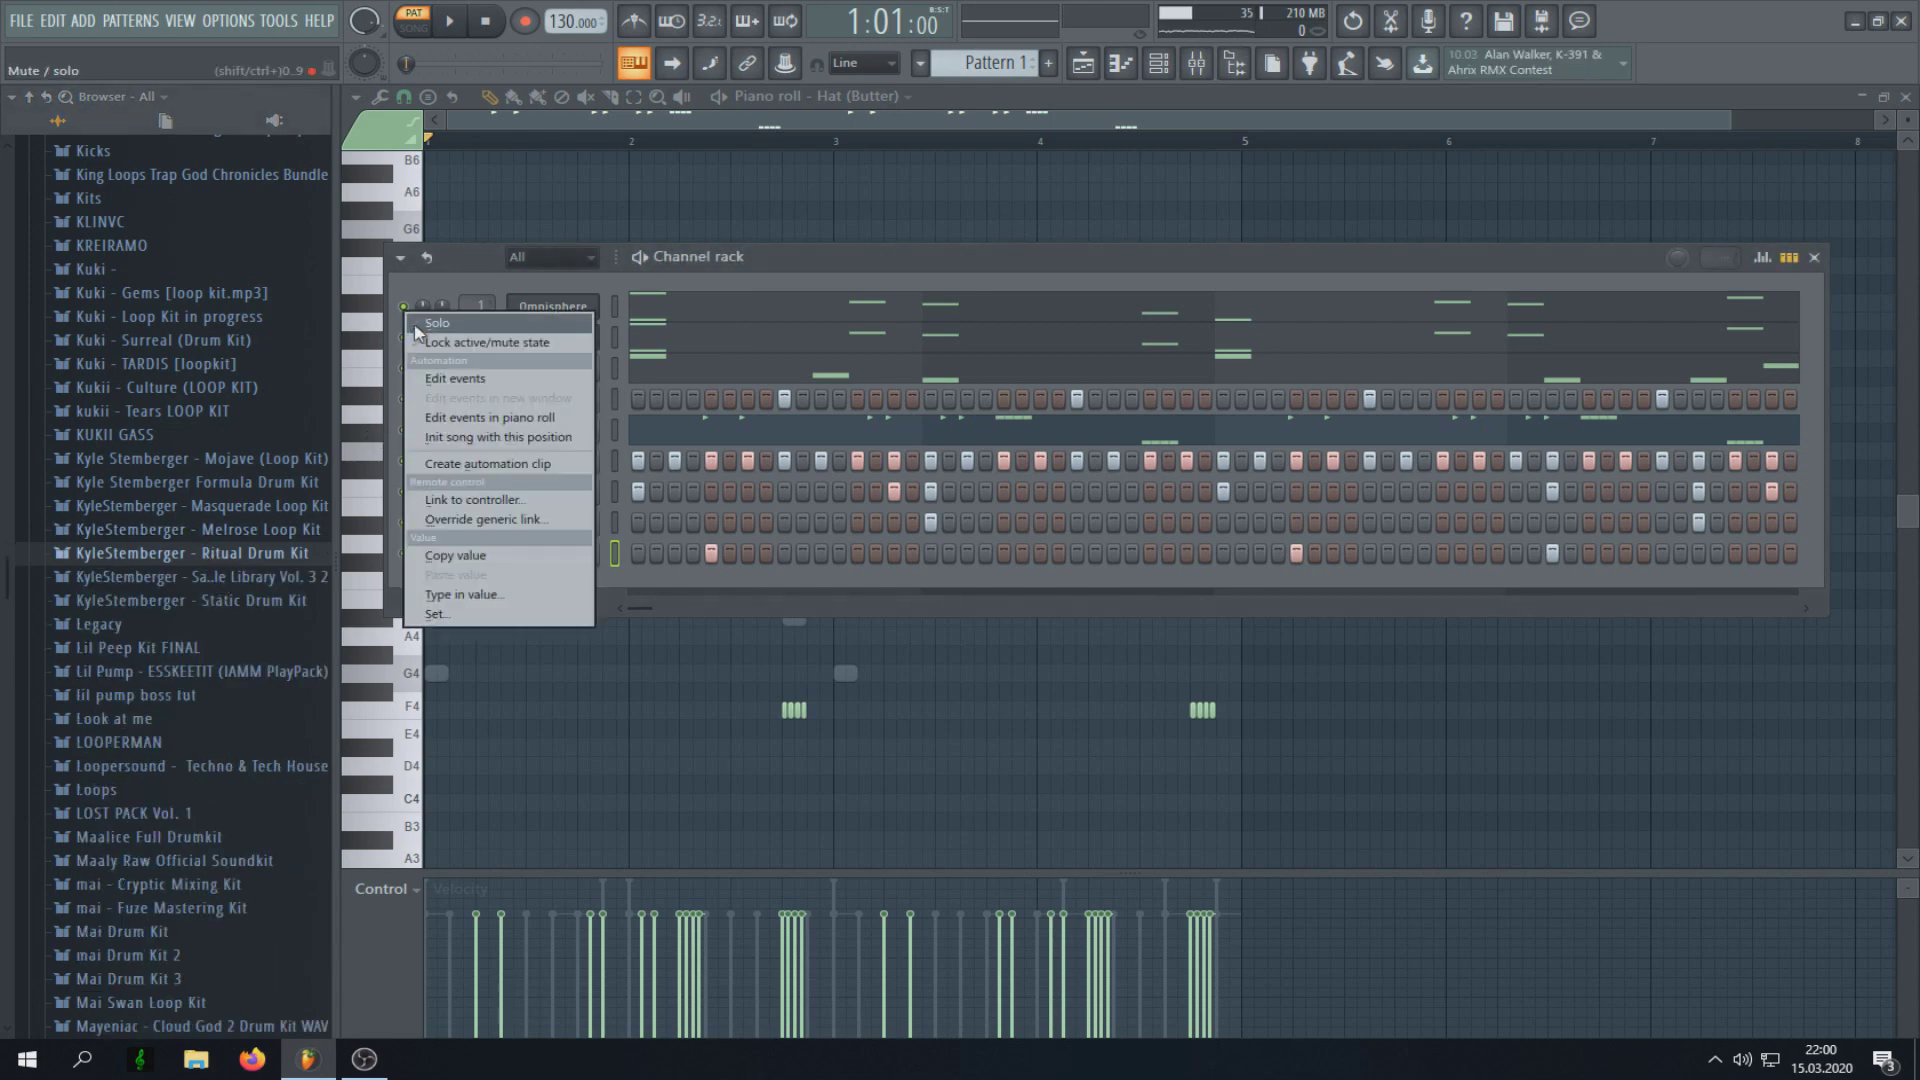
click(418, 330)
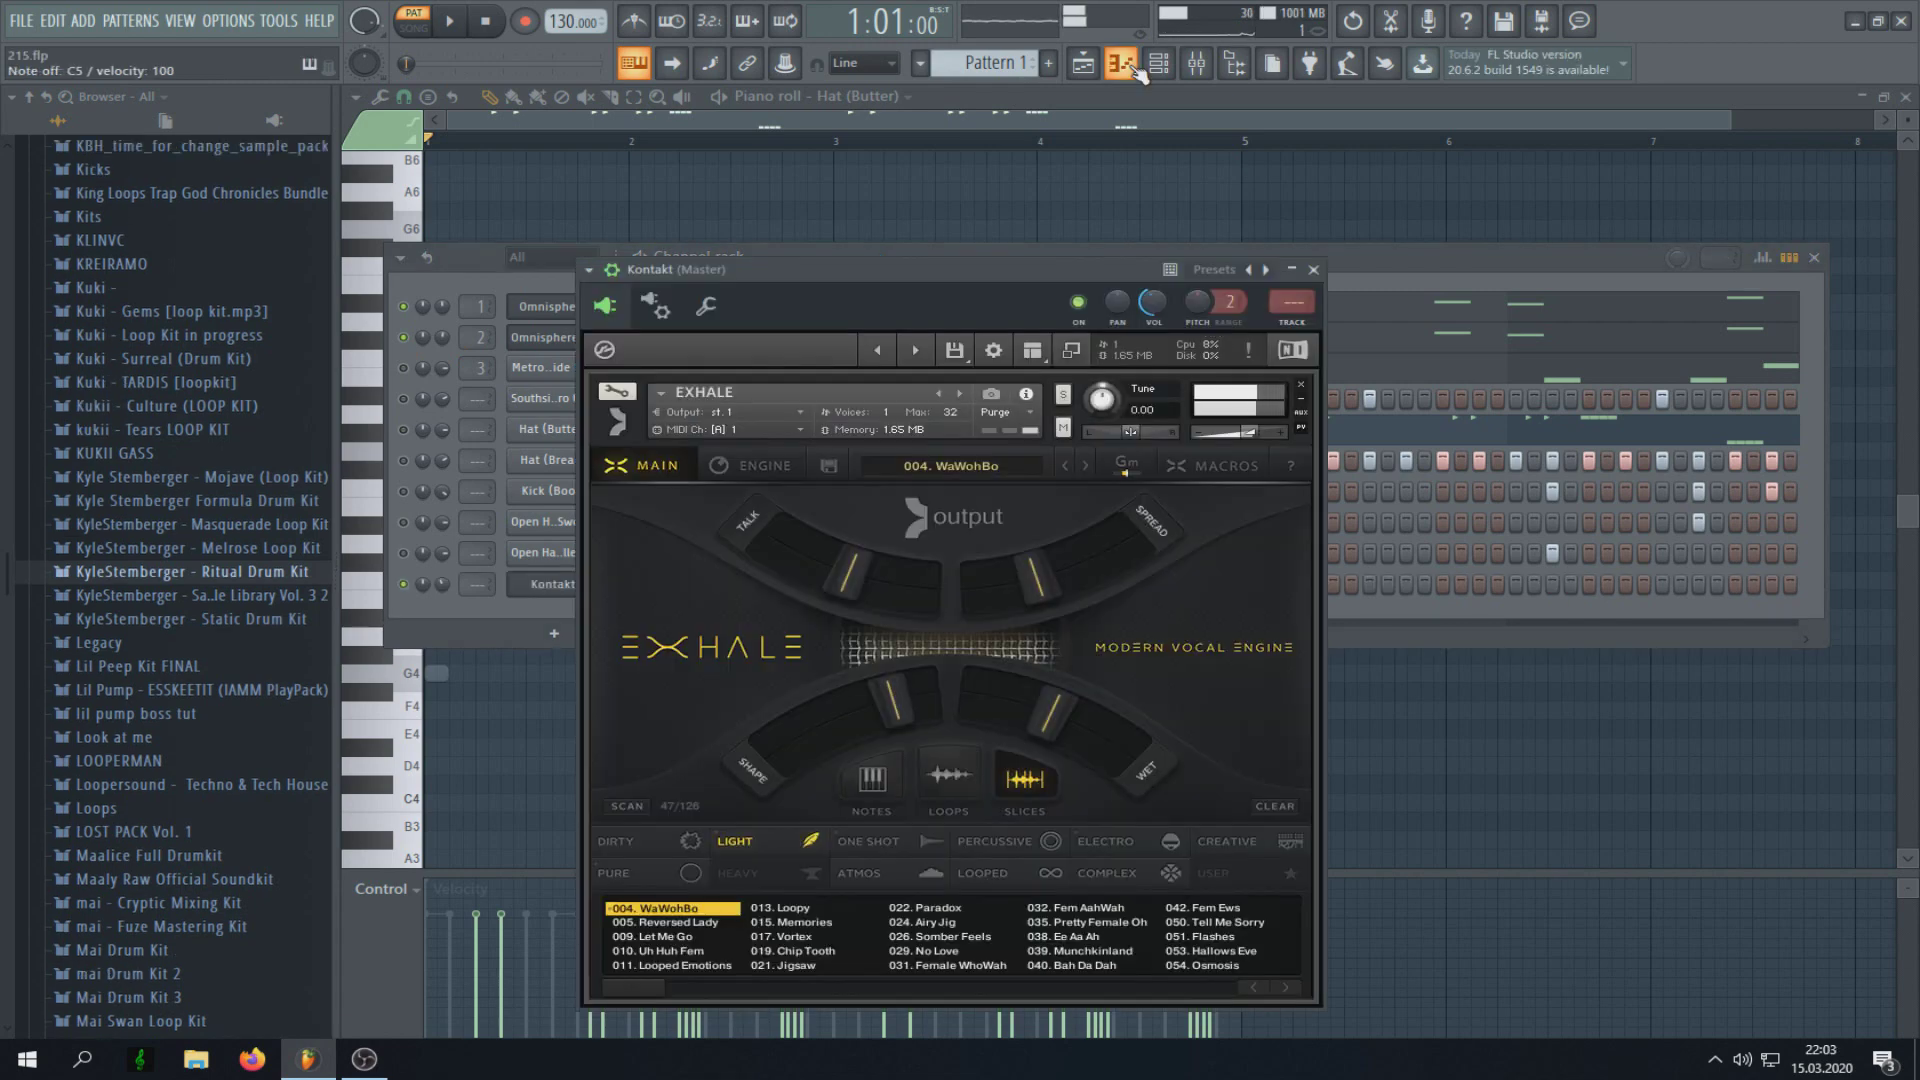
click(1120, 63)
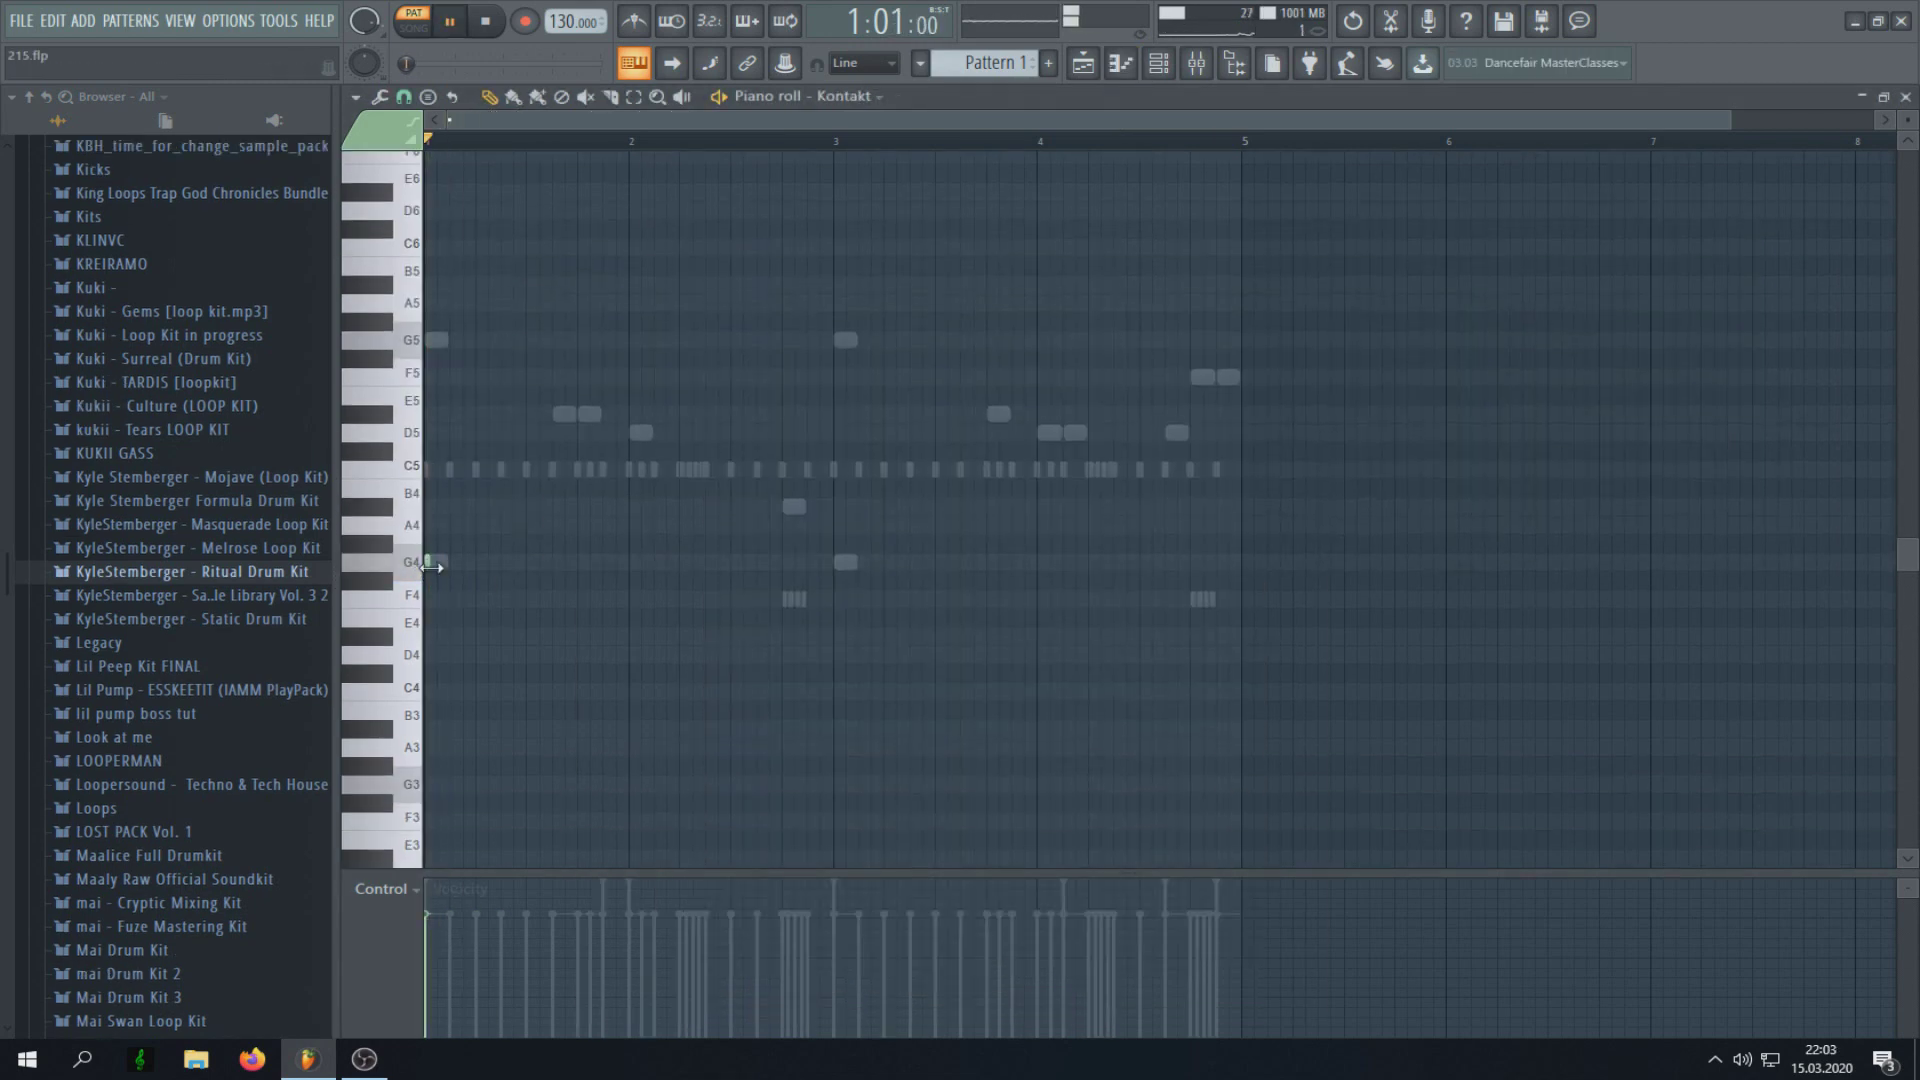
Step: Try a G4 and an A#4 note in bar 1 of the Kontakt piano roll with playback
key(space)
drag(440, 566, 489, 567)
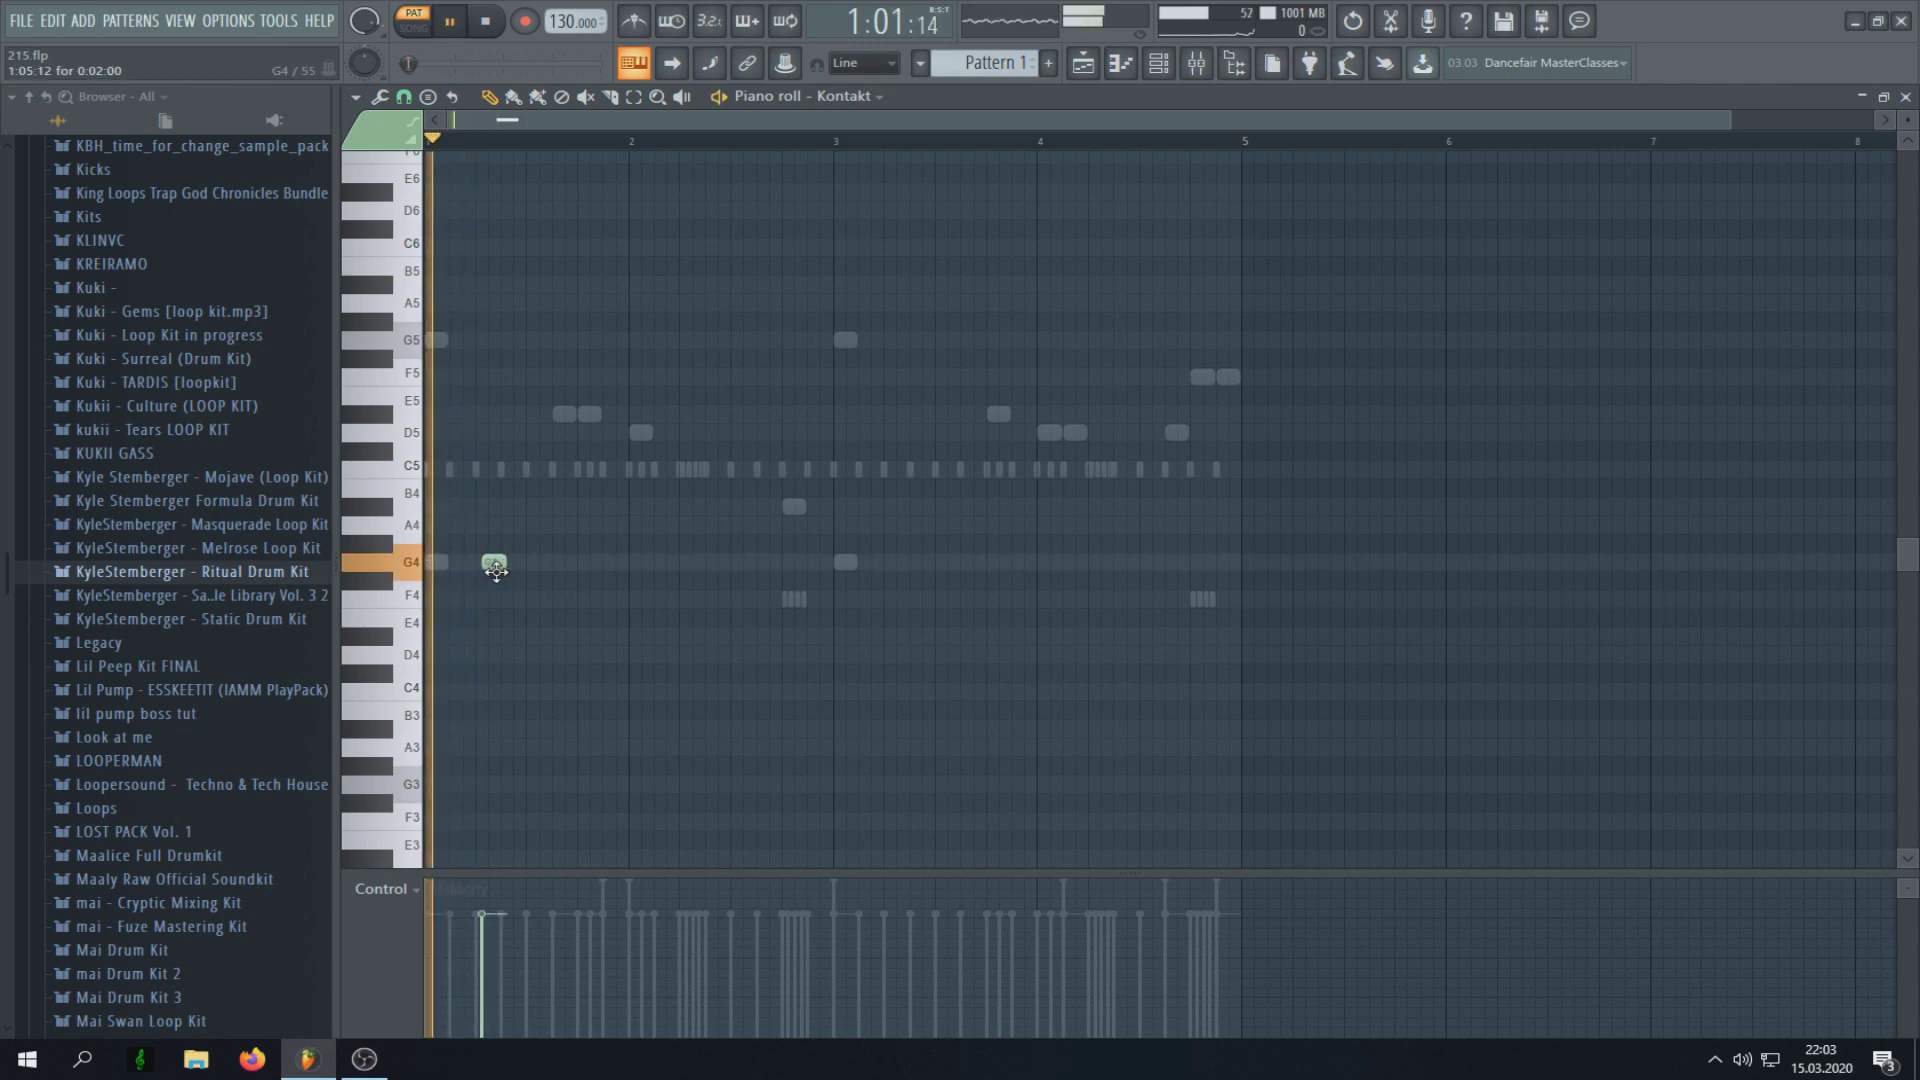
key(space)
key(space)
click(536, 507)
key(space)
right_click(537, 508)
right_click(488, 562)
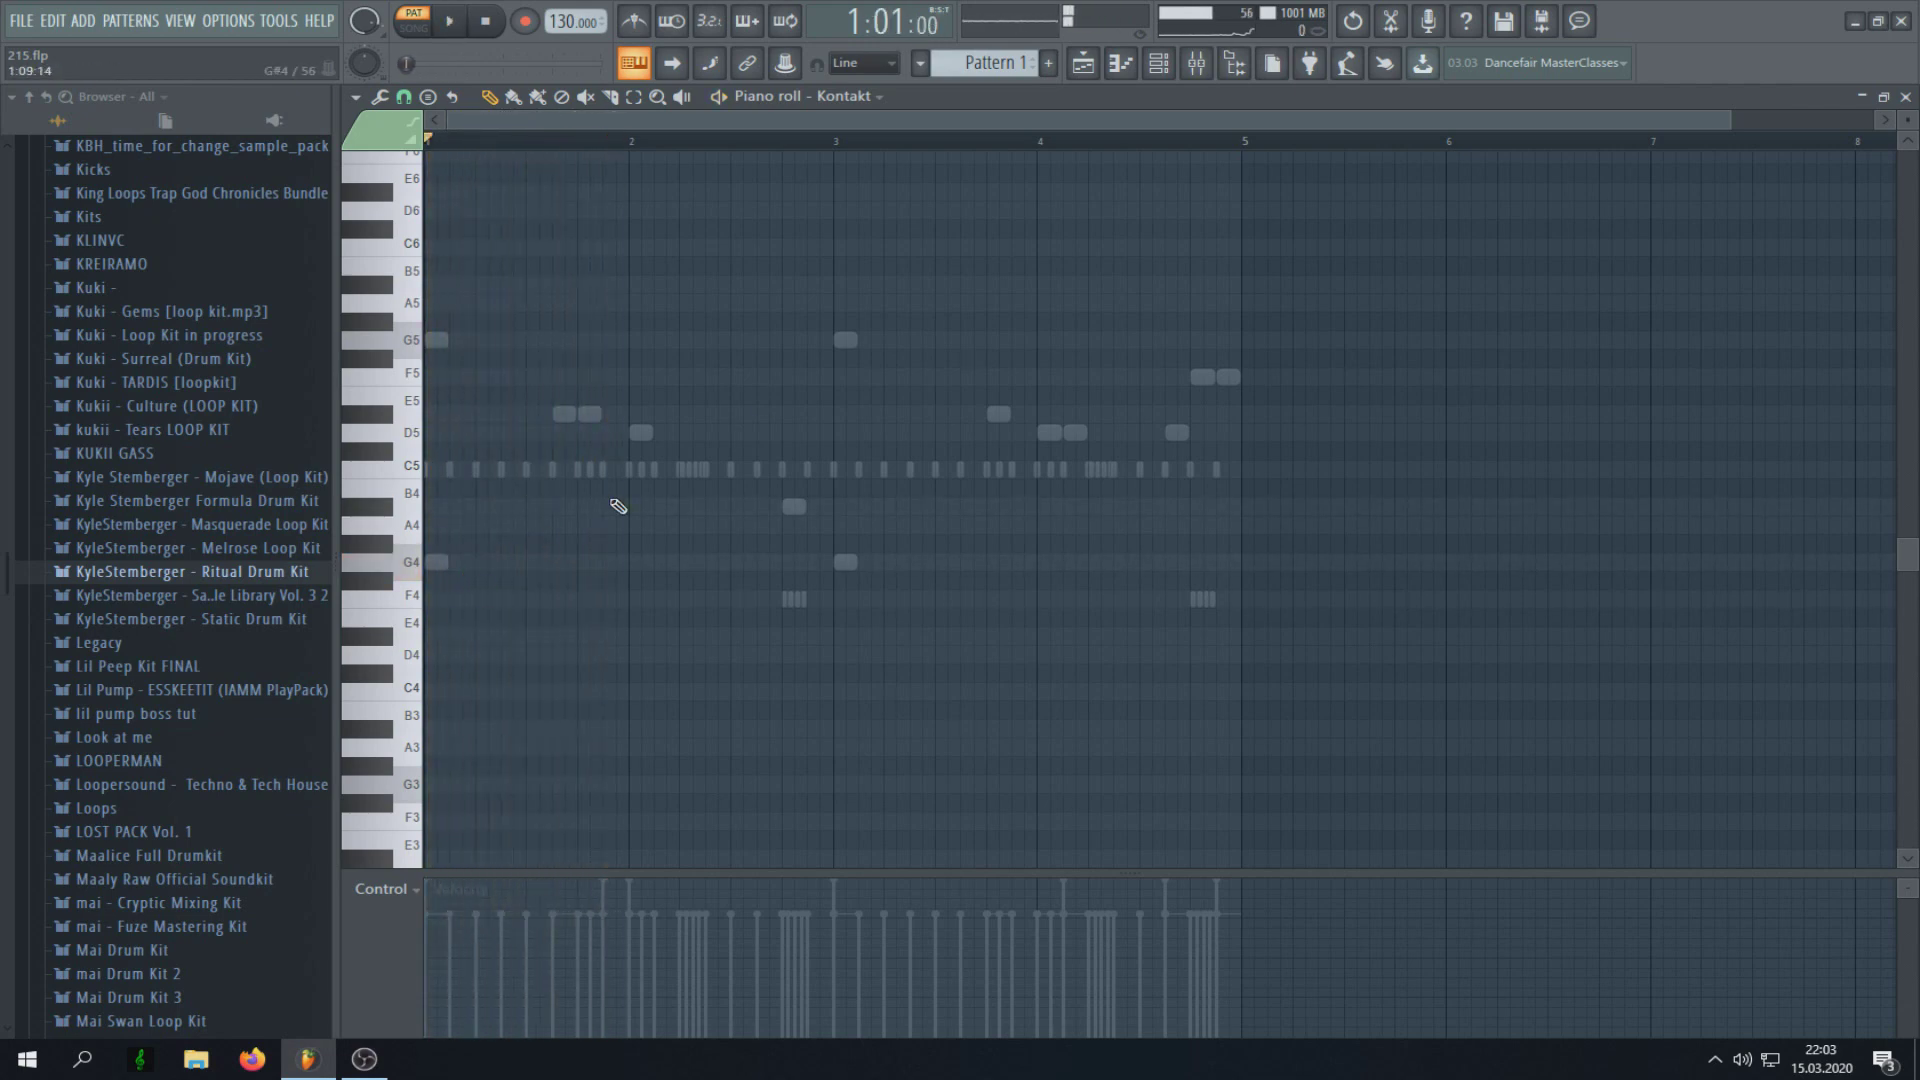
Step: Move the Kontakt channel up to directly below Omnisphere #2 and open its EXHALE instrument
click(1177, 62)
key(alt+Up)
key(alt+Up)
key(alt+Up)
key(alt+Up)
key(alt+Up)
key(alt+Up)
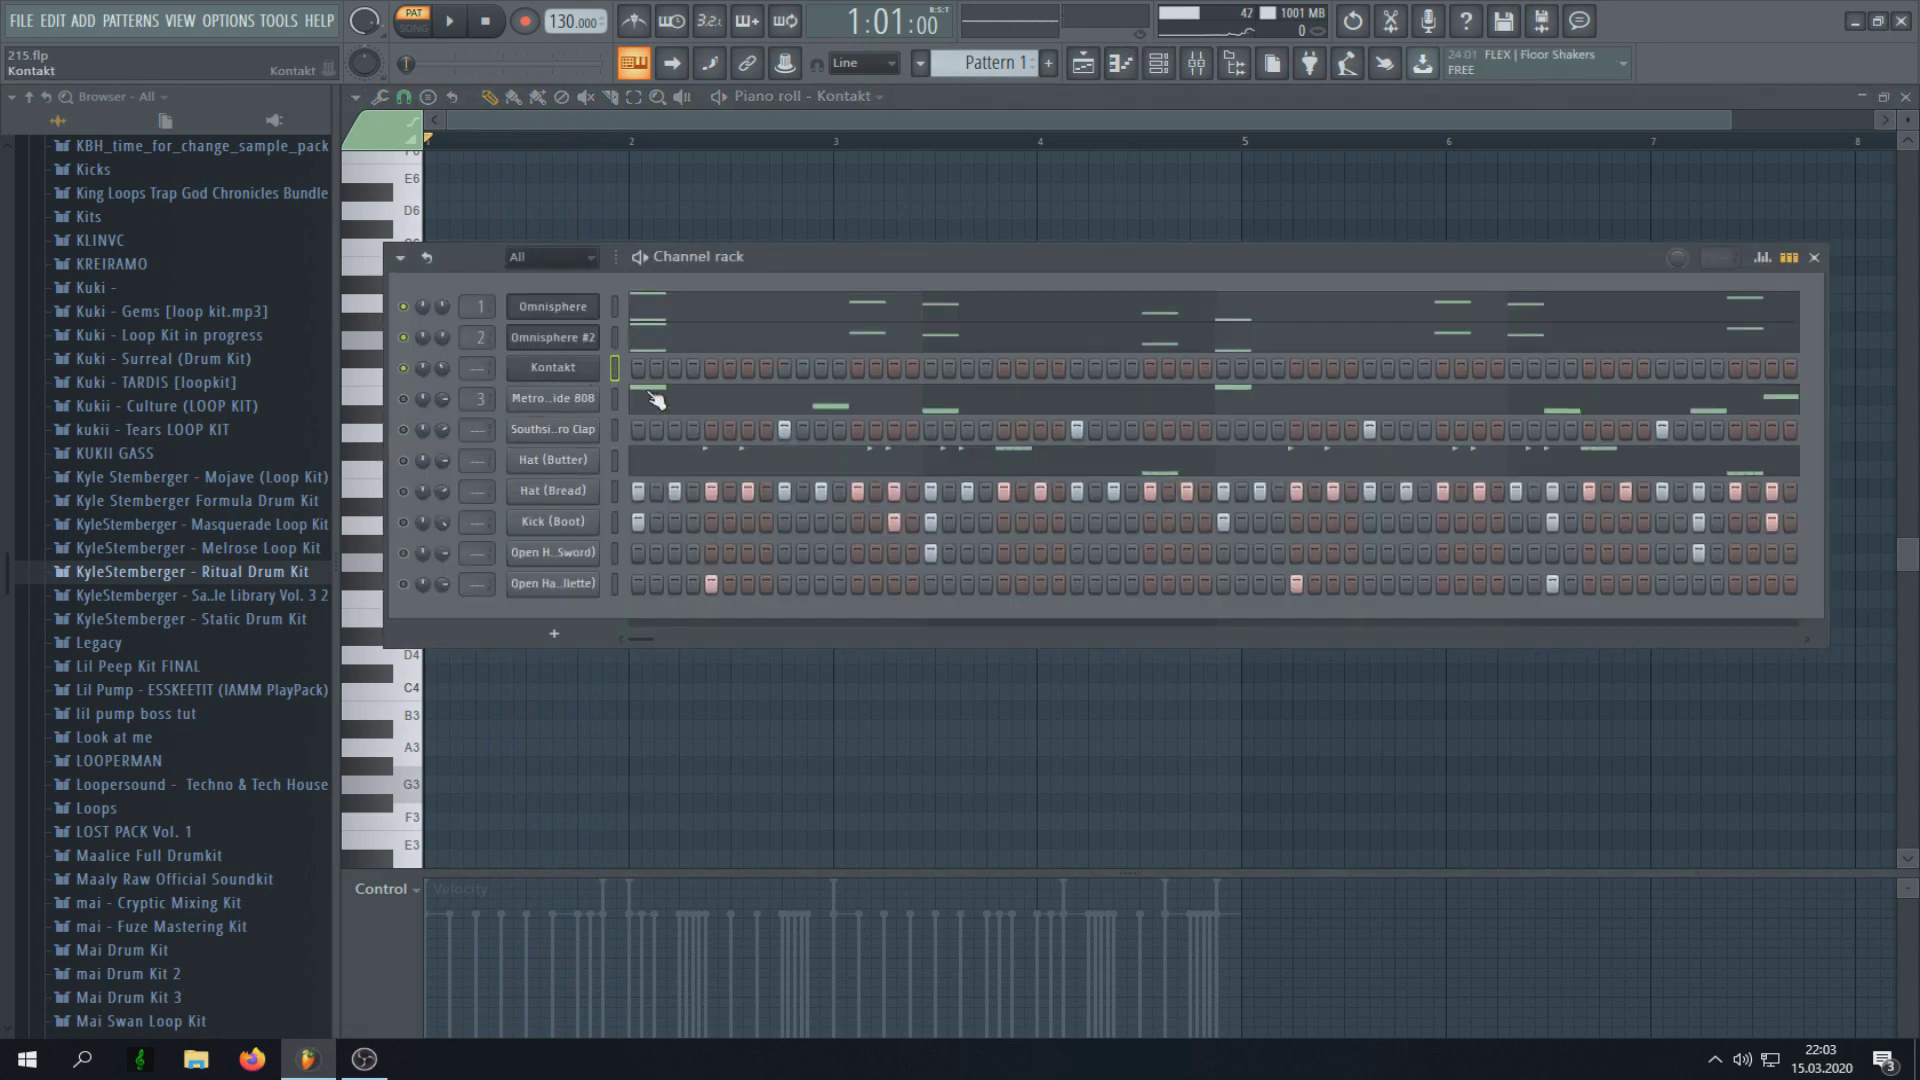
click(594, 374)
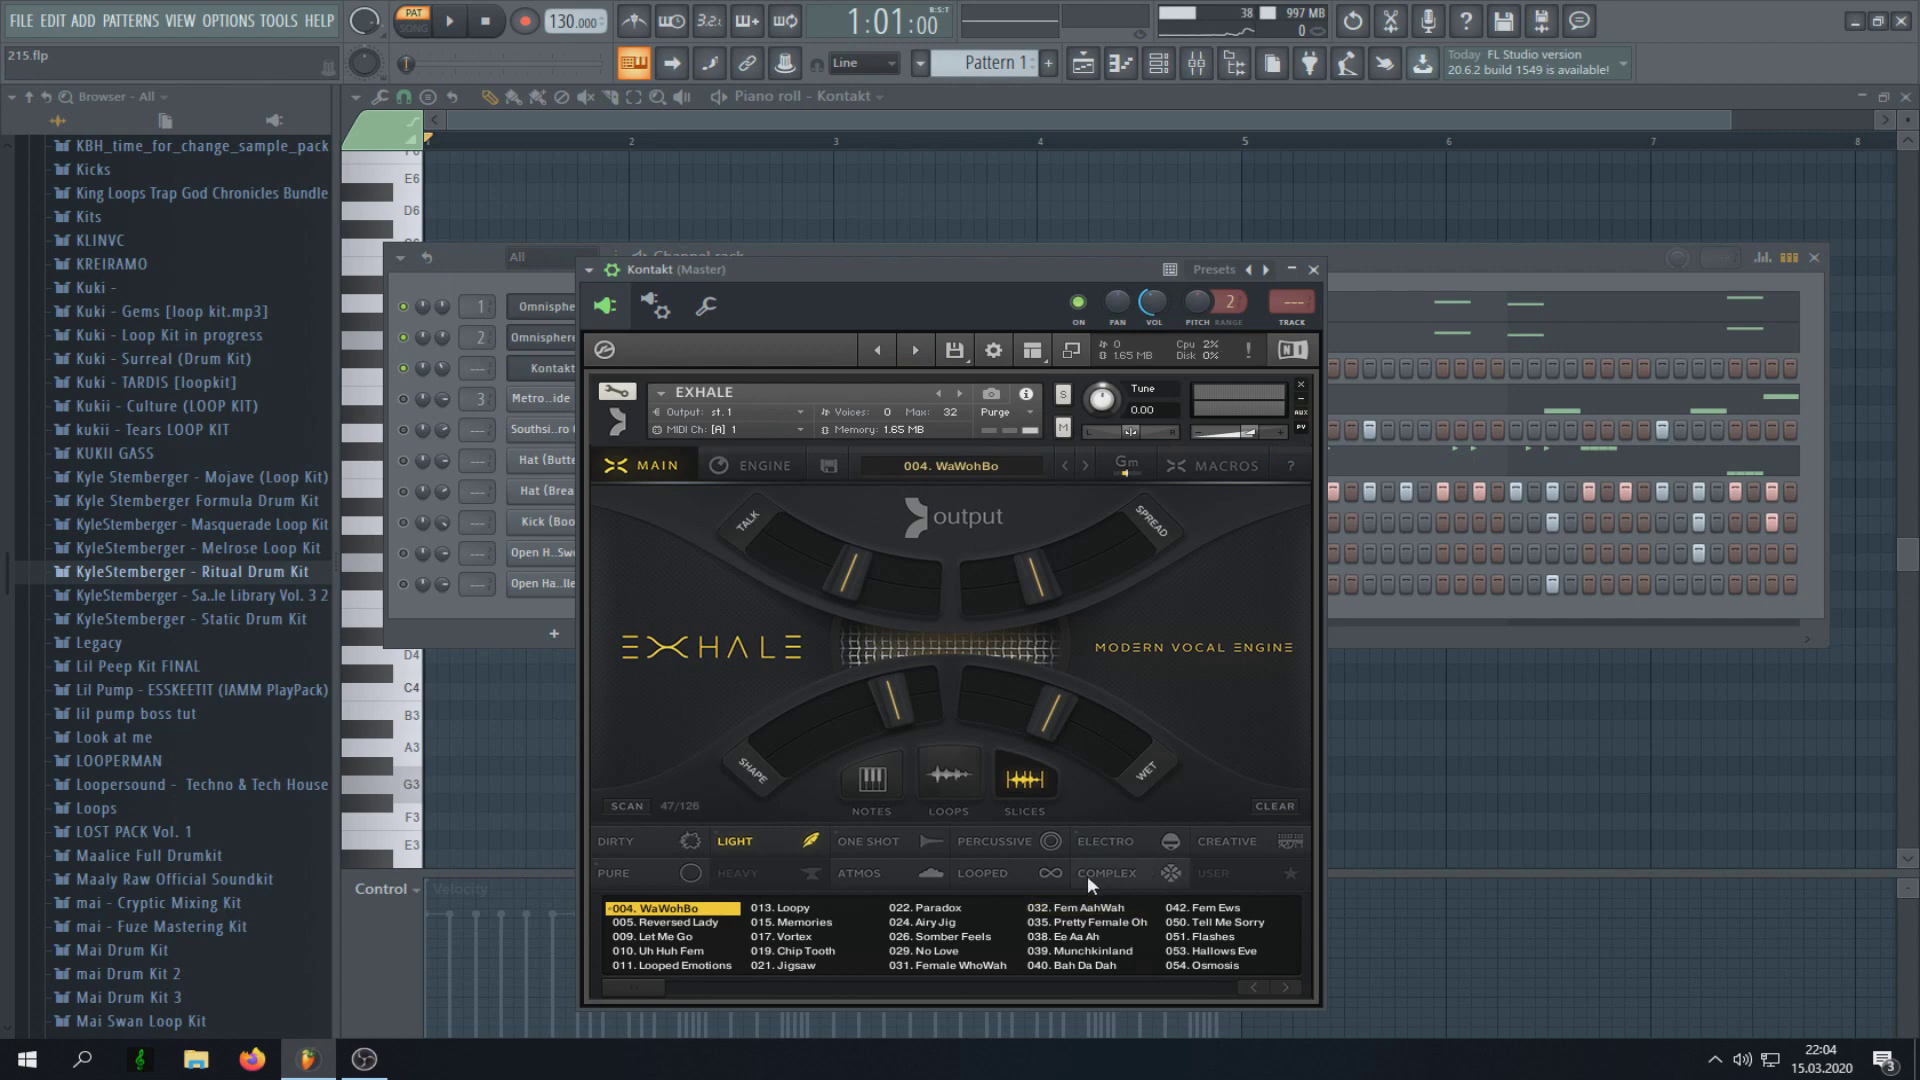
Step: Filter the EXHALE presets by Percussive and audition 111. Gaz24 and 115. Space Station
click(974, 844)
click(657, 910)
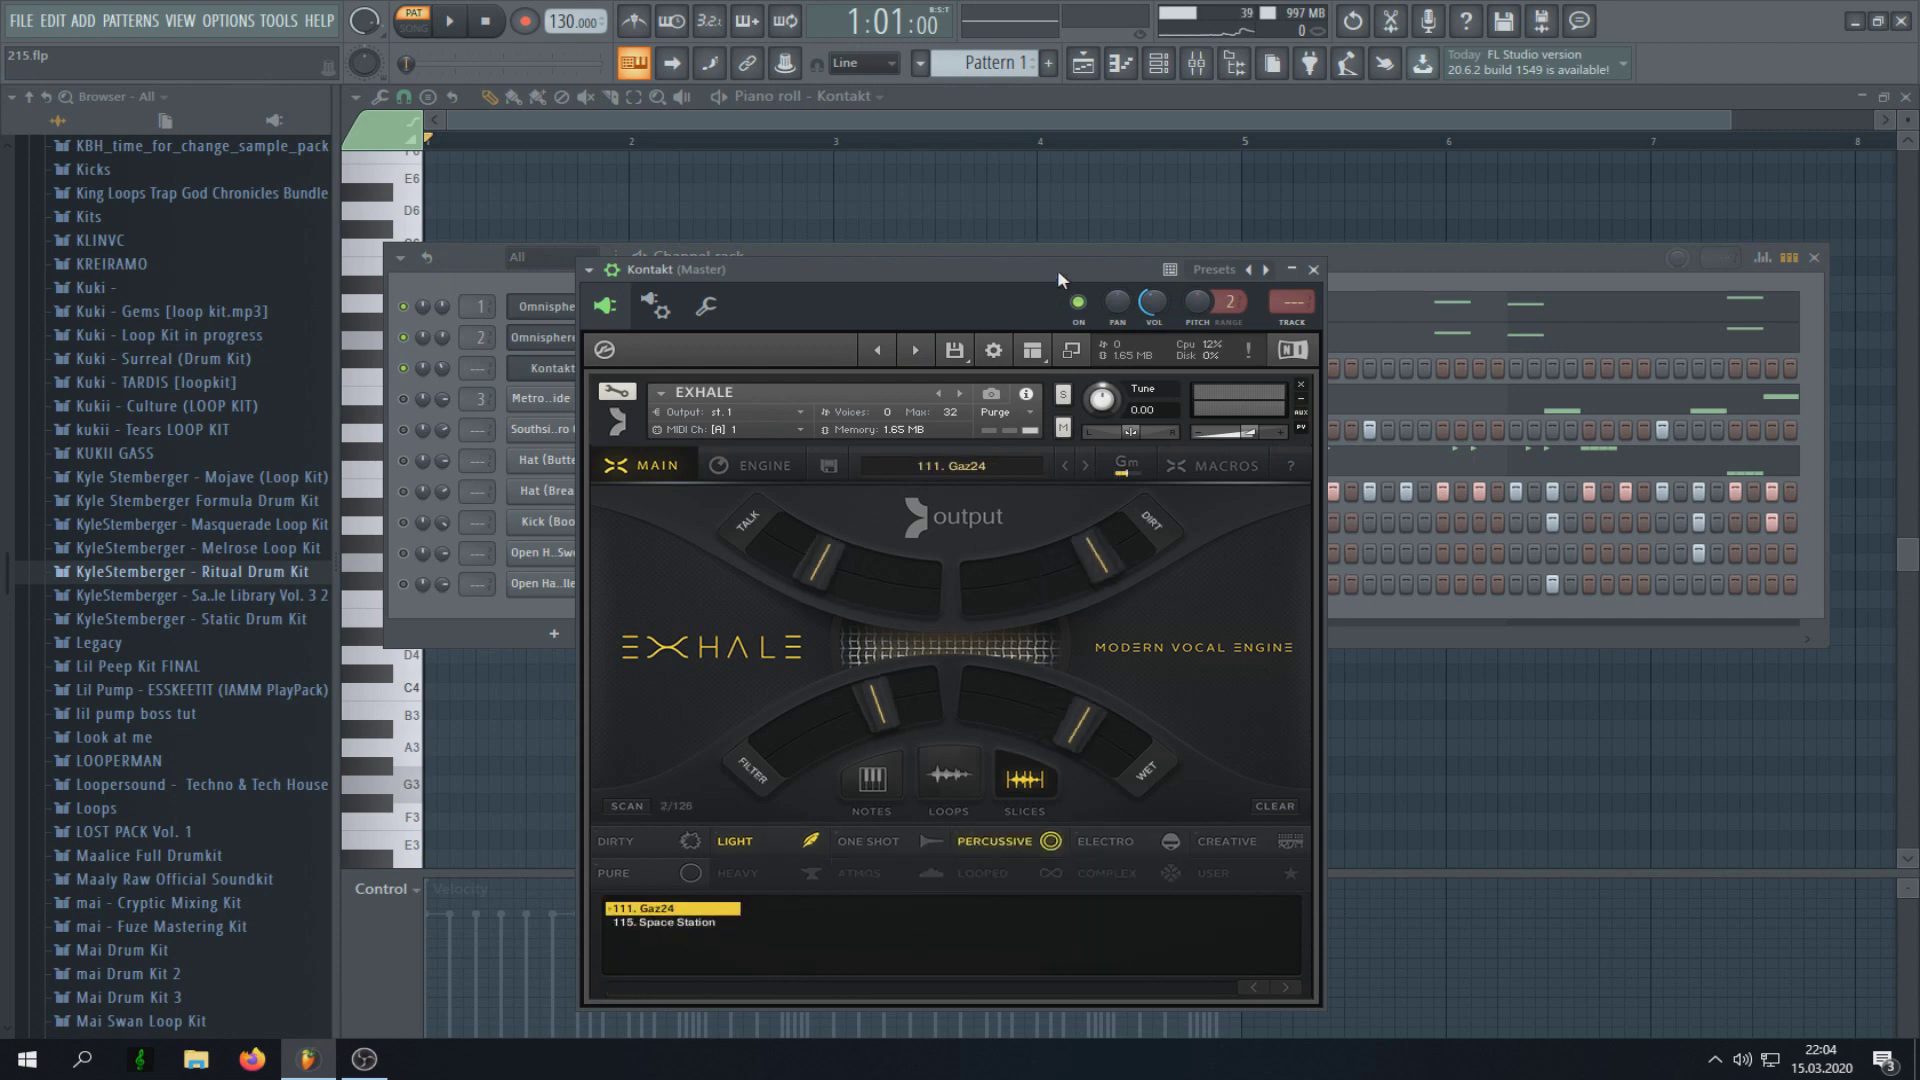
key(q)
key(q)
key(w)
key(r)
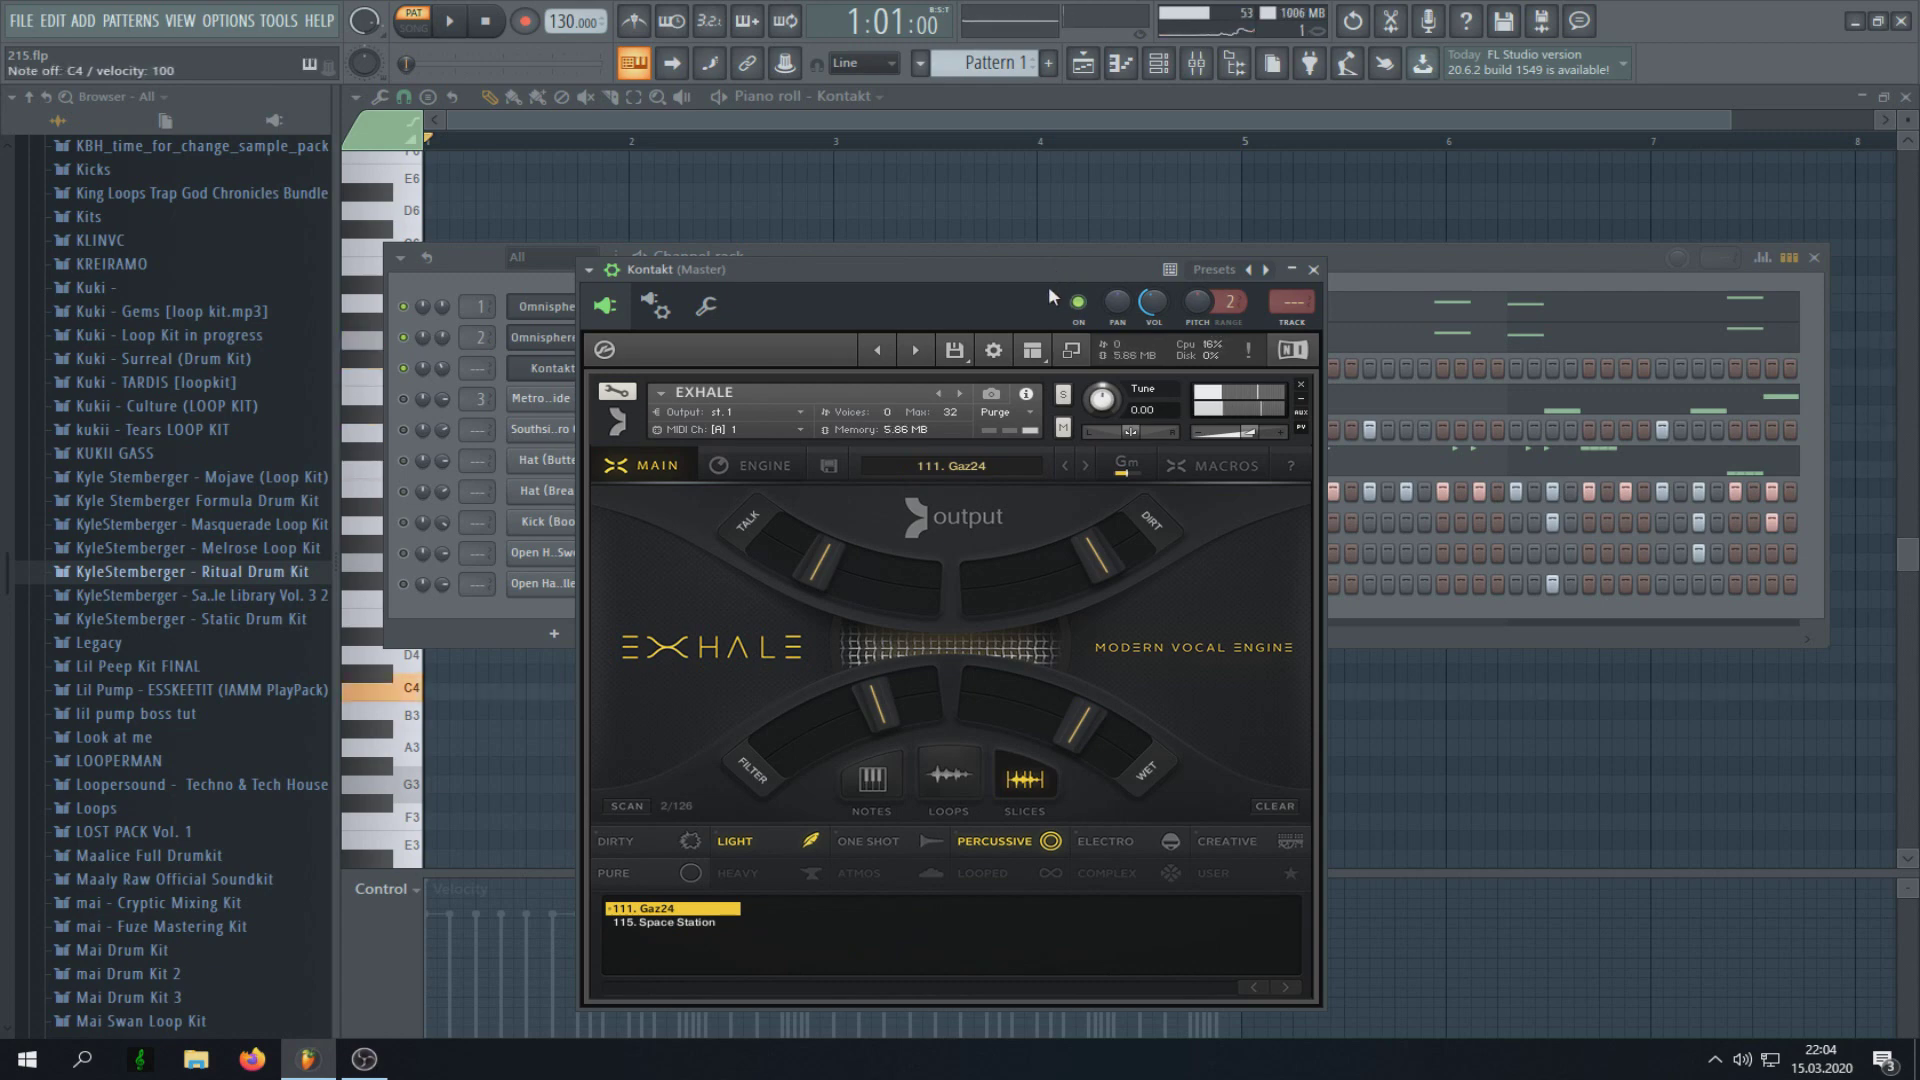
click(670, 921)
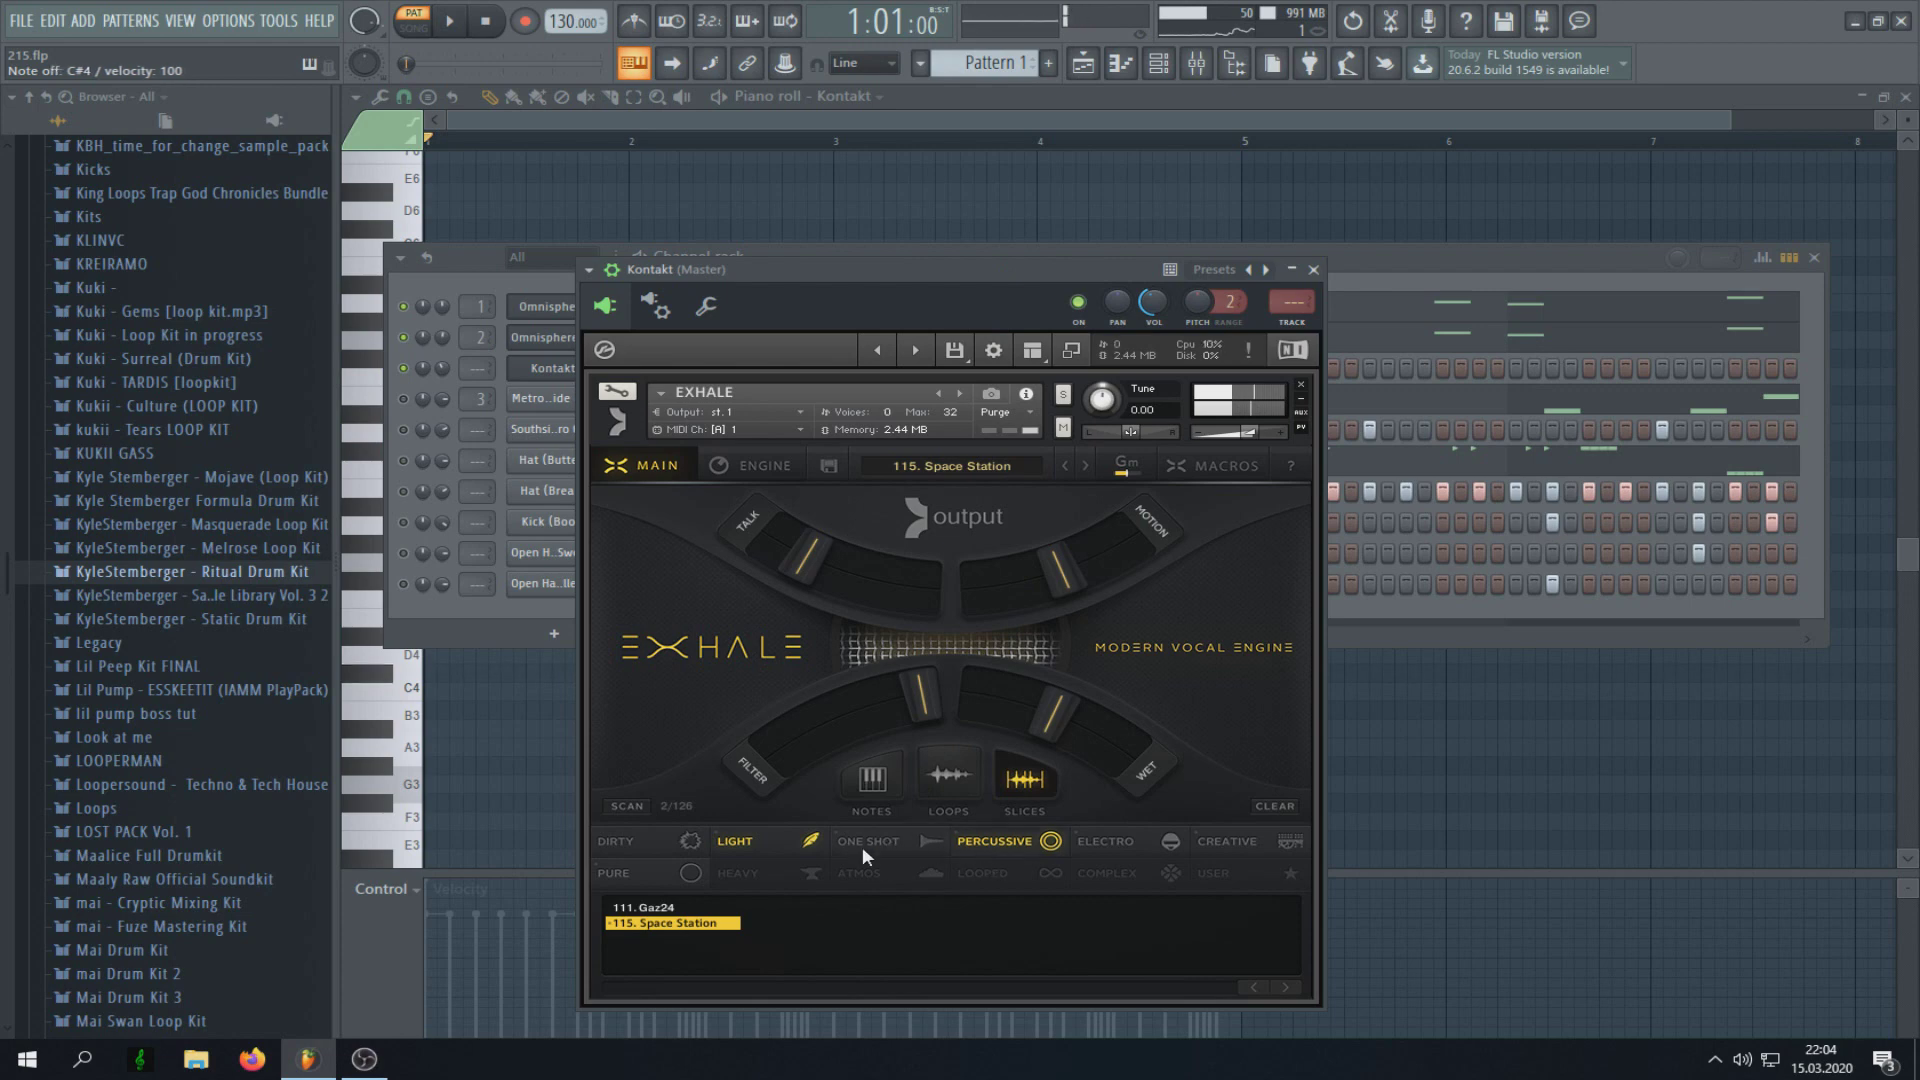
Step: Remove the Light filter in EXHALE and audition the presets 097. Crushed Percs and 077. Ancient Timez
click(939, 842)
click(1021, 844)
click(764, 844)
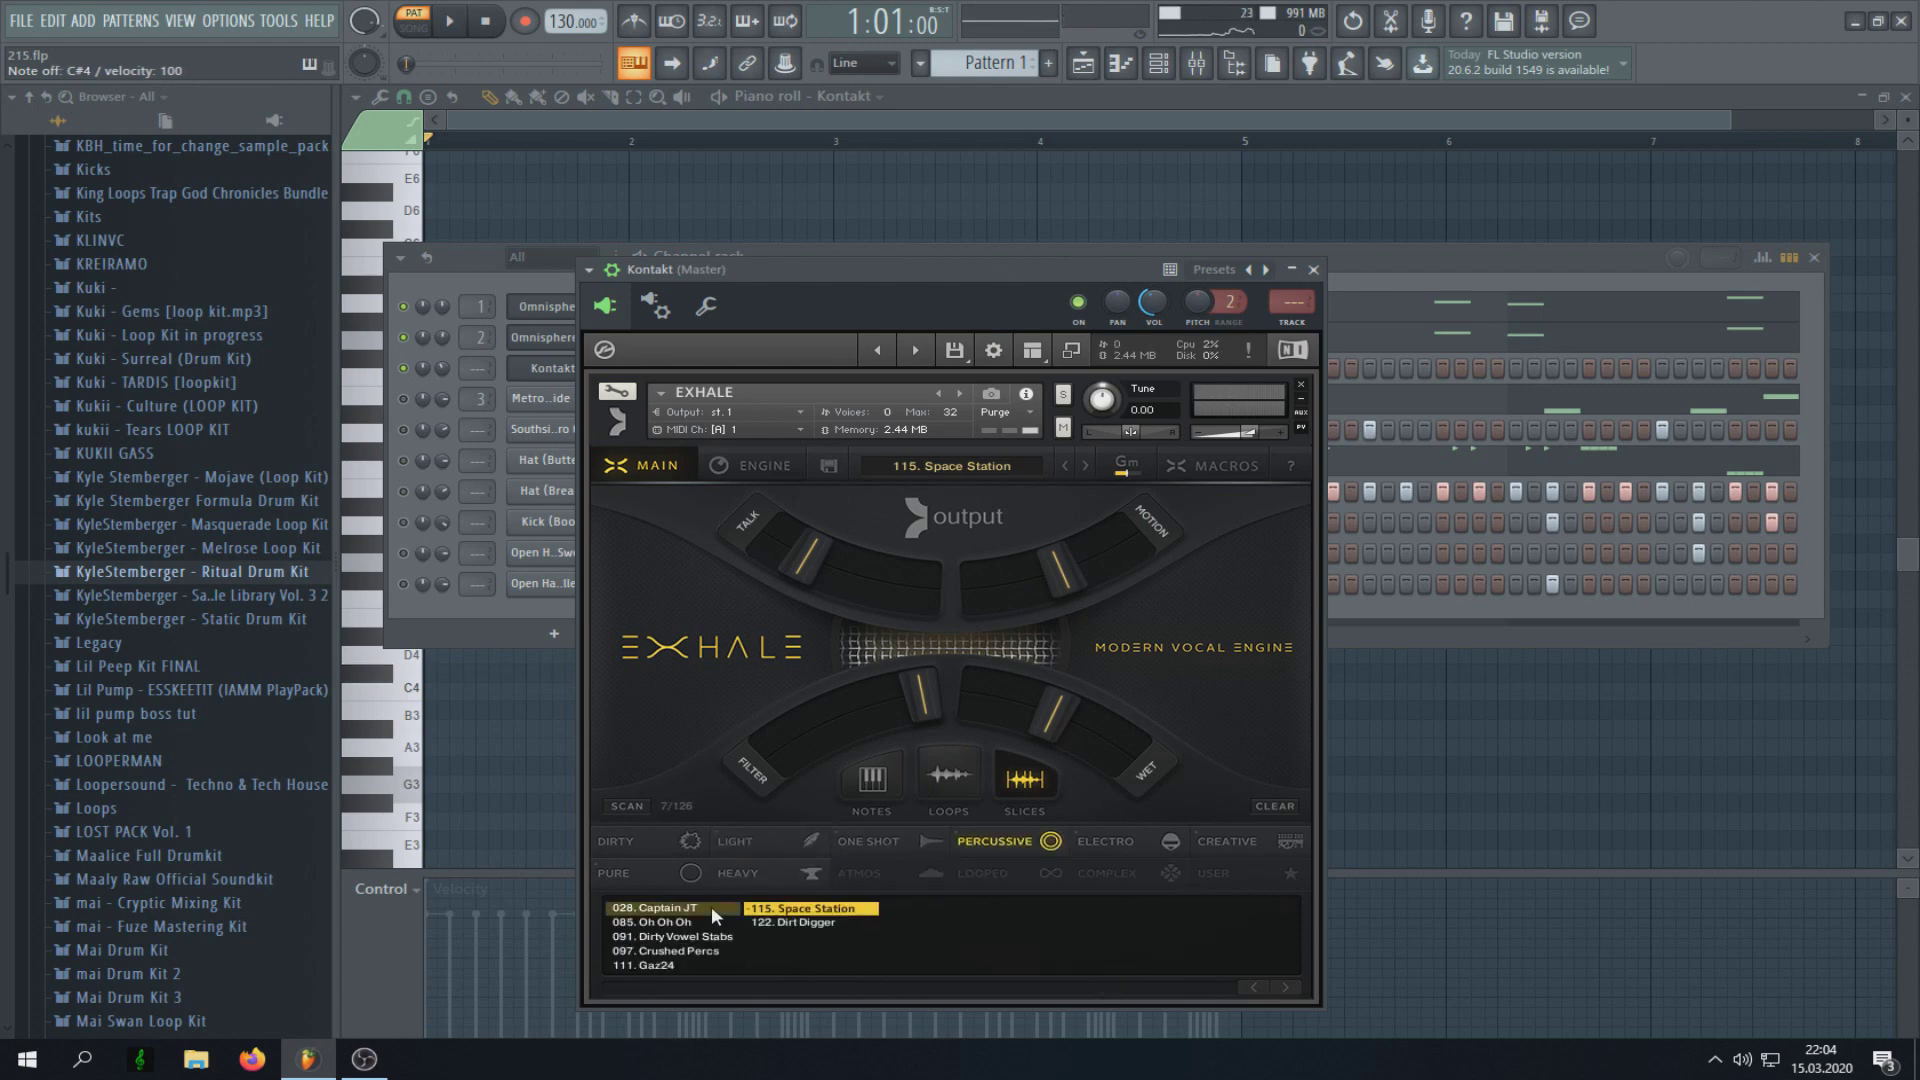
click(666, 952)
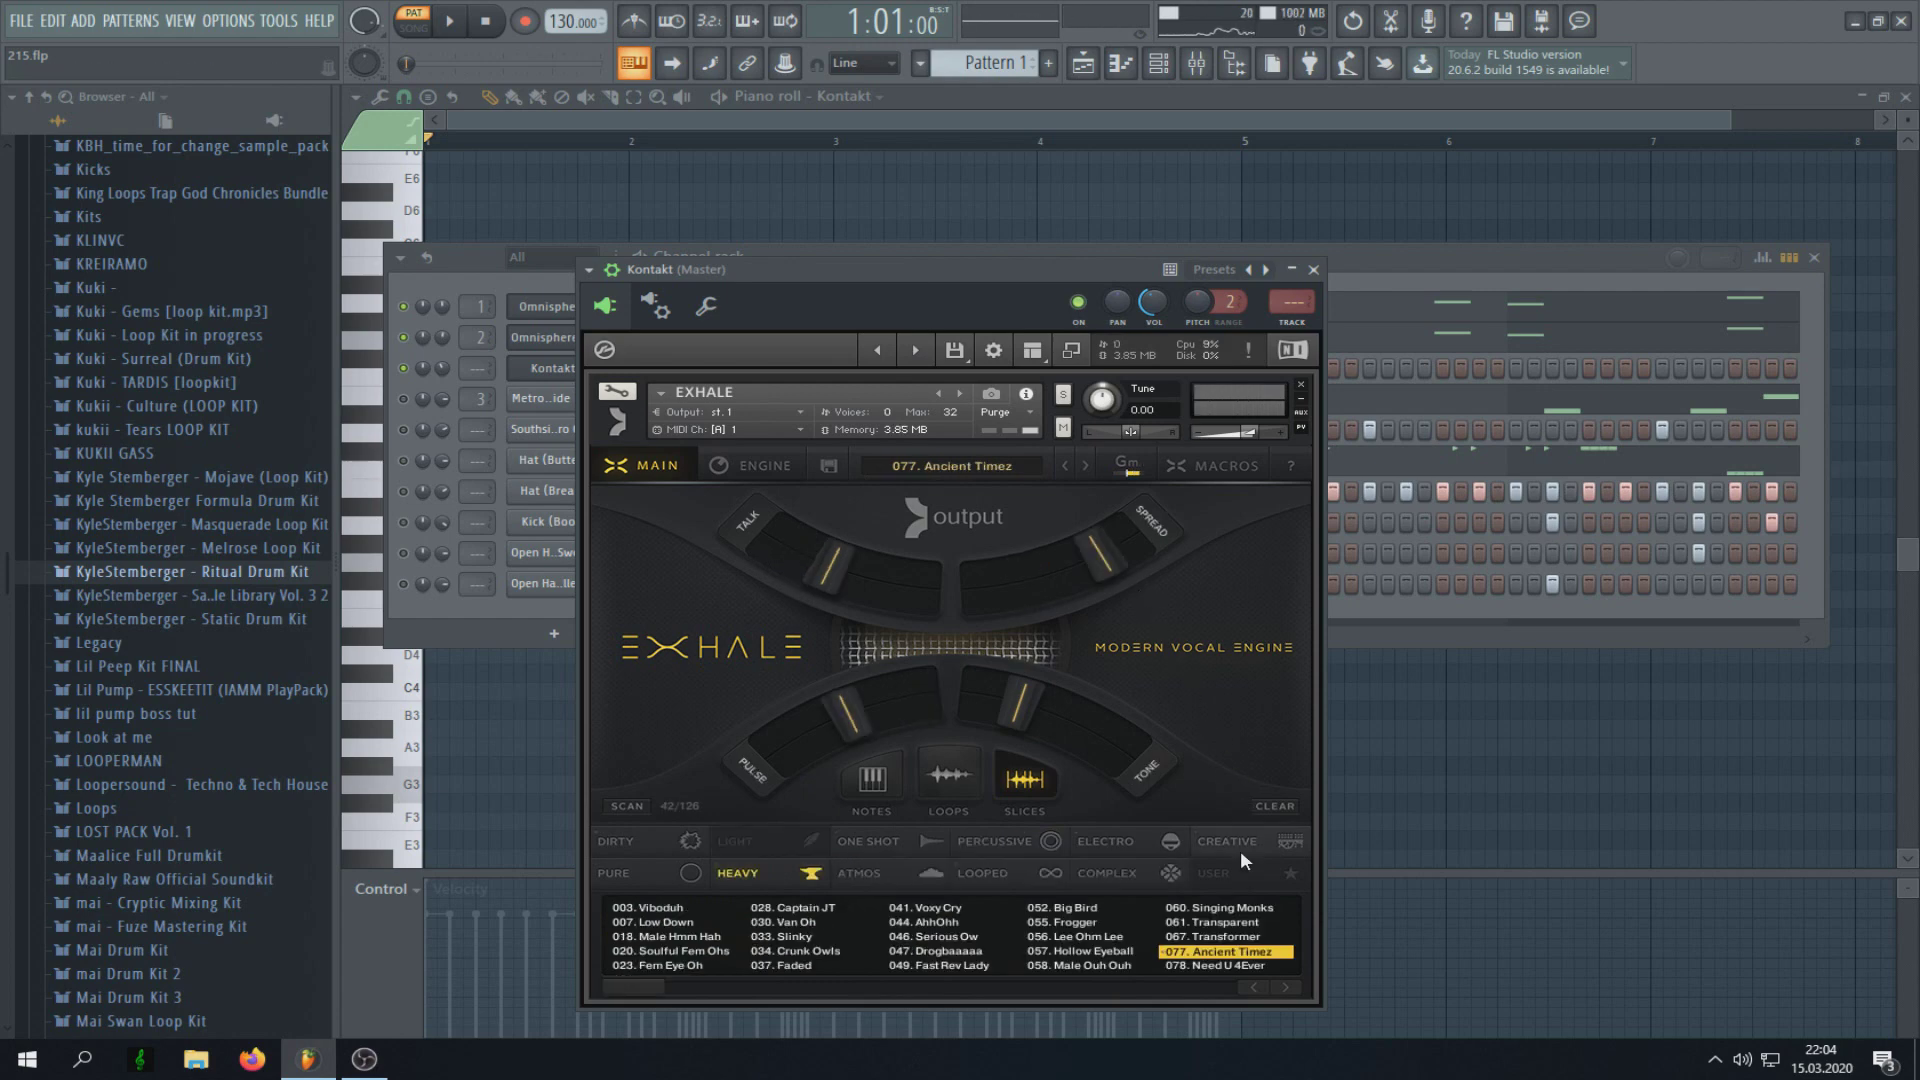
key(w)
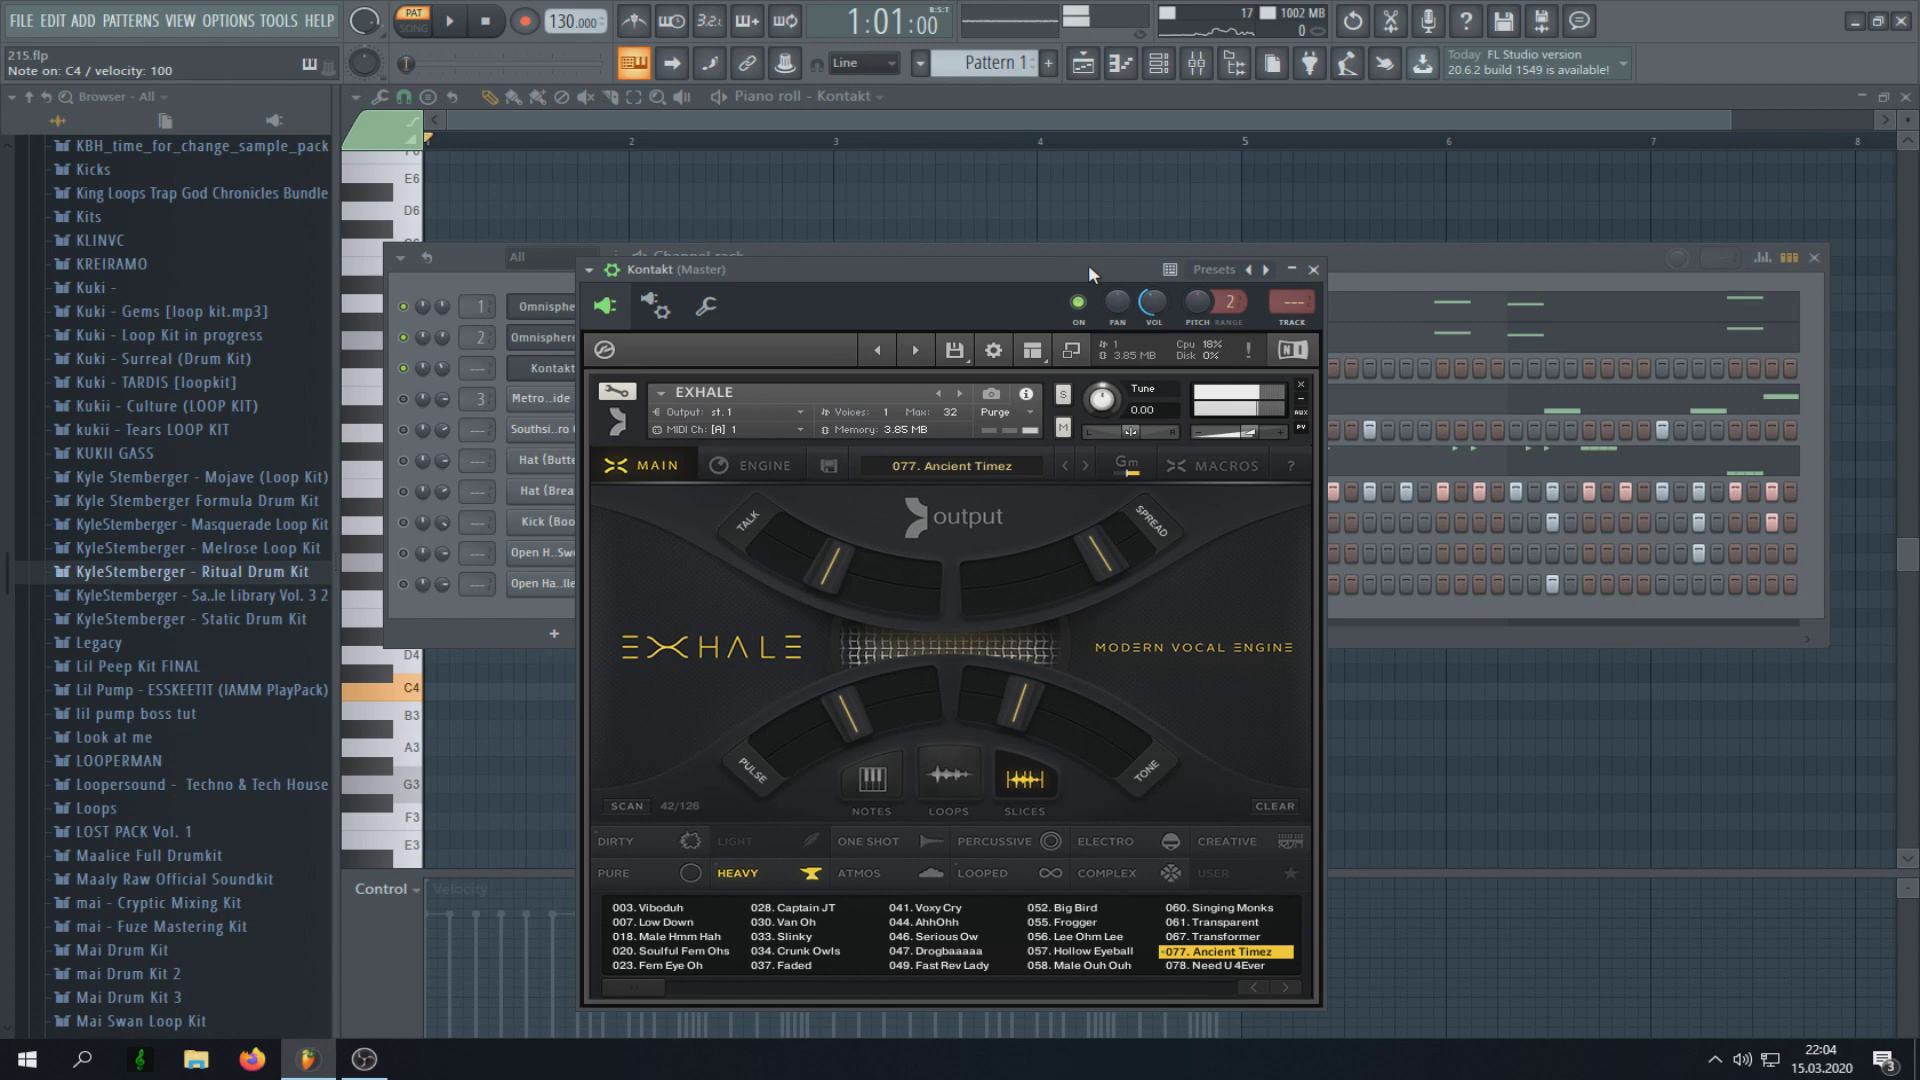
Step: Load the EXHALE preset 067. Transformer, audition it and open the Kontakt channel's piano roll
click(1224, 938)
key(q)
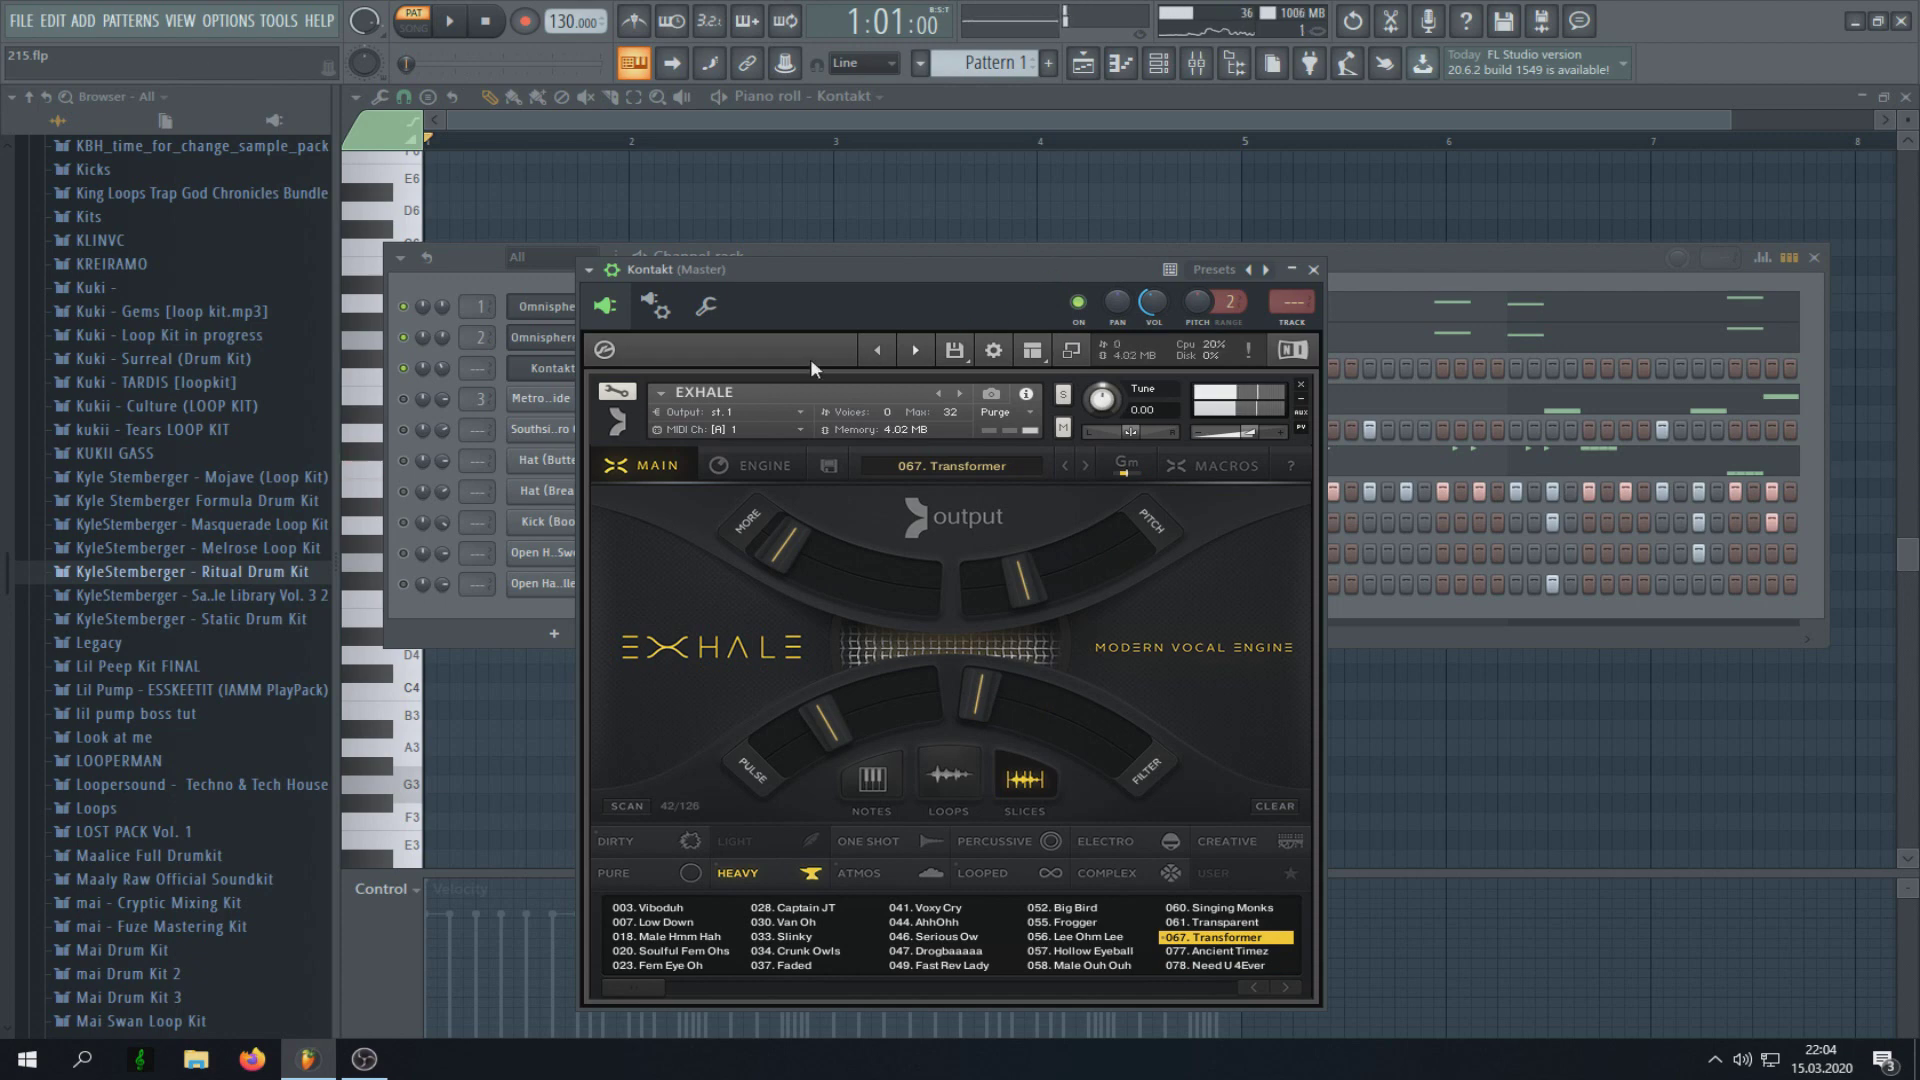
right_click(555, 370)
click(628, 368)
right_click(578, 368)
click(630, 366)
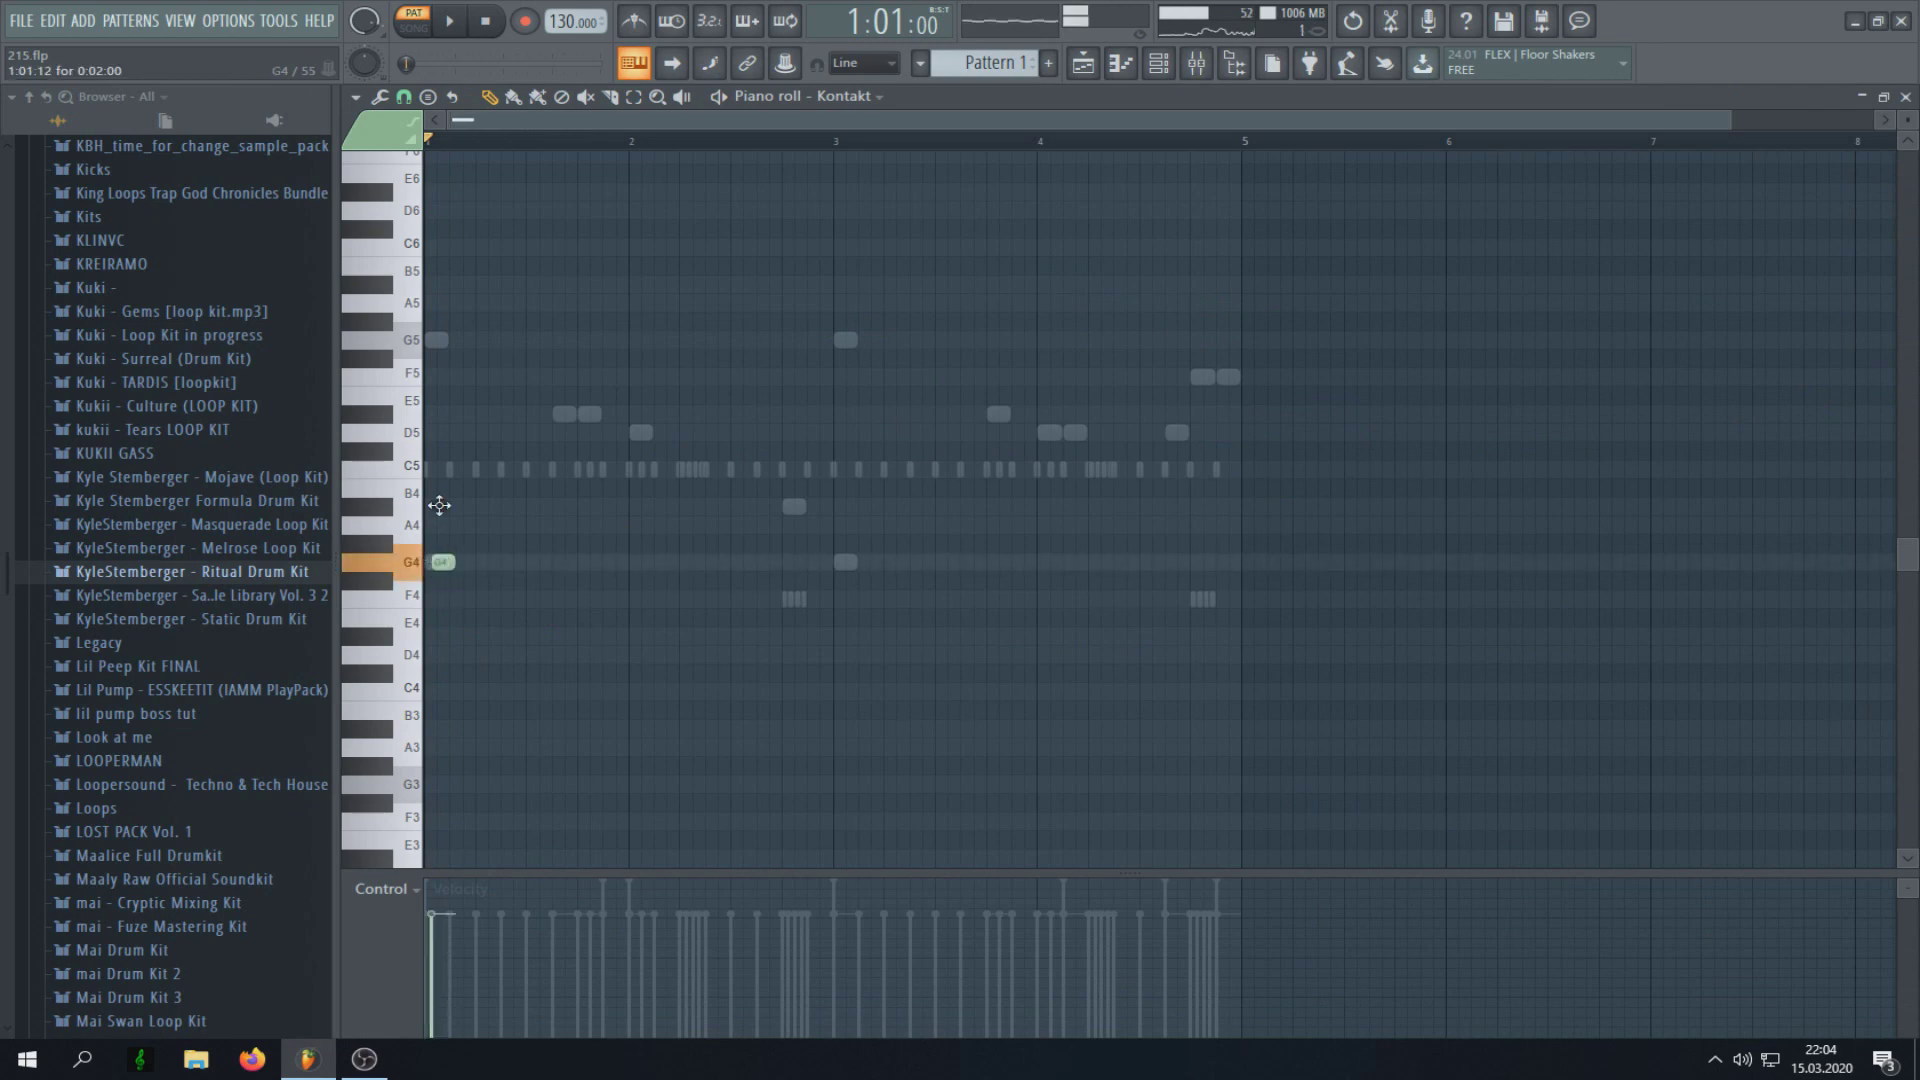
Step: Place a C5 note about three beats long at the start of bar 1 and play it back
drag(437, 469, 569, 470)
key(space)
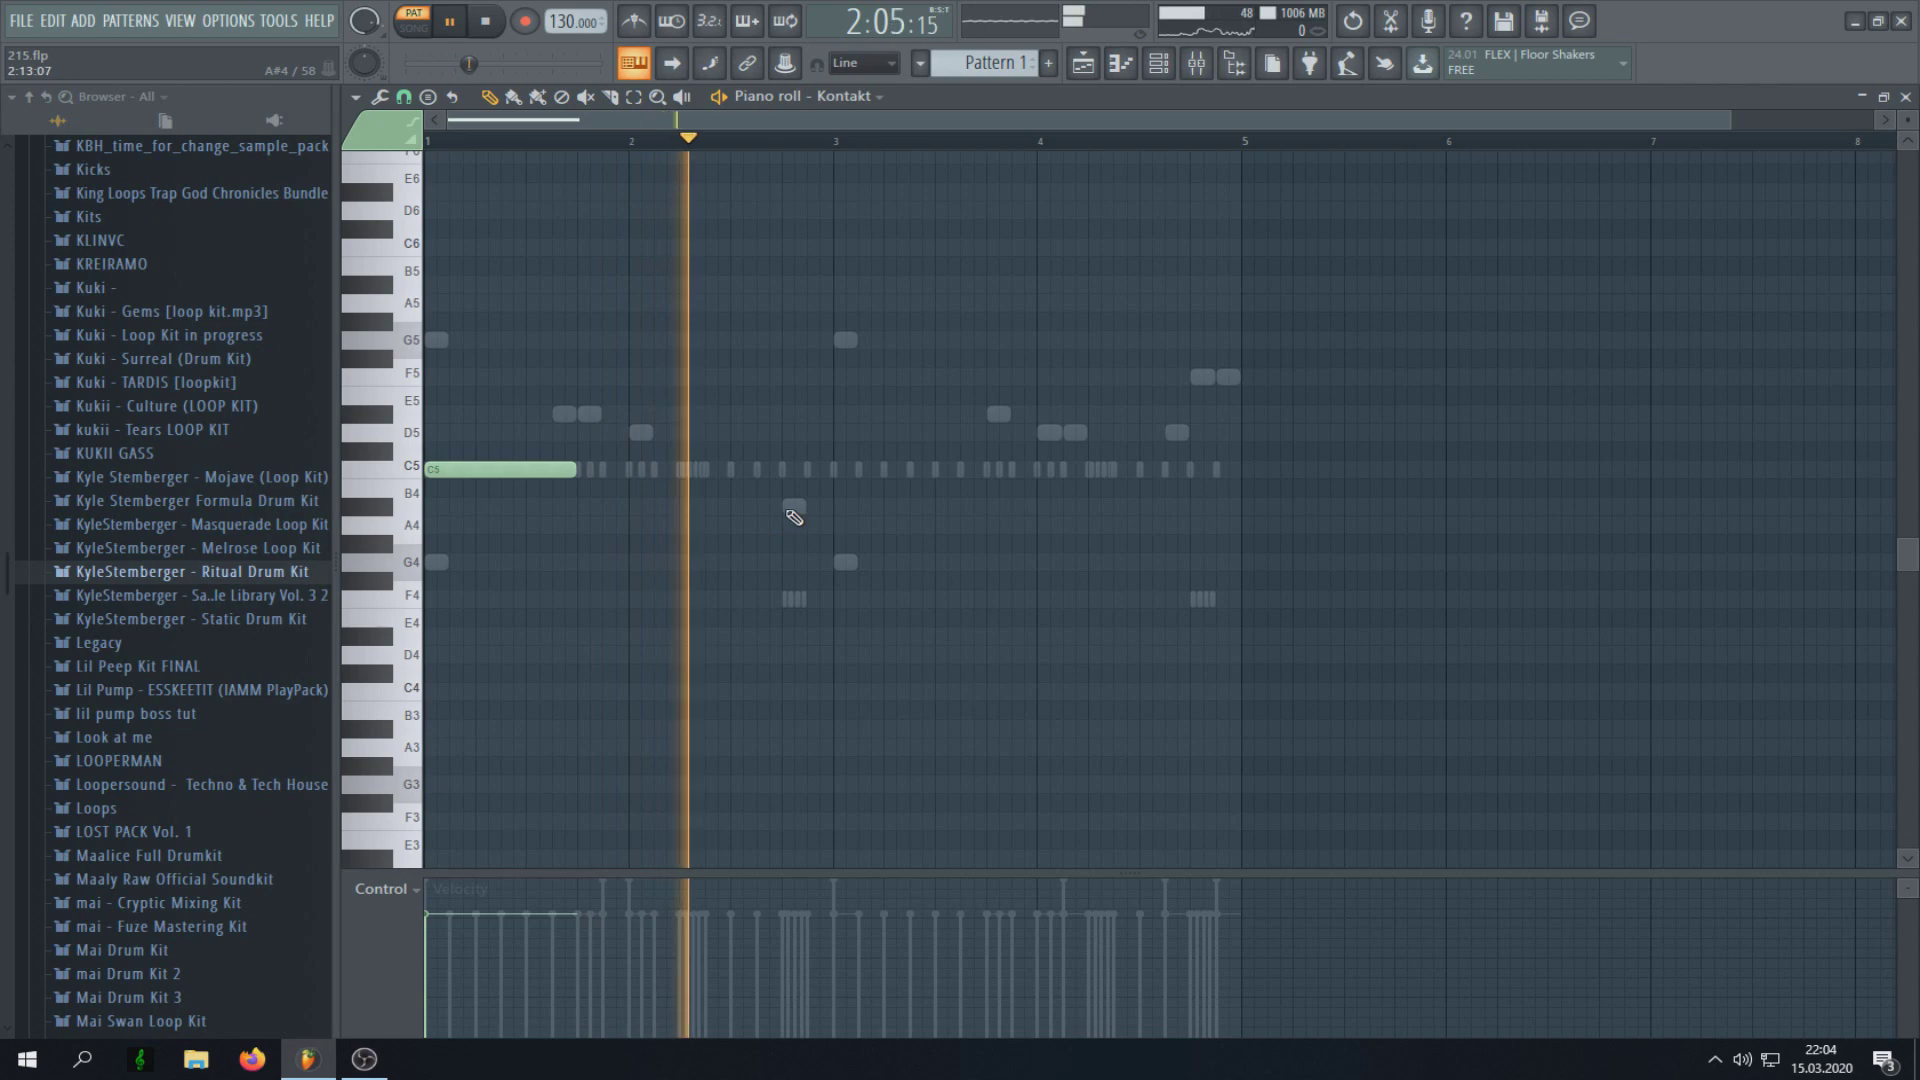
key(space)
Step: Add an A#4 note nearly two beats long in the middle of bar 2 and shorten the C5 note to two beats
click(731, 507)
drag(877, 512, 826, 511)
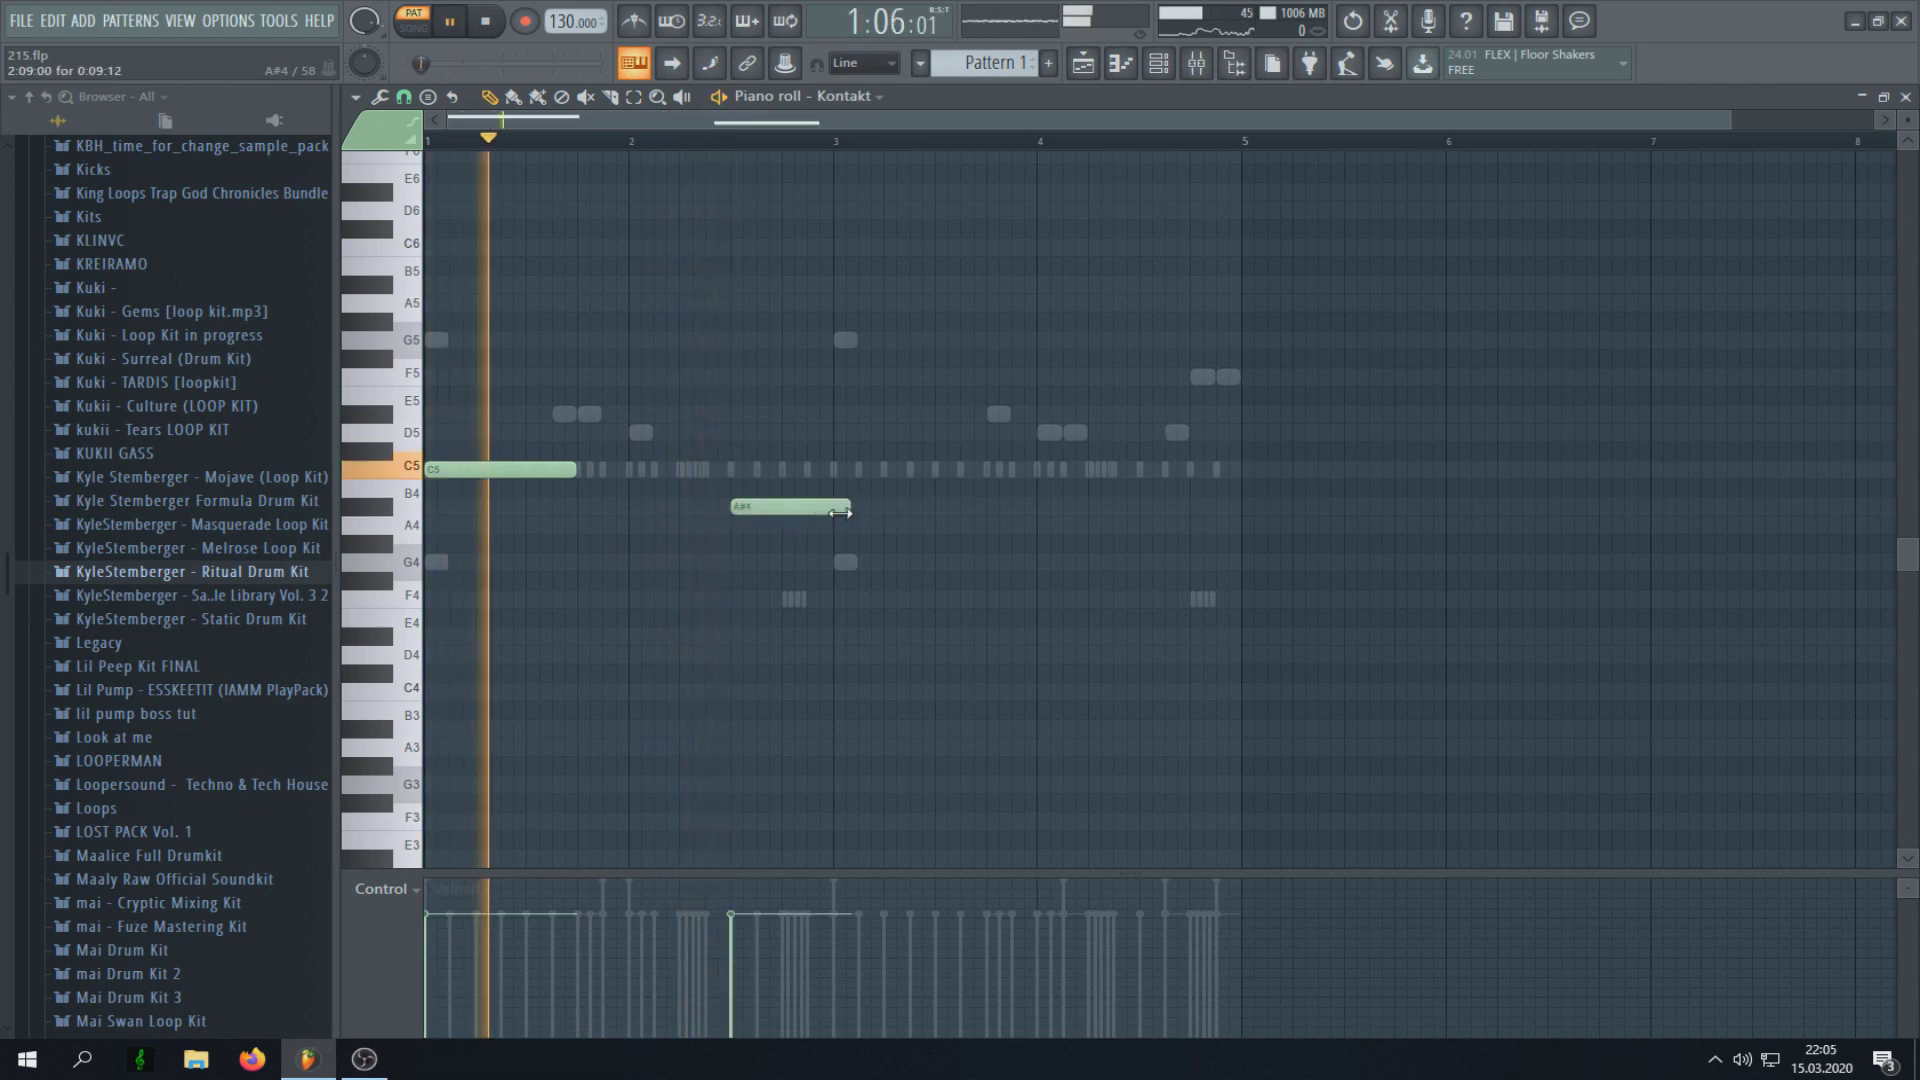
key(space)
key(space)
drag(564, 475, 525, 471)
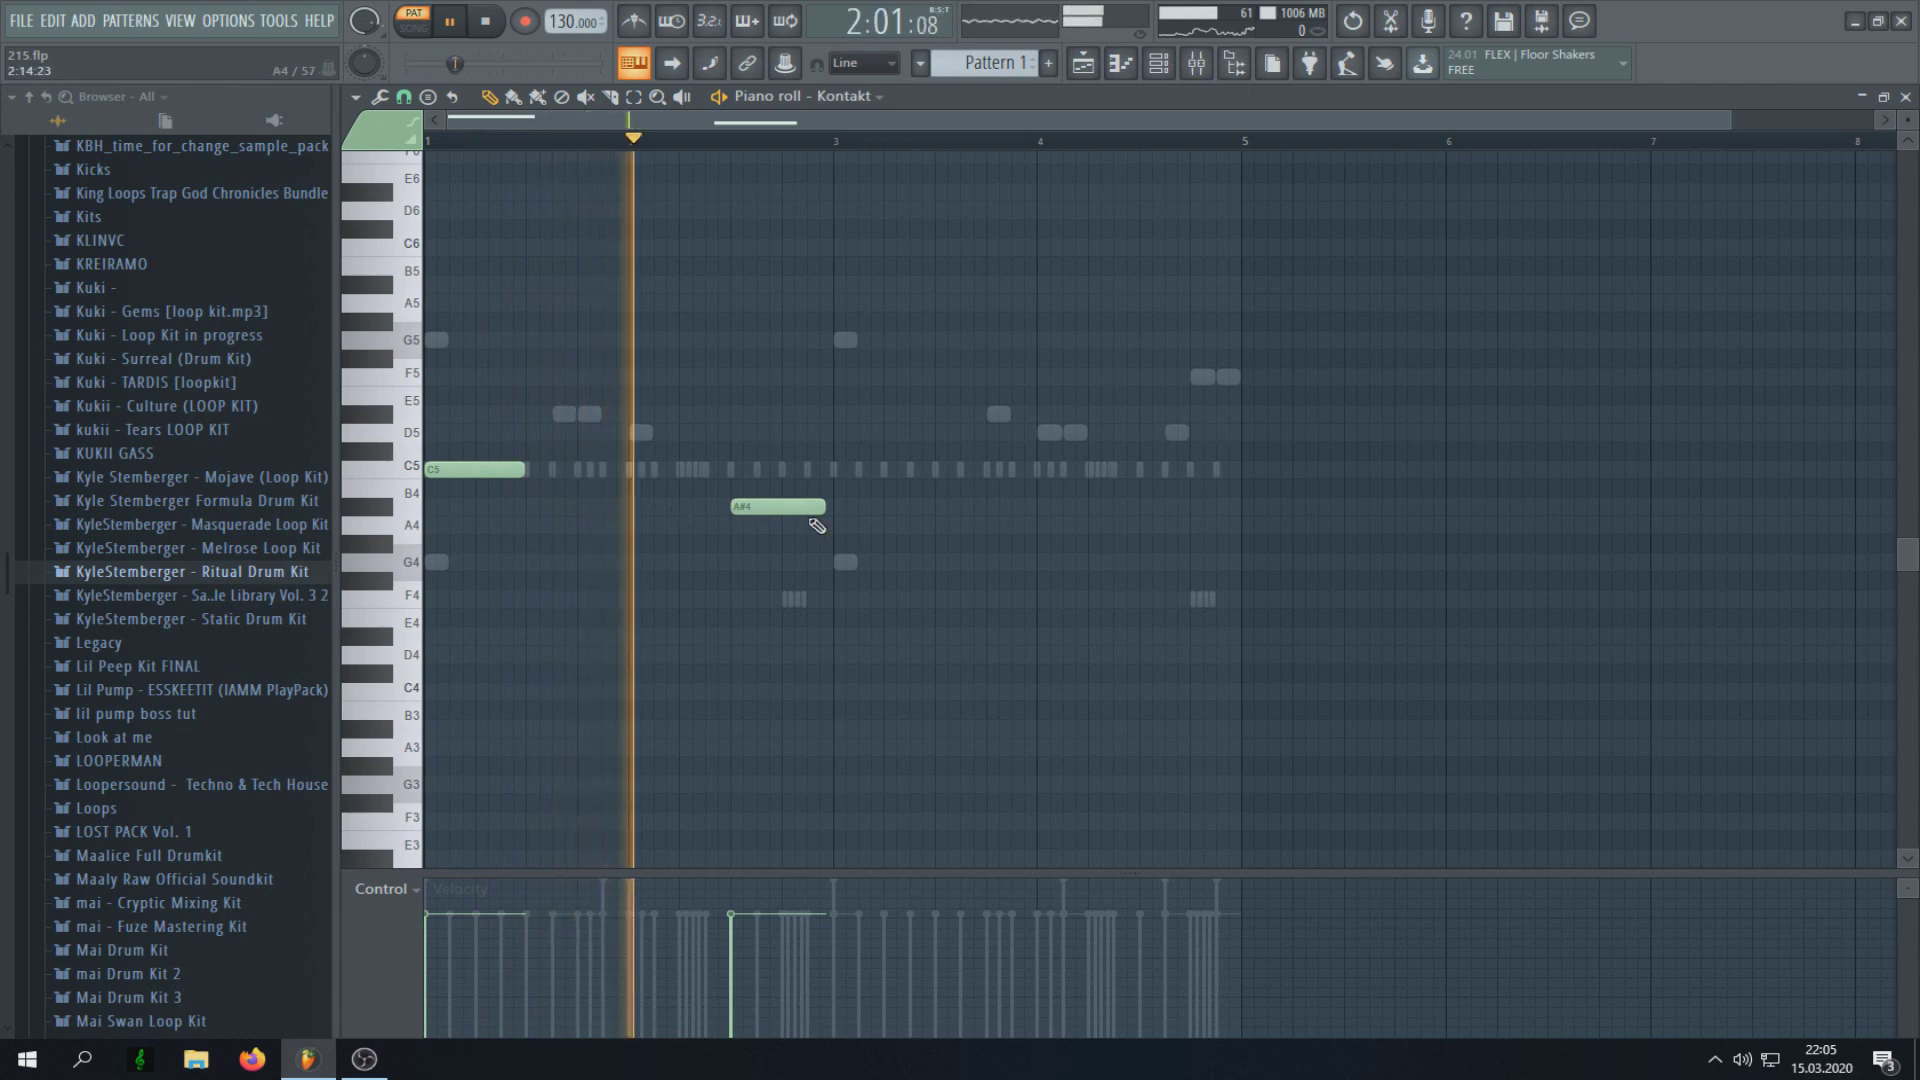
key(space)
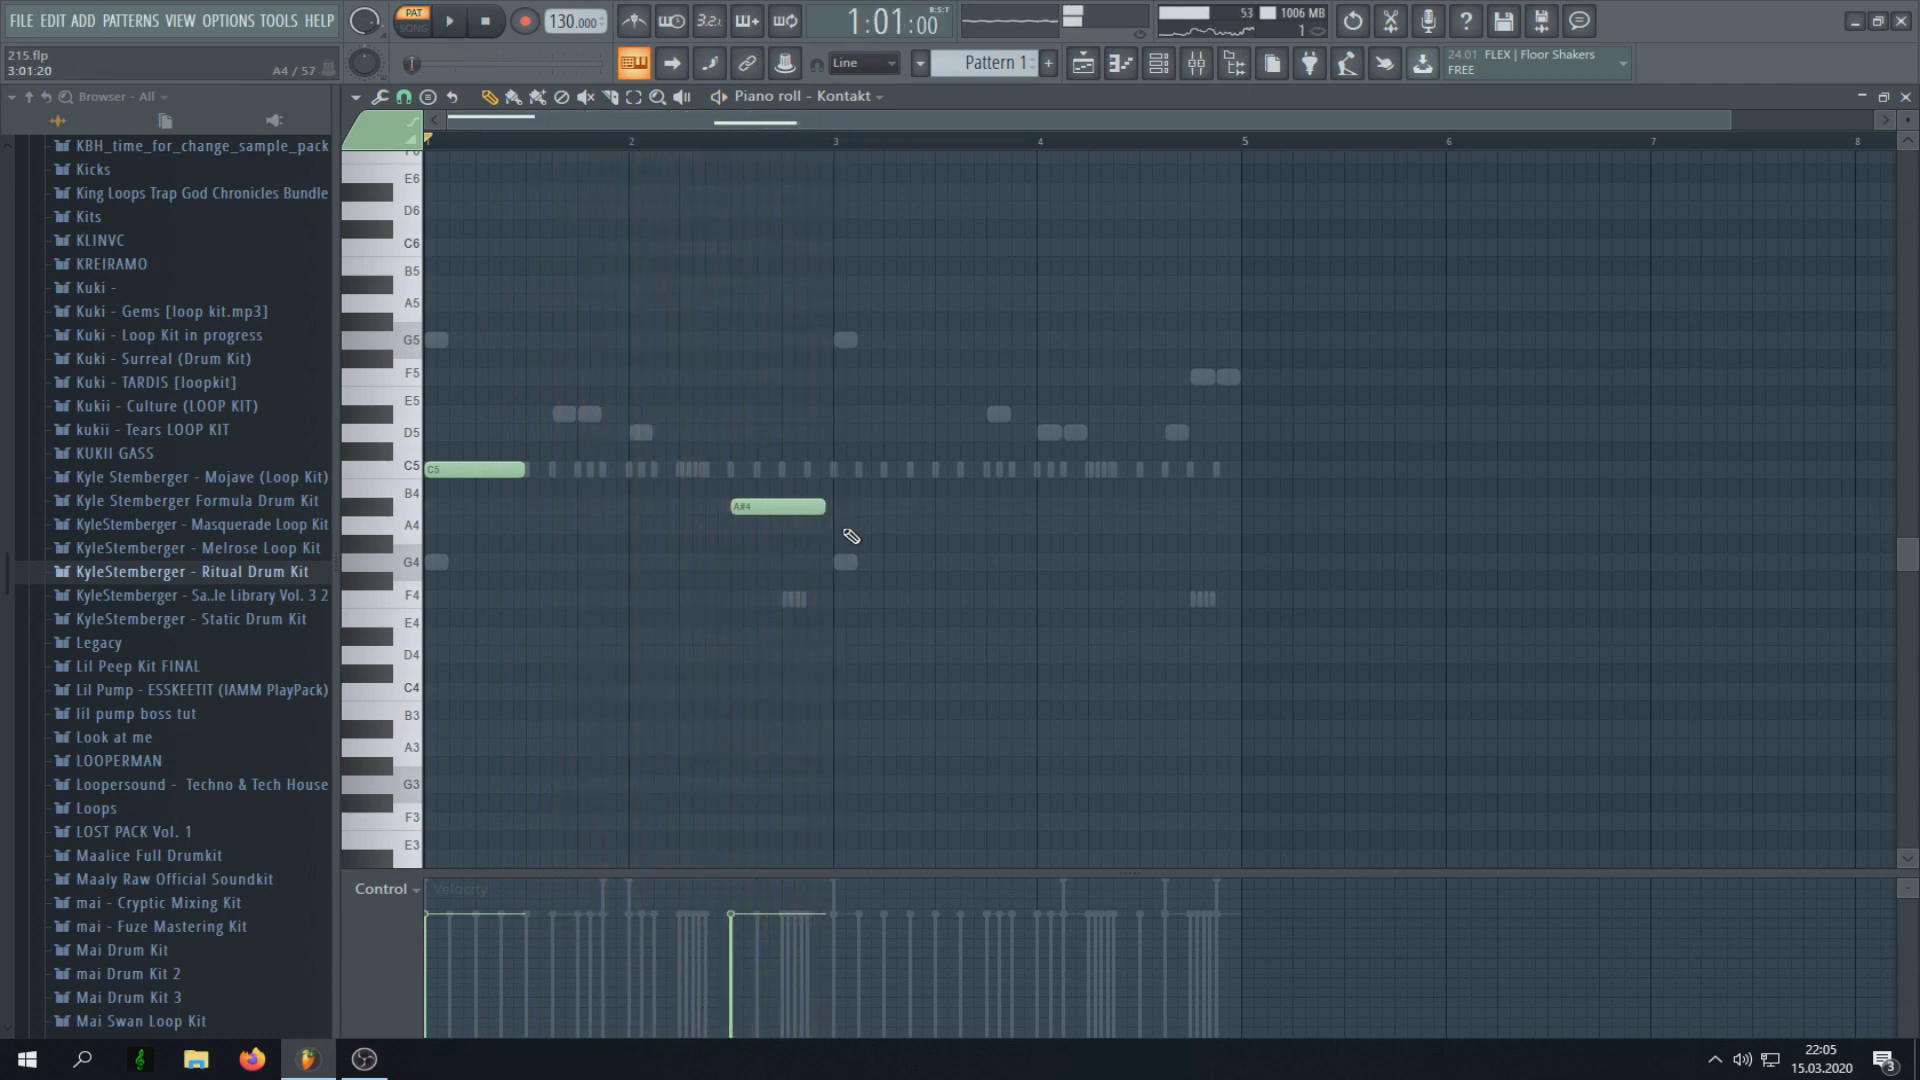
Step: Add a one-beat A4 note at the start of bar 3 during playback
key(space)
drag(931, 525, 882, 525)
ctrl+scroll(877, 481, down, 1)
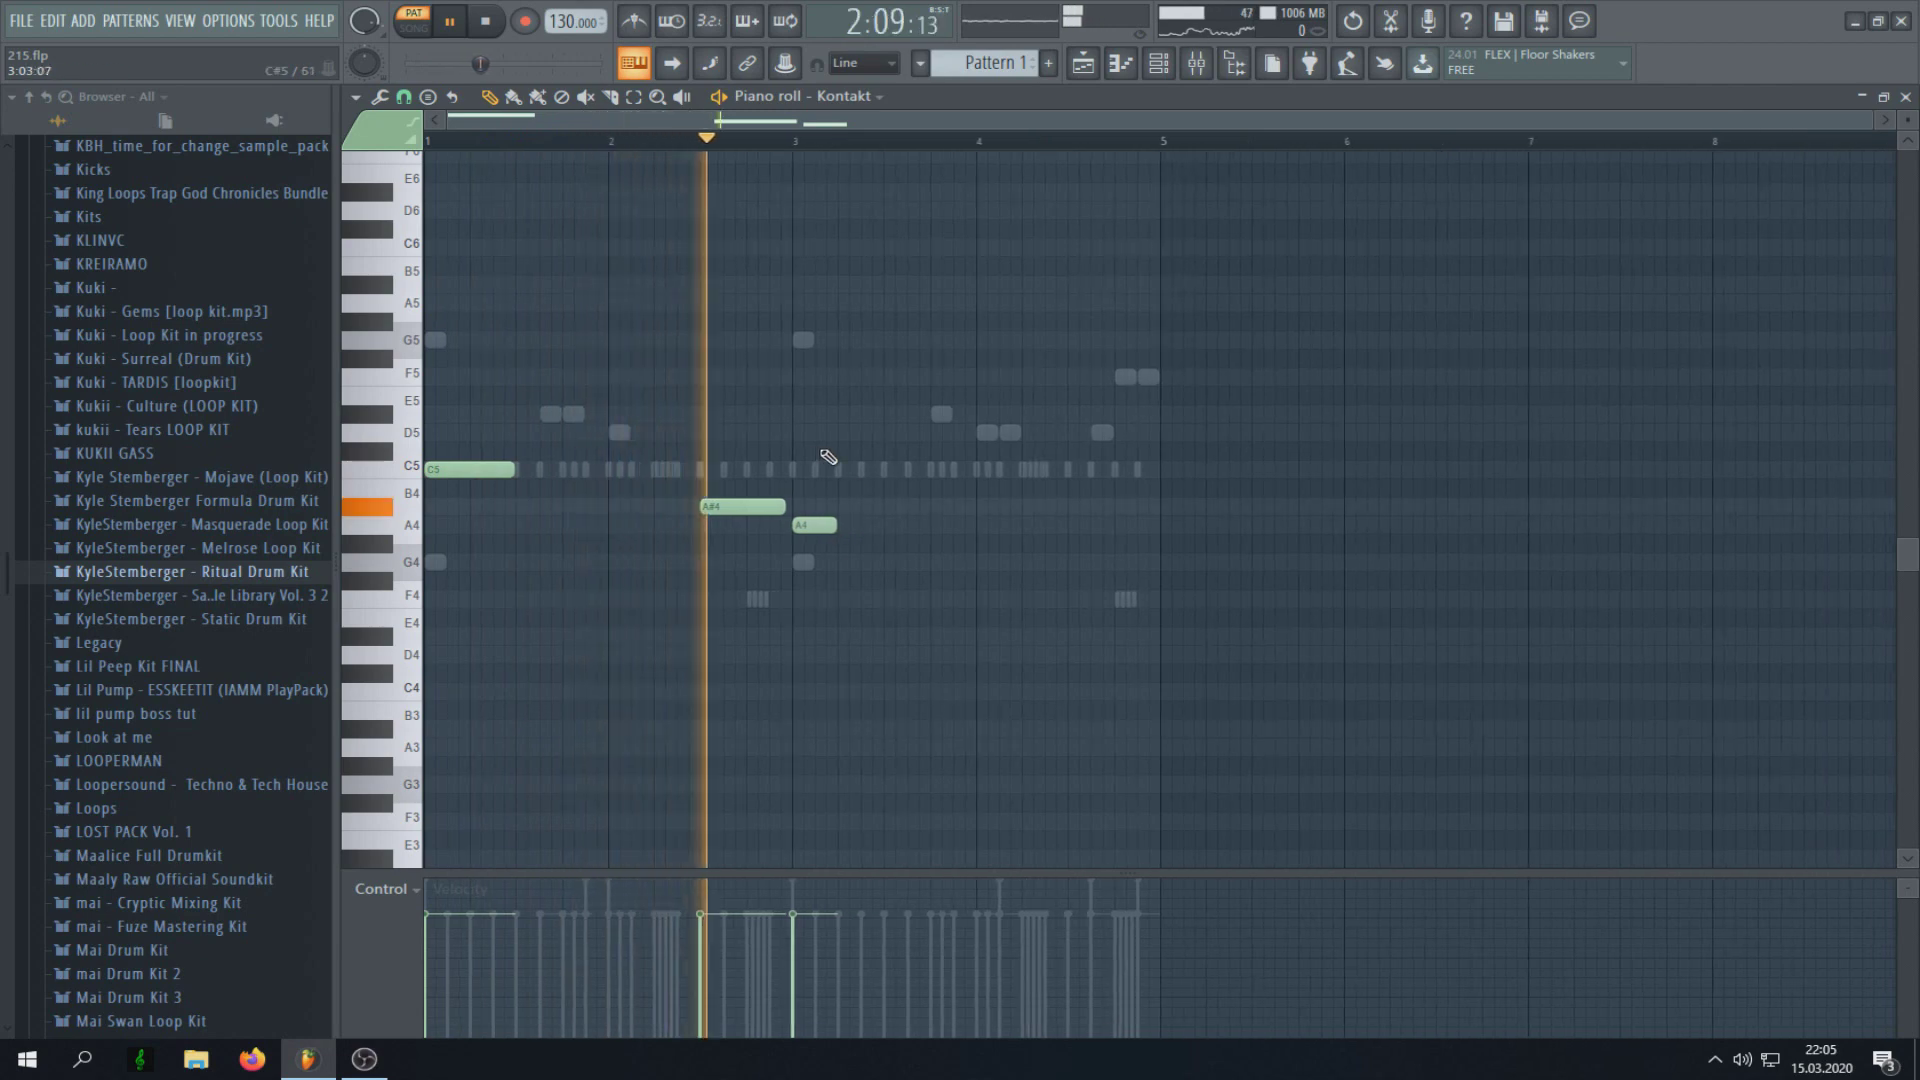
ctrl+scroll(949, 510, up, 1)
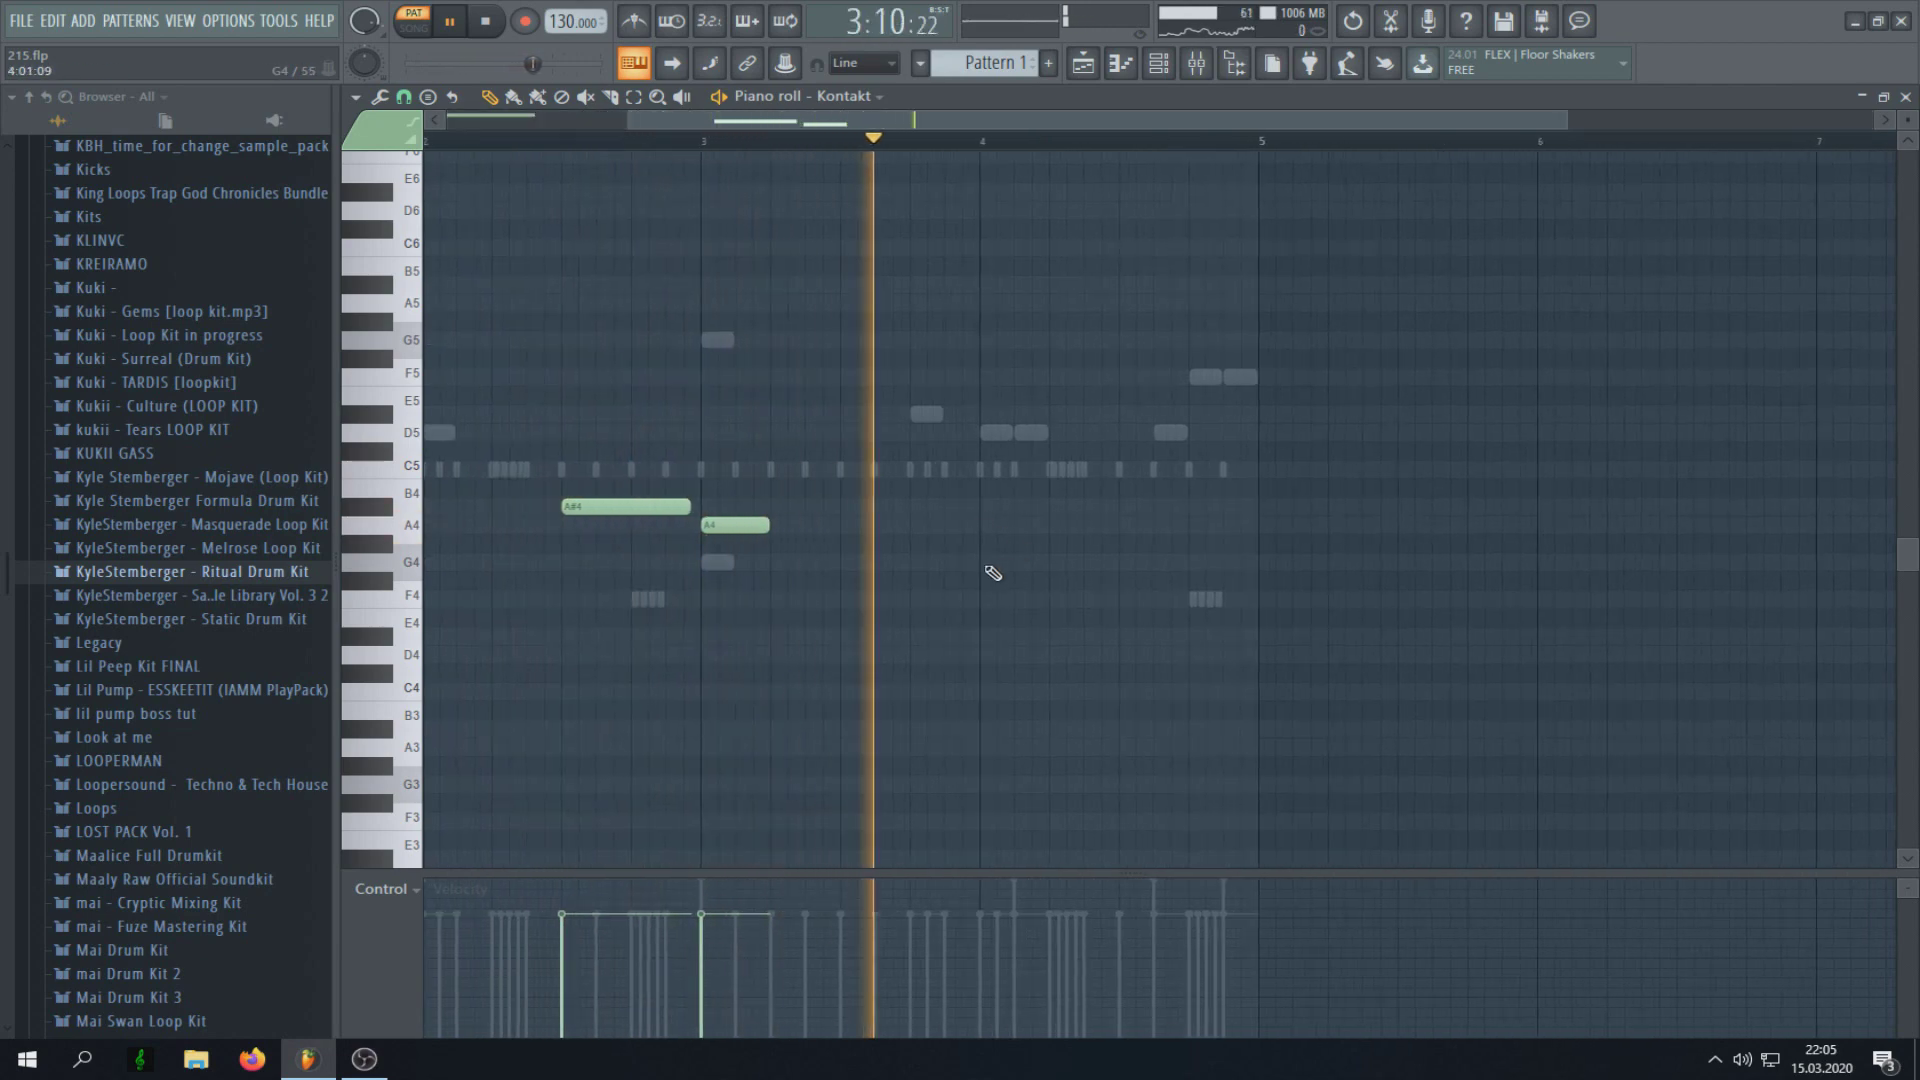
Step: Add one-beat notes G4 on the last beat of bar 3, A#4 starting bar 4, and one on bar 4's last beat, lowering it to D4
key(space)
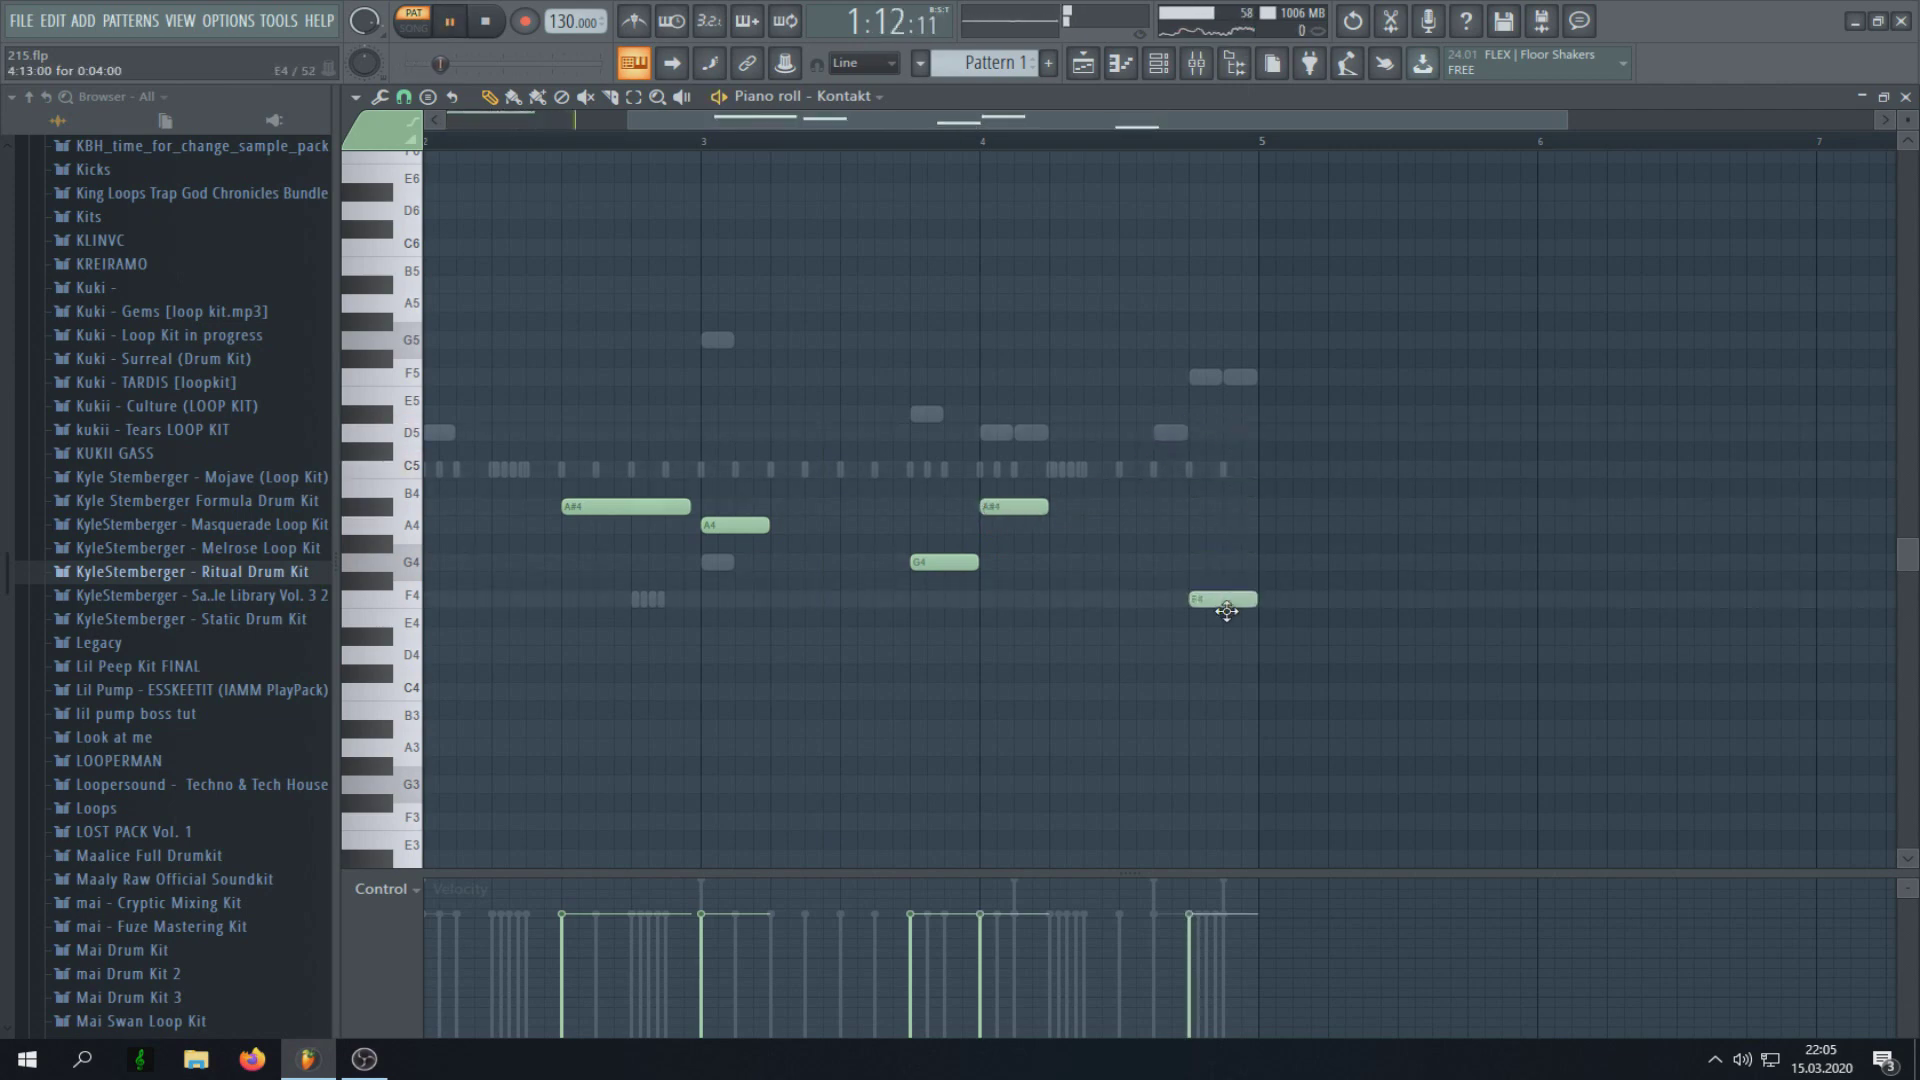
key(space)
drag(1207, 592, 1217, 643)
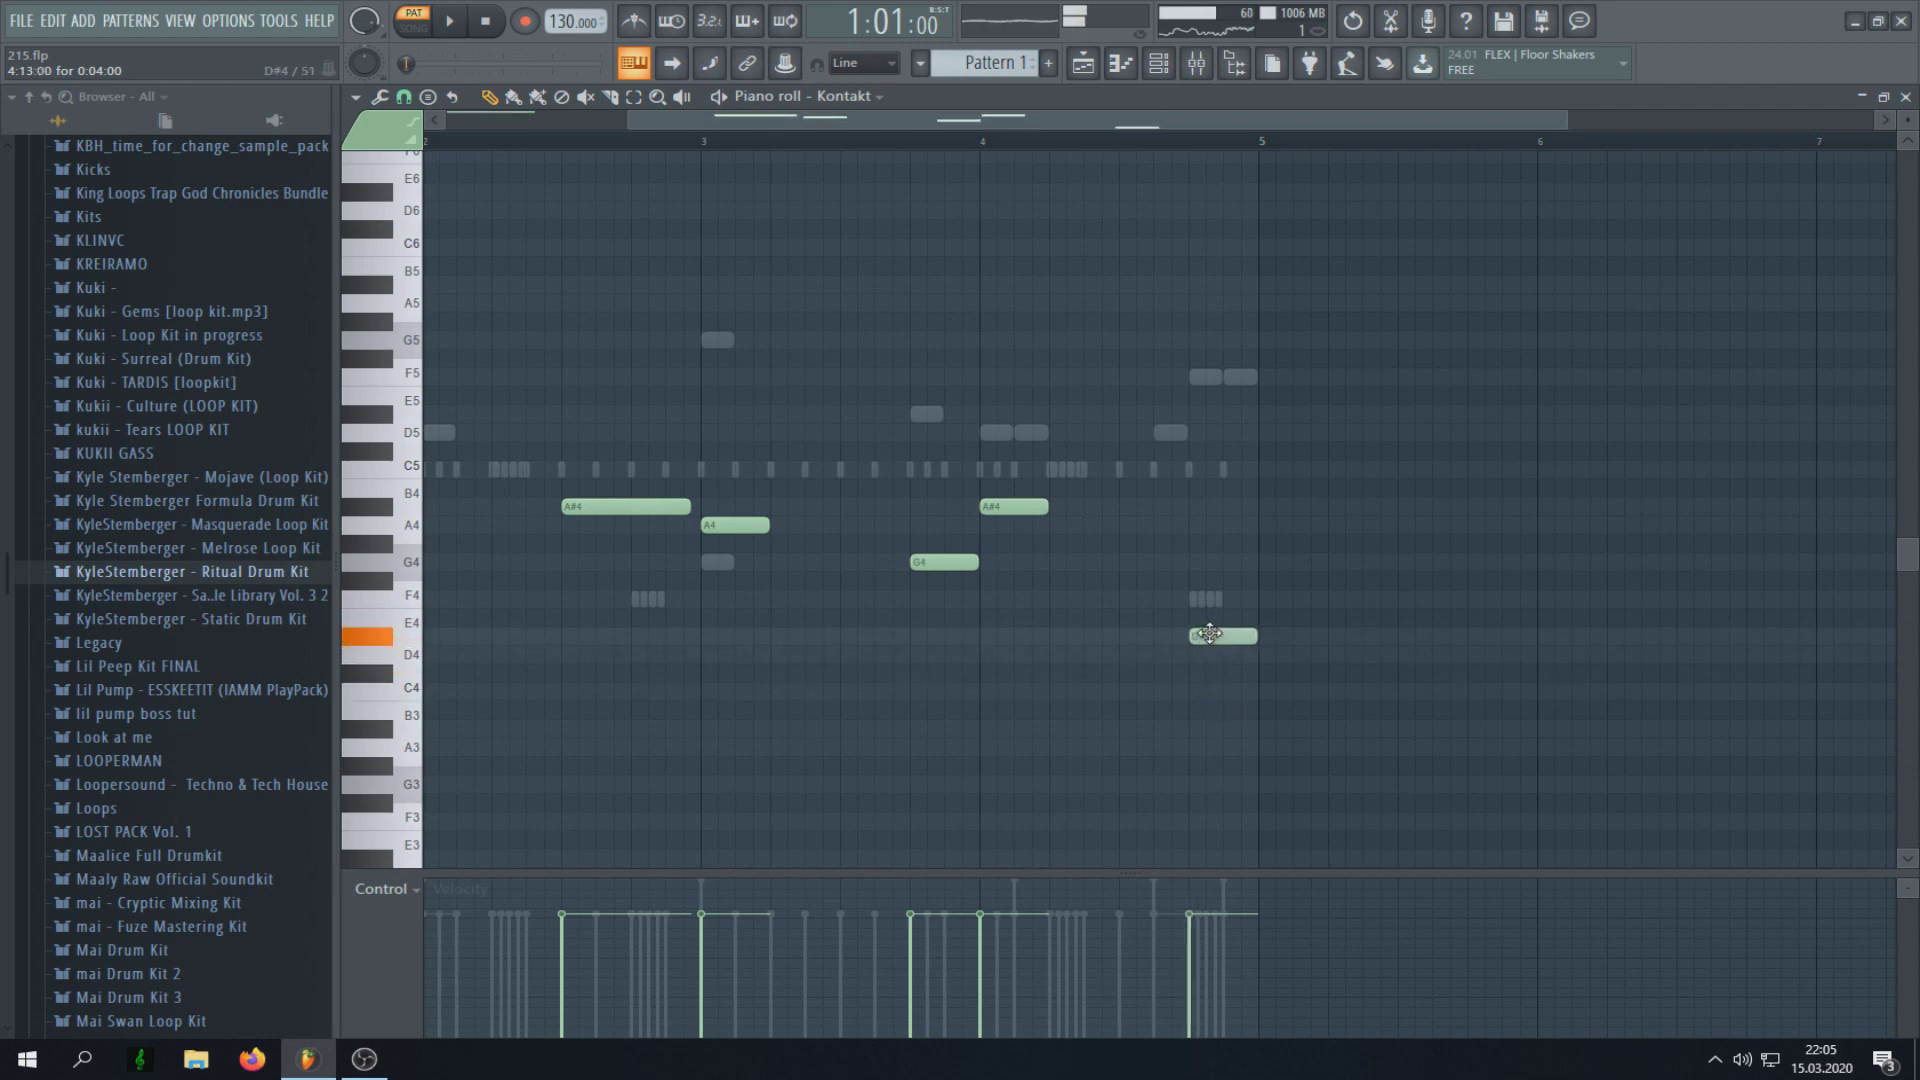
key(space)
scroll(1170, 600, down, 3)
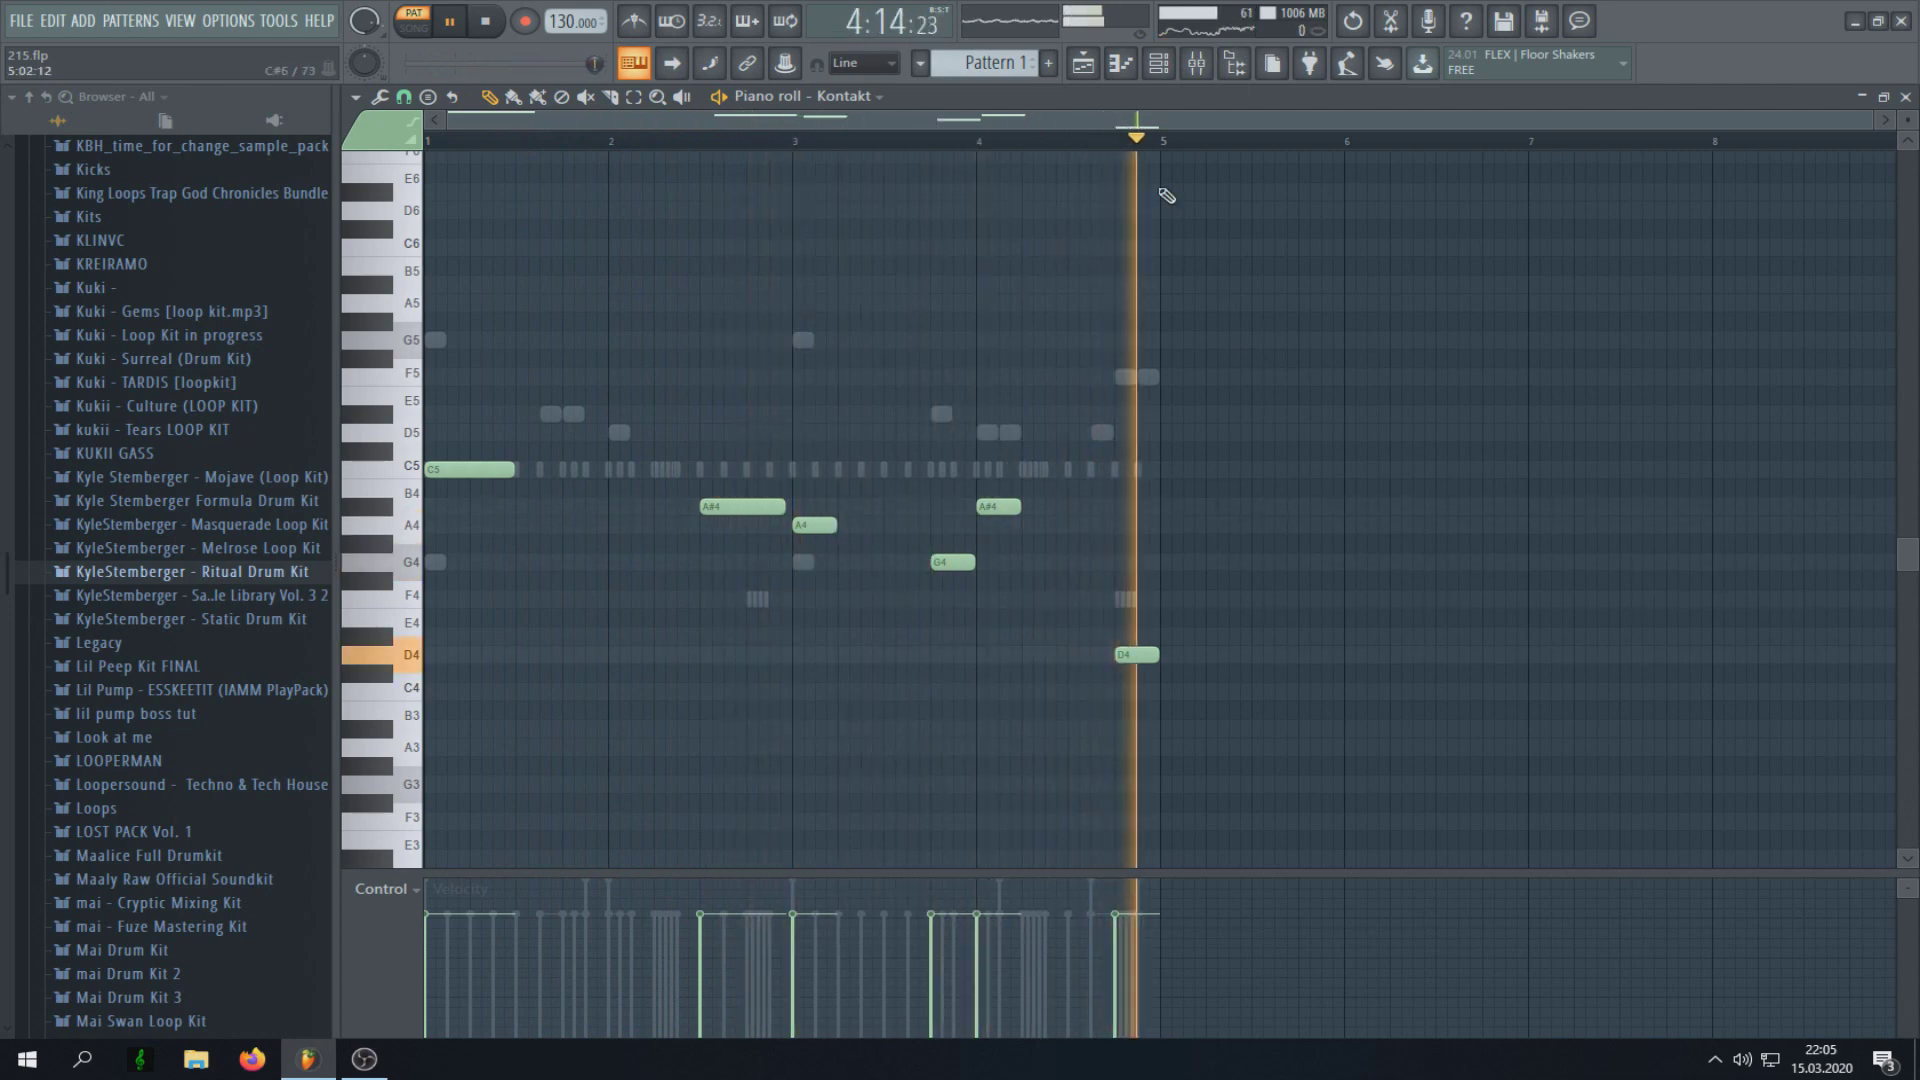
Step: Stop playback and reopen the Kontakt piano roll from the channel rack, deleting the D4 note at the end of bar 4
click(1162, 64)
key(space)
click(714, 374)
click(714, 374)
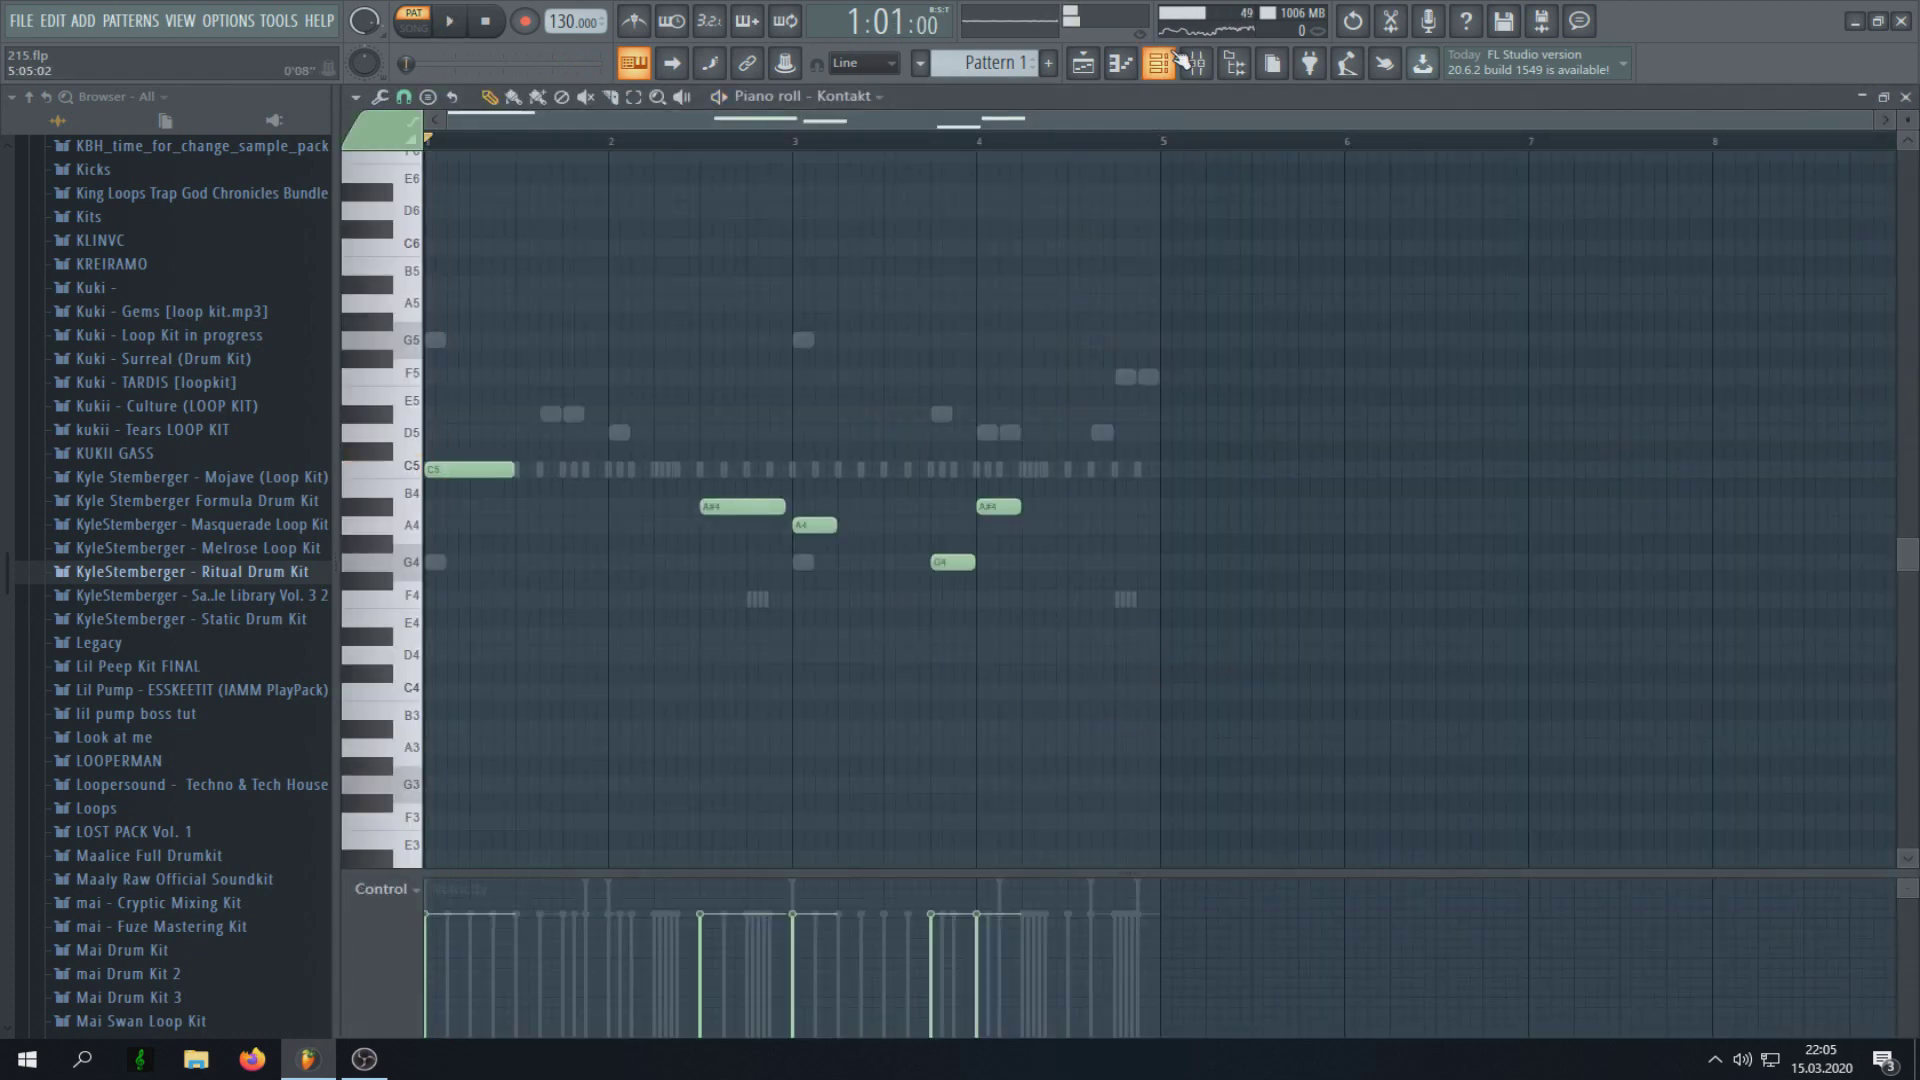
Step: Route the Kontakt channel to mixer track 4 and render its melody as an audio clip in the playlist
click(1158, 63)
key(space)
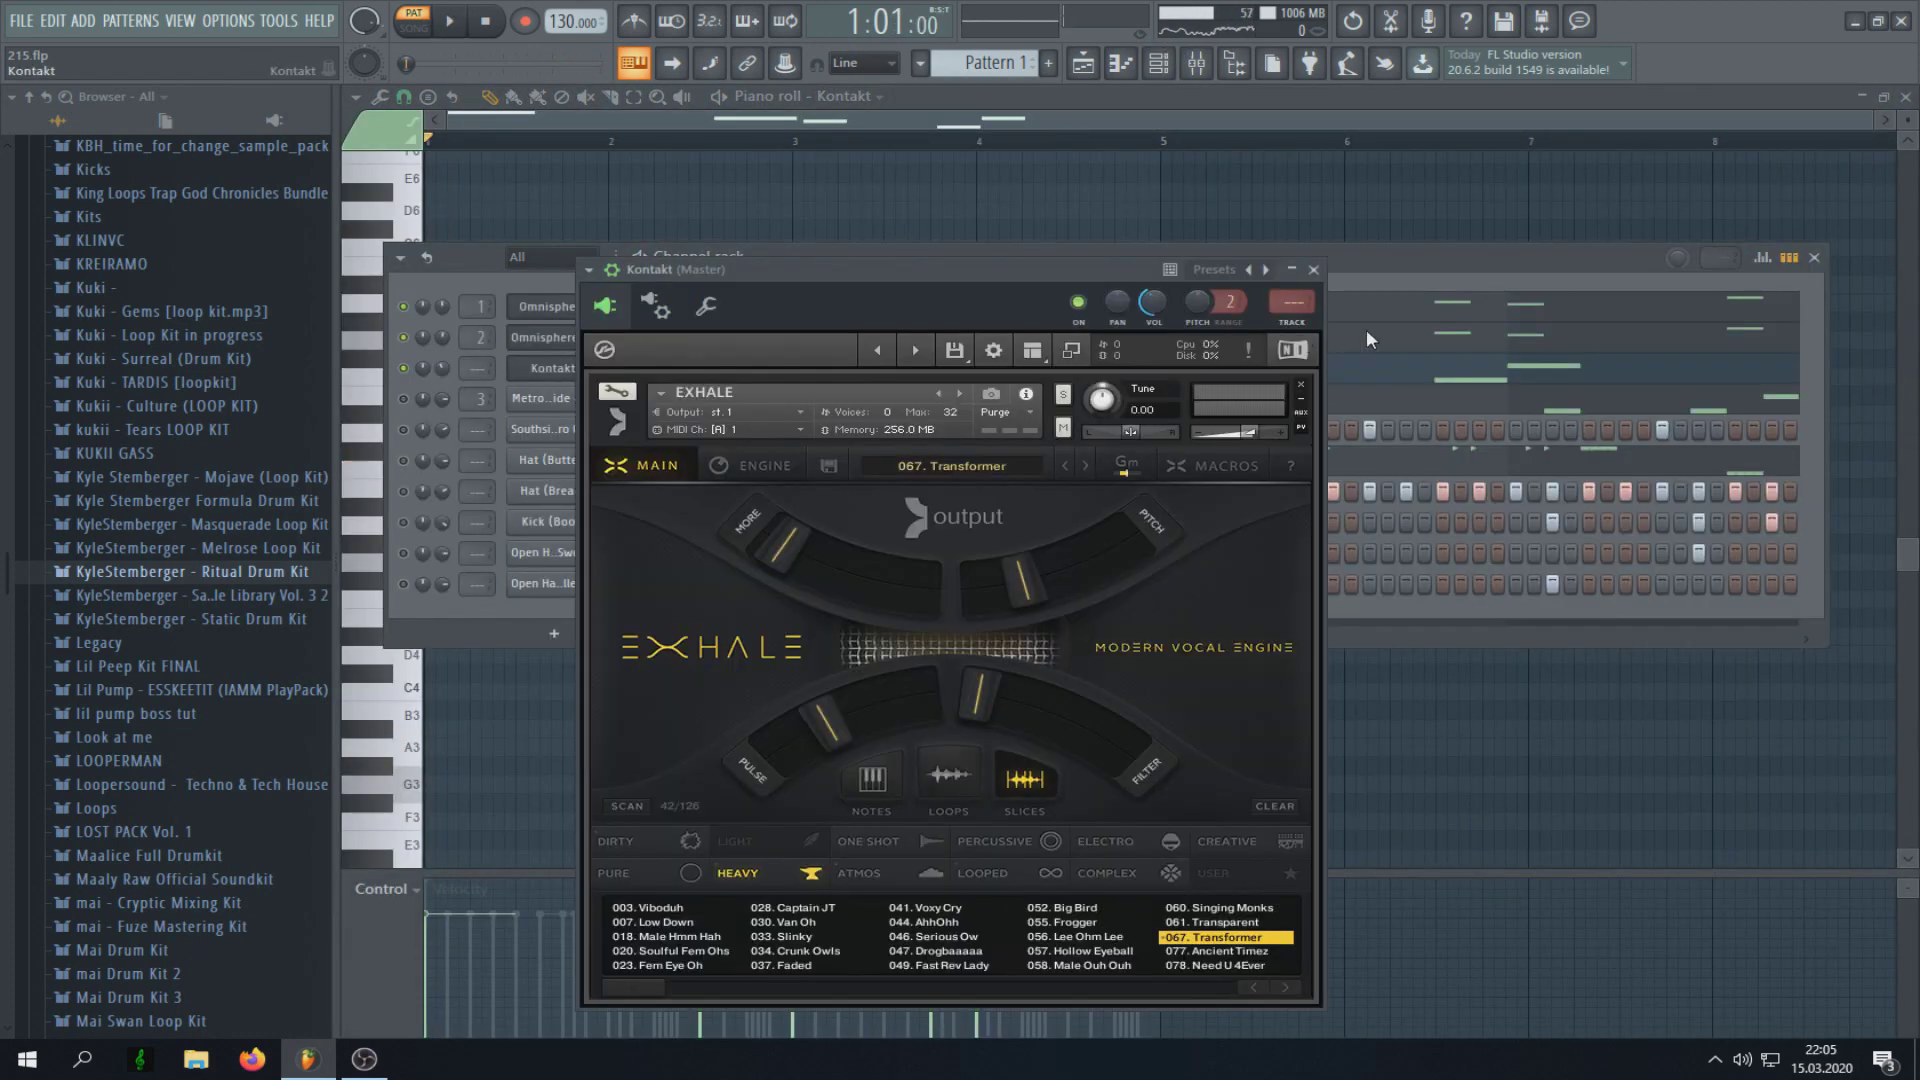
click(1296, 324)
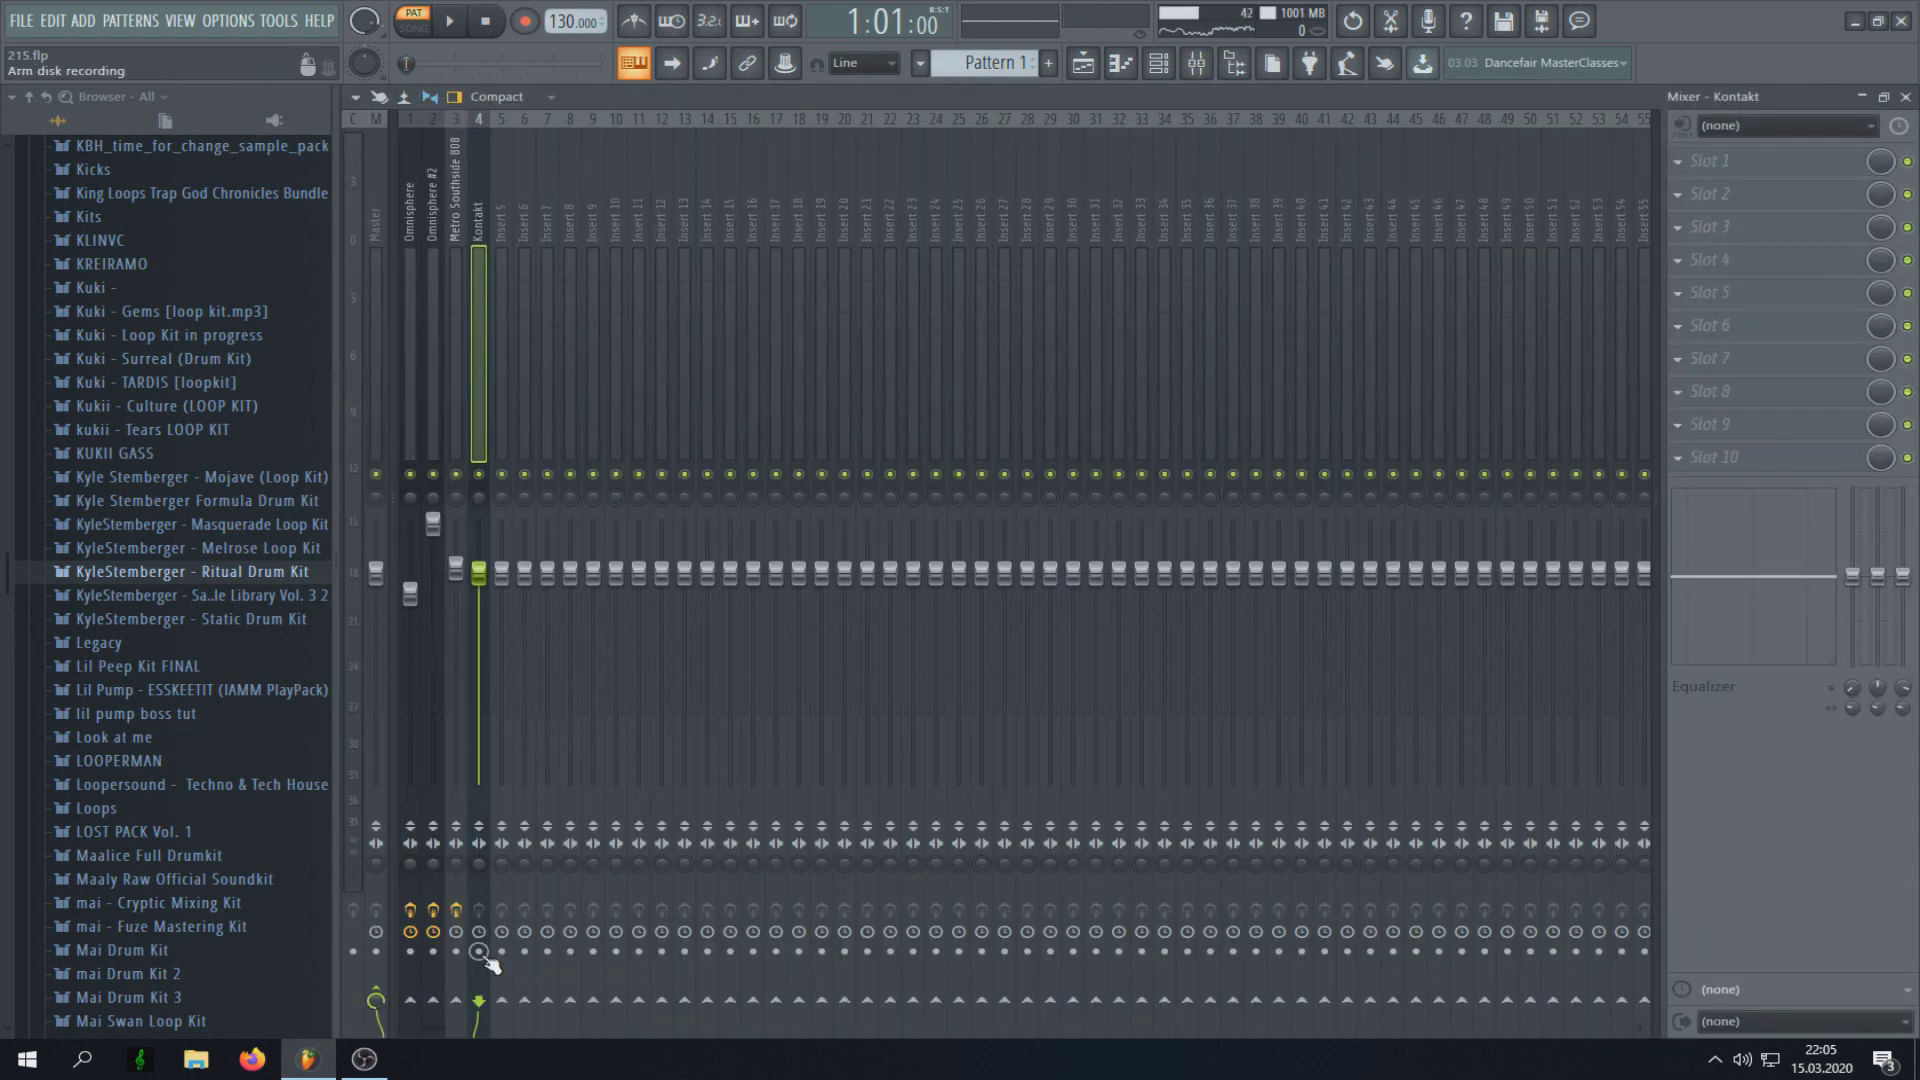
click(1082, 66)
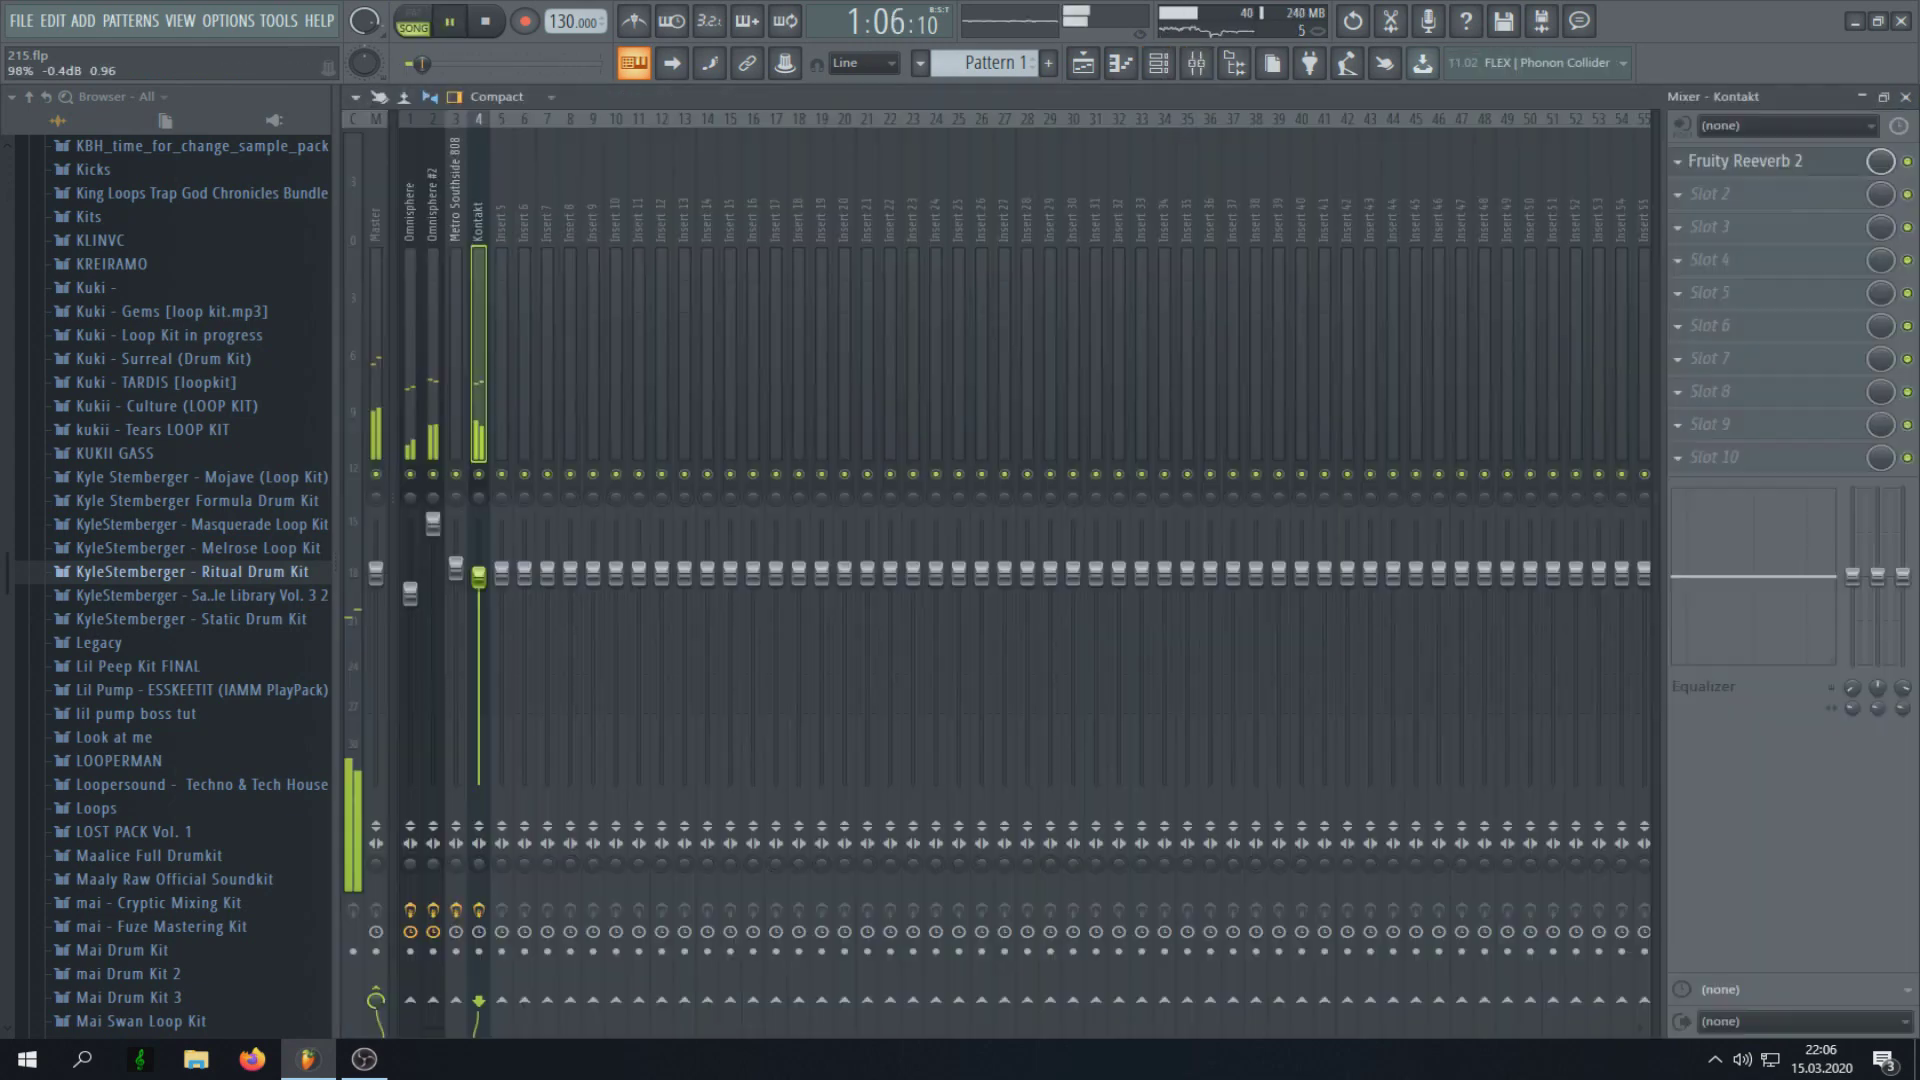
Step: Lower the Kontakt mixer fader slightly and move the rendered Kontakt audio channel directly below Omnisphere #2 in the channel rack
drag(479, 575, 479, 586)
key(space)
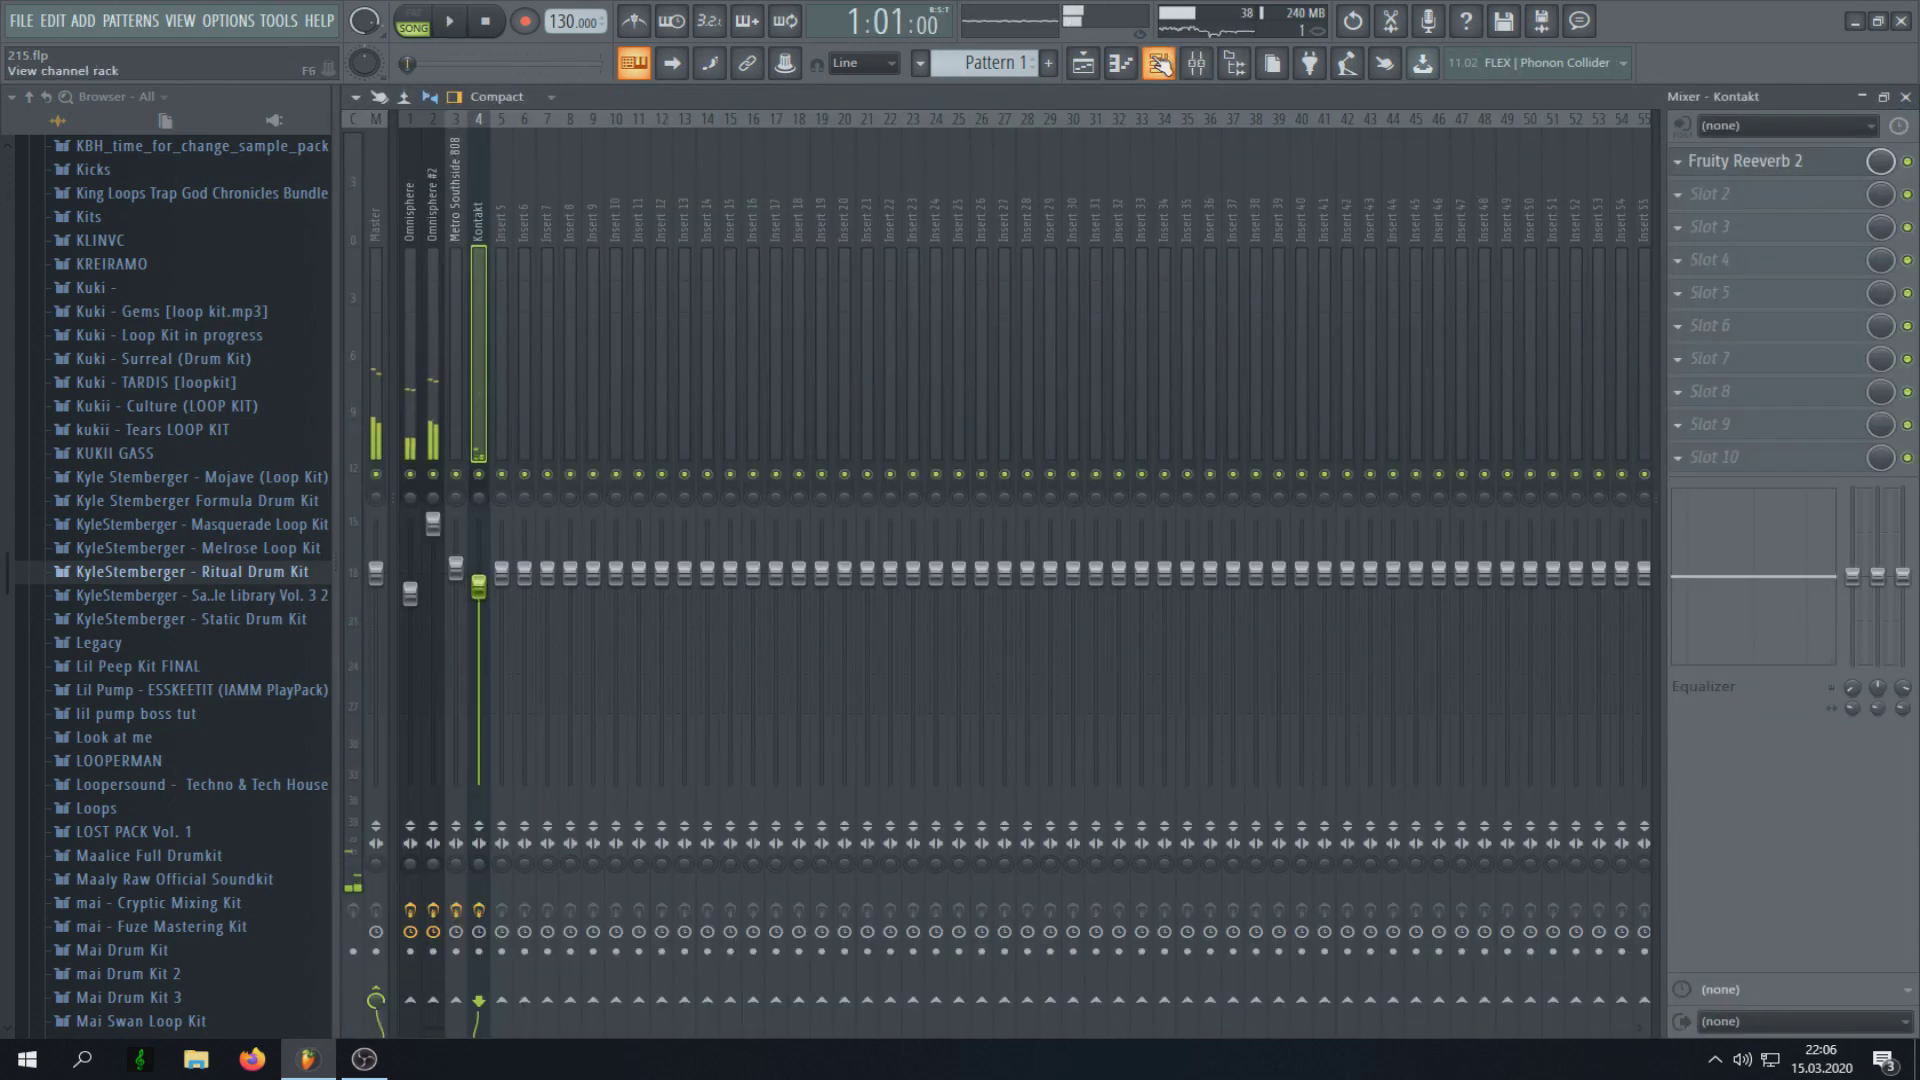
click(1156, 63)
key(alt+Up)
key(alt+Up)
key(alt+Up)
key(alt+Up)
key(alt+Up)
key(alt+Up)
key(alt+Up)
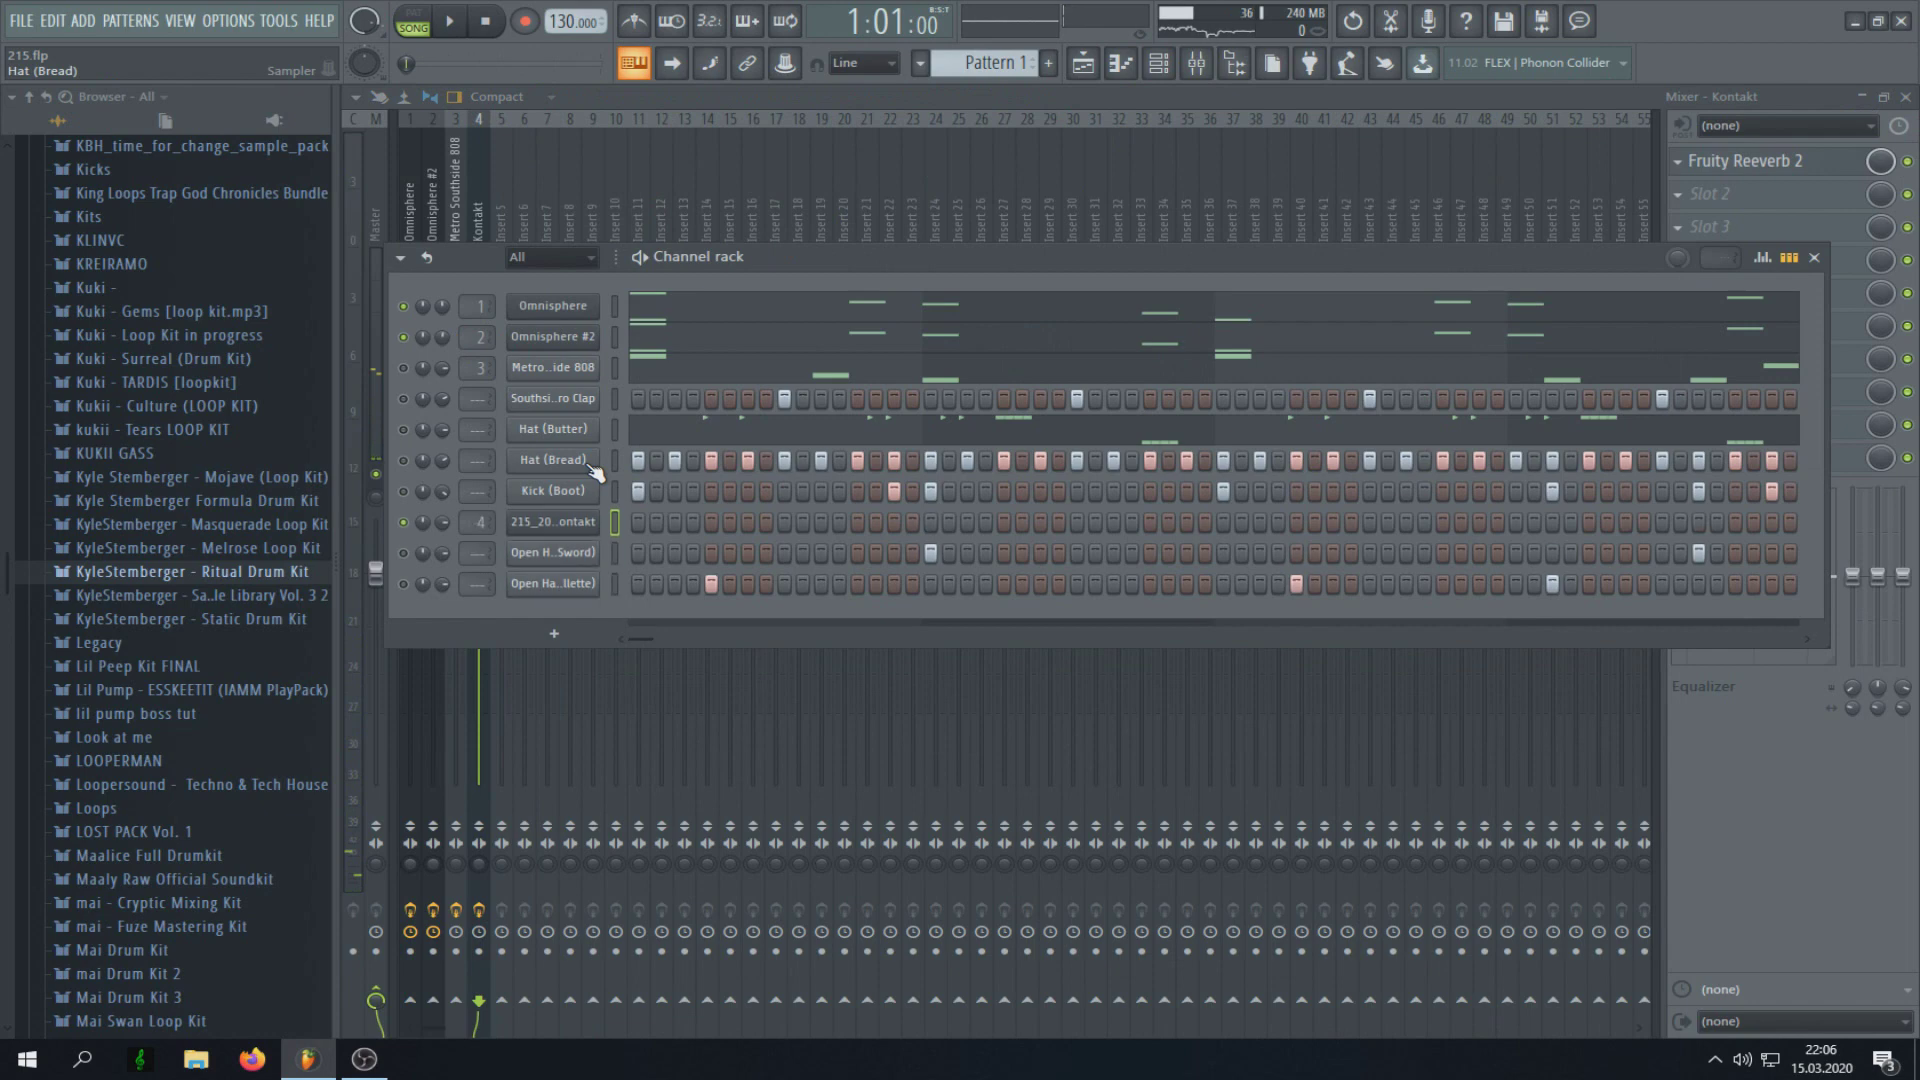
key(space)
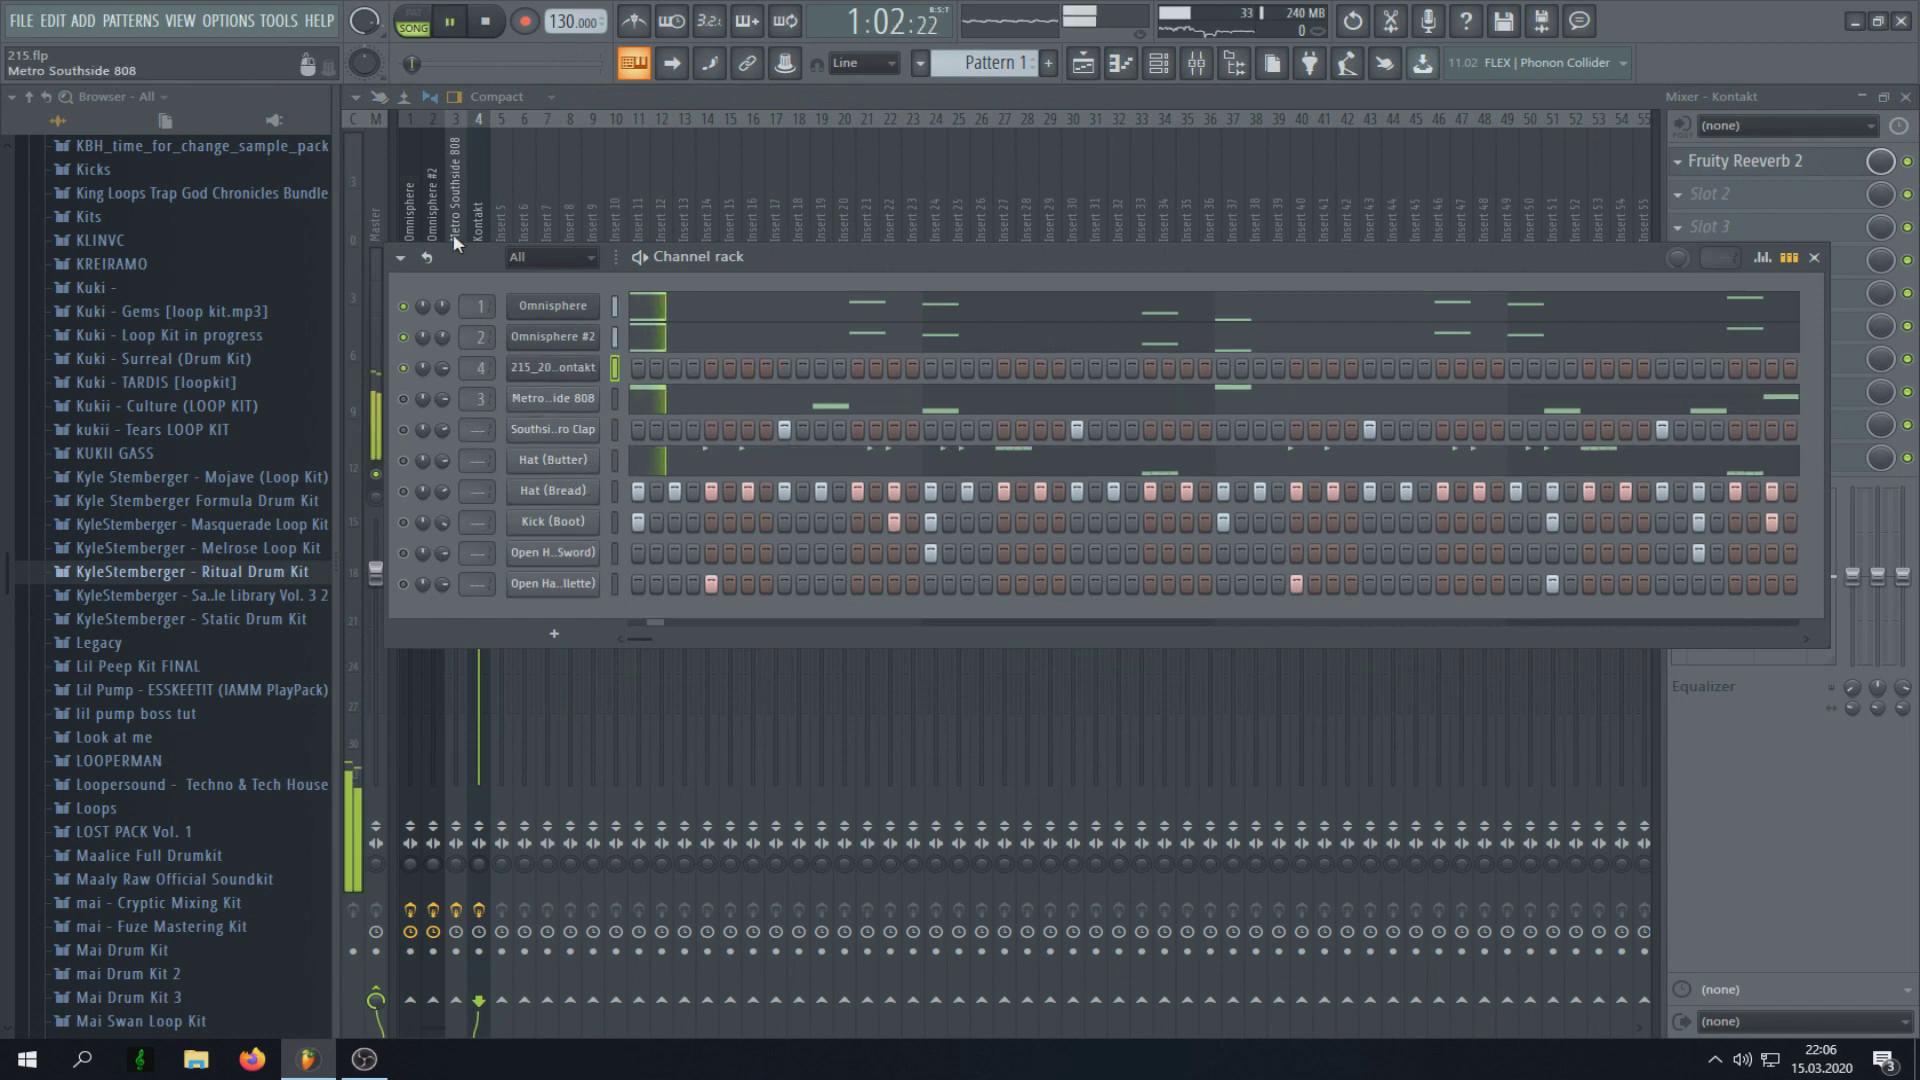
key(space)
Step: Reorder the mixer so the Kontakt track sits before Metro Southside 808, and briefly audition the mix
click(468, 237)
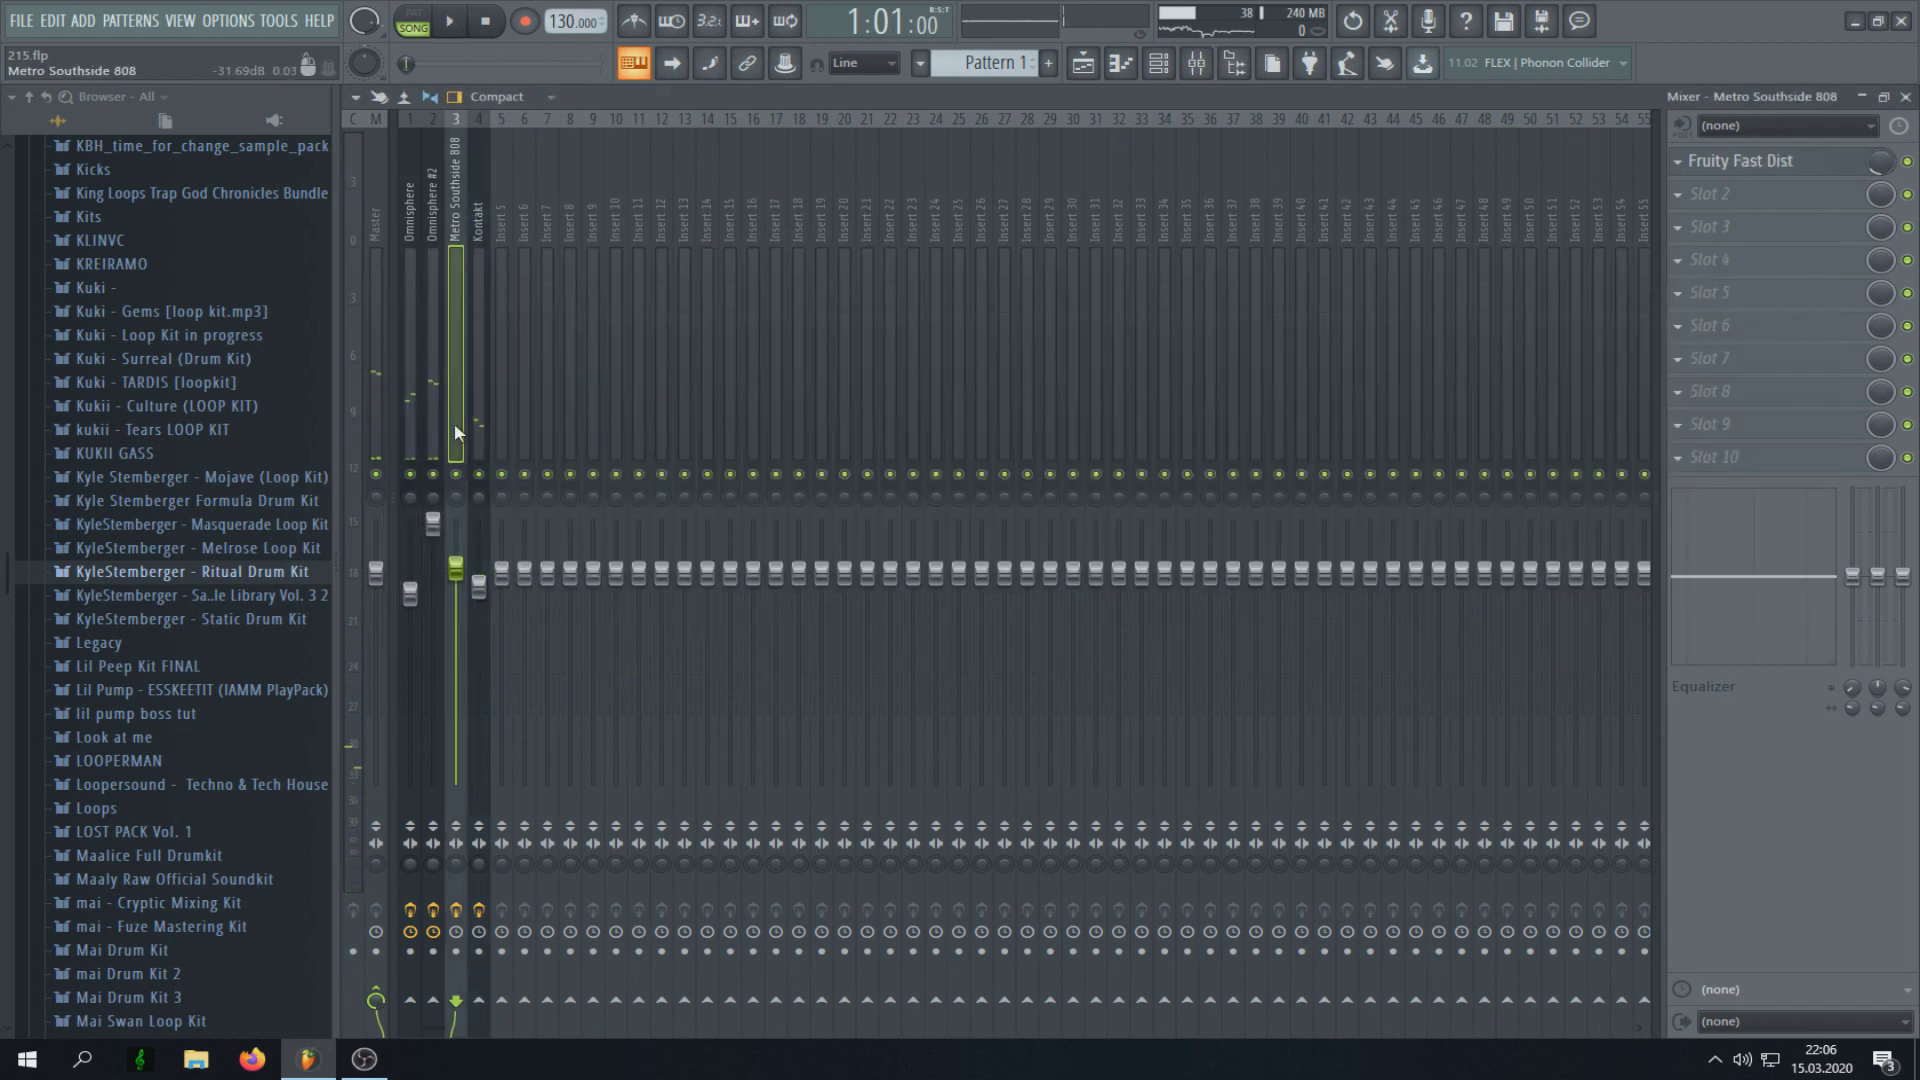
key(alt+Left)
key(space)
key(space)
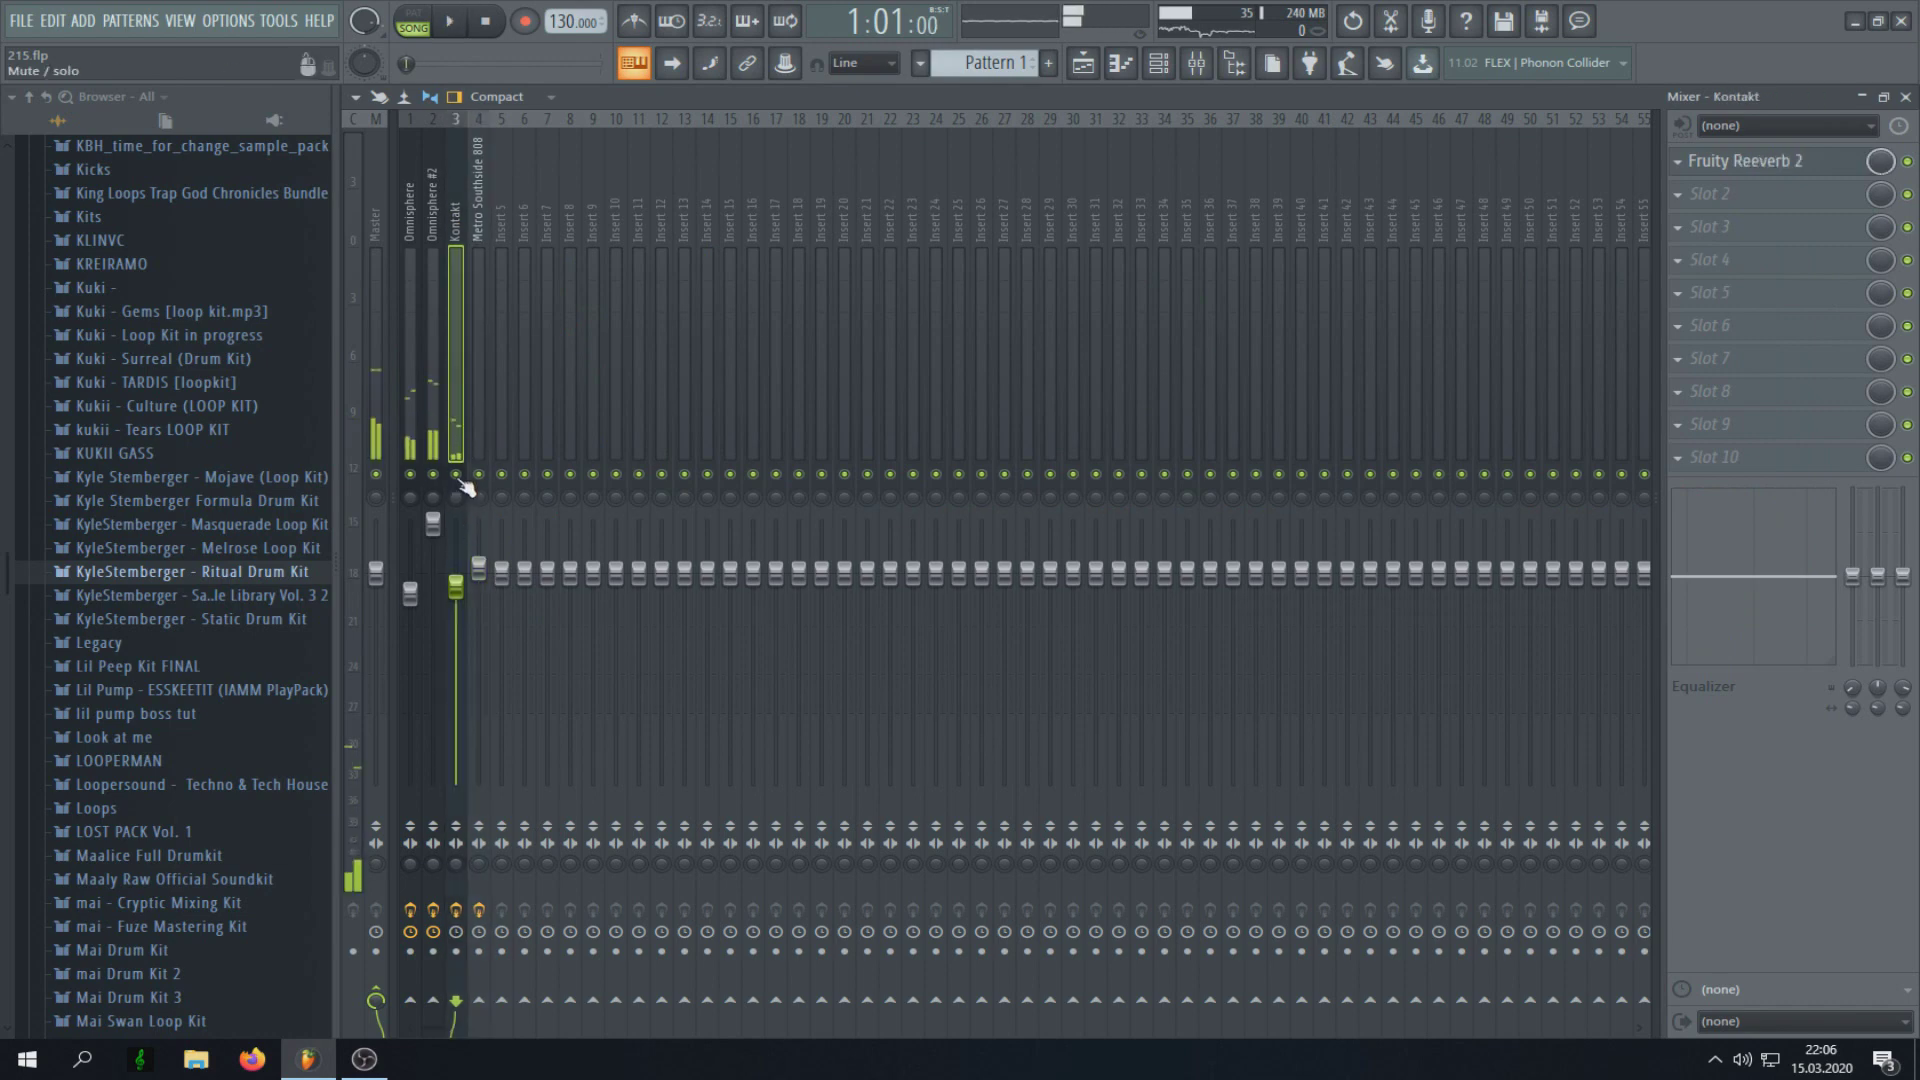
Step: Solo the Kontakt mixer track and load FabFilter Pro-Q 2 into its second effect slot
right_click(456, 474)
key(Right)
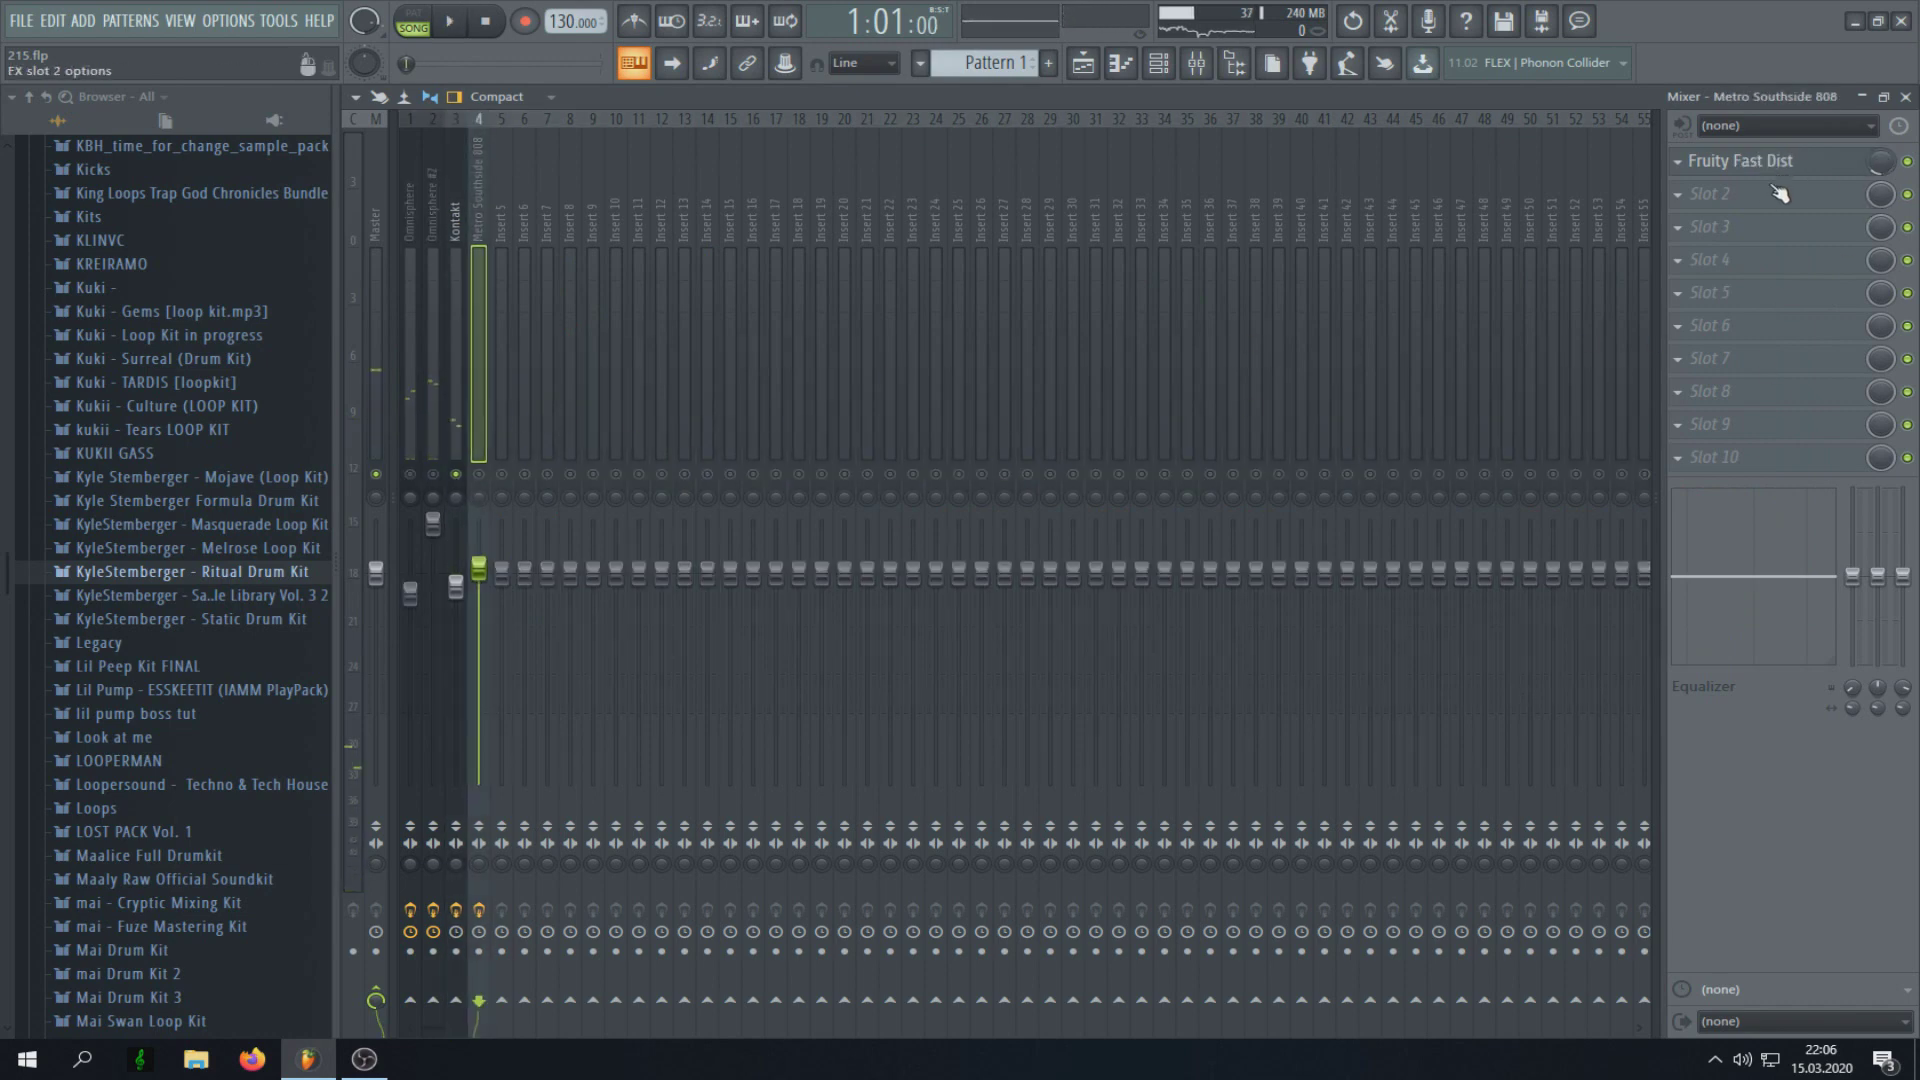
click(450, 455)
click(1745, 200)
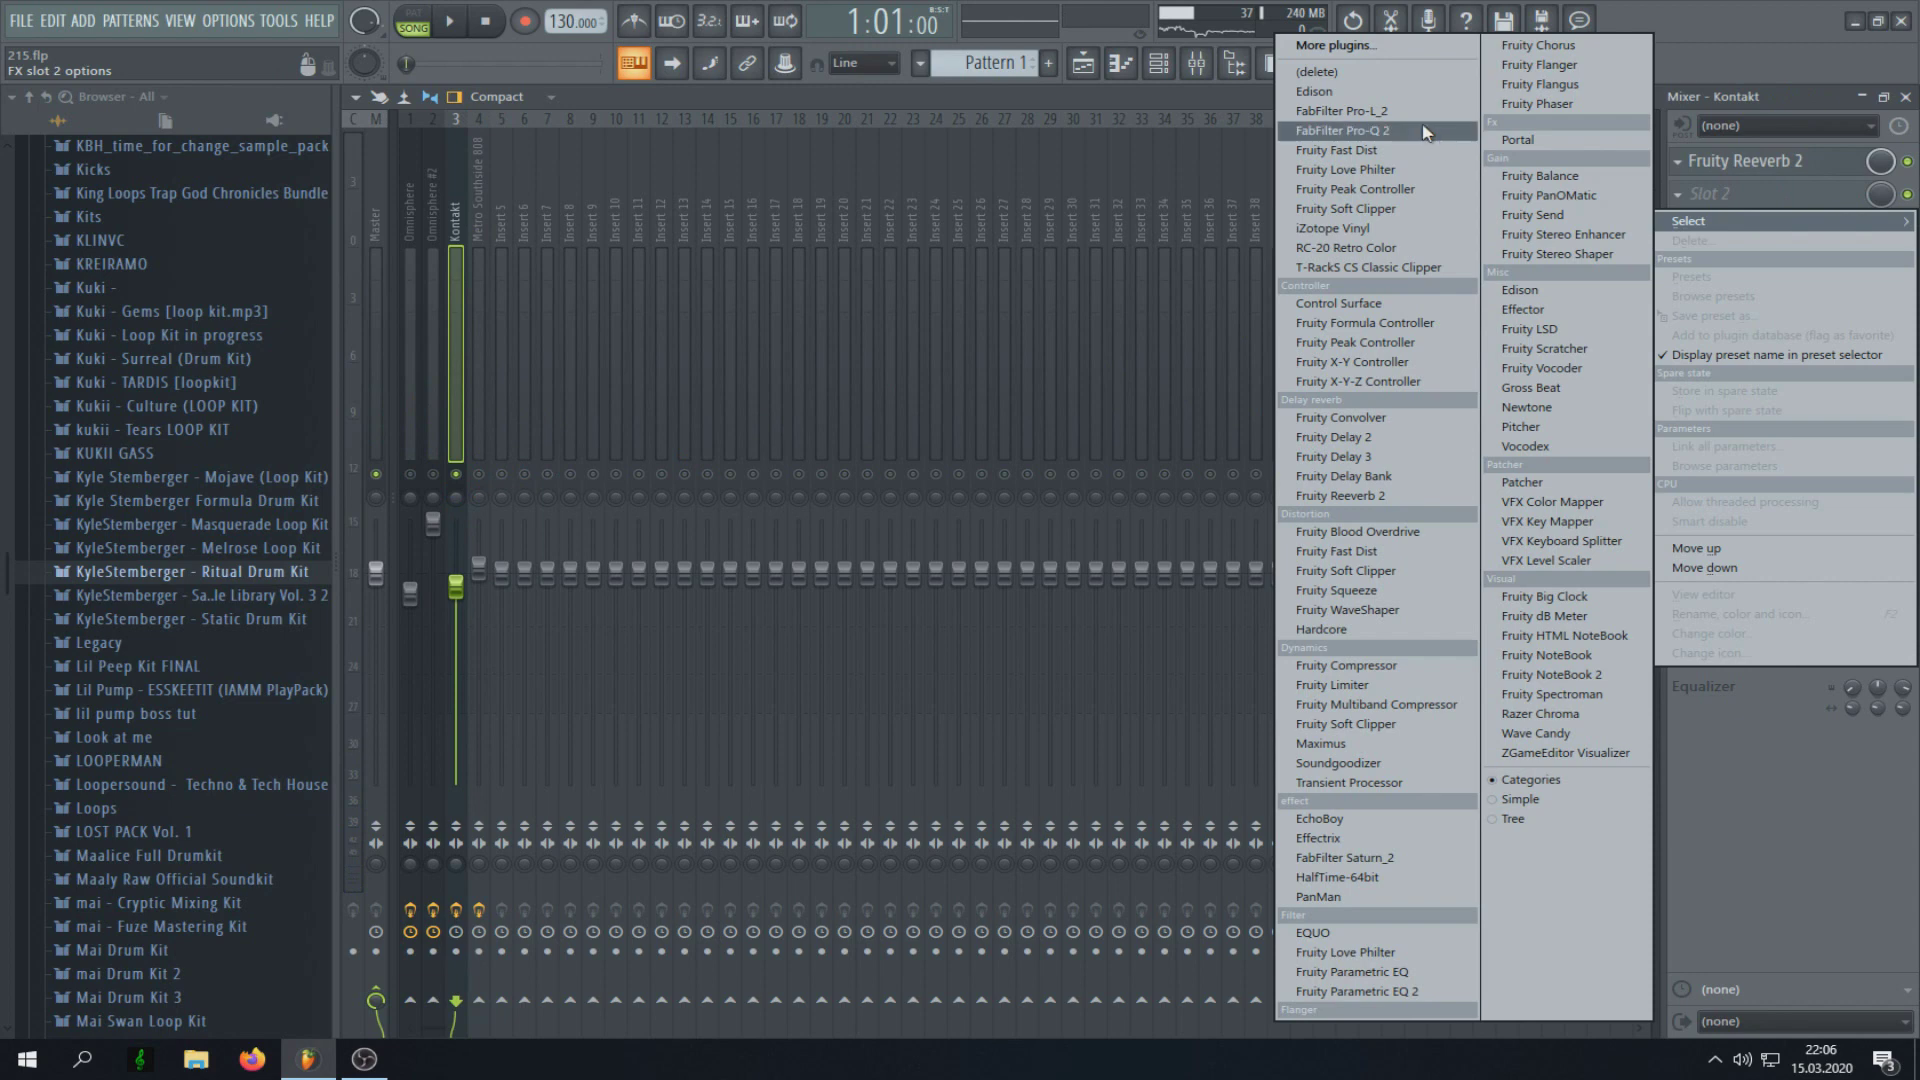
click(1439, 140)
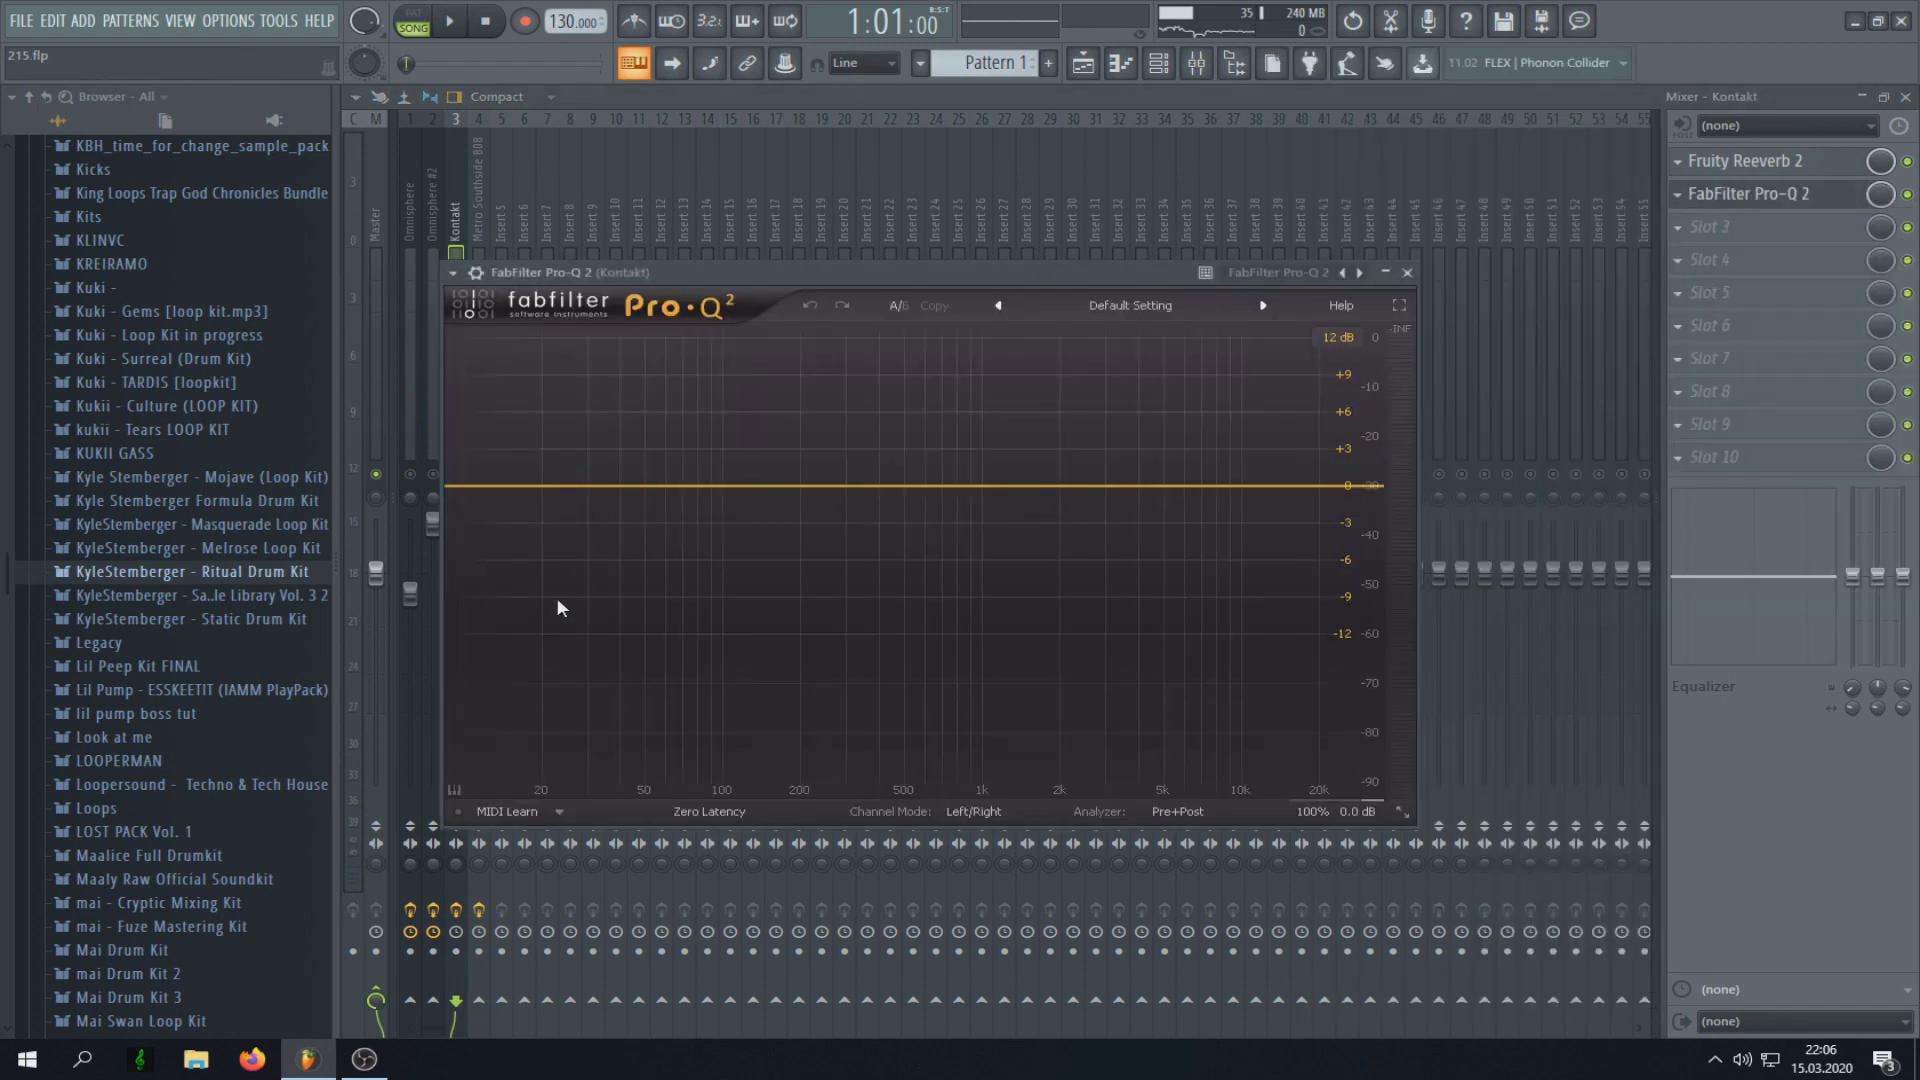
Step: Add a low-end band in Pro-Q 2 to cut Kontakt's lows, raise it to just above 200 Hz during playback, and close the equalizer
click(516, 486)
click(519, 712)
click(520, 783)
click(534, 741)
click(557, 898)
key(space)
drag(521, 607, 817, 500)
click(1408, 273)
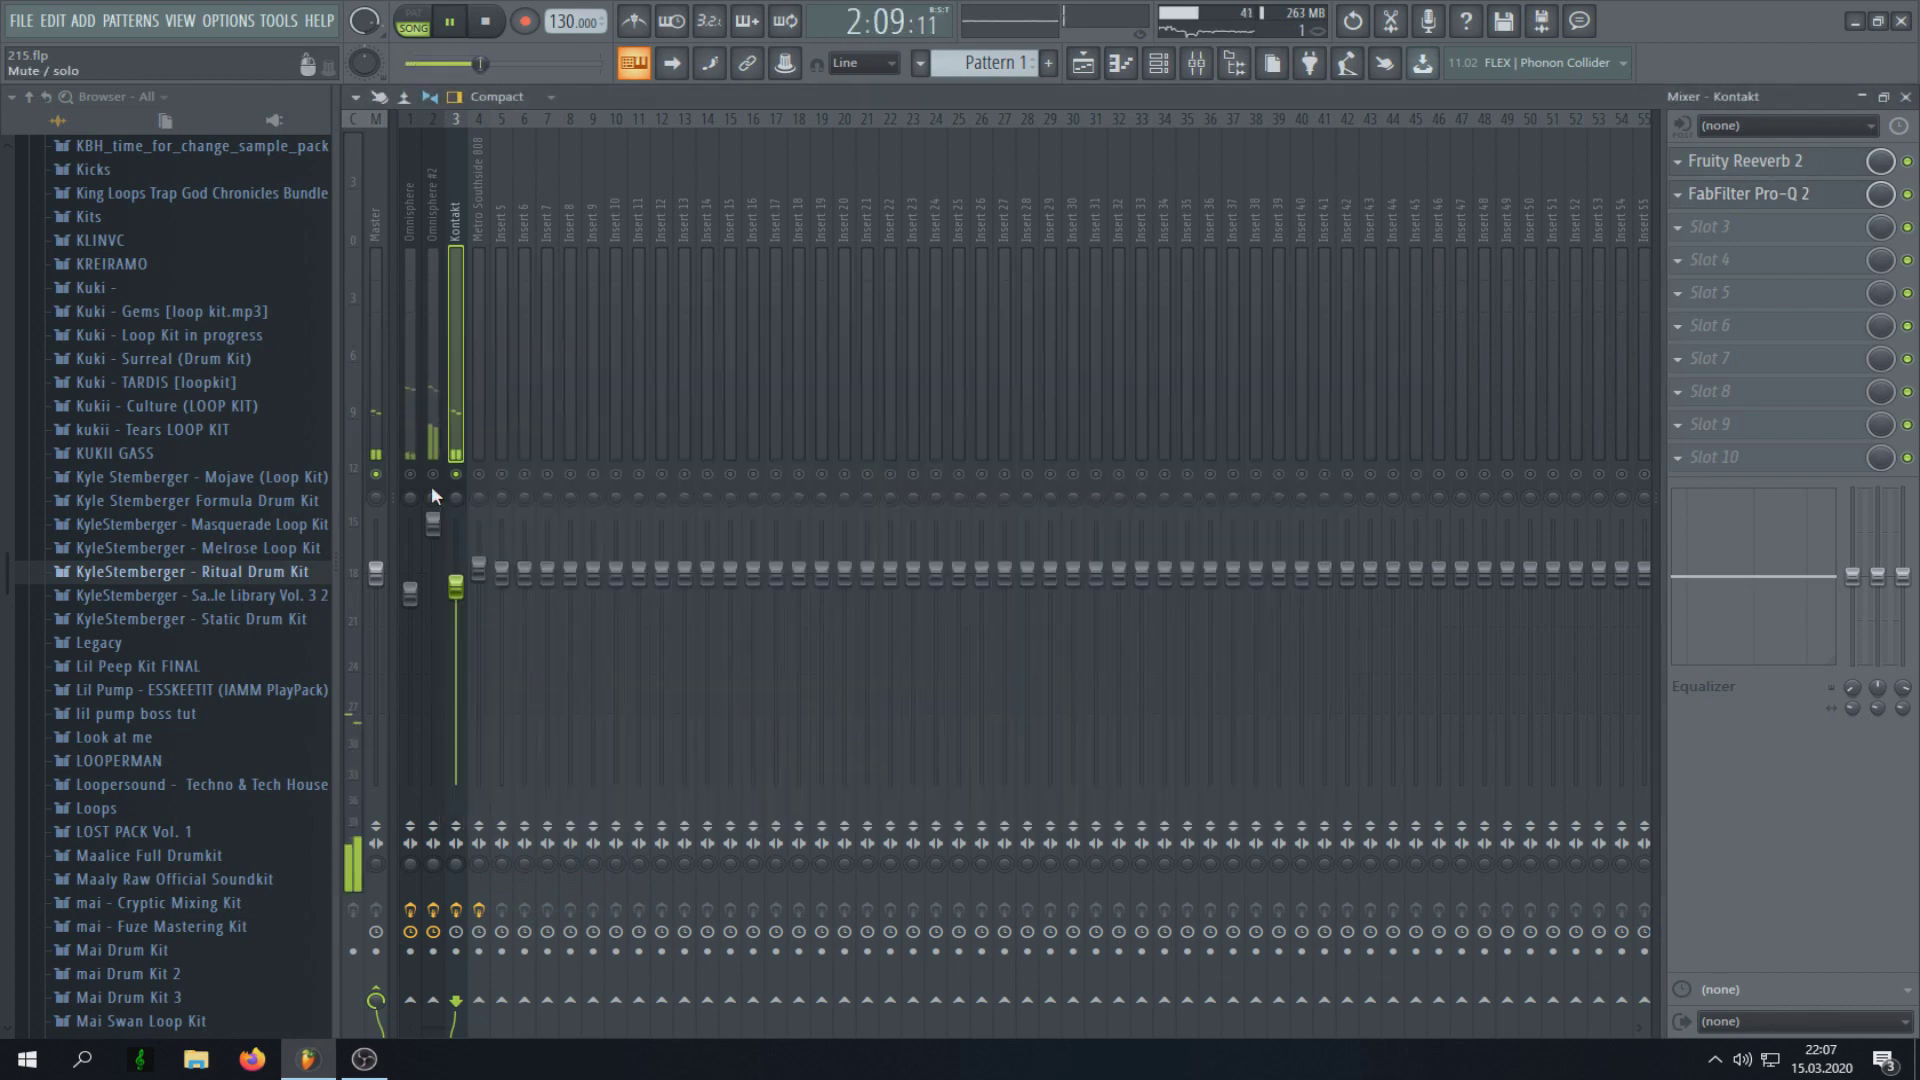
Step: Stop playback, unsolo the Kontakt mixer track and play the song again
key(space)
right_click(456, 474)
key(space)
Step: Toggle solo on the rendered Kontakt audio channel in the channel rack so that every channel is unmuted
click(1158, 63)
key(space)
right_click(401, 373)
click(411, 380)
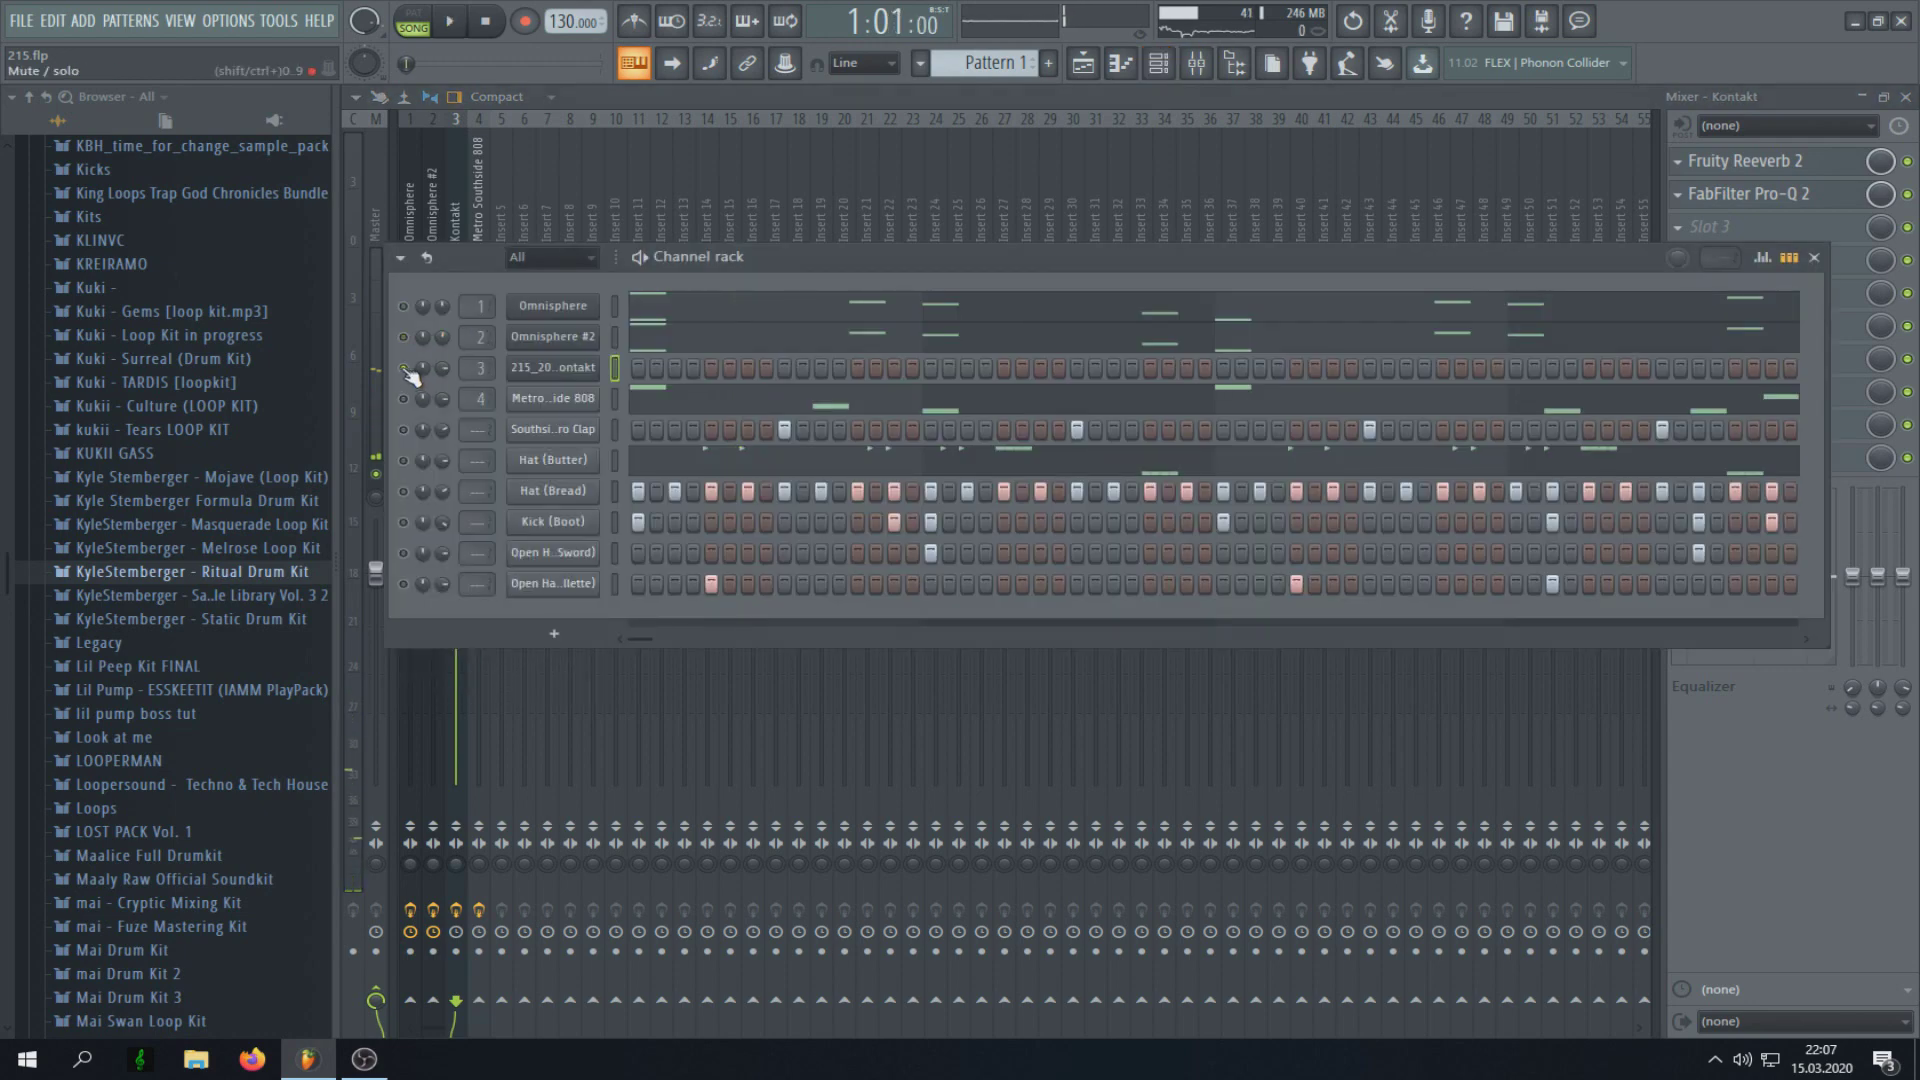
right_click(403, 368)
click(411, 379)
Step: Play the full beat with all channels, save the project during playback, and stop
key(space)
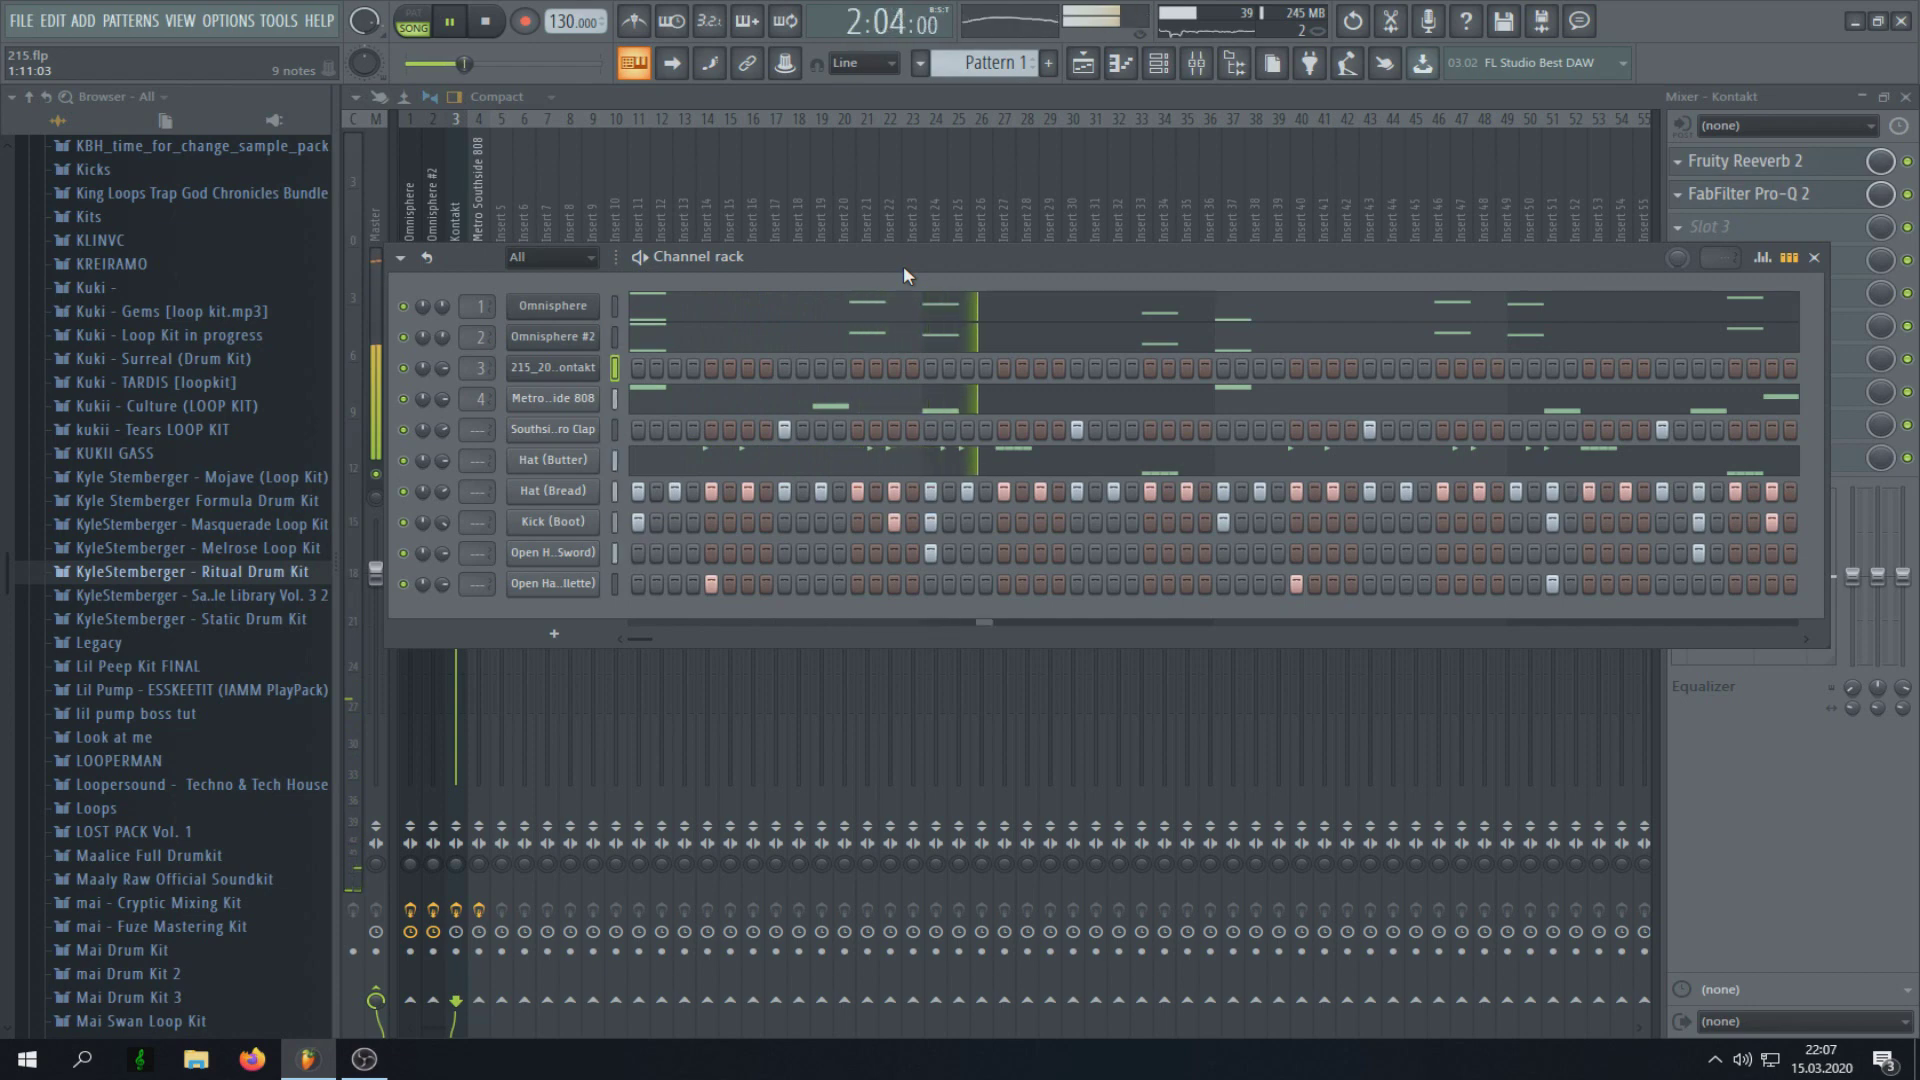
key(ctrl+s)
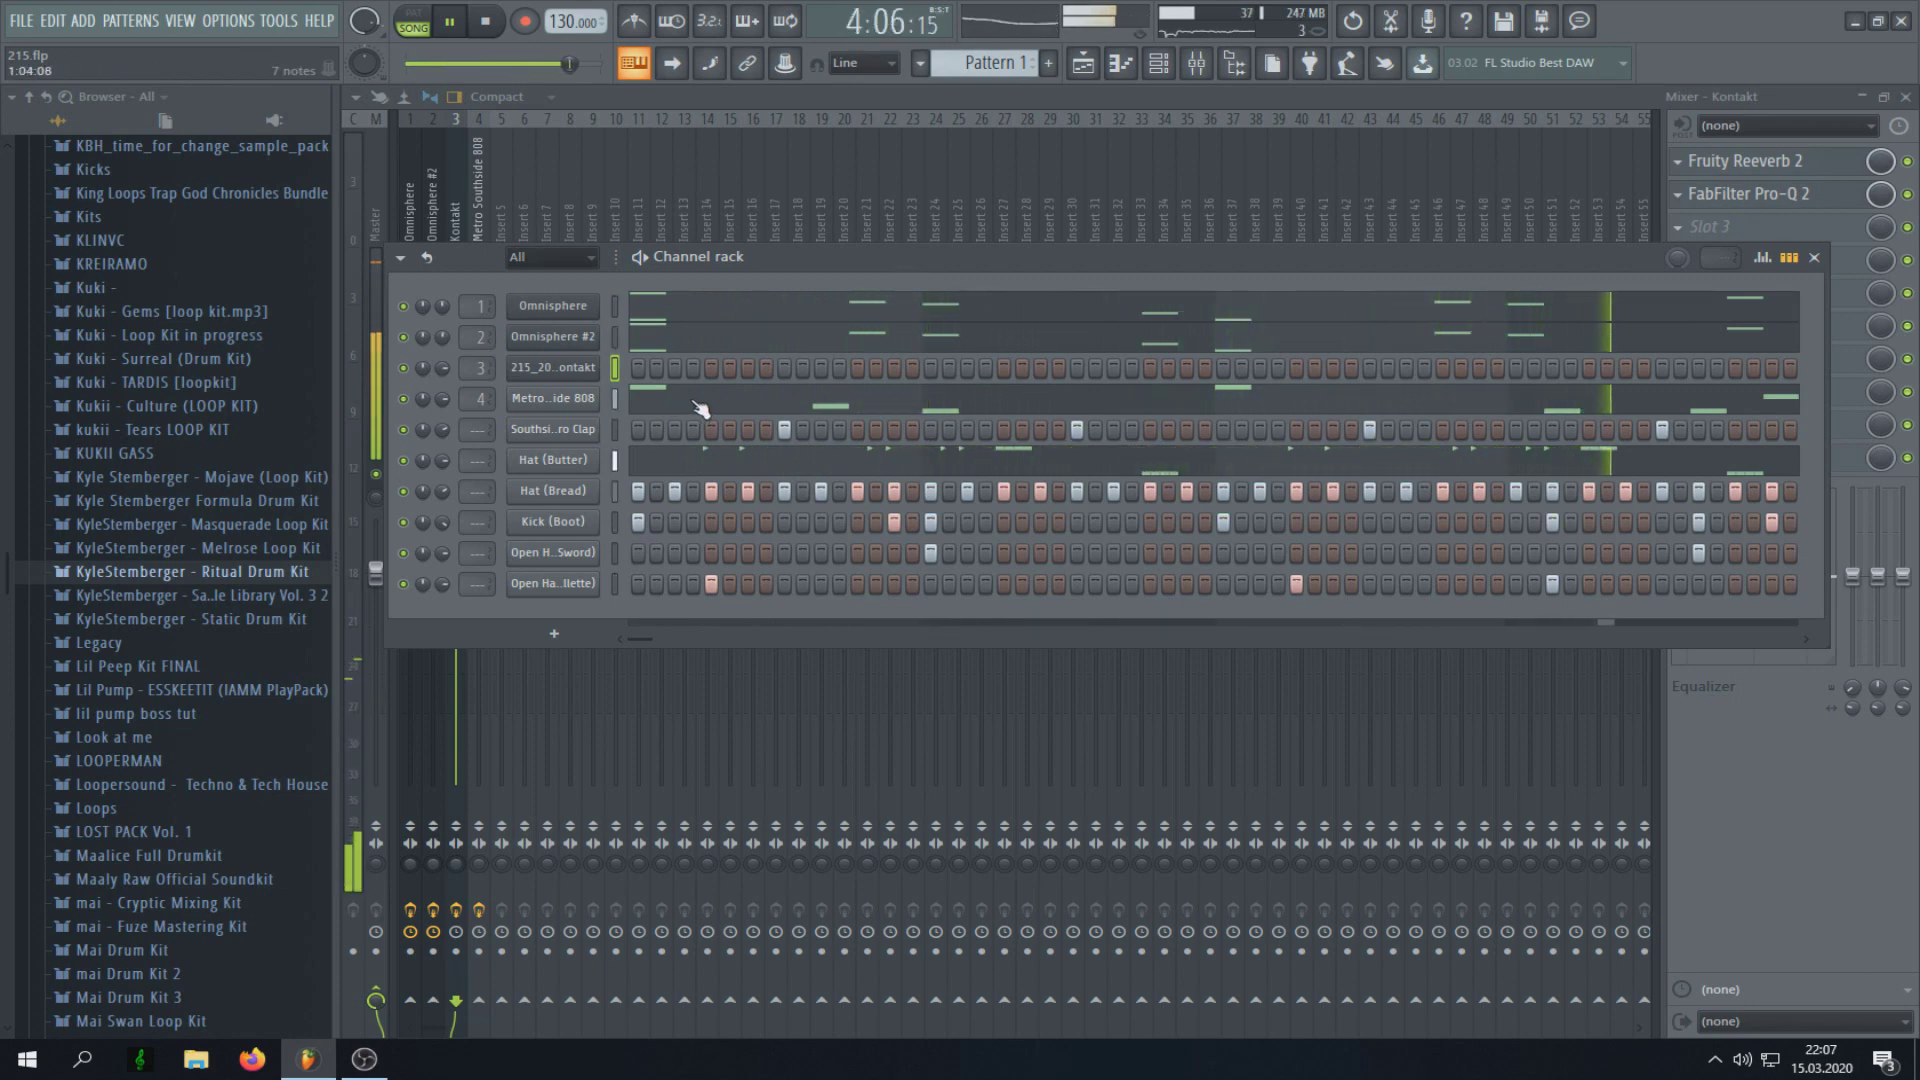
key(space)
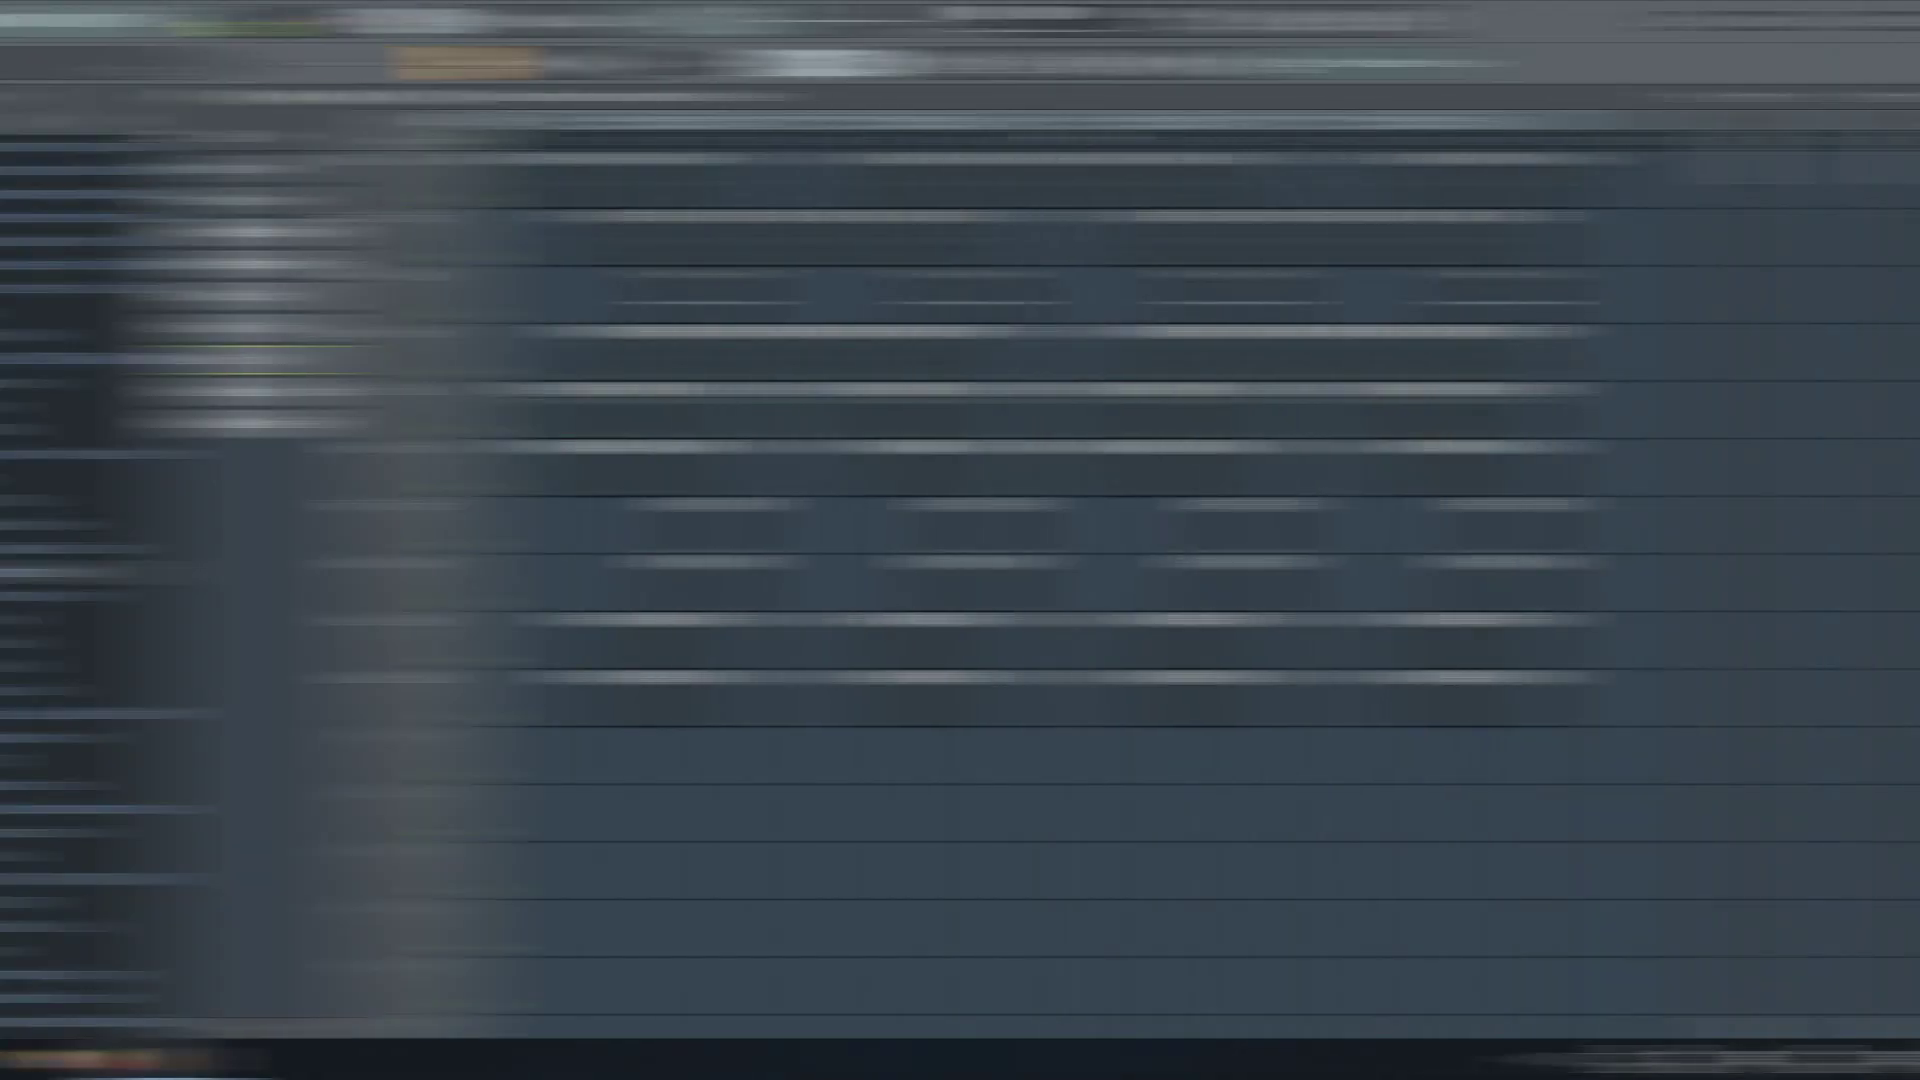